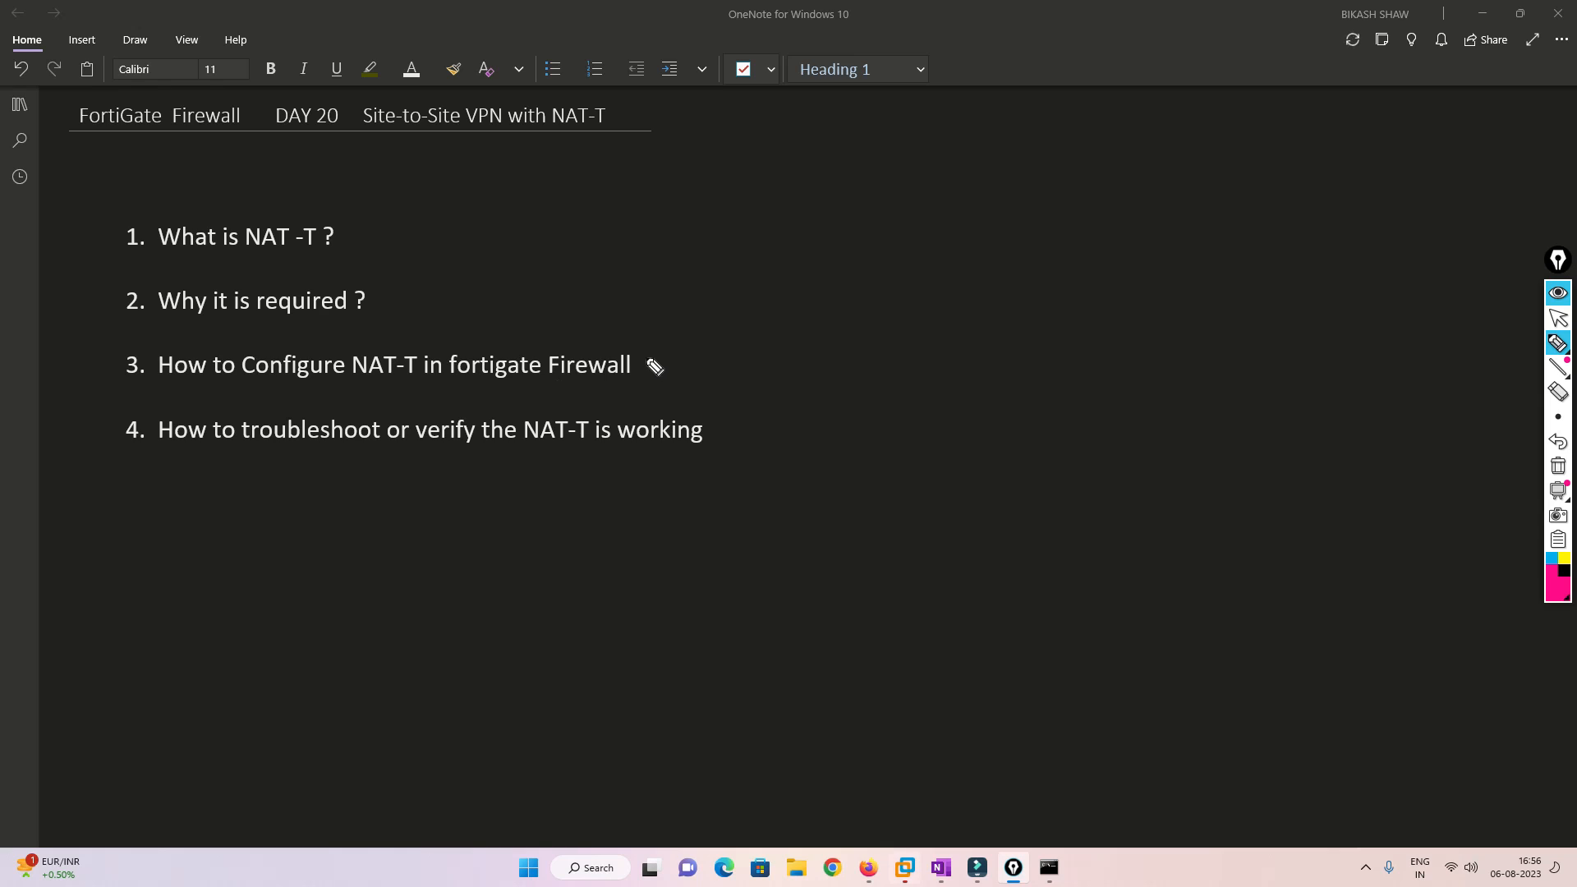
# - Tick agenda items 3 and 4 with pen marks, and clear the marks from the notes page
pyautogui.moveTo(645, 354); pyautogui.dragTo(717, 352)
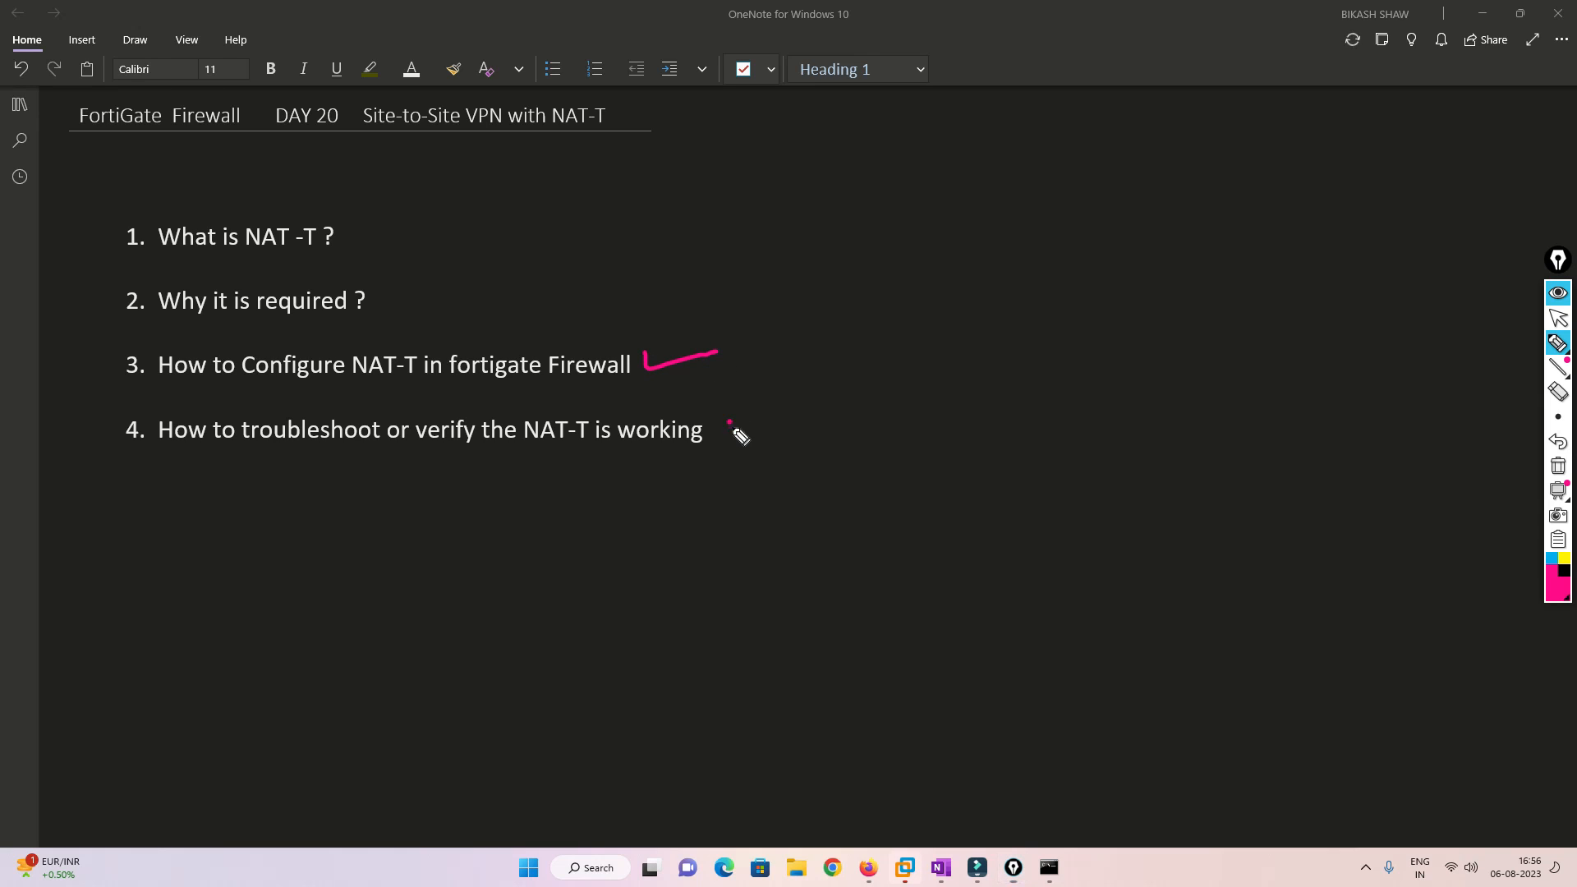
pyautogui.moveTo(731, 423); pyautogui.dragTo(872, 398)
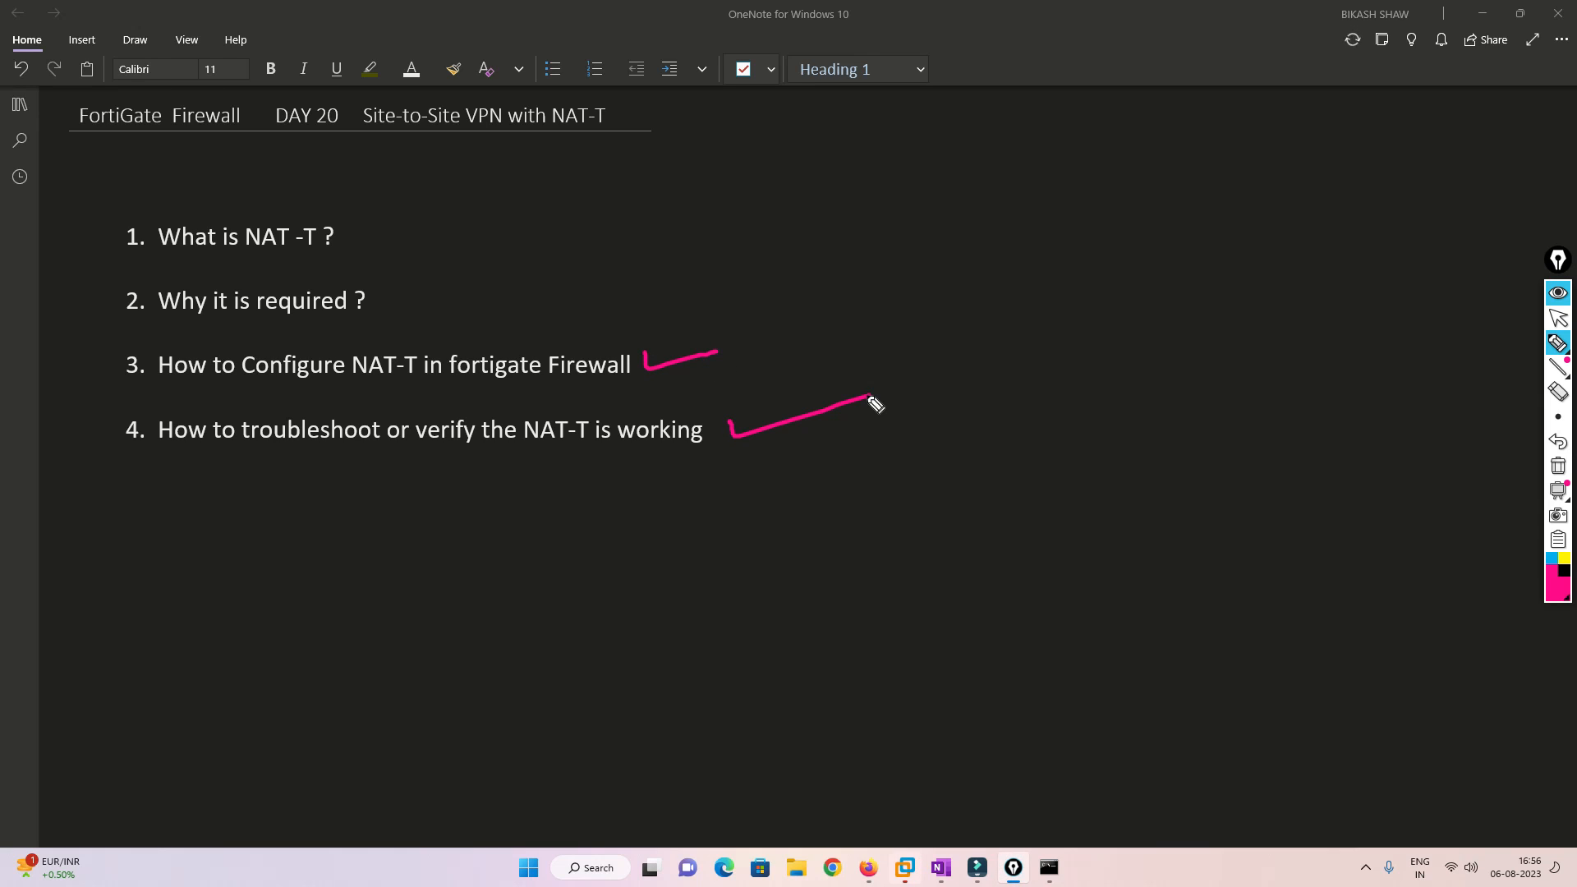
pyautogui.click(1559, 465)
pyautogui.click(1559, 319)
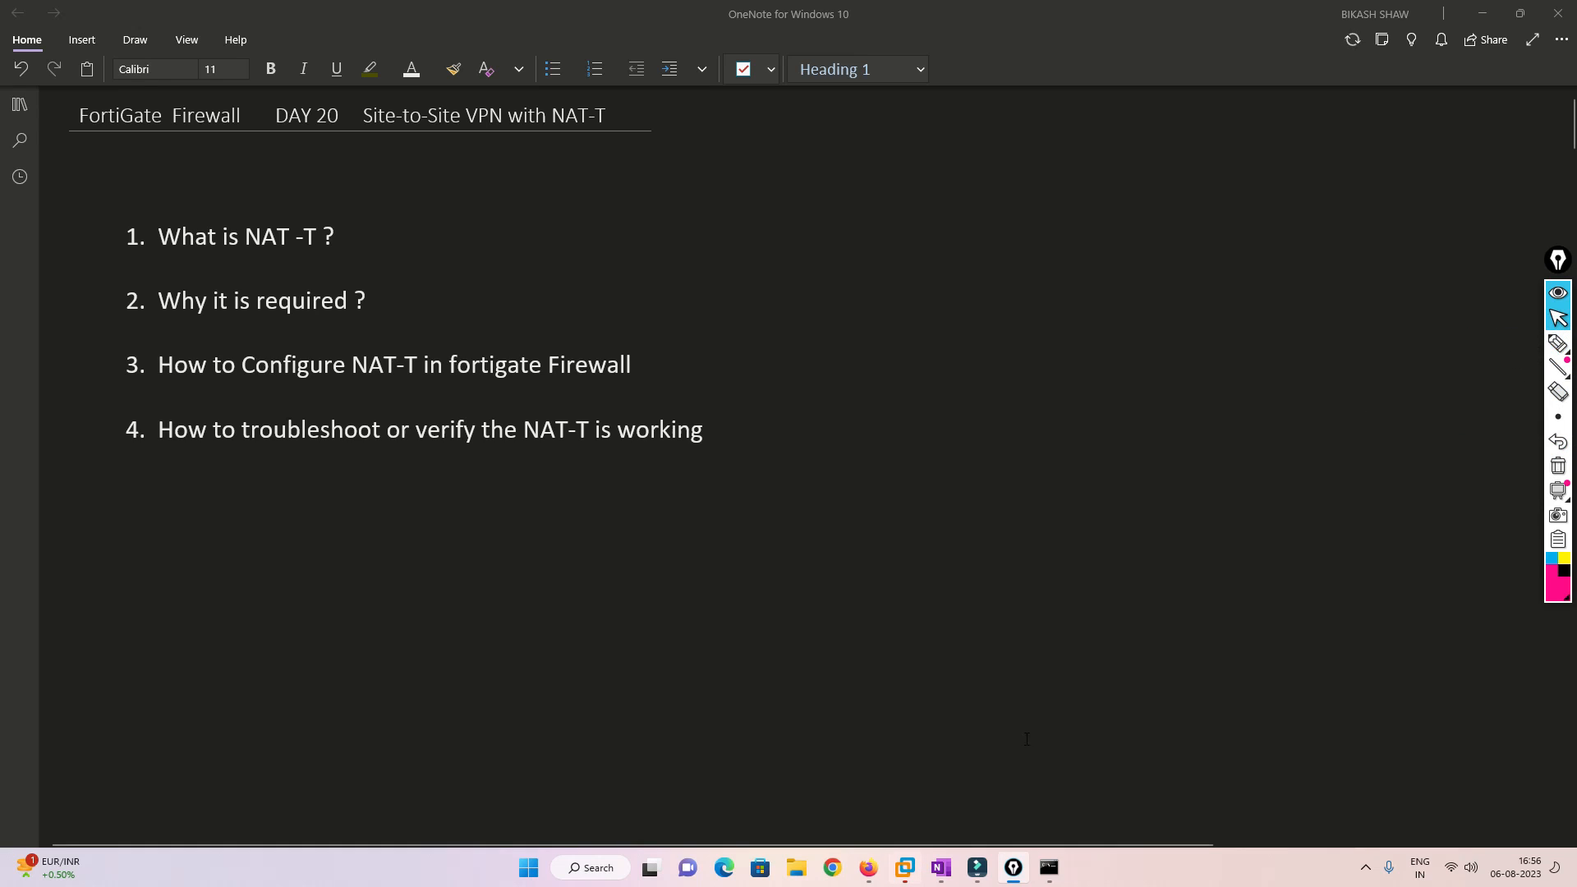
# - Switch to the EVE topology in Firefox and mark Site1, its INSIDE and OUTSIDE labels, 10.1.1.0/24 and 200.1.1.10/24 with the pen
pyautogui.click(873, 872)
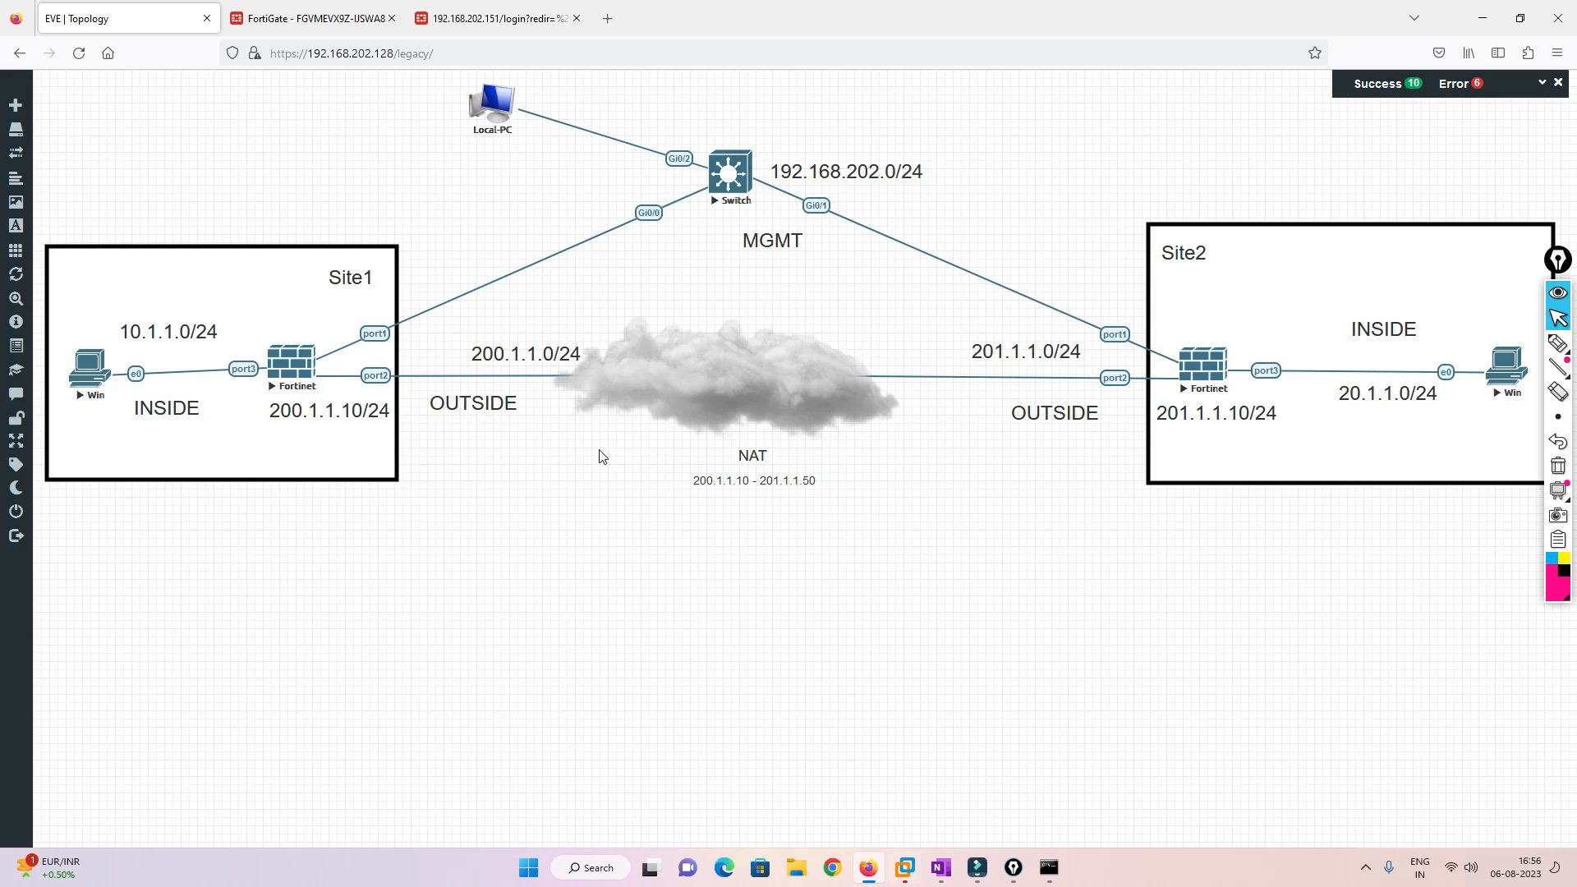
pyautogui.click(1559, 343)
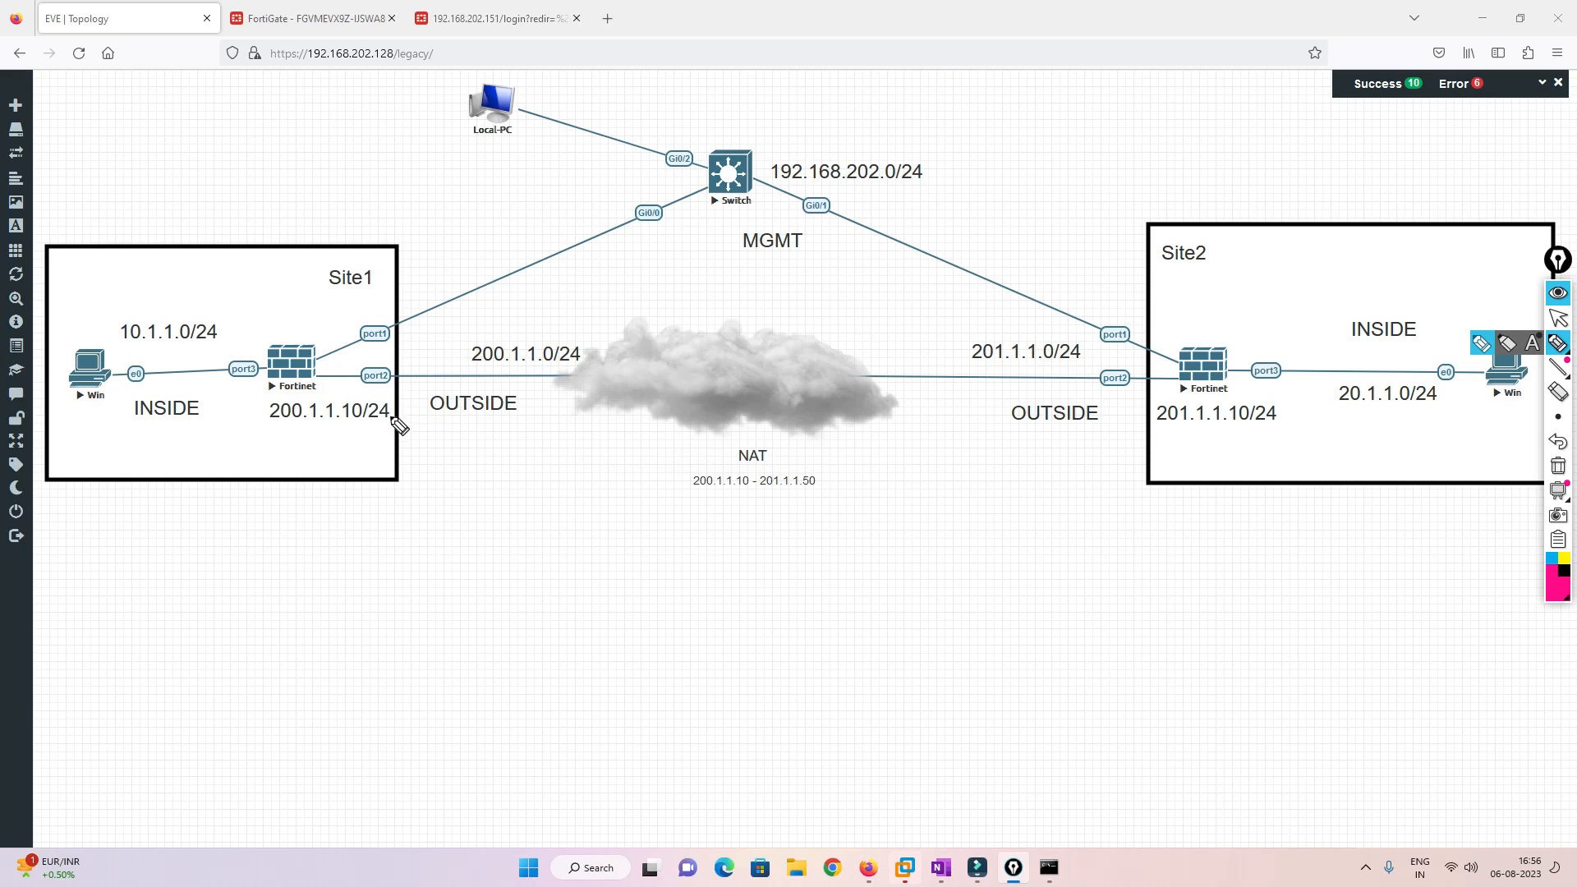
pyautogui.moveTo(429, 416)
pyautogui.mouseDown()
pyautogui.moveTo(523, 424)
pyautogui.moveTo(424, 401)
pyautogui.moveTo(488, 427)
pyautogui.mouseUp()
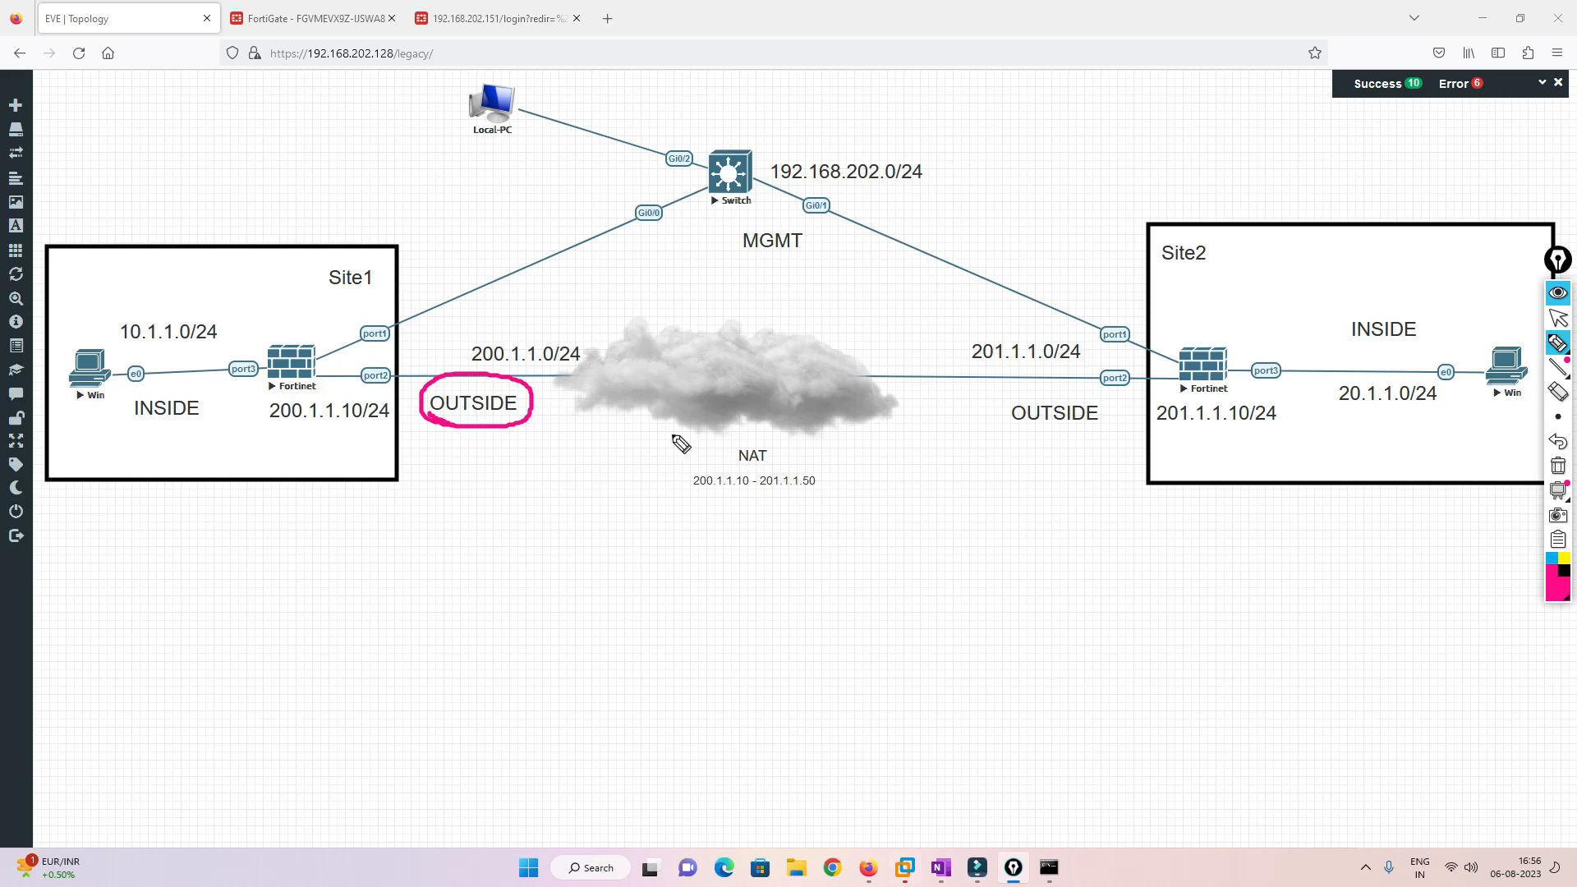
pyautogui.moveTo(325, 288)
pyautogui.mouseDown()
pyautogui.moveTo(385, 286)
pyautogui.moveTo(322, 283)
pyautogui.mouseUp()
pyautogui.moveTo(201, 406); pyautogui.dragTo(198, 384)
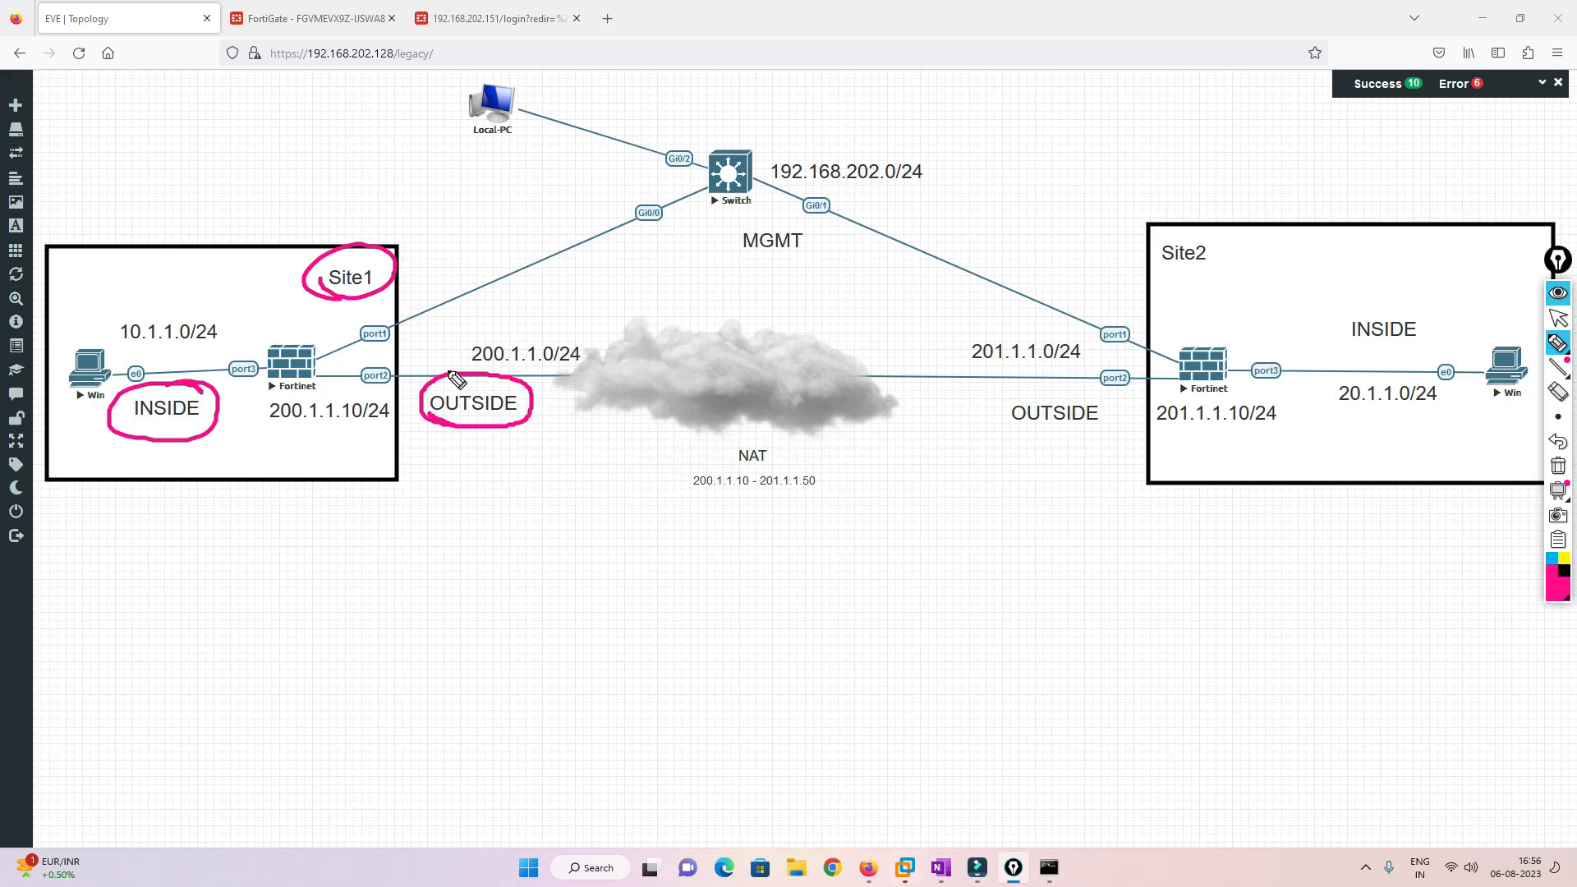
pyautogui.moveTo(121, 346); pyautogui.dragTo(200, 344)
pyautogui.moveTo(283, 426); pyautogui.dragTo(380, 429)
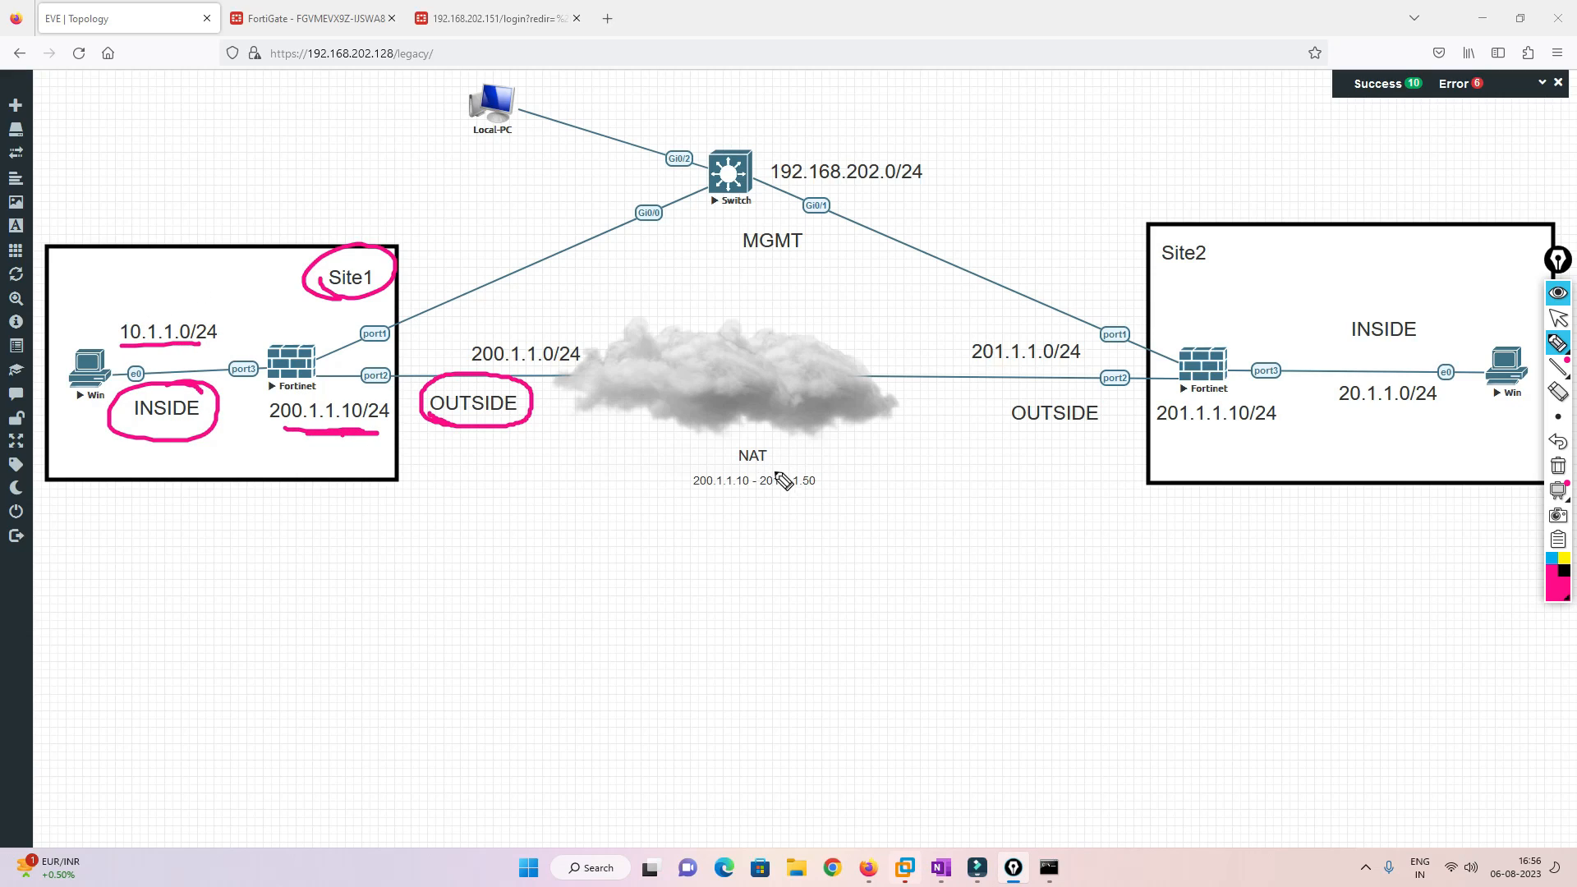
# - Mark Site2, its OUTSIDE and INSIDE labels, 20.1.1.0/24 and 201.1.1.10/24 with the pen
pyautogui.moveTo(1105, 383)
pyautogui.mouseDown()
pyautogui.moveTo(1067, 440)
pyautogui.moveTo(1116, 393)
pyautogui.mouseUp()
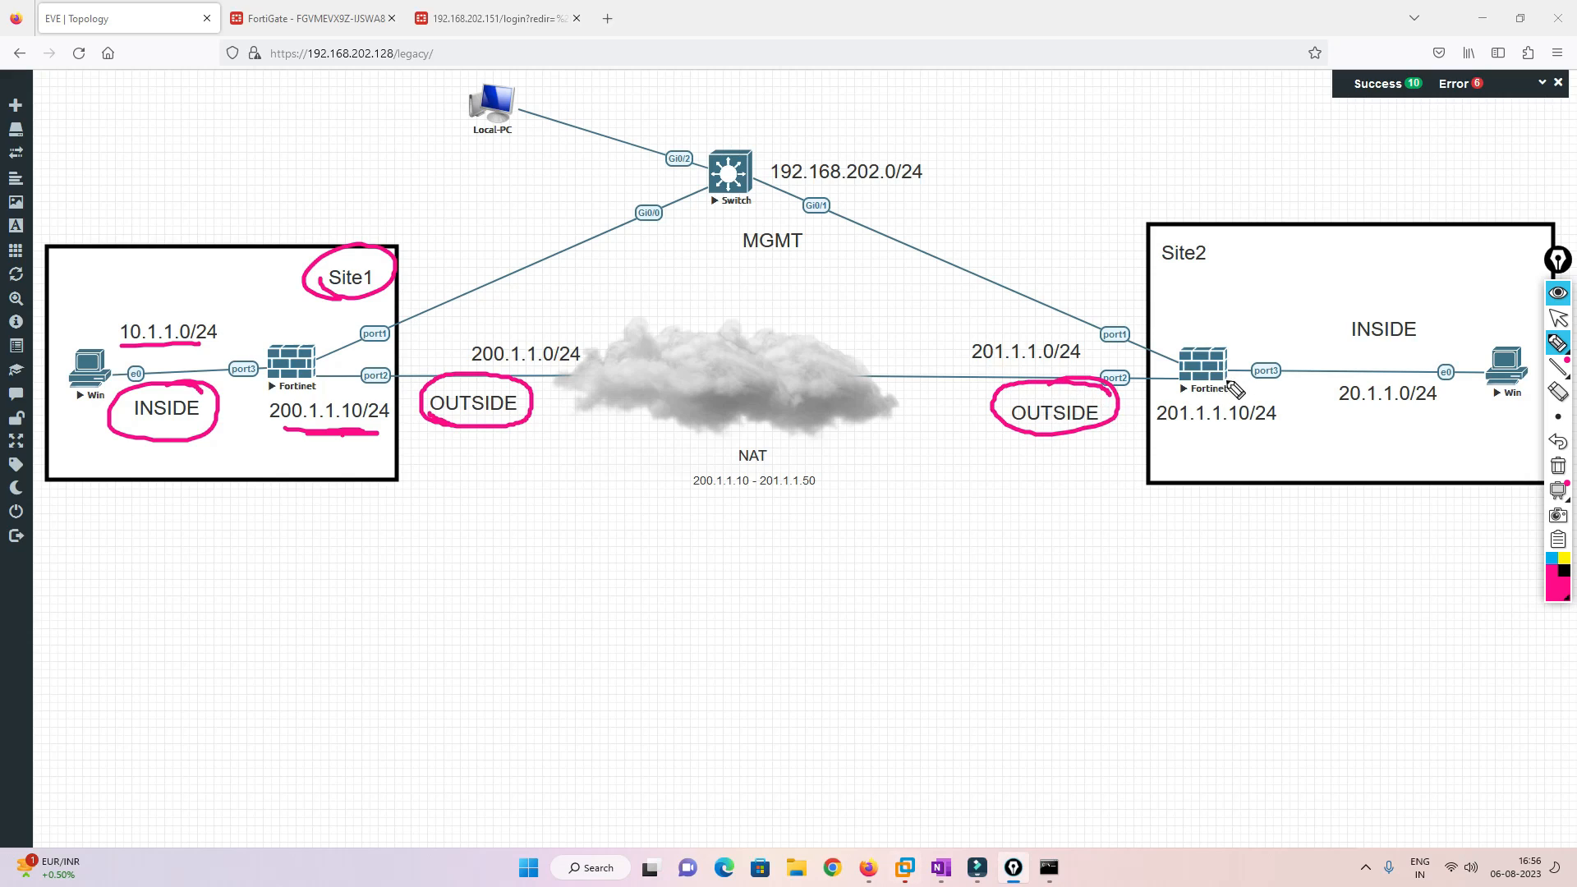
pyautogui.moveTo(1176, 275)
pyautogui.mouseDown()
pyautogui.moveTo(1244, 259)
pyautogui.moveTo(1230, 283)
pyautogui.mouseUp()
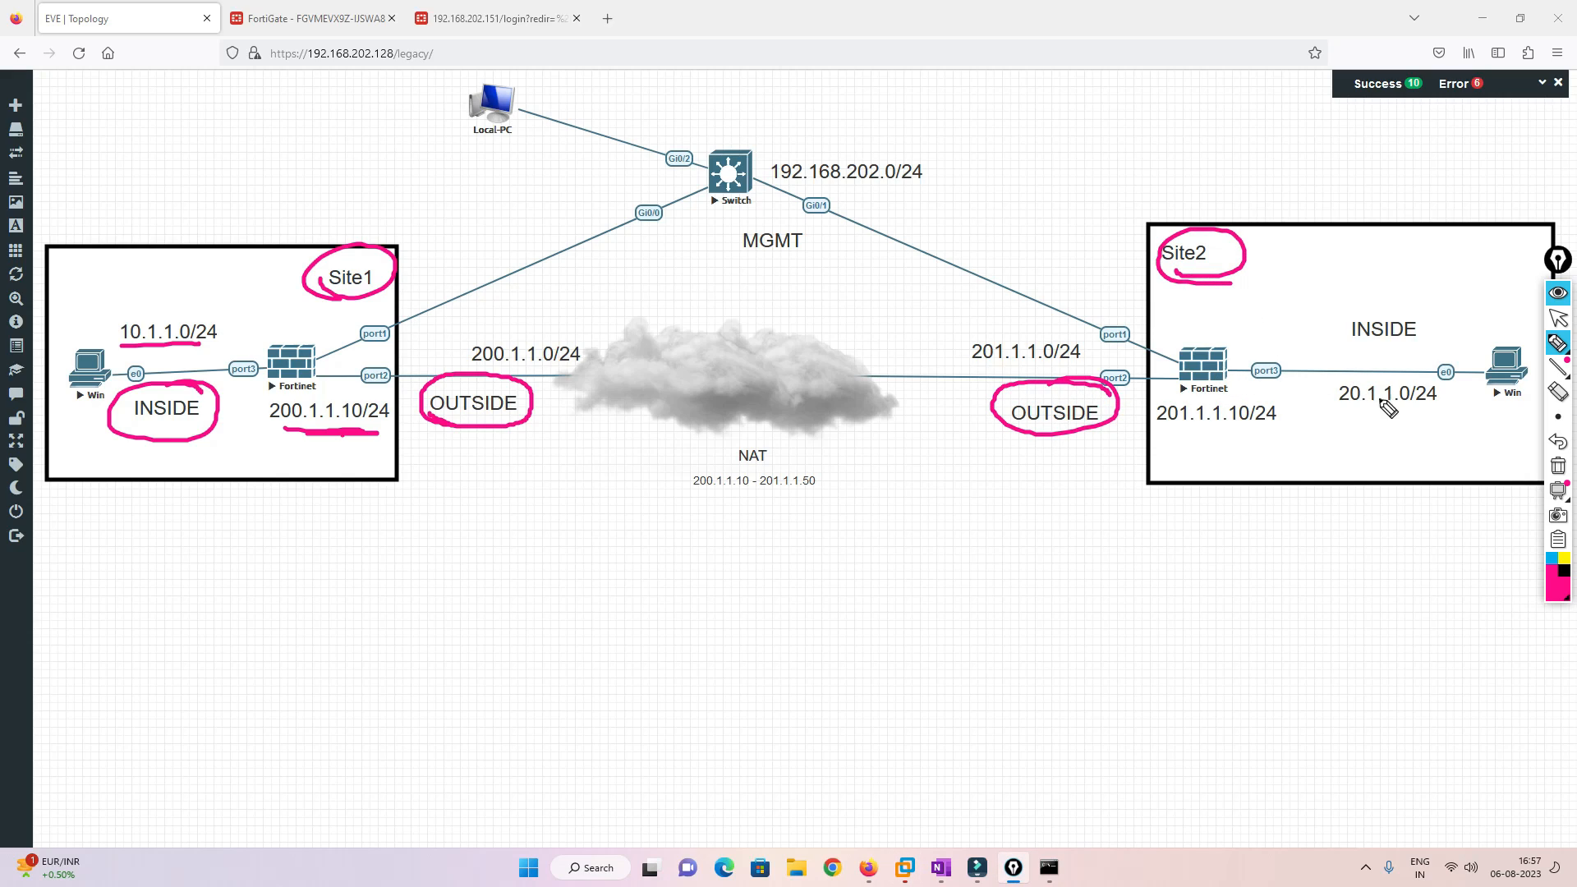
pyautogui.moveTo(1324, 403)
pyautogui.mouseDown()
pyautogui.moveTo(1332, 374)
pyautogui.moveTo(1392, 416)
pyautogui.mouseUp()
pyautogui.moveTo(1349, 344); pyautogui.dragTo(1420, 341)
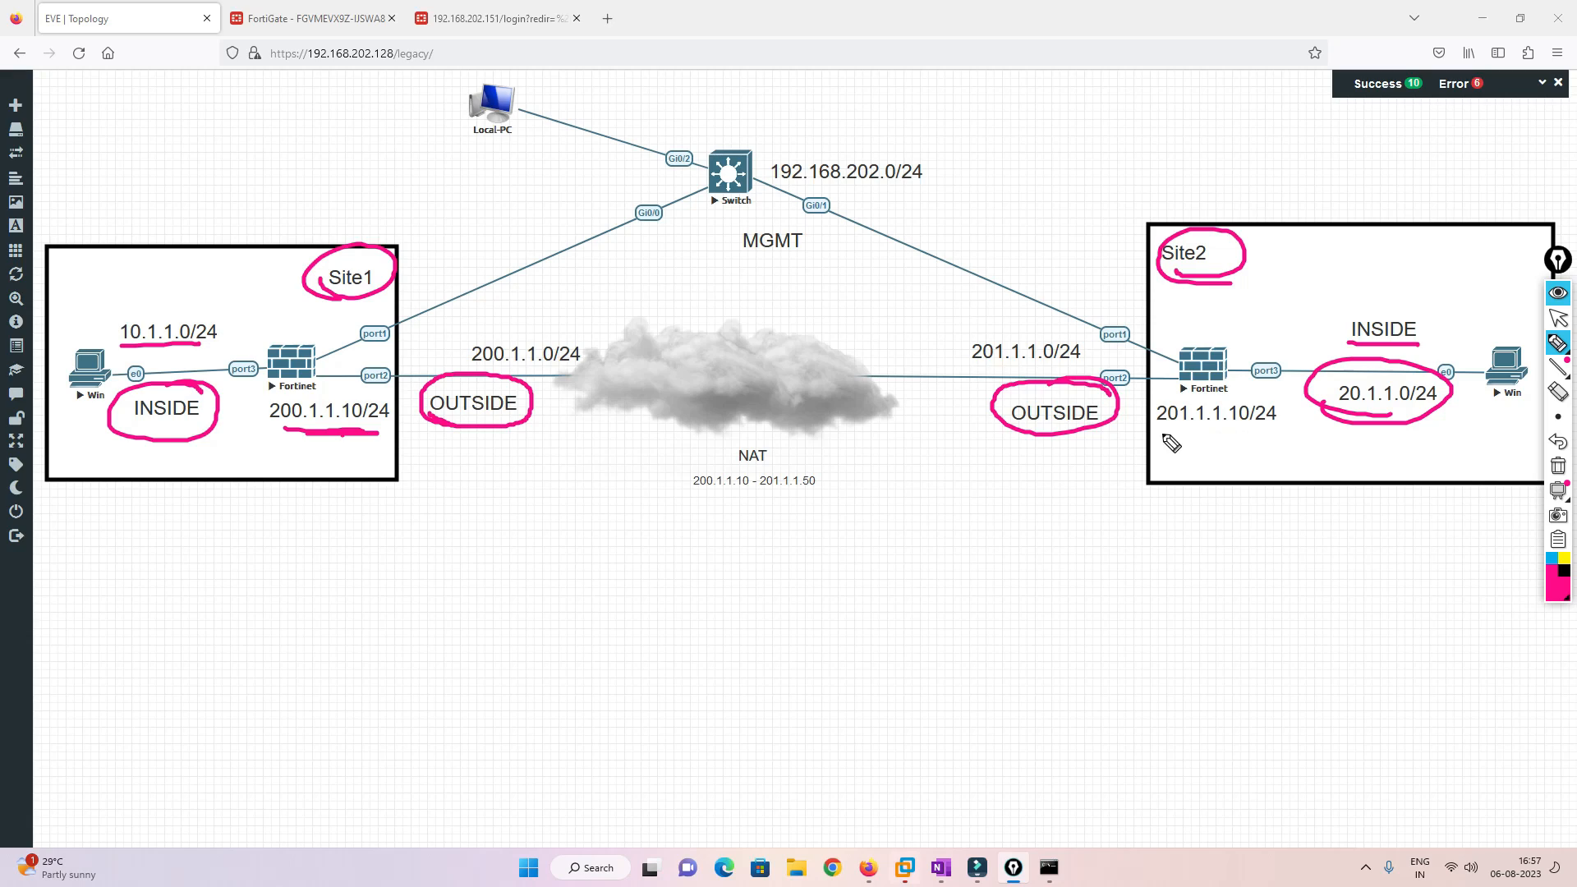
pyautogui.moveTo(1161, 429); pyautogui.dragTo(1295, 428)
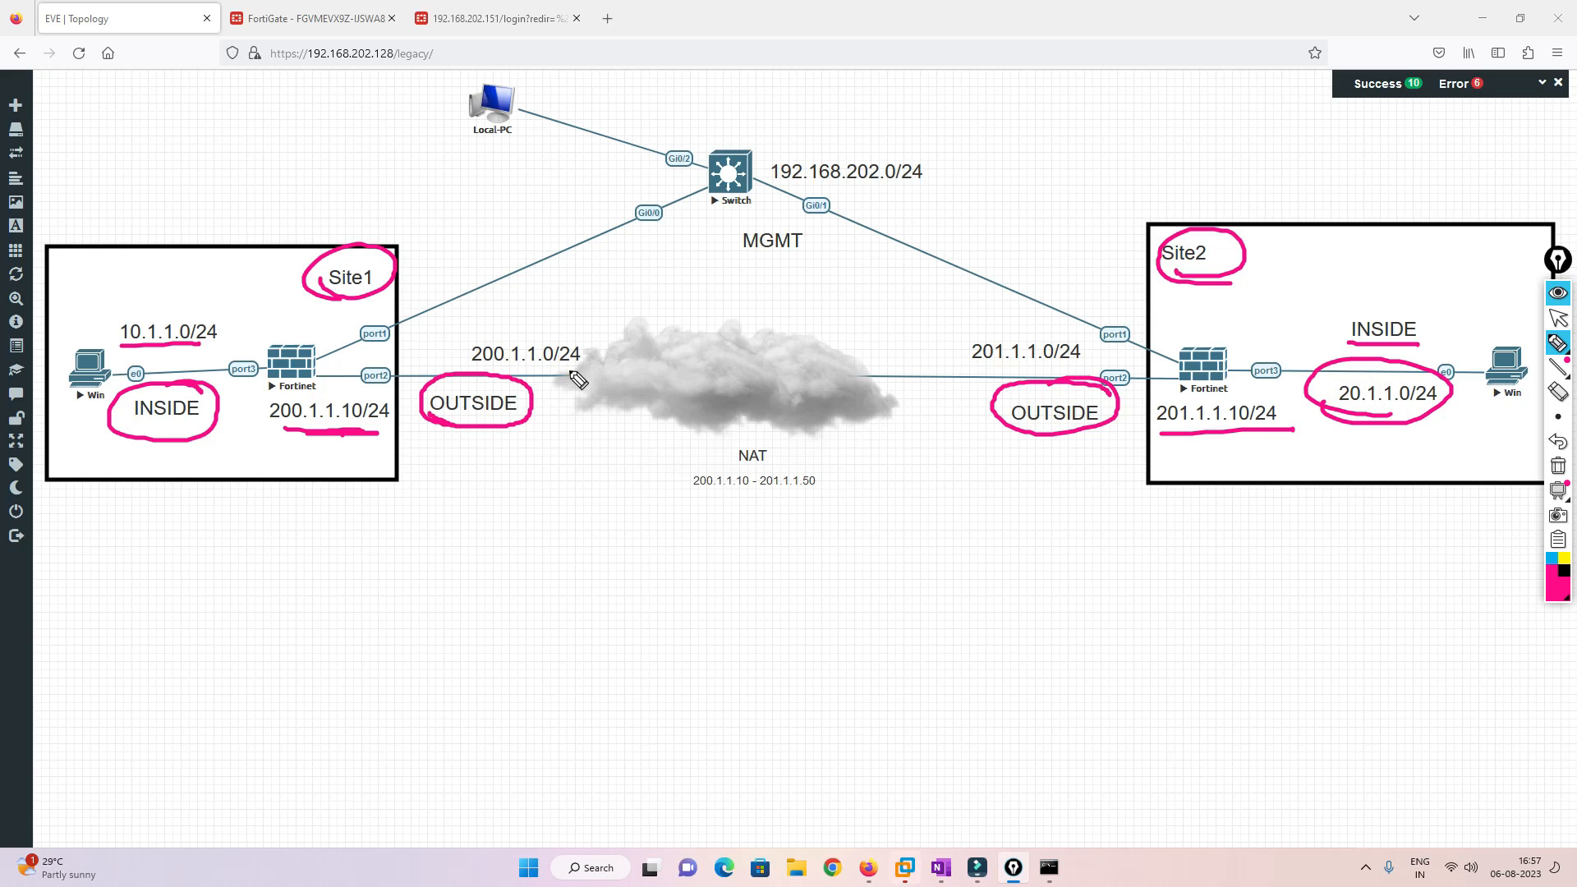
# - Annotate the cloud with NAT, draw an arrow from 200.1.1.10/24 to its handwritten translated address, and clear all pen marks
pyautogui.moveTo(735, 332)
pyautogui.mouseDown()
pyautogui.moveTo(852, 279)
pyautogui.moveTo(848, 302)
pyautogui.mouseUp()
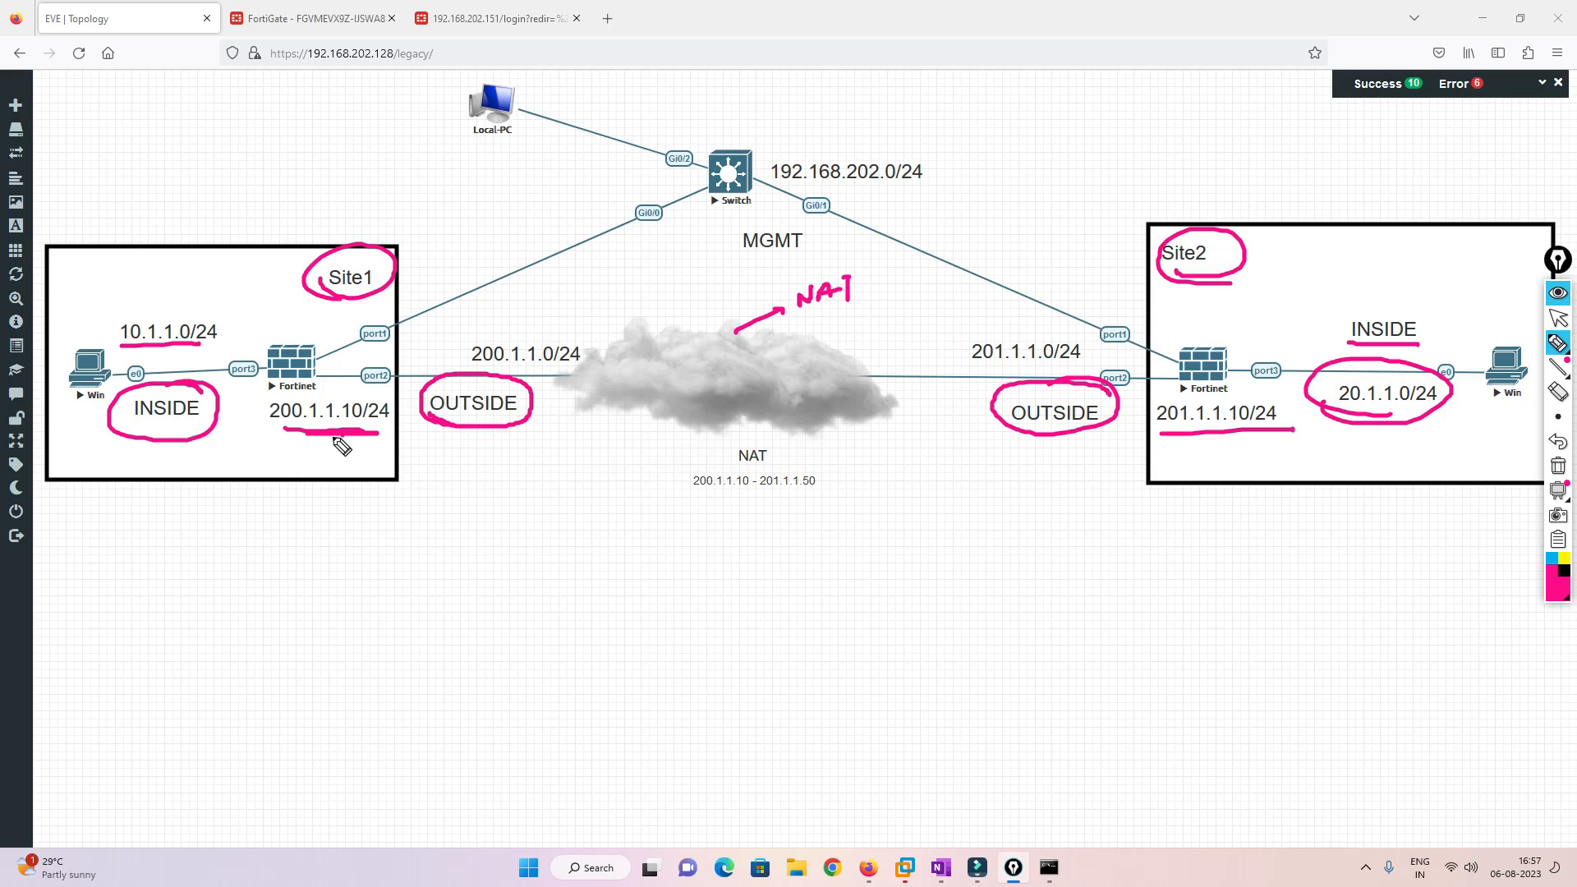
pyautogui.moveTo(336, 437)
pyautogui.mouseDown()
pyautogui.moveTo(349, 472)
pyautogui.moveTo(560, 569)
pyautogui.moveTo(726, 549)
pyautogui.mouseUp()
pyautogui.moveTo(705, 541); pyautogui.dragTo(844, 540)
pyautogui.click(789, 525)
pyautogui.click(832, 542)
pyautogui.click(858, 518)
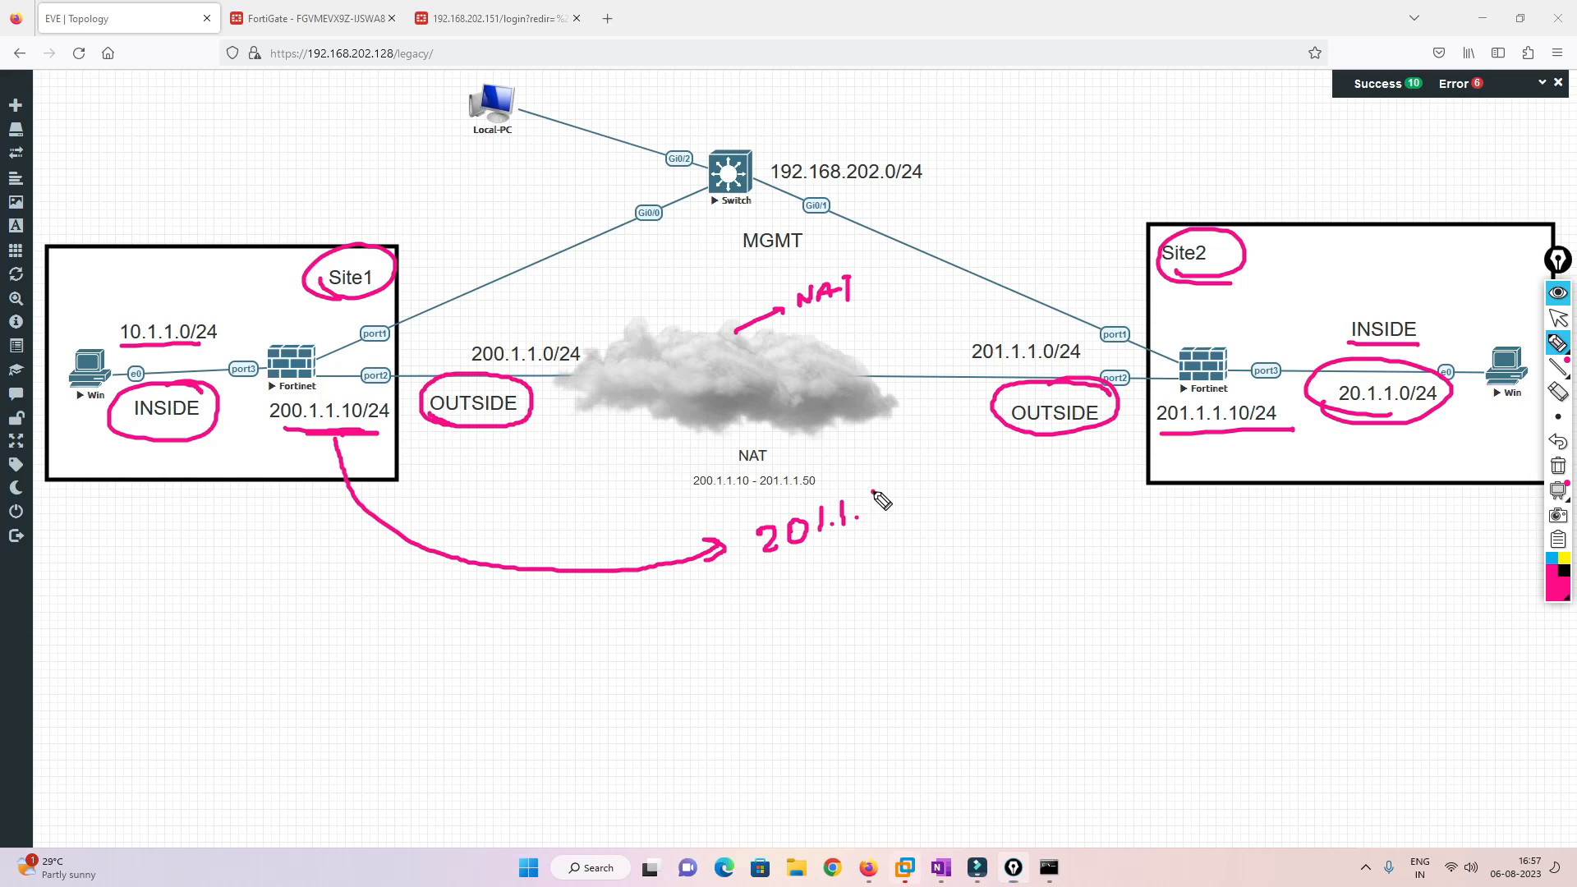
pyautogui.moveTo(881, 491)
pyautogui.mouseDown()
pyautogui.moveTo(874, 513)
pyautogui.moveTo(906, 487)
pyautogui.mouseUp()
pyautogui.click(1558, 466)
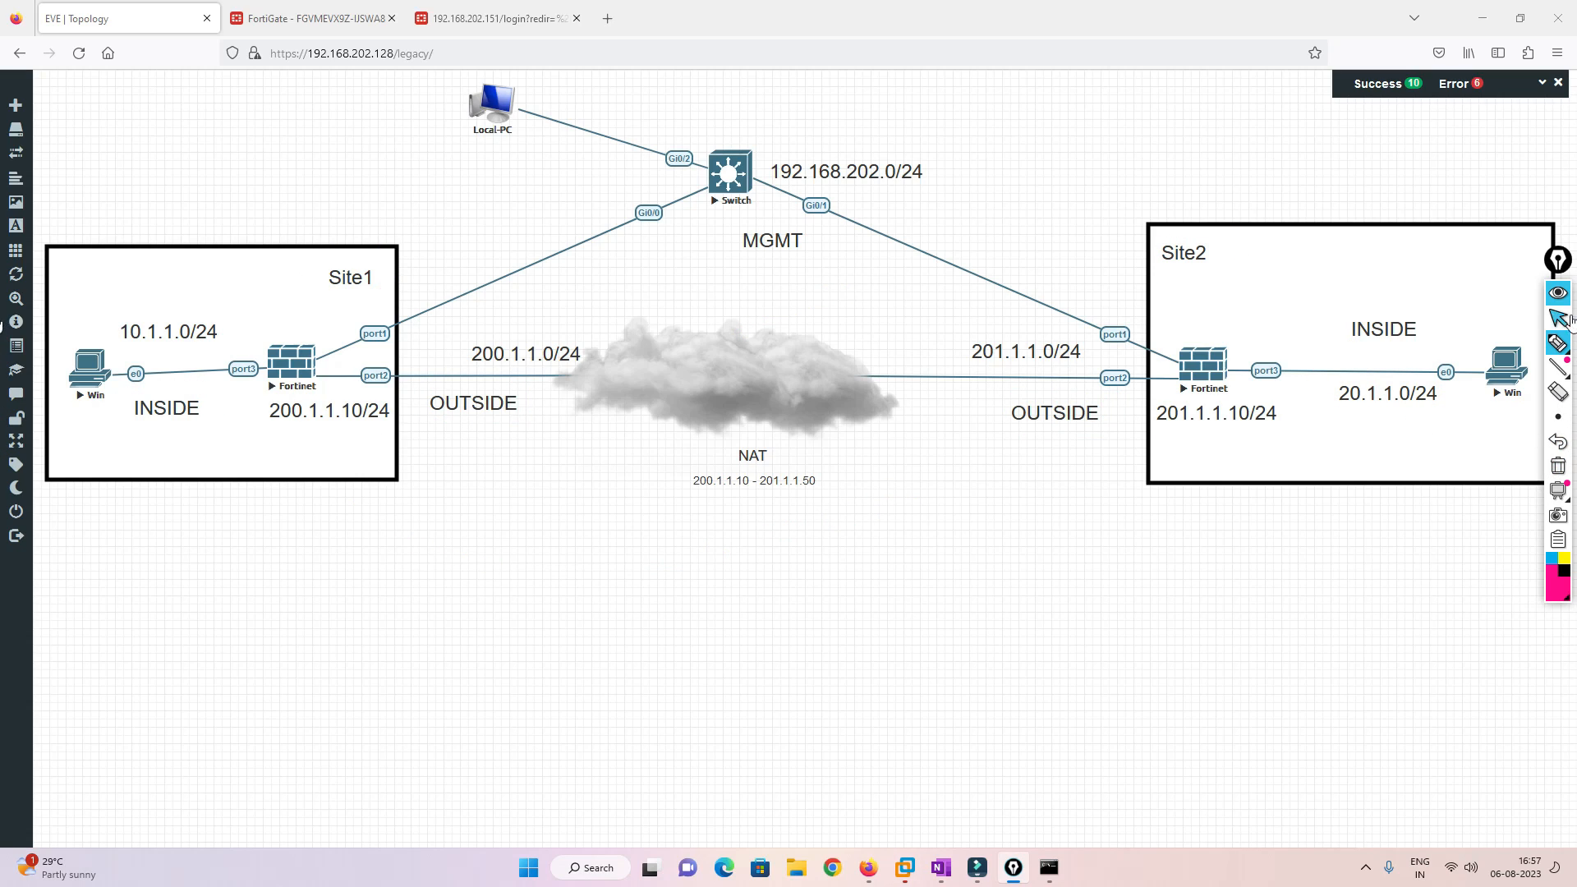
# - Examine the interface addresses on the Site1 FortiGate
pyautogui.click(311, 18)
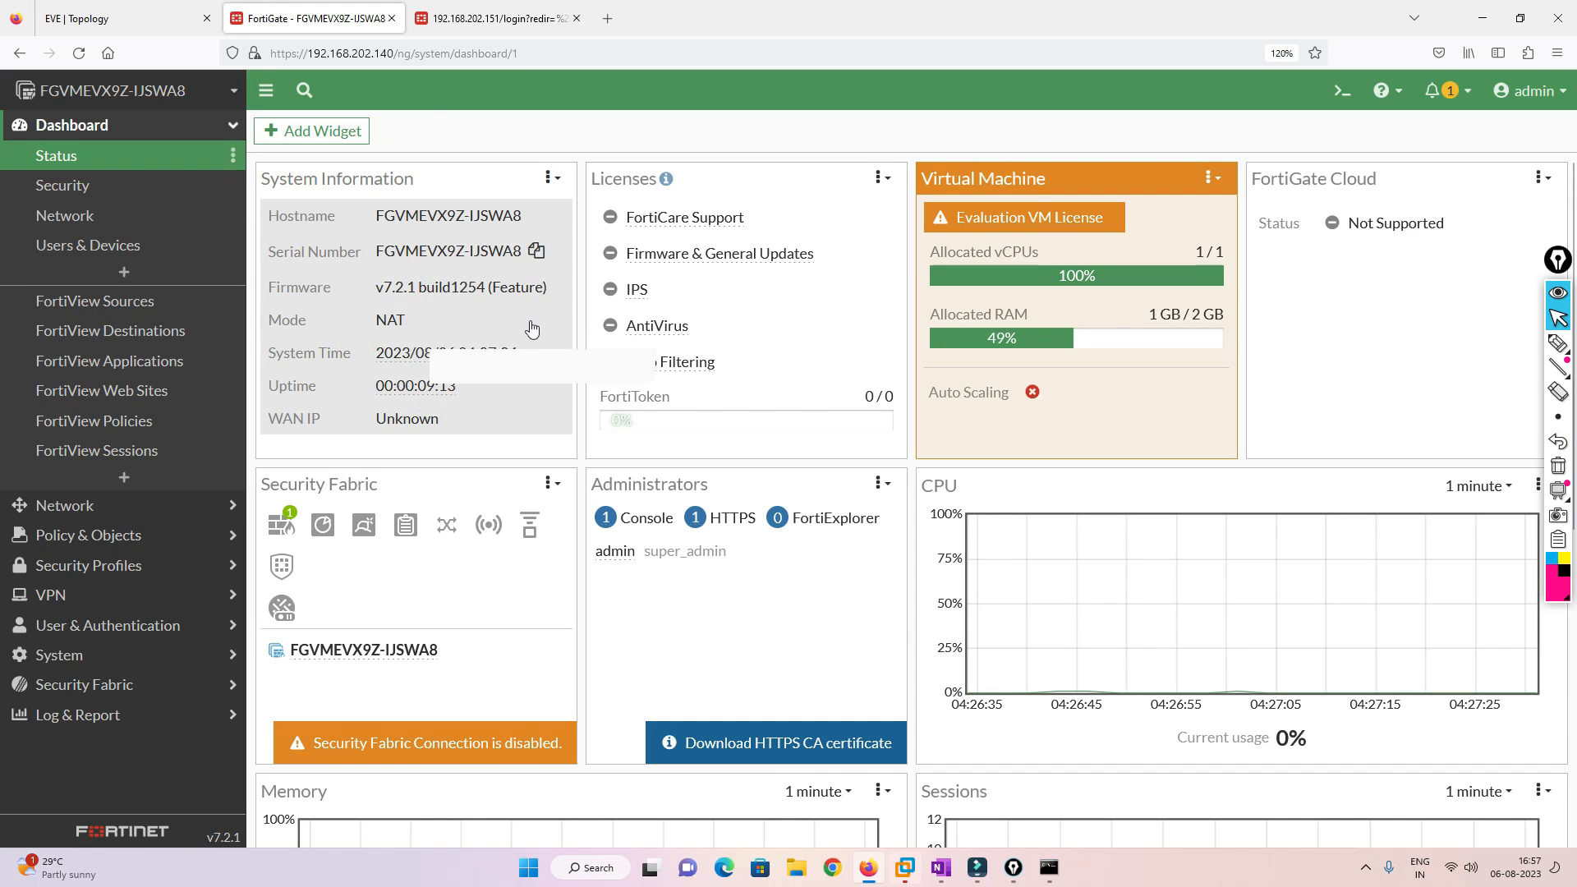
pyautogui.click(123, 18)
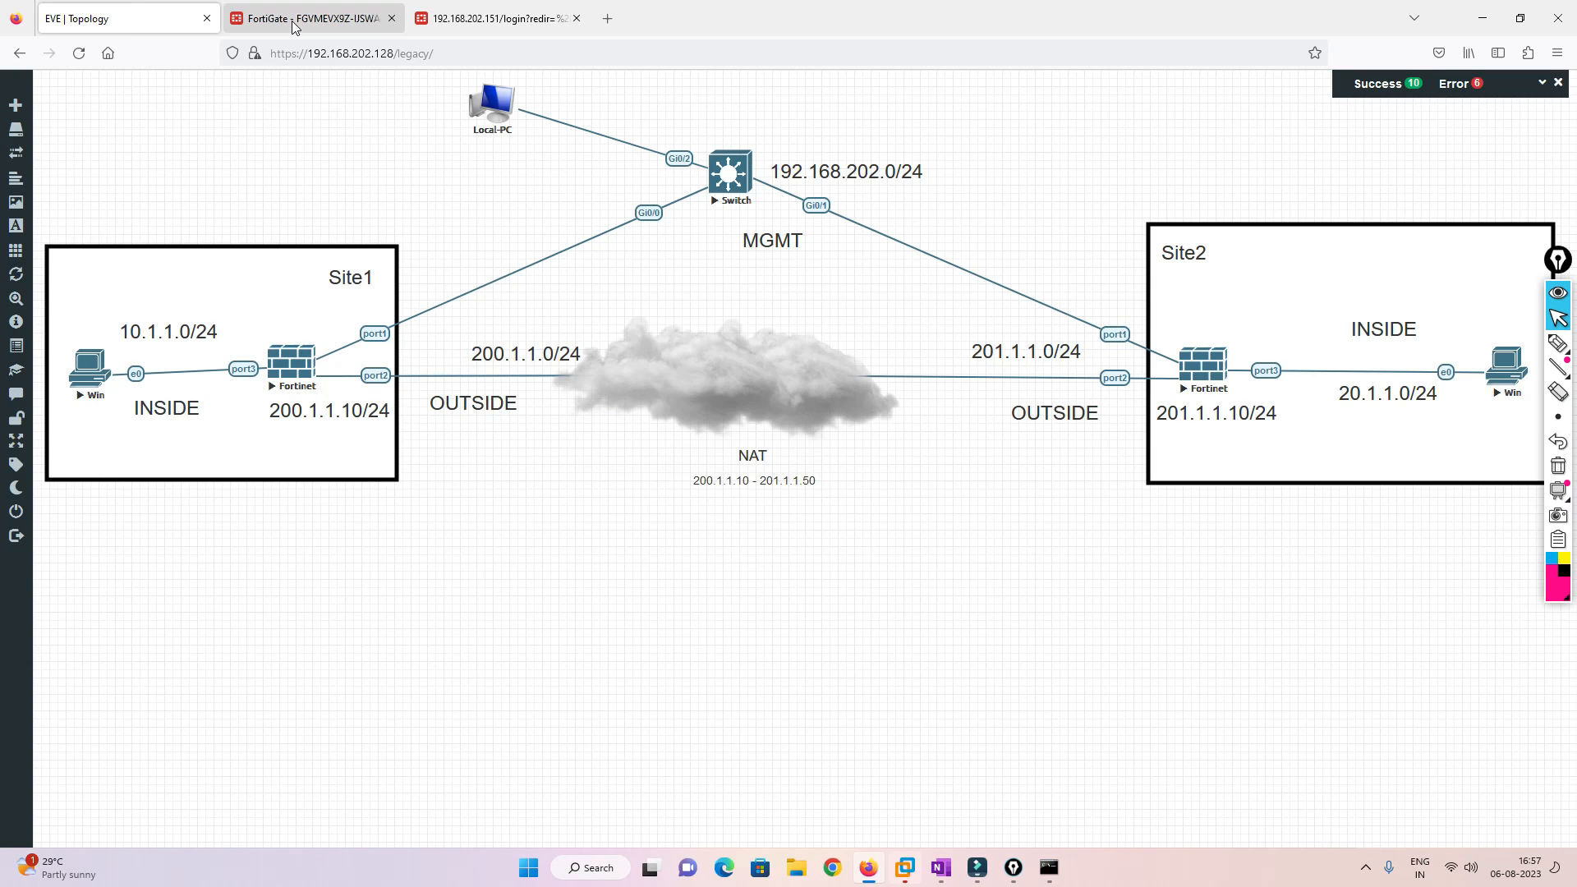
pyautogui.click(293, 20)
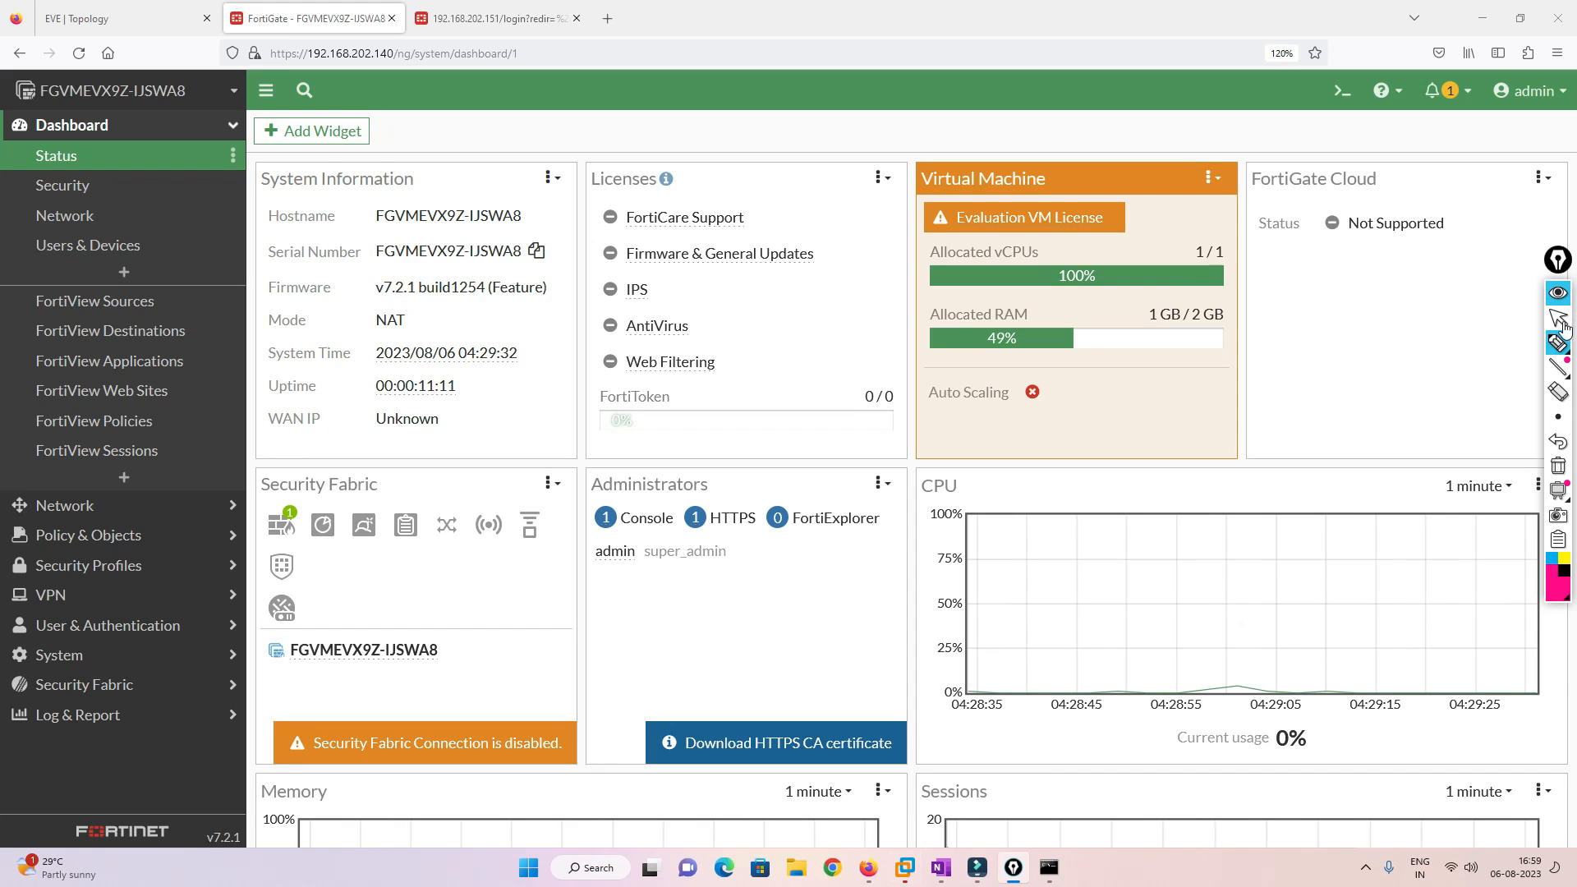
pyautogui.click(1563, 324)
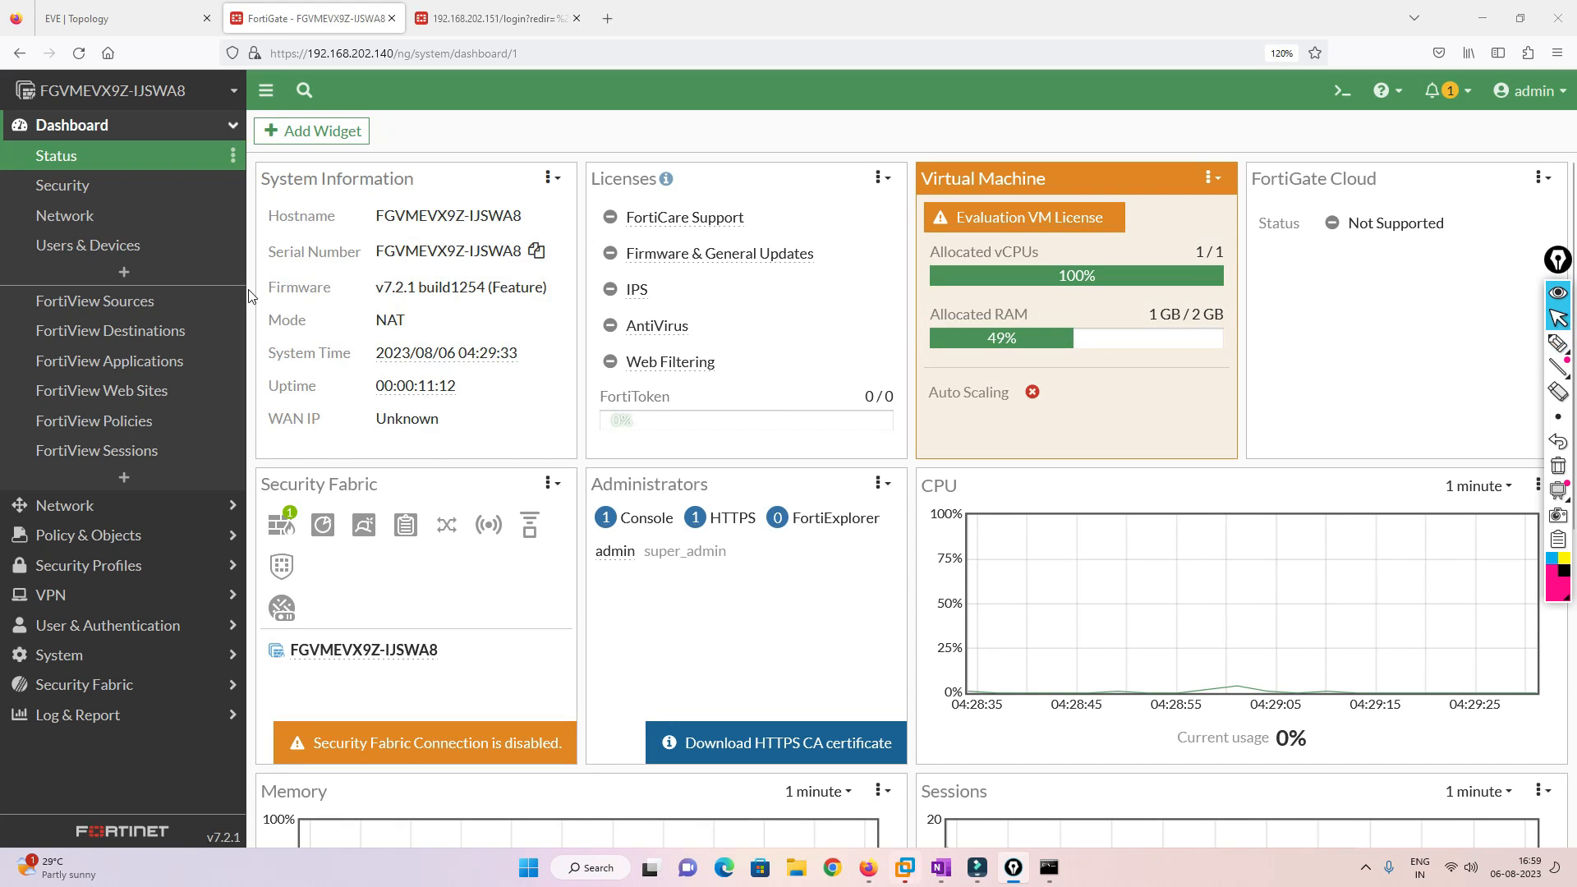
pyautogui.click(162, 517)
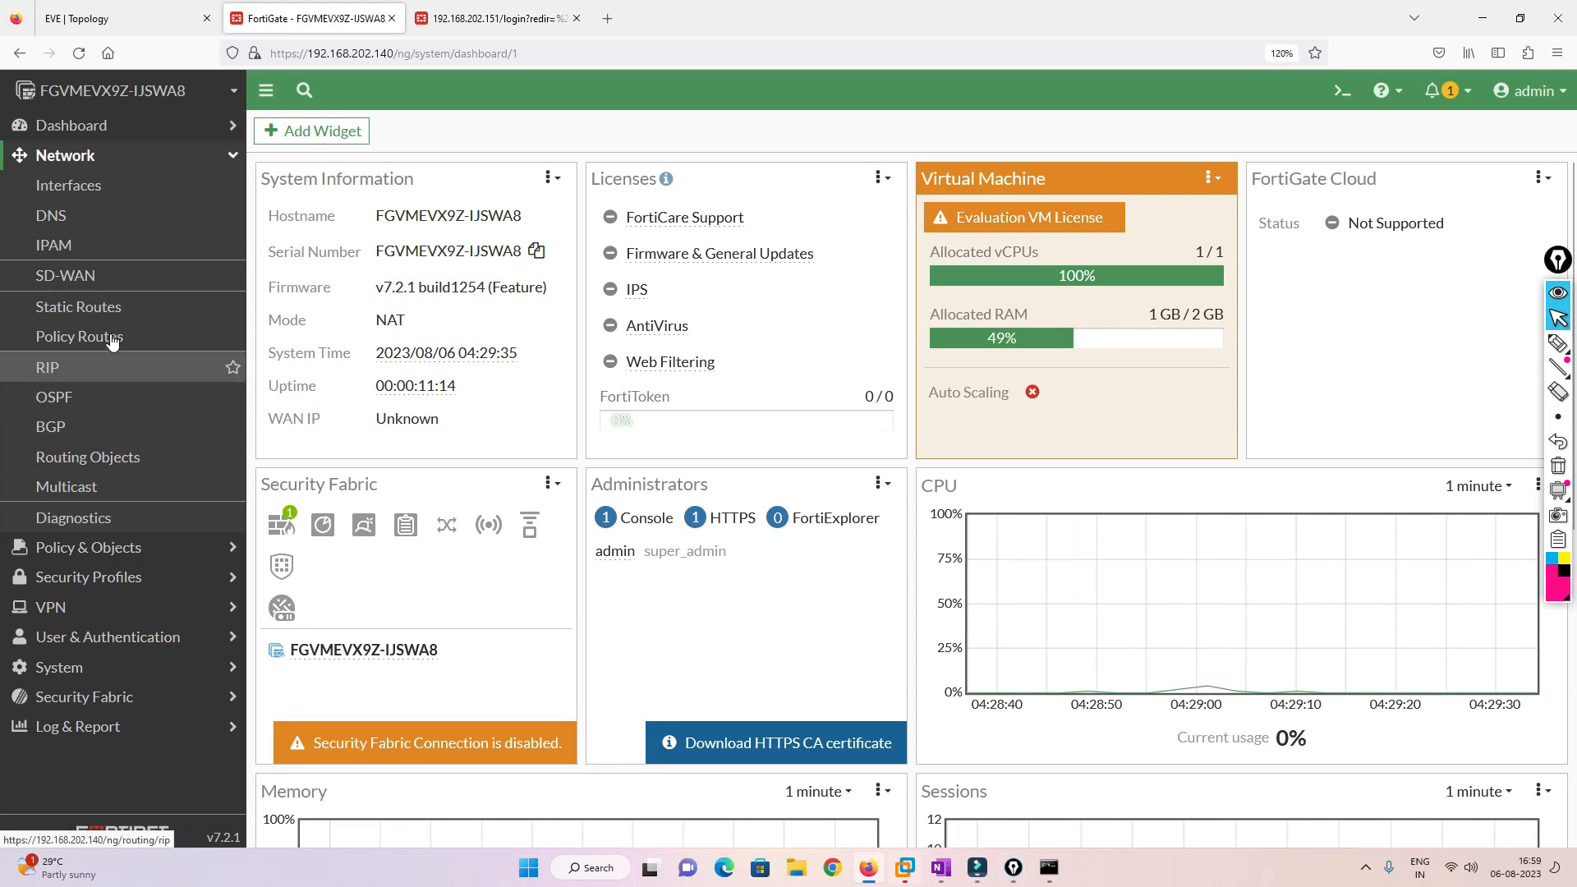
pyautogui.click(97, 202)
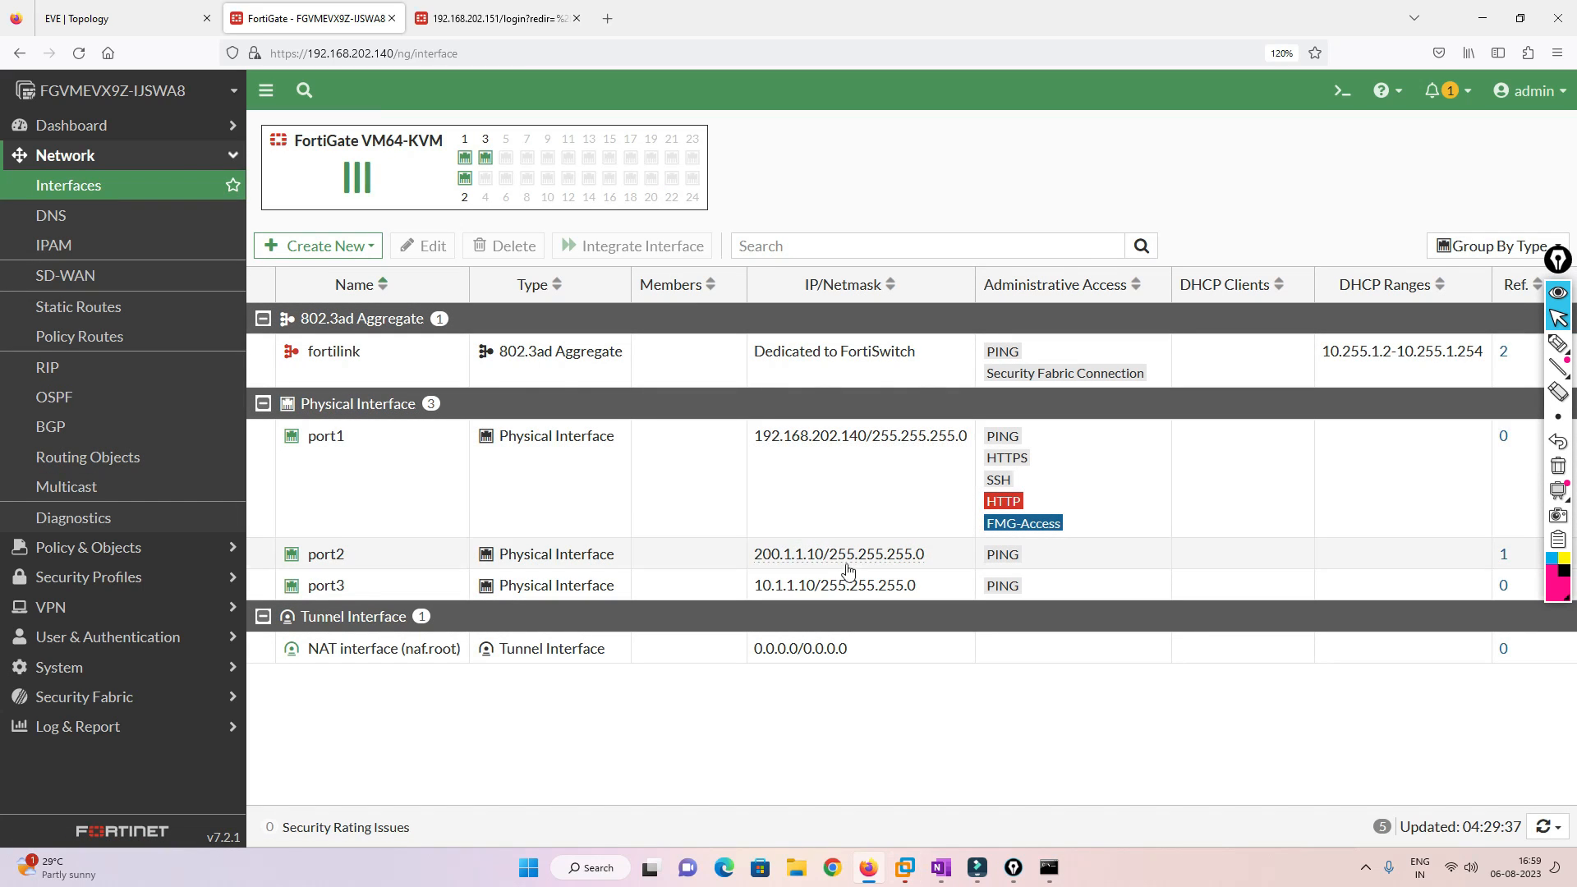
# - Review the Site1 FortiGate's static routes and compare them with the EVE topology
pyautogui.click(90, 307)
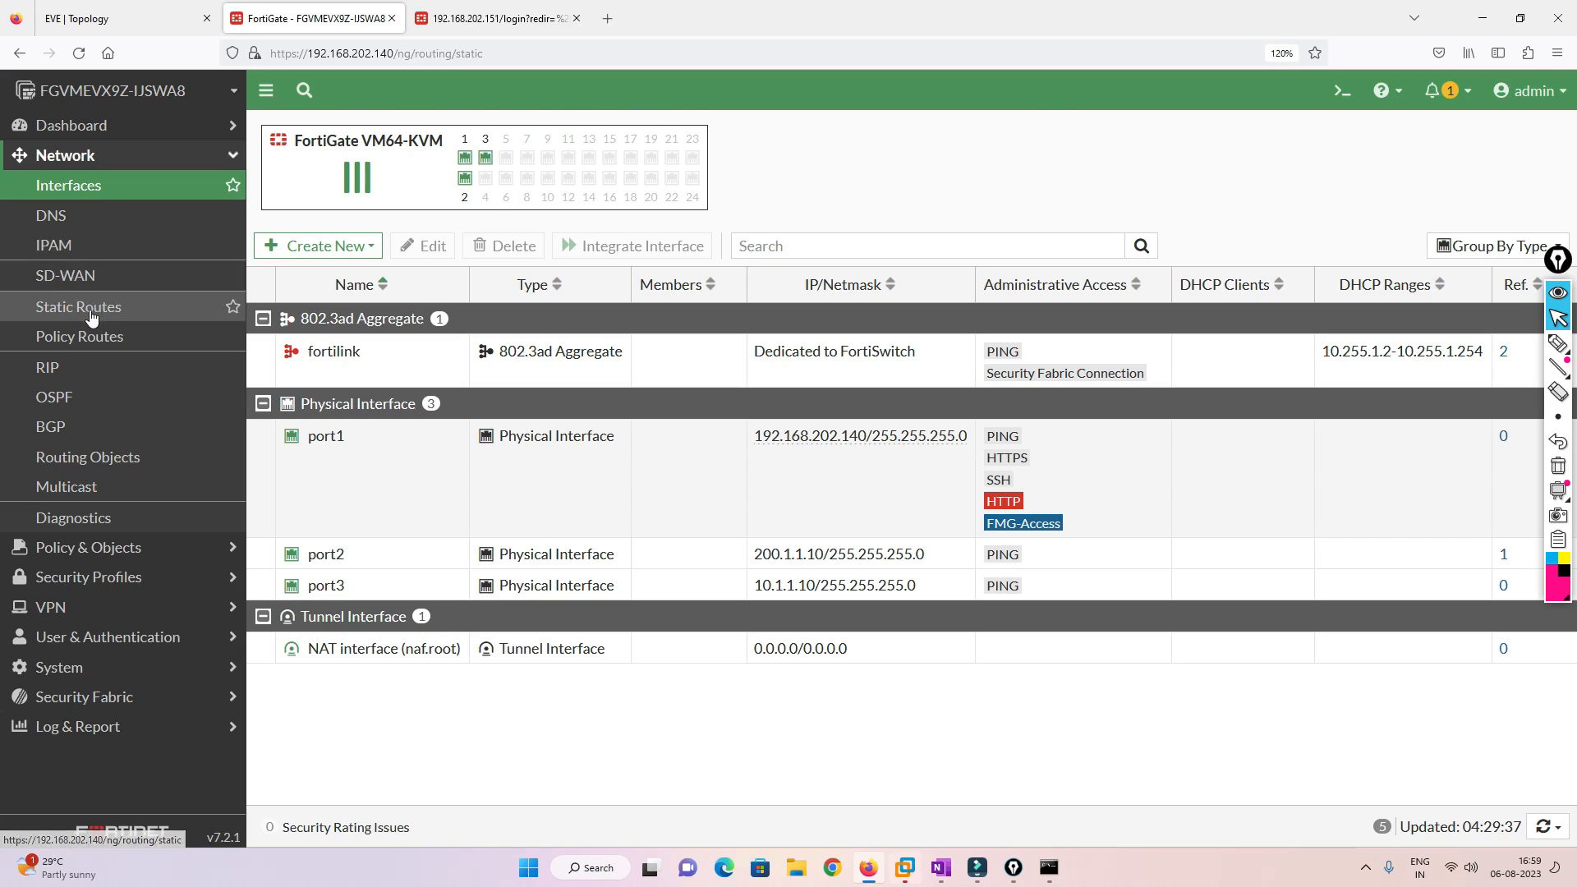
pyautogui.click(169, 15)
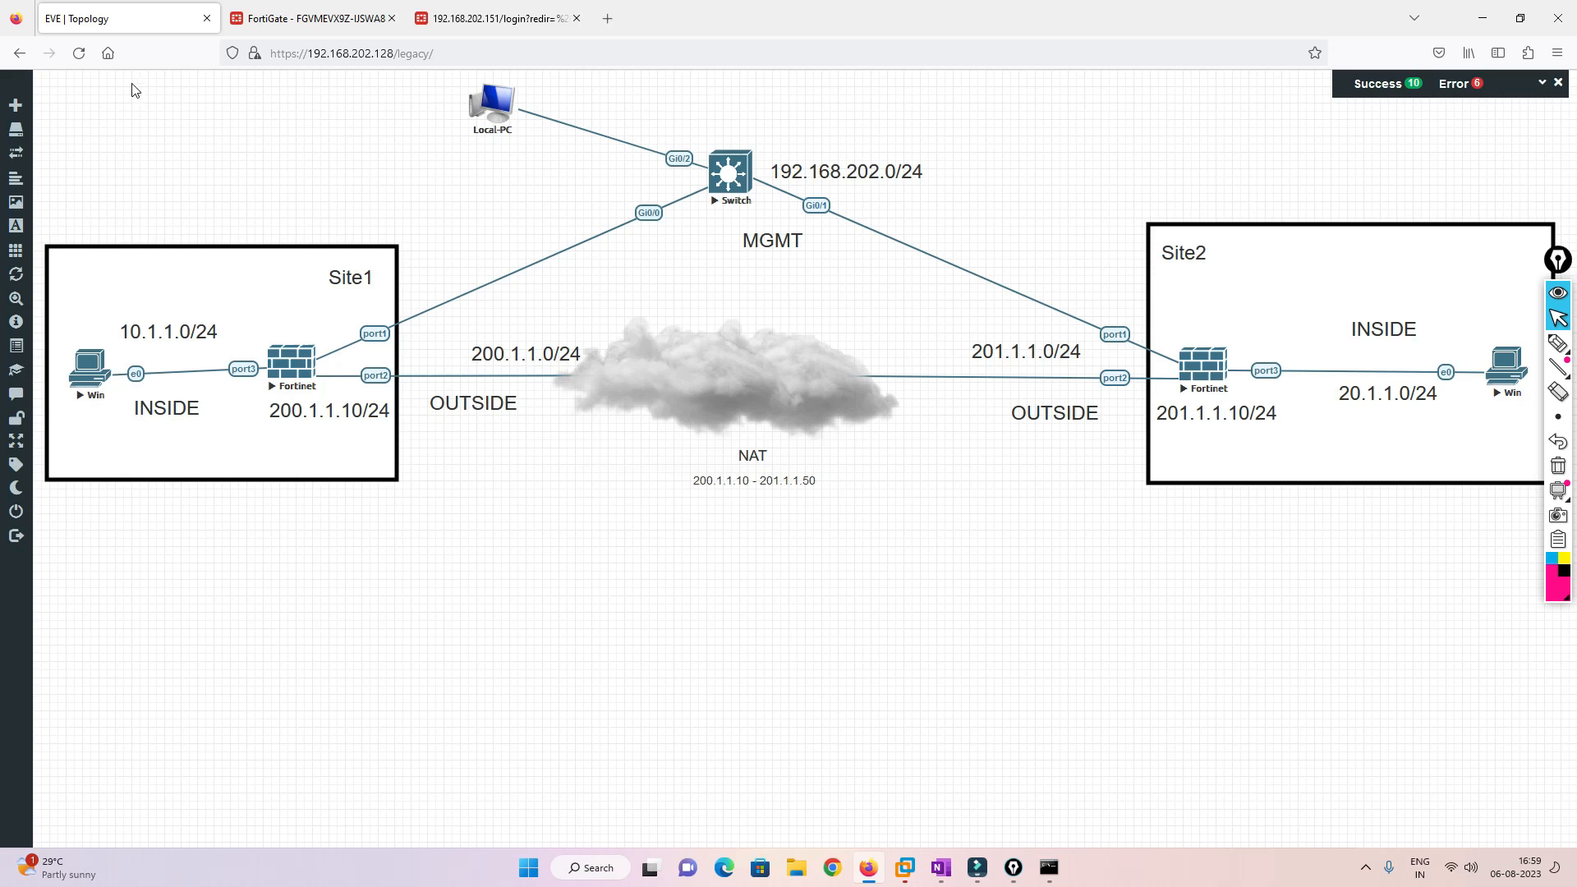
pyautogui.click(341, 18)
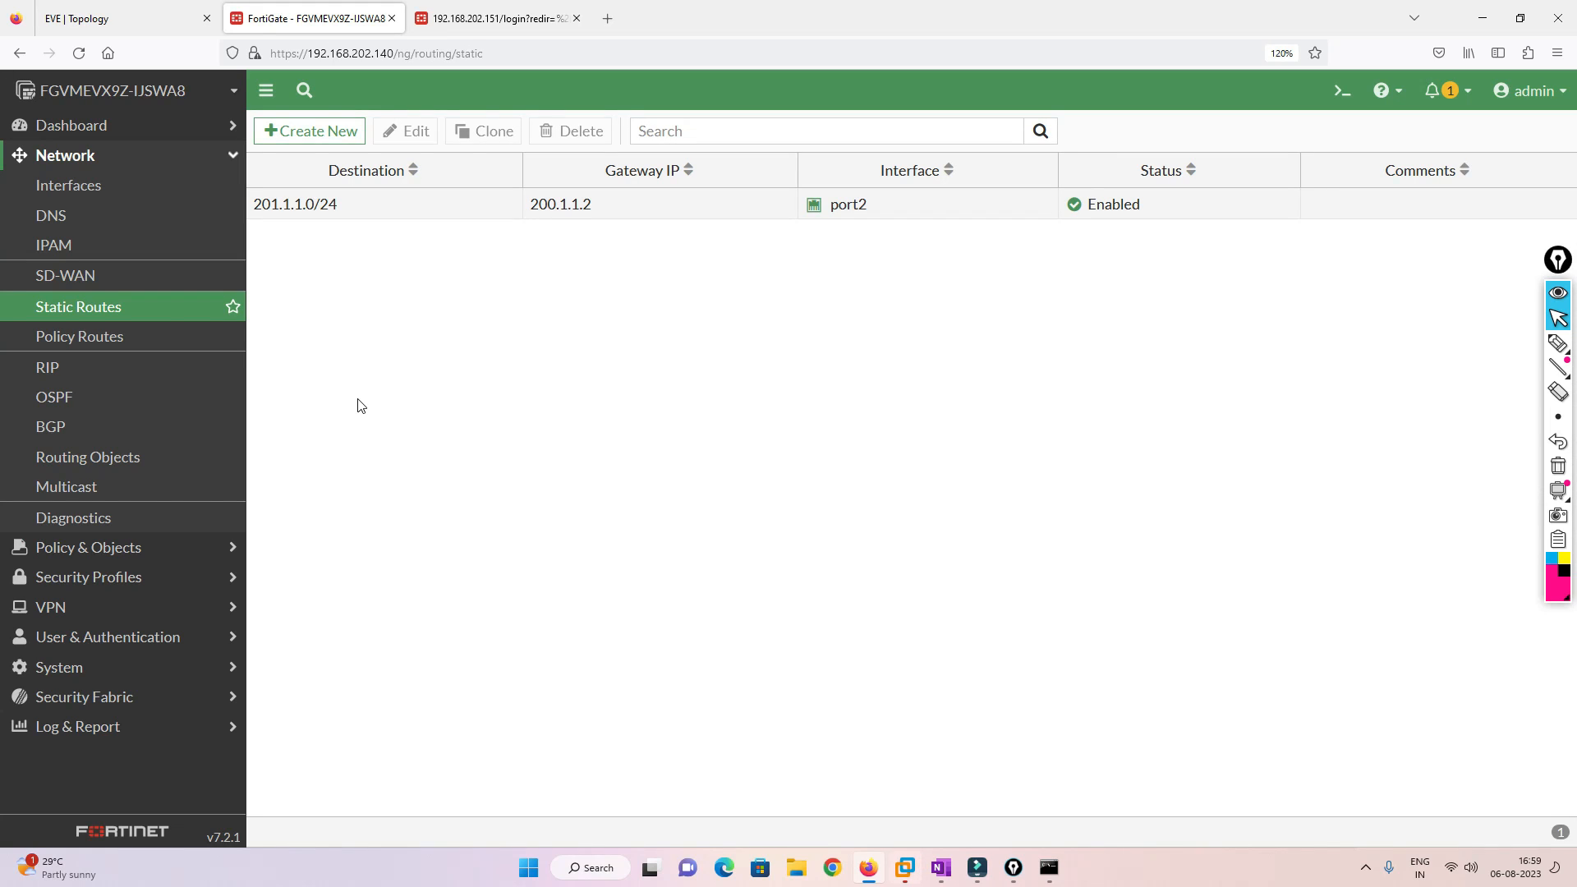
# - Start a new IPsec tunnel with the Custom template type, name it Site1-Site2 and continue to its settings
pyautogui.click(77, 606)
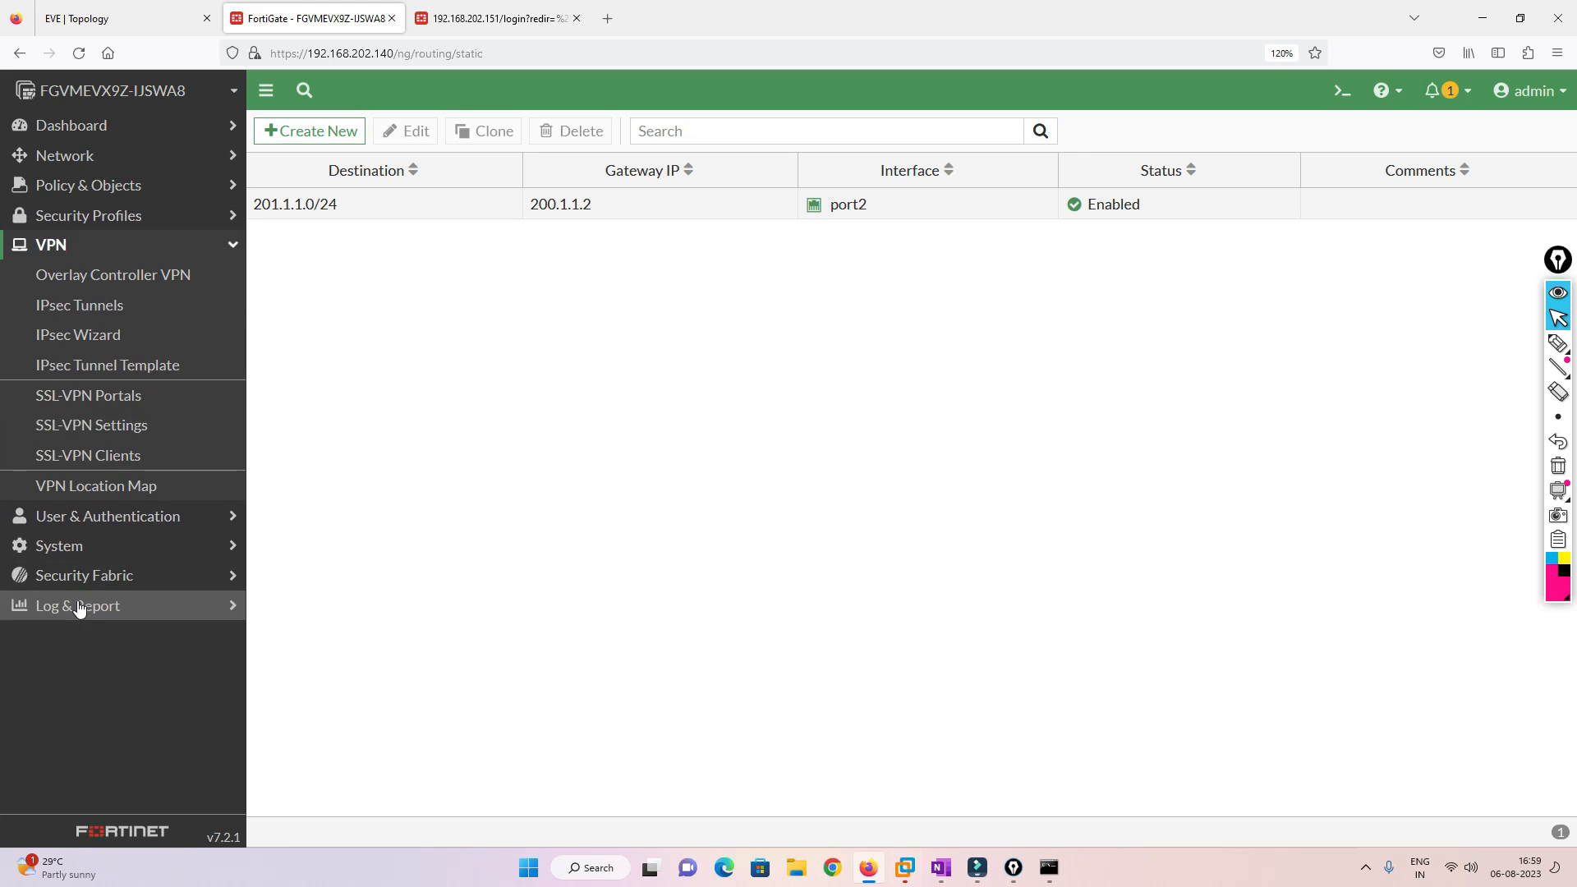
pyautogui.click(101, 313)
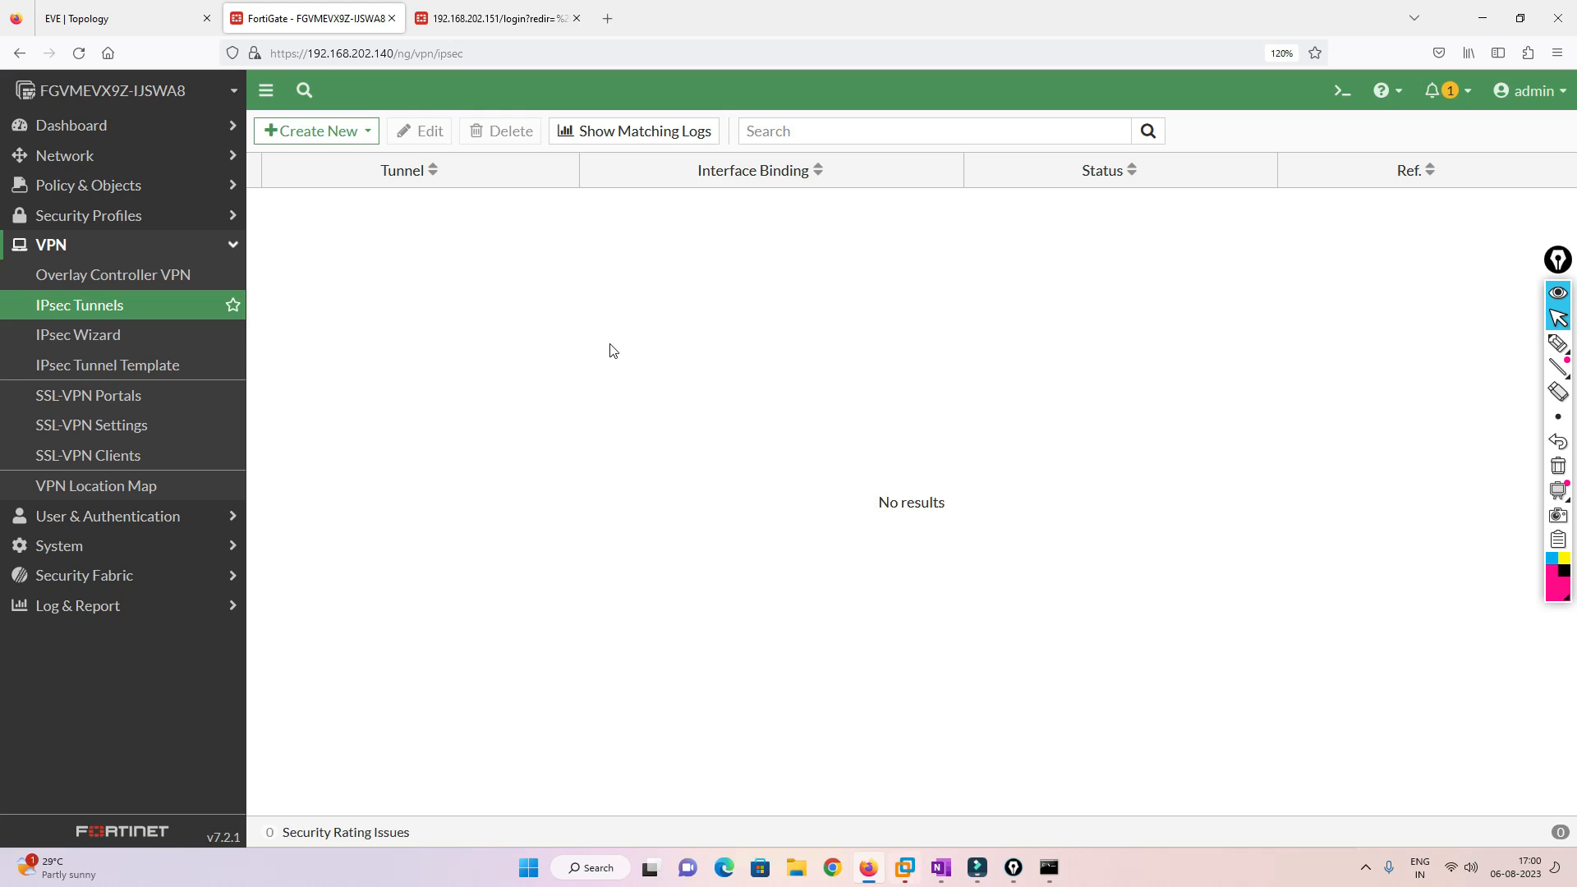
pyautogui.click(324, 131)
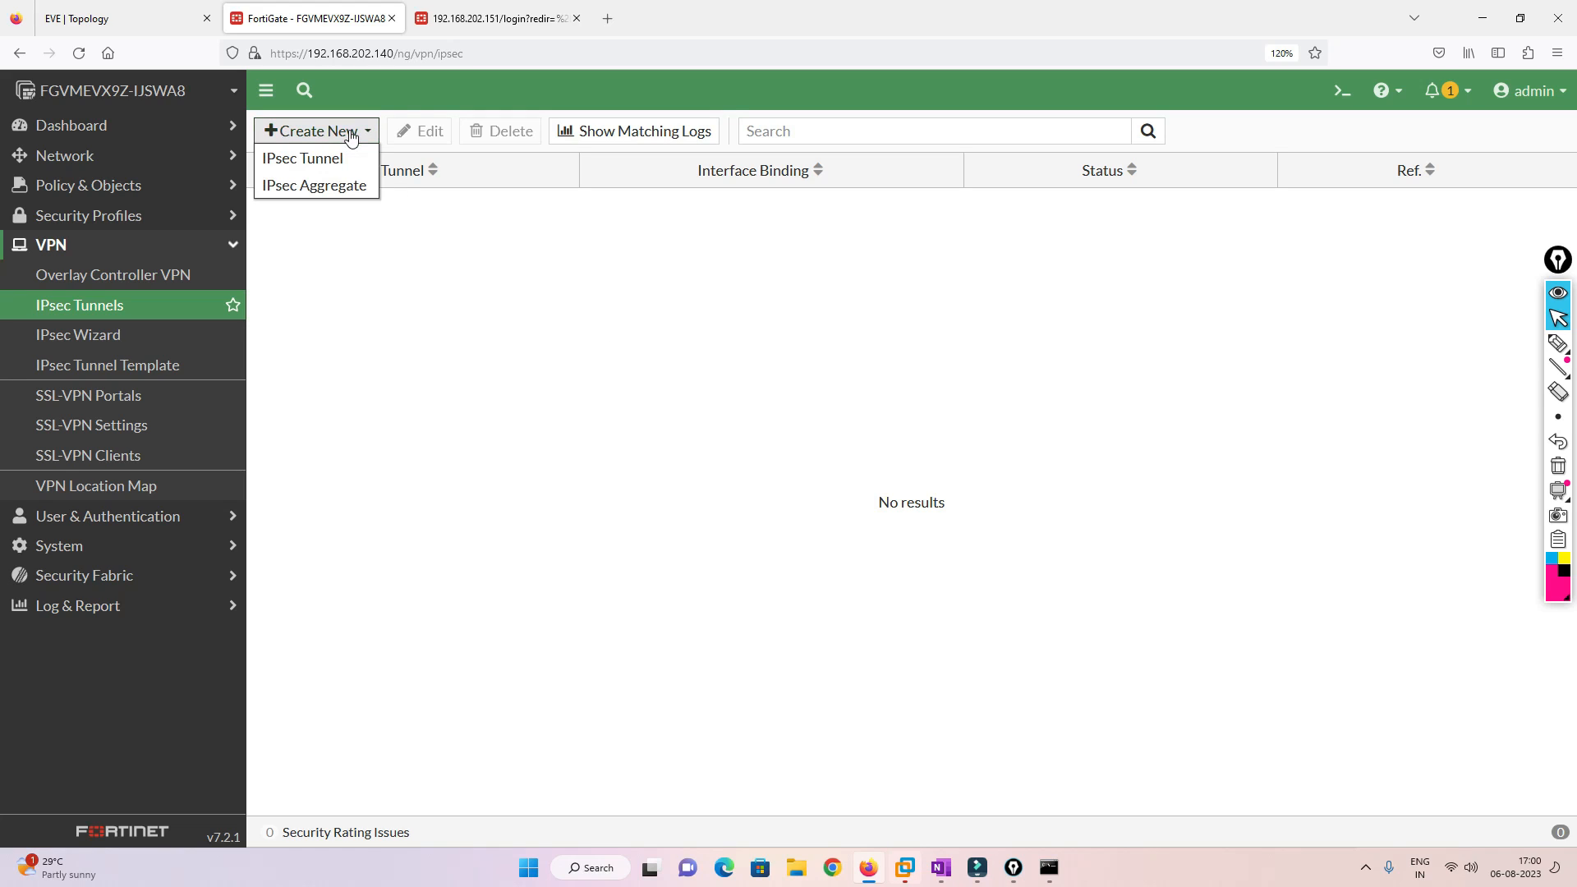
pyautogui.click(329, 159)
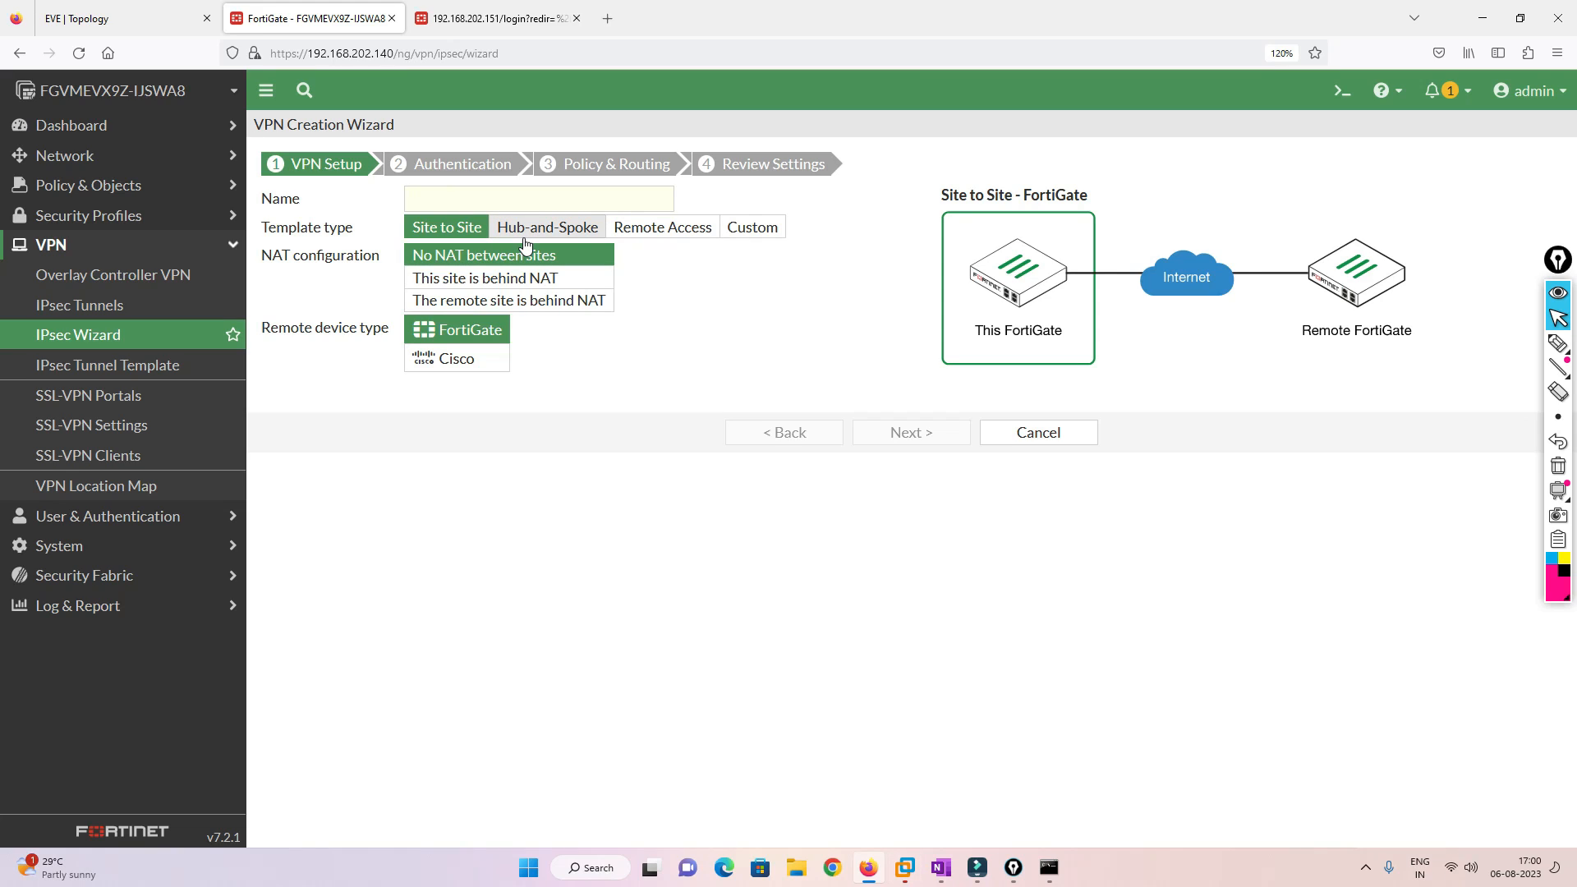
pyautogui.click(731, 229)
pyautogui.click(405, 198)
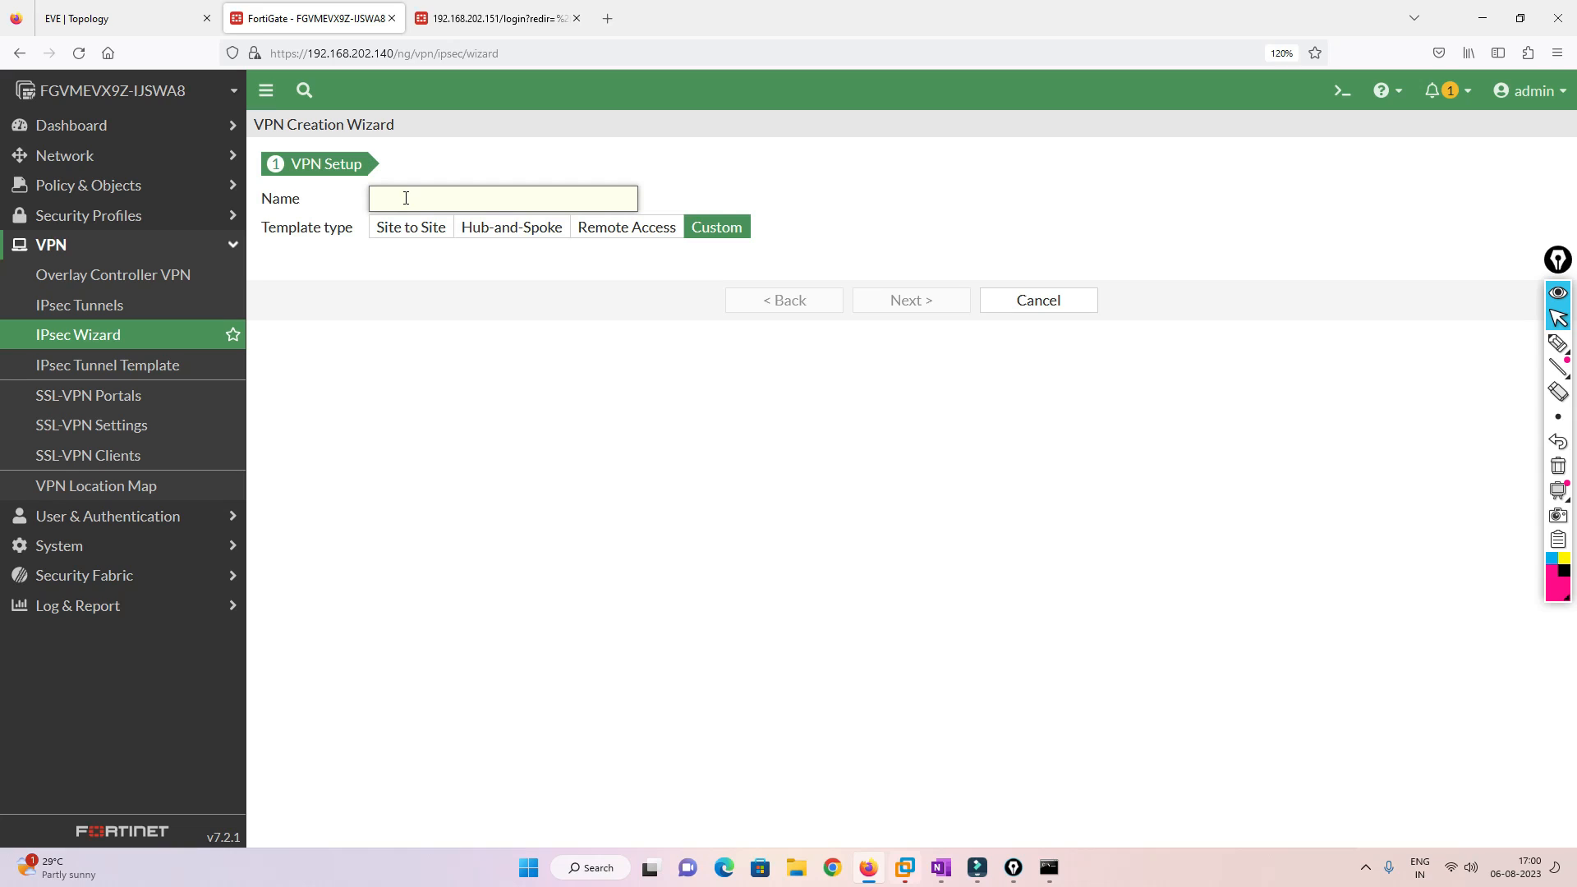
pyautogui.write('Is')
pyautogui.press('BackSpace')
pyautogui.write('Site1-Site2')
pyautogui.click(909, 301)
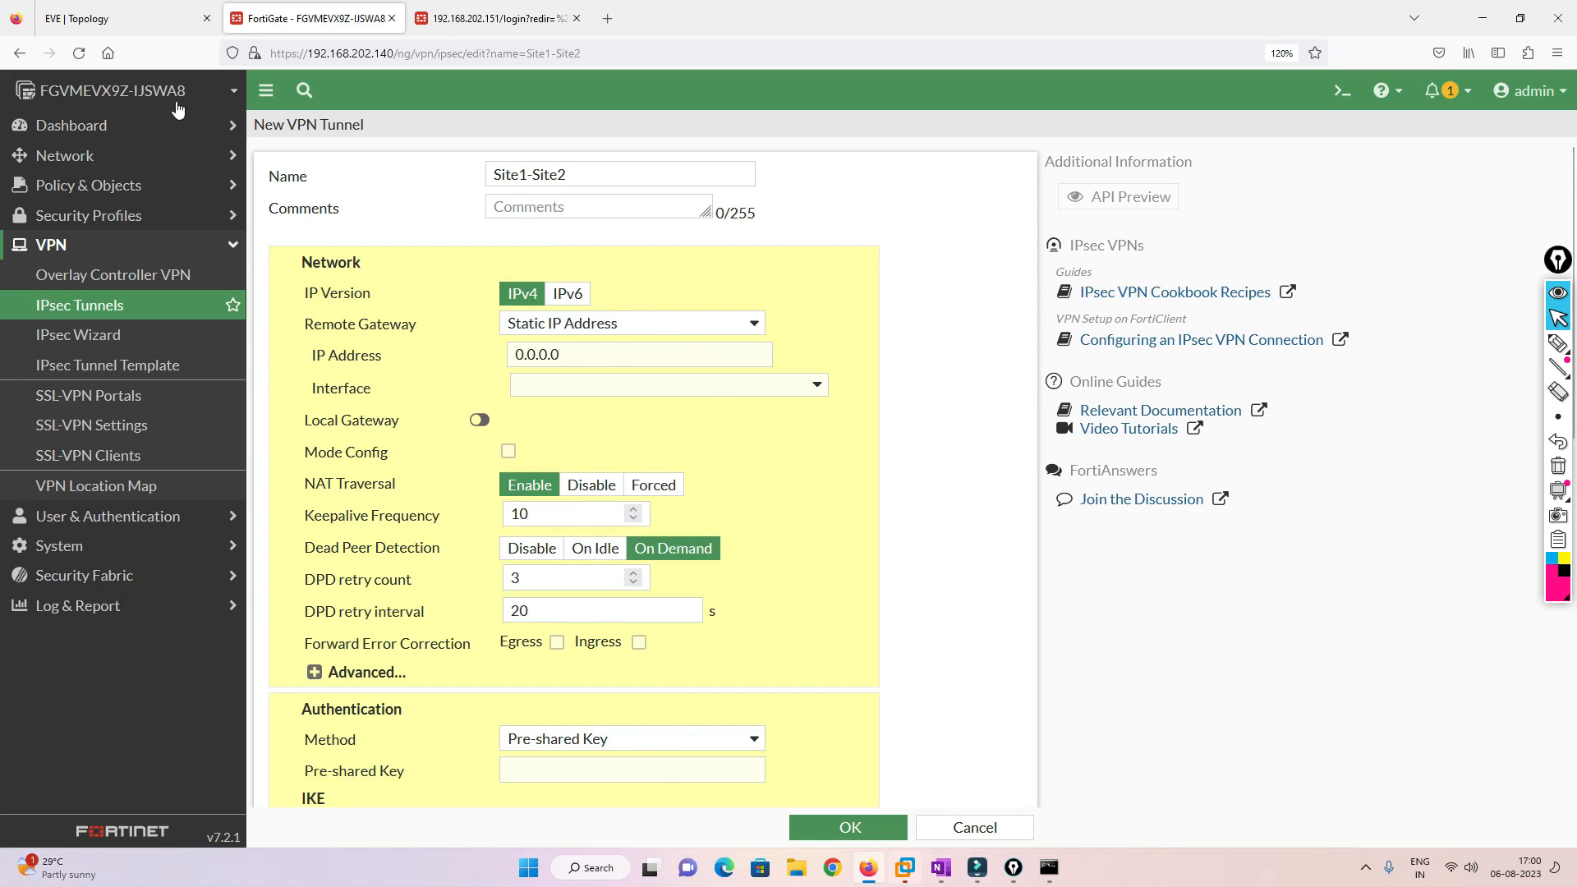
# - Look up Site2's outside address in the topology and set the tunnel's remote gateway IP address to 201.1.1.10
pyautogui.click(110, 13)
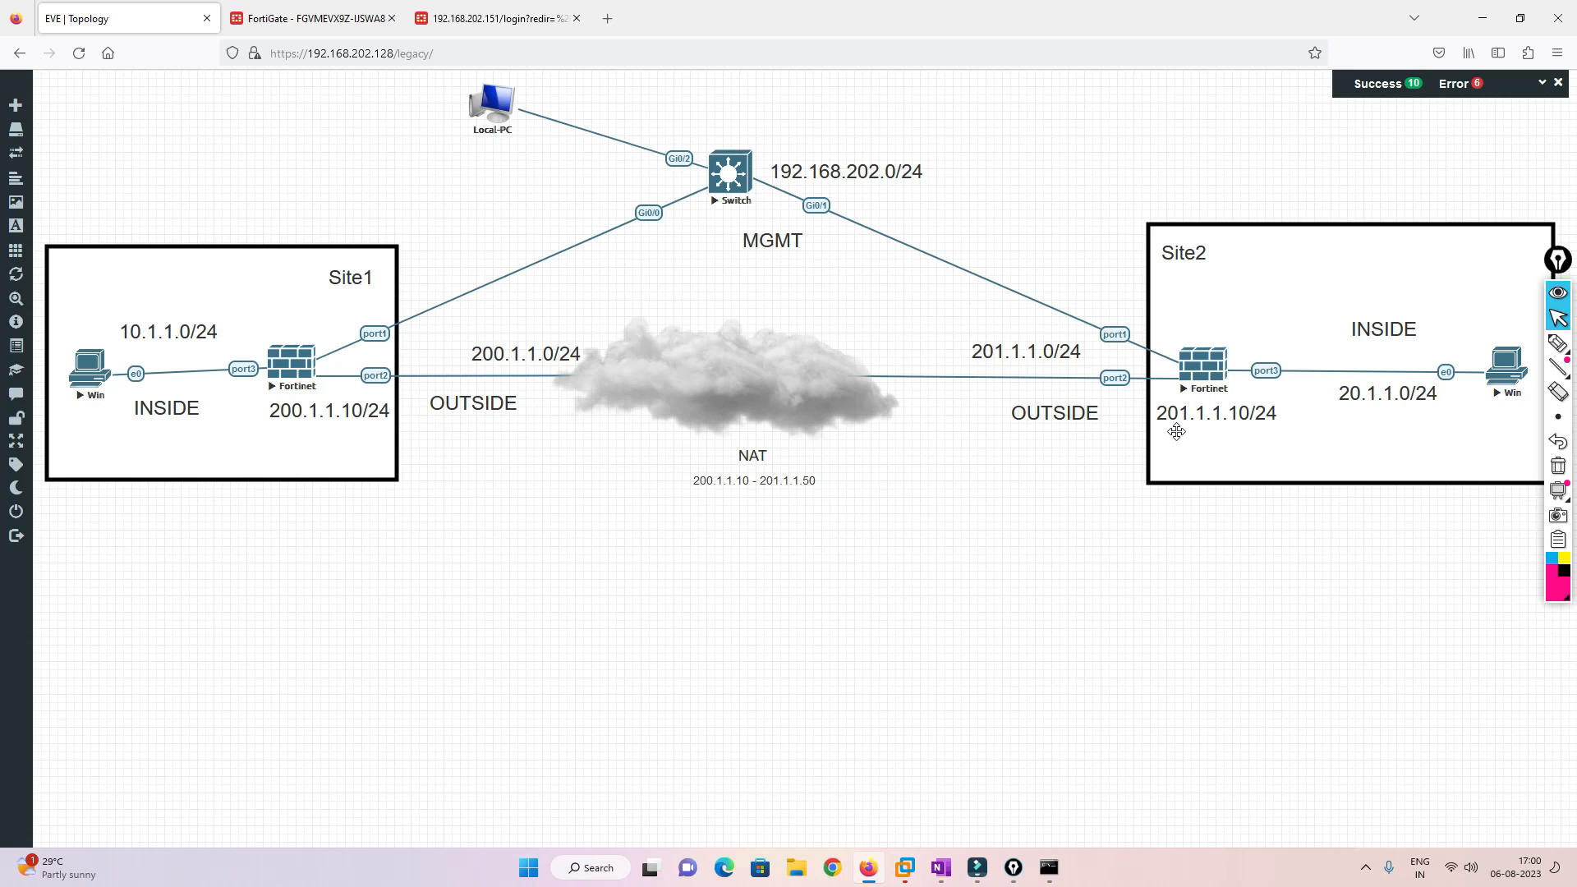
pyautogui.click(354, 22)
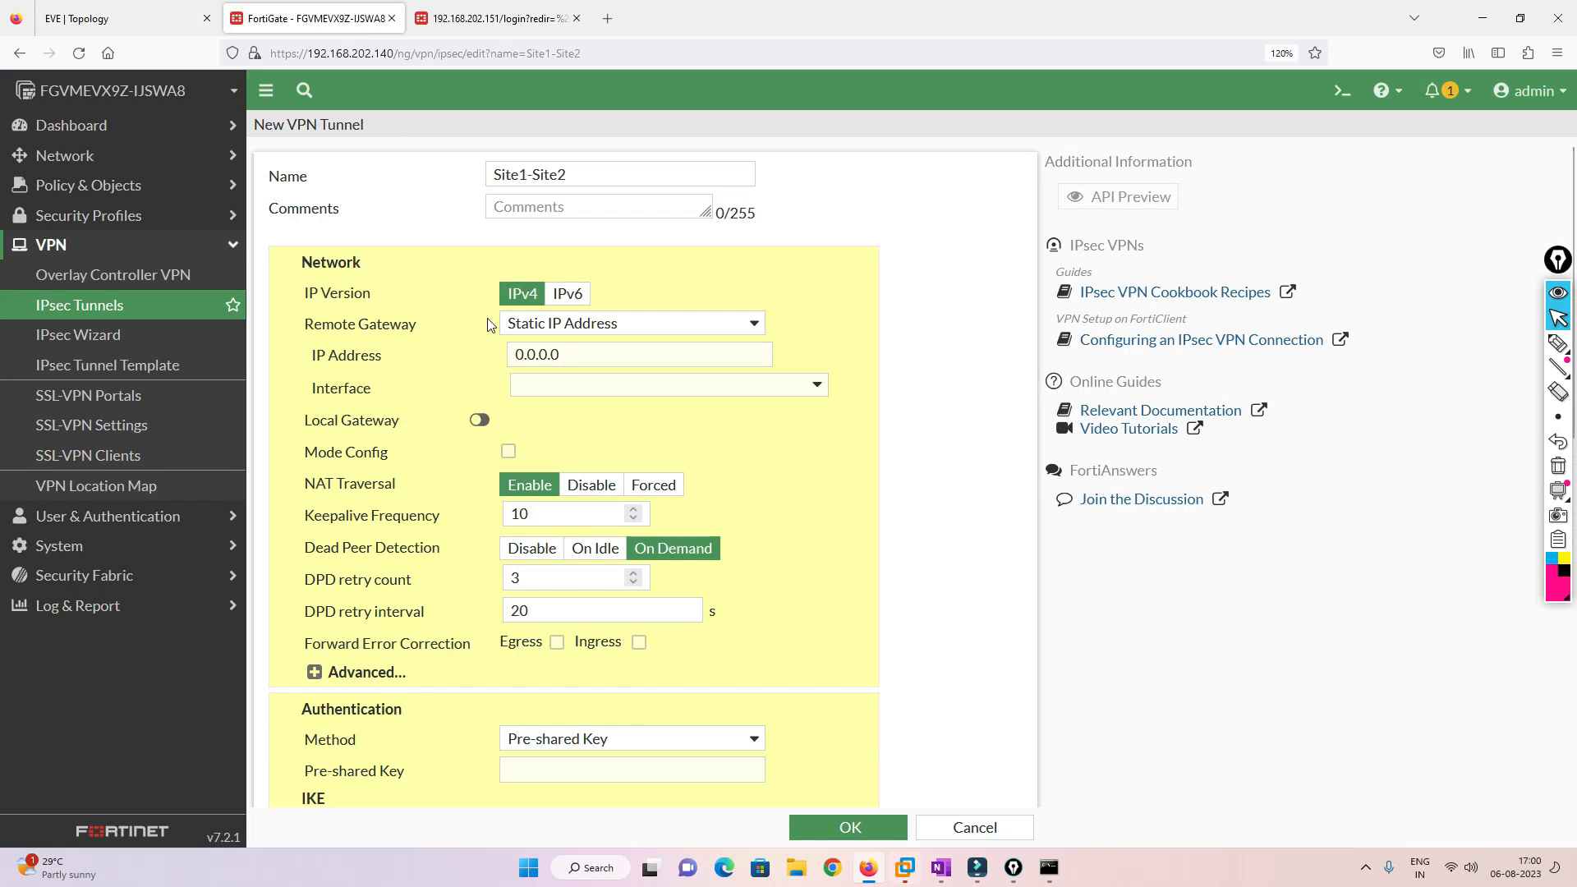
pyautogui.moveTo(572, 353); pyautogui.dragTo(441, 355)
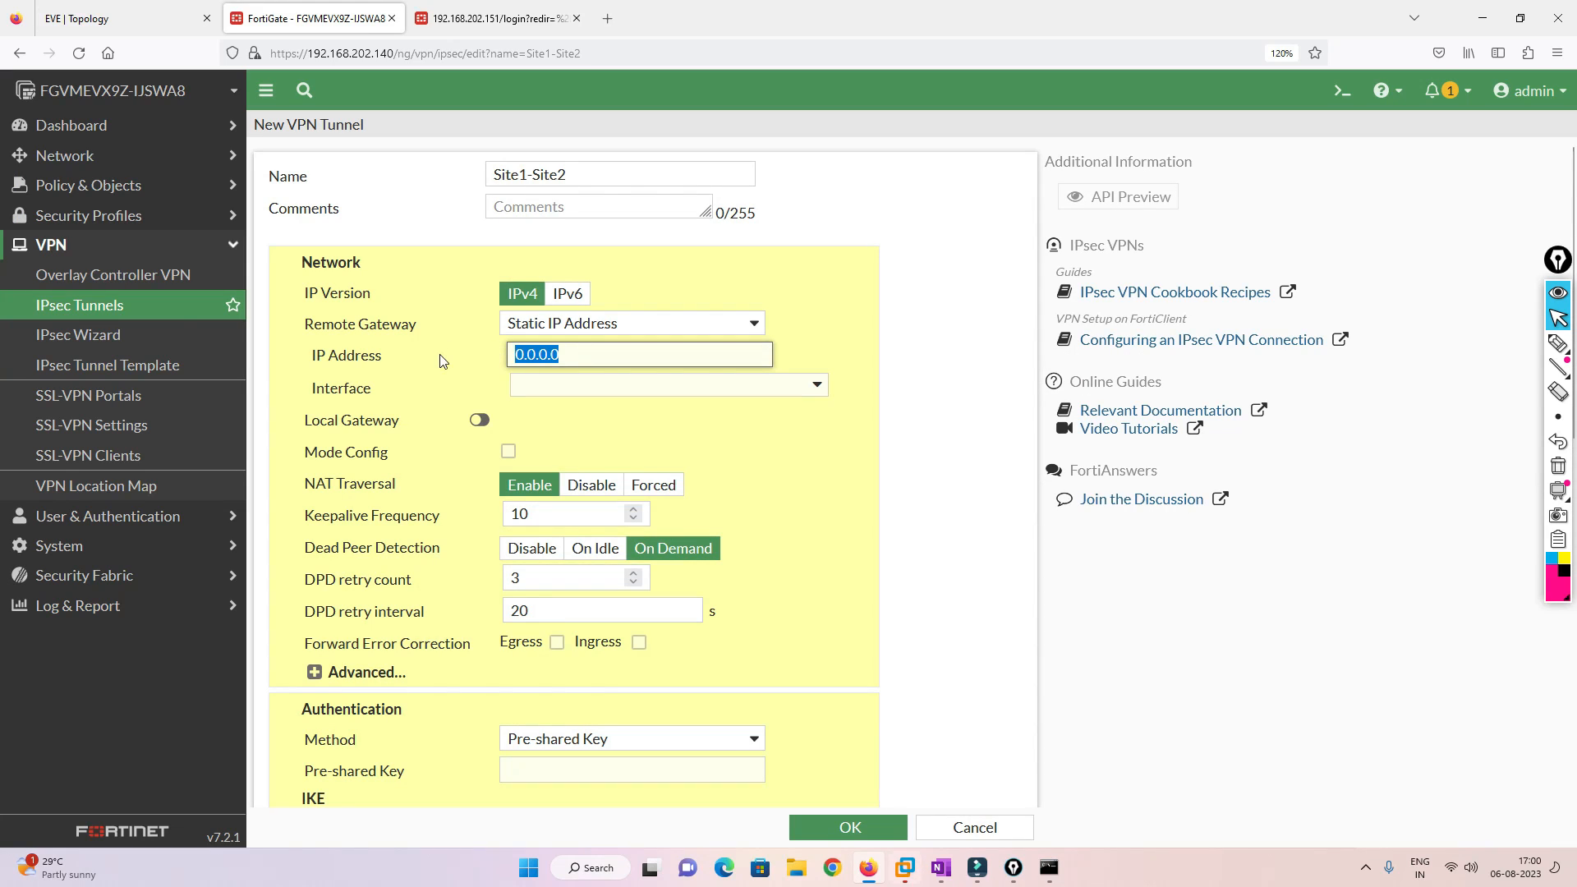
pyautogui.write('201.1')
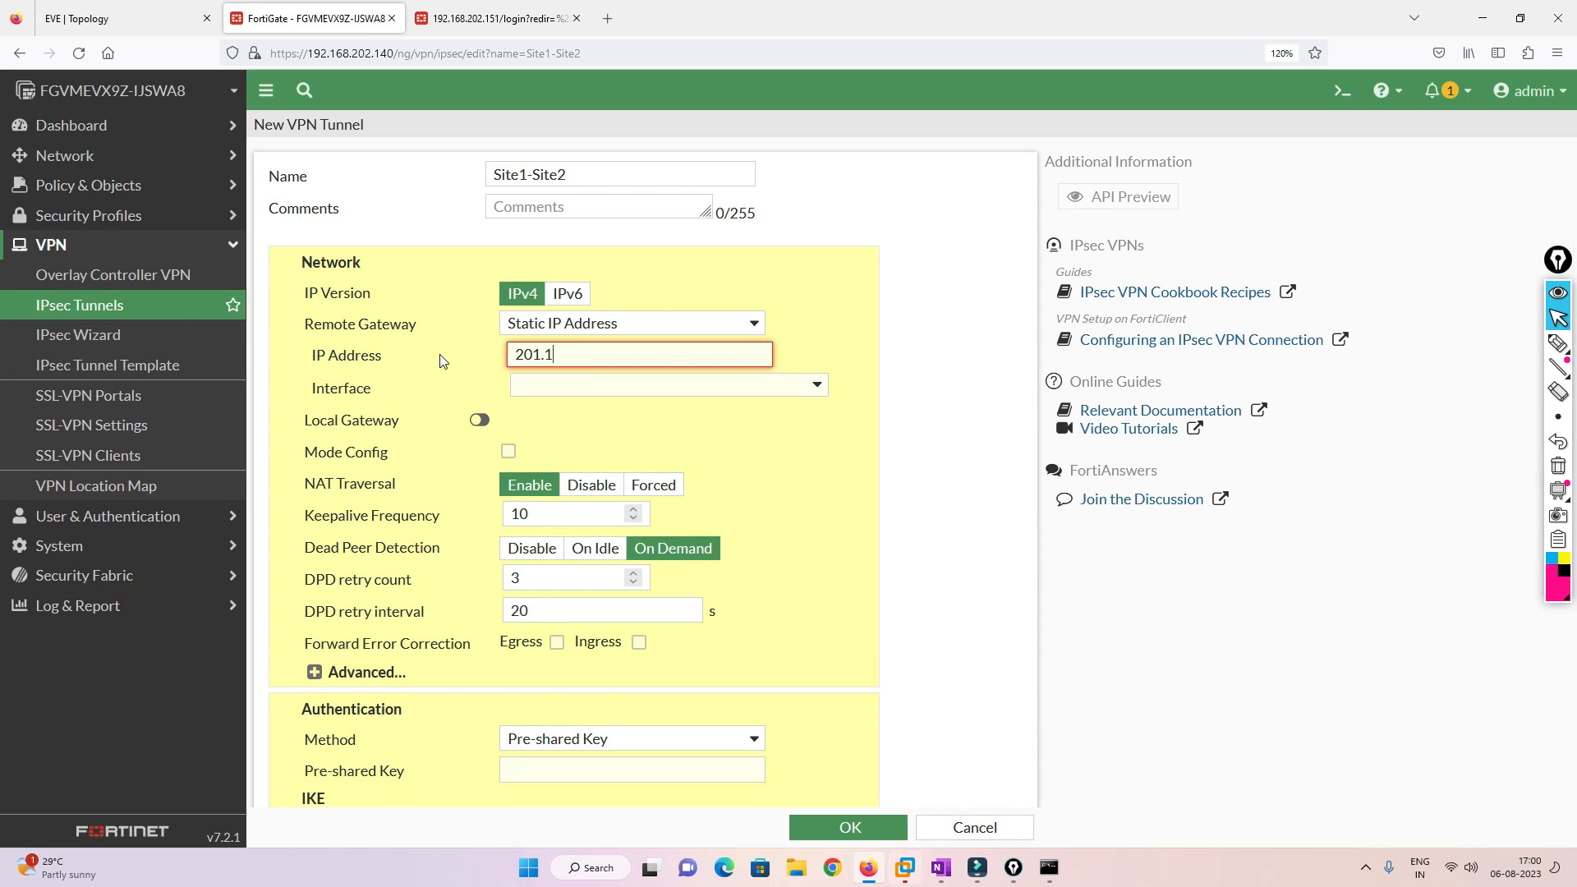
pyautogui.write('.1.10')
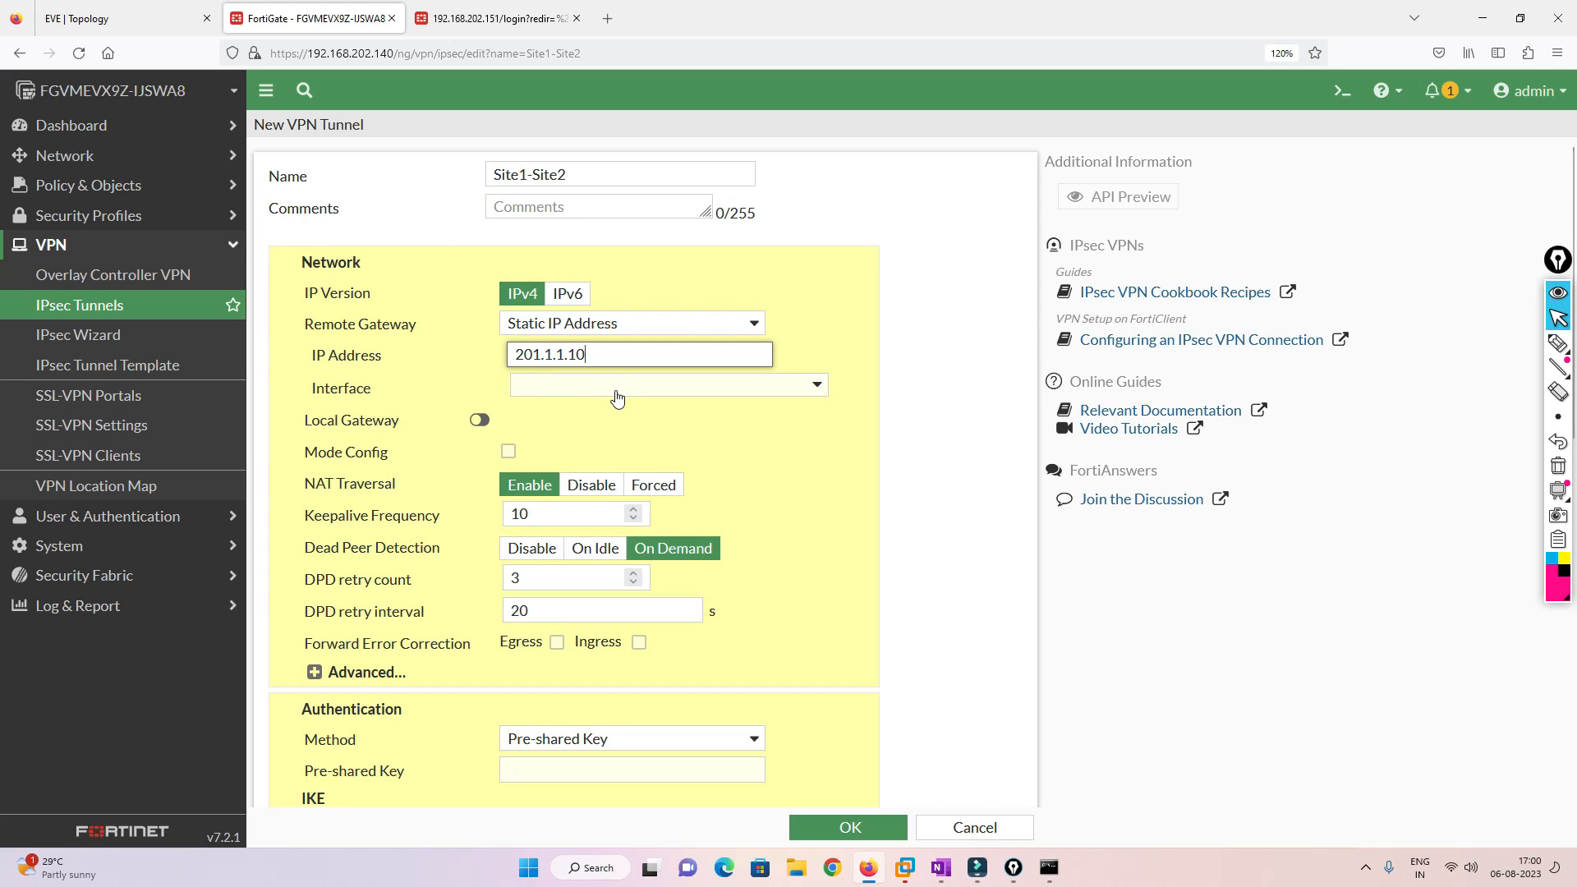
# - Check Site1's outside port in the EVE topology and set the tunnel's interface to port2, leaving the local gateway off
pyautogui.click(97, 16)
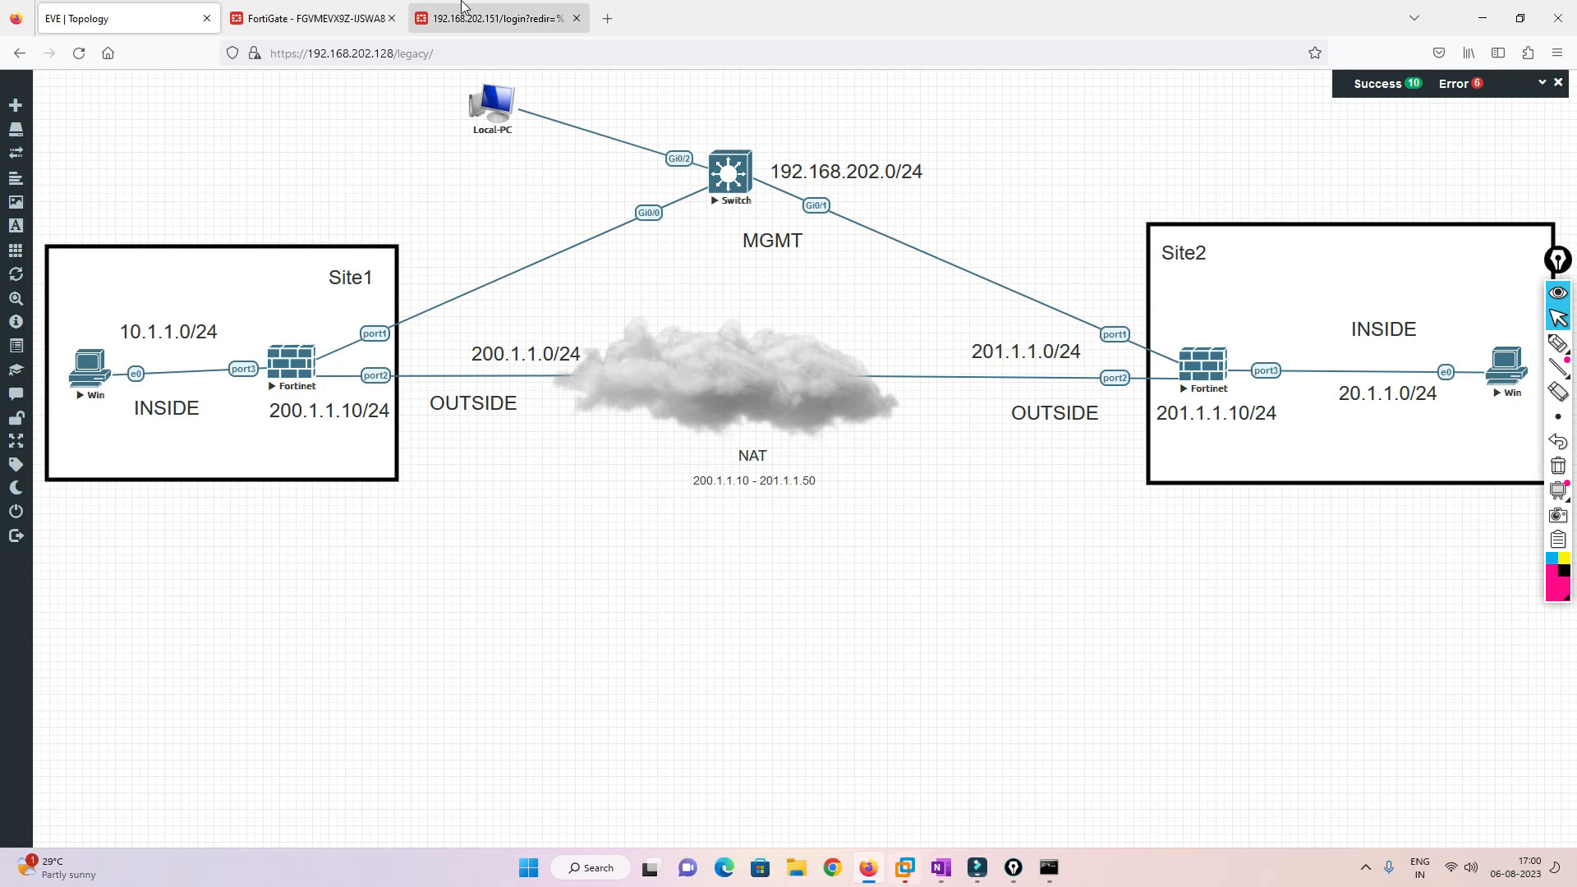
pyautogui.click(312, 18)
pyautogui.click(817, 395)
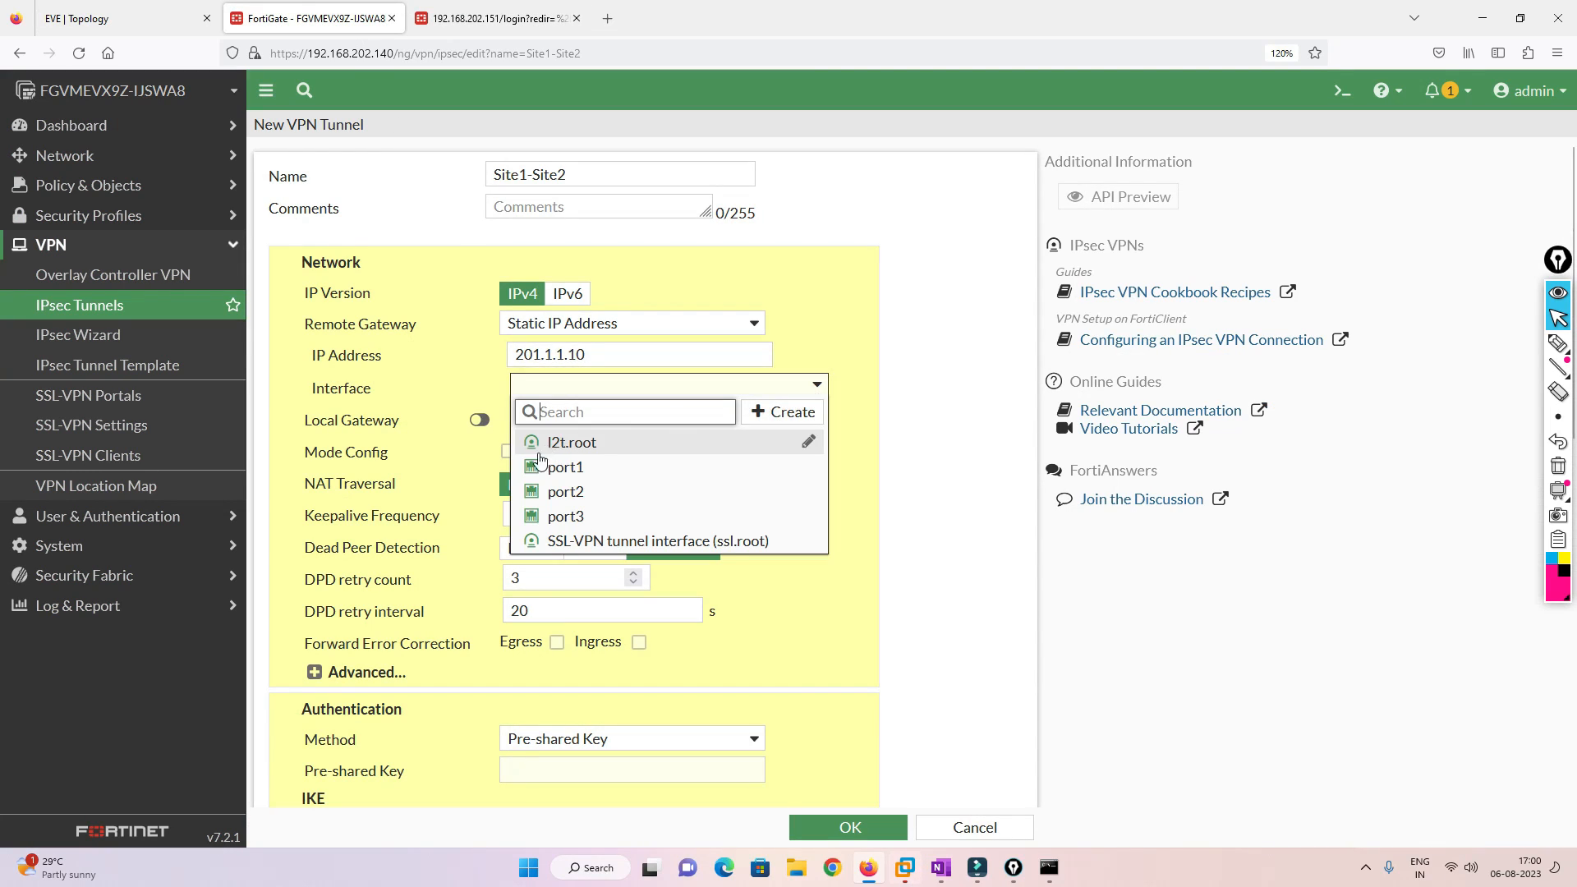
pyautogui.click(569, 491)
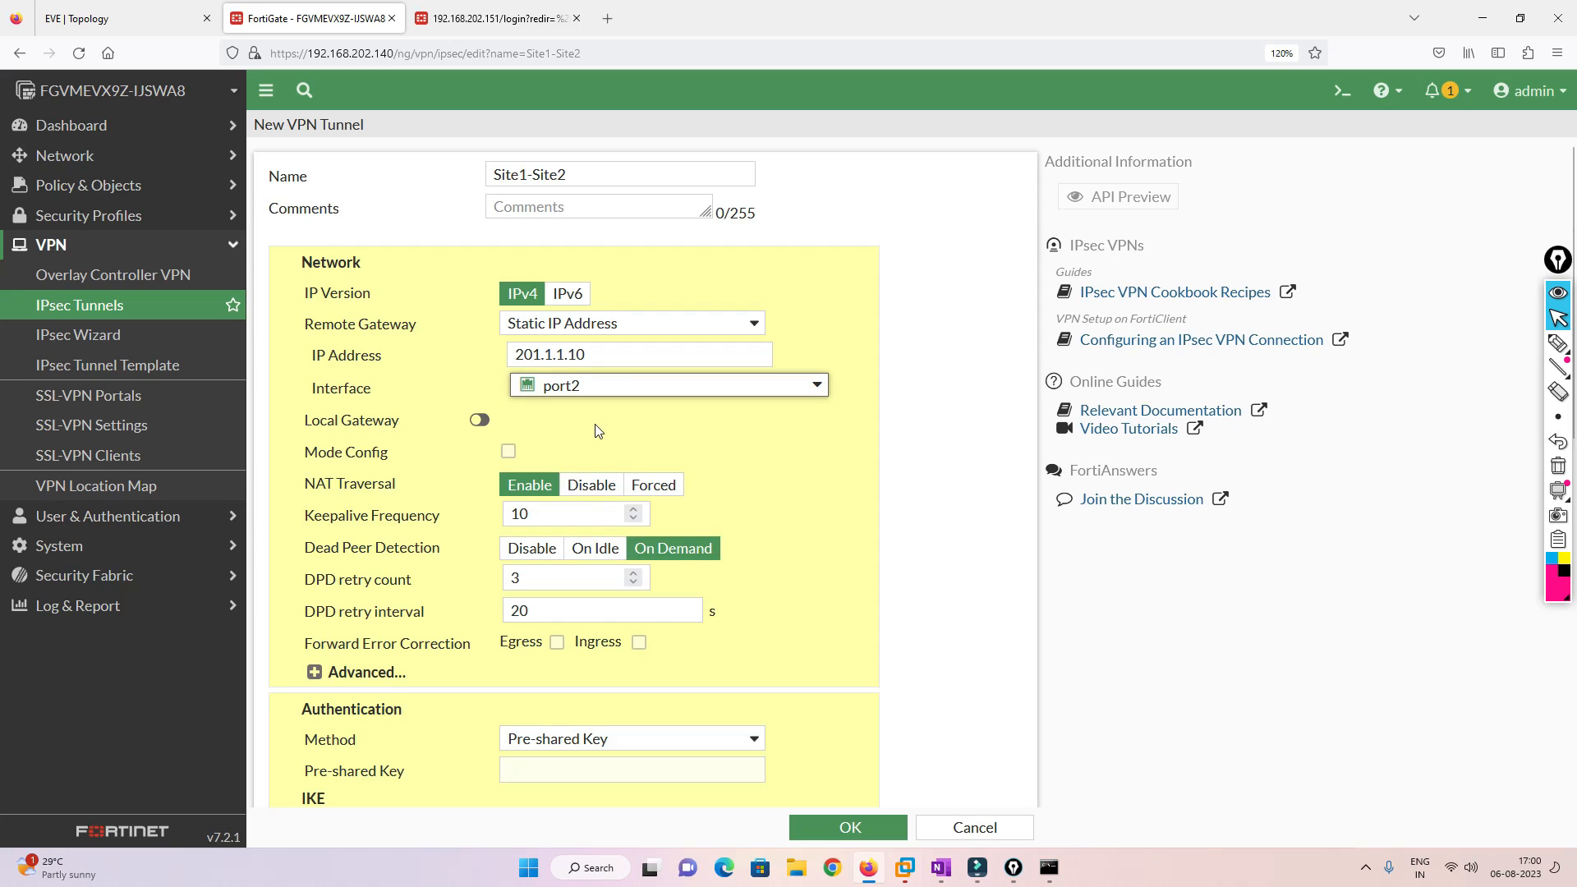
pyautogui.click(481, 422)
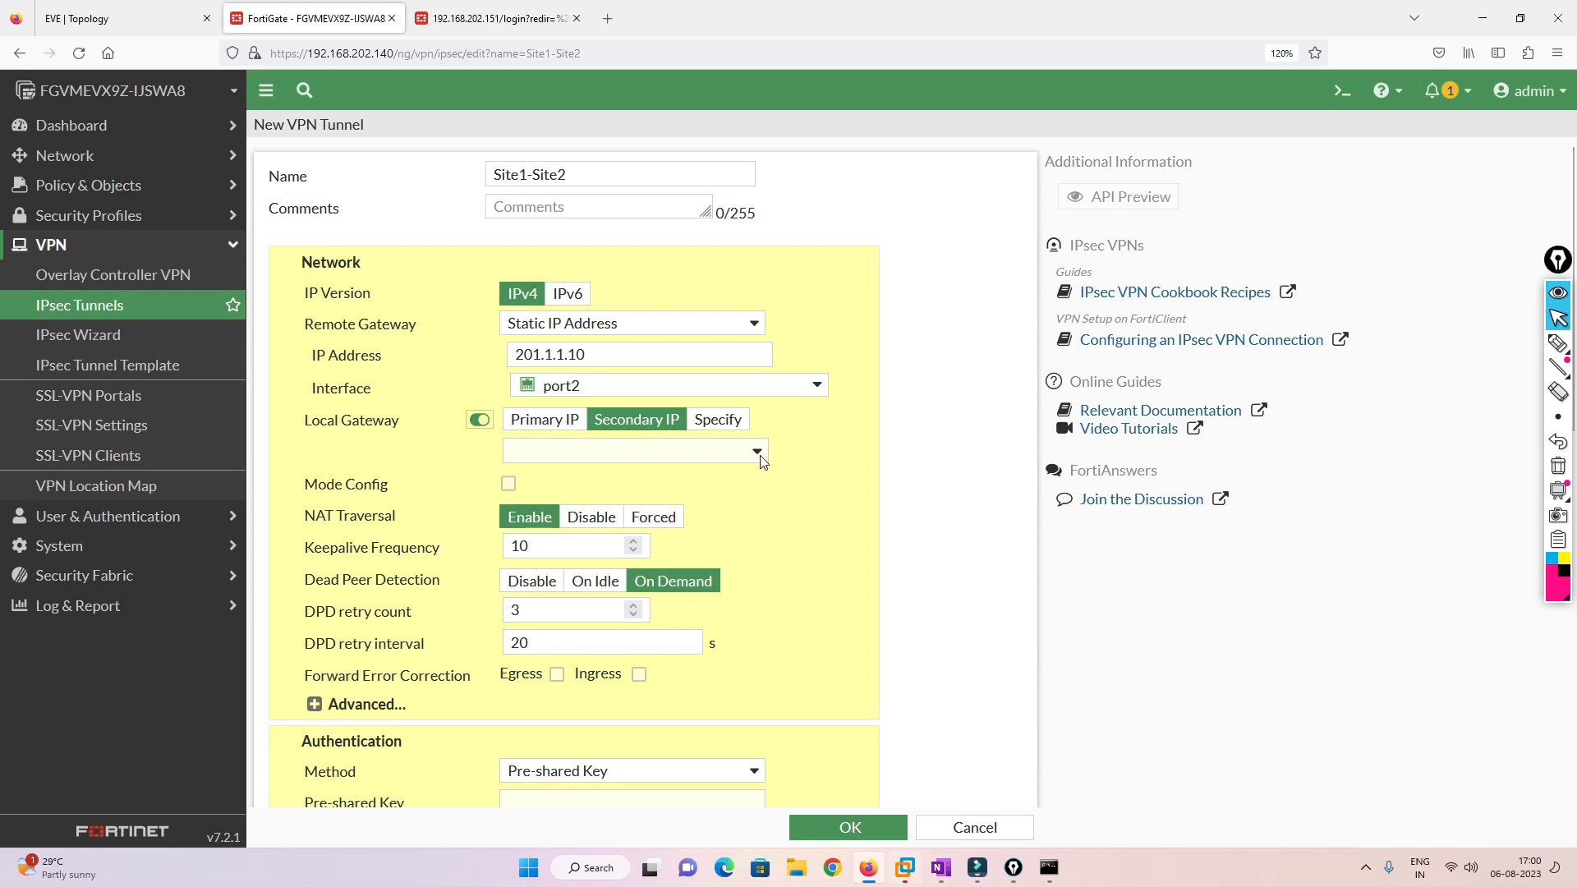
pyautogui.click(480, 421)
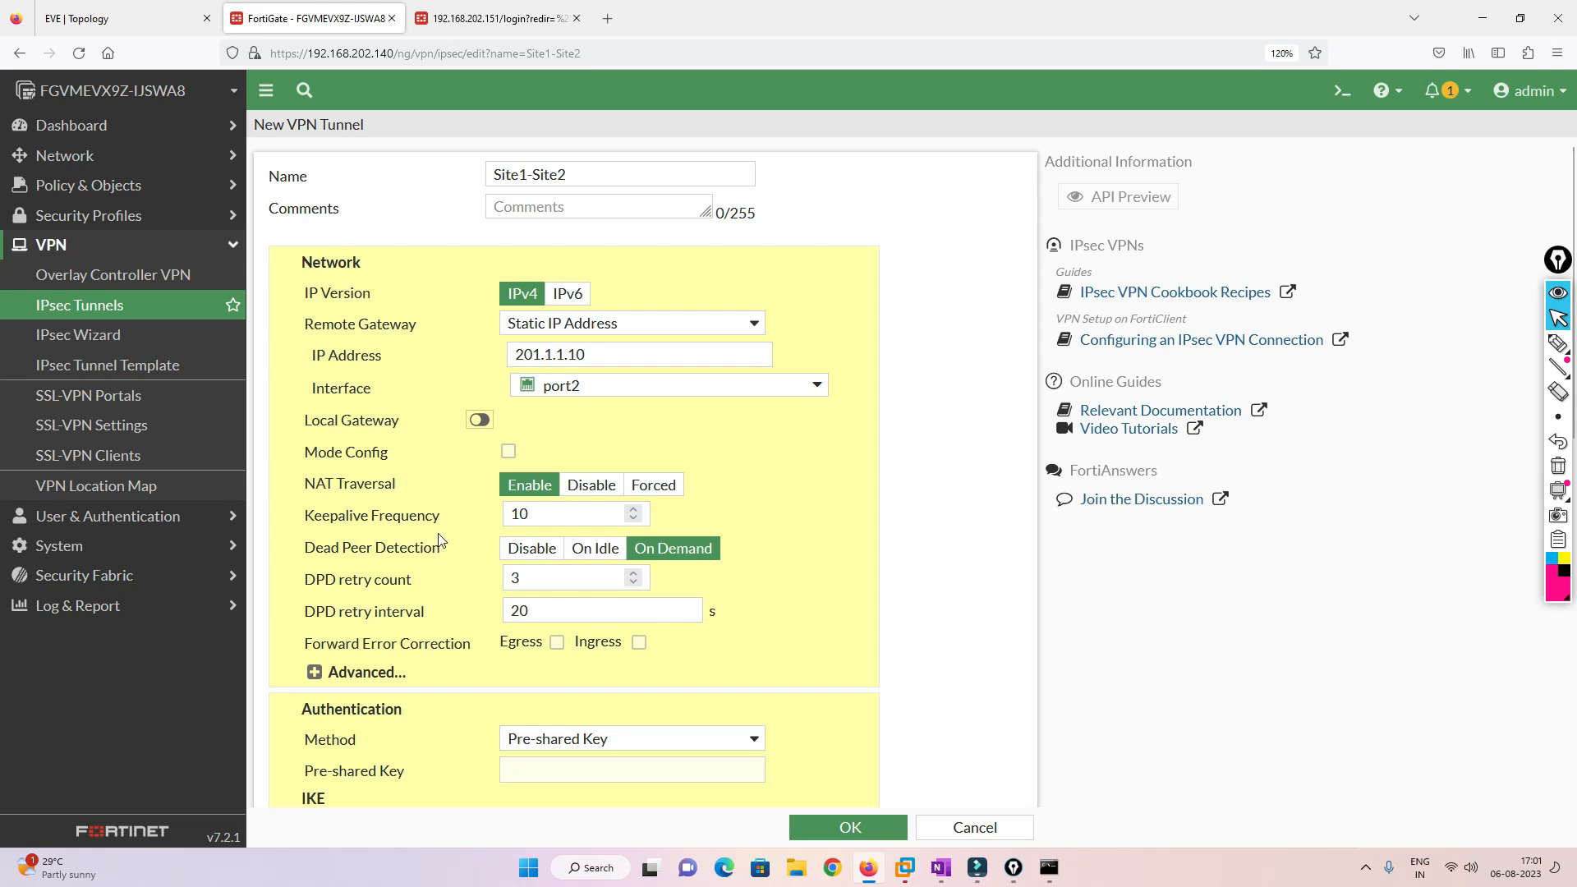
# - Expand the tunnel's advanced network options and disable Add route
pyautogui.click(345, 678)
pyautogui.scroll(-2, 424, 626)
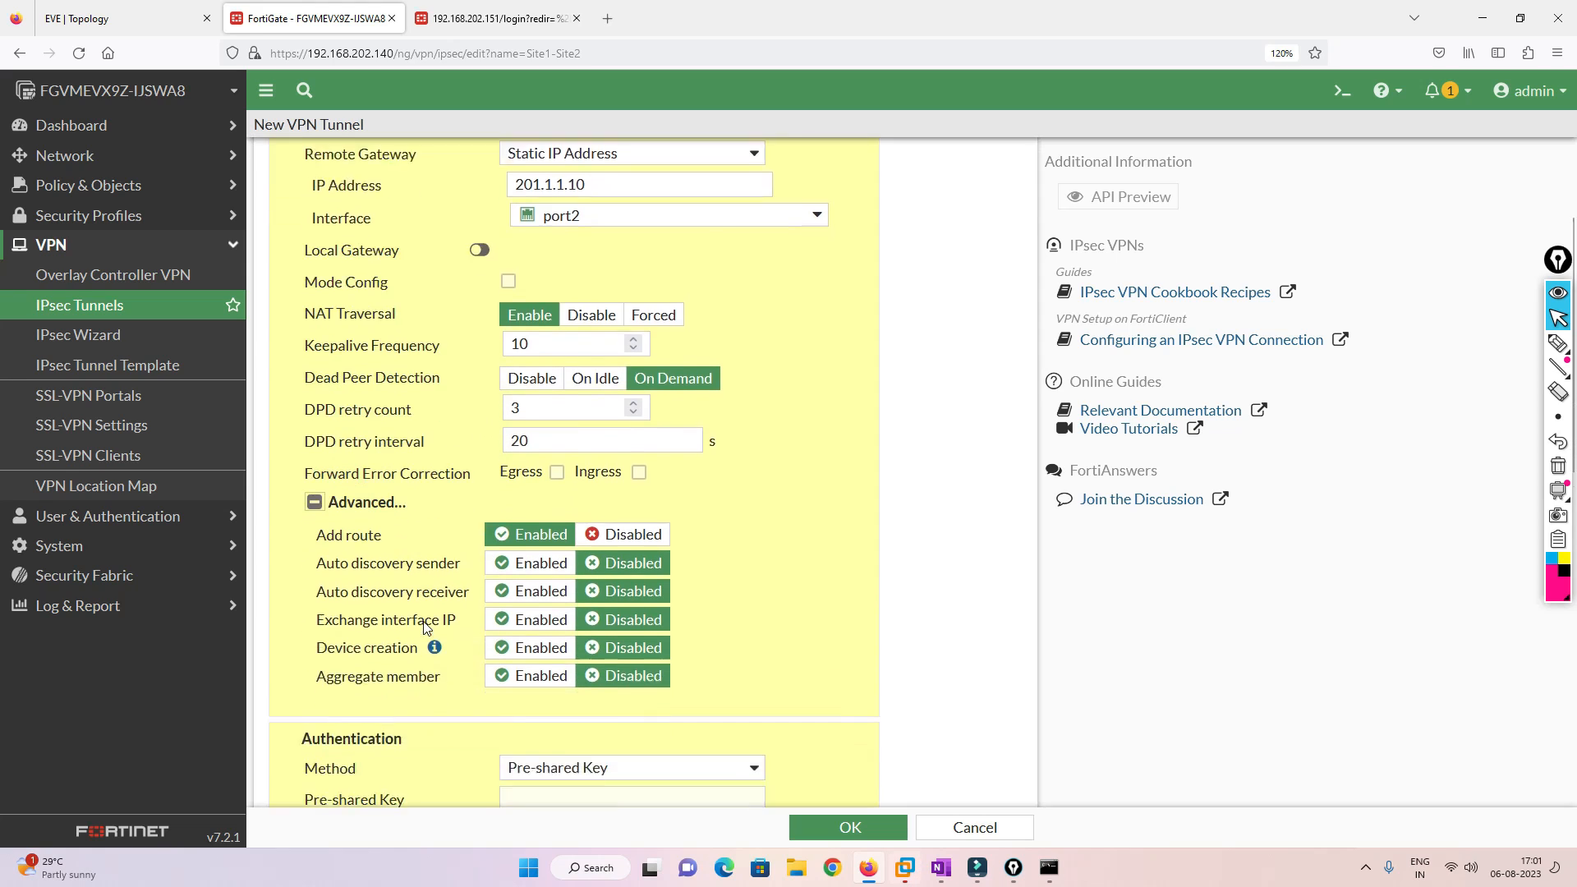
pyautogui.scroll(-2, 424, 627)
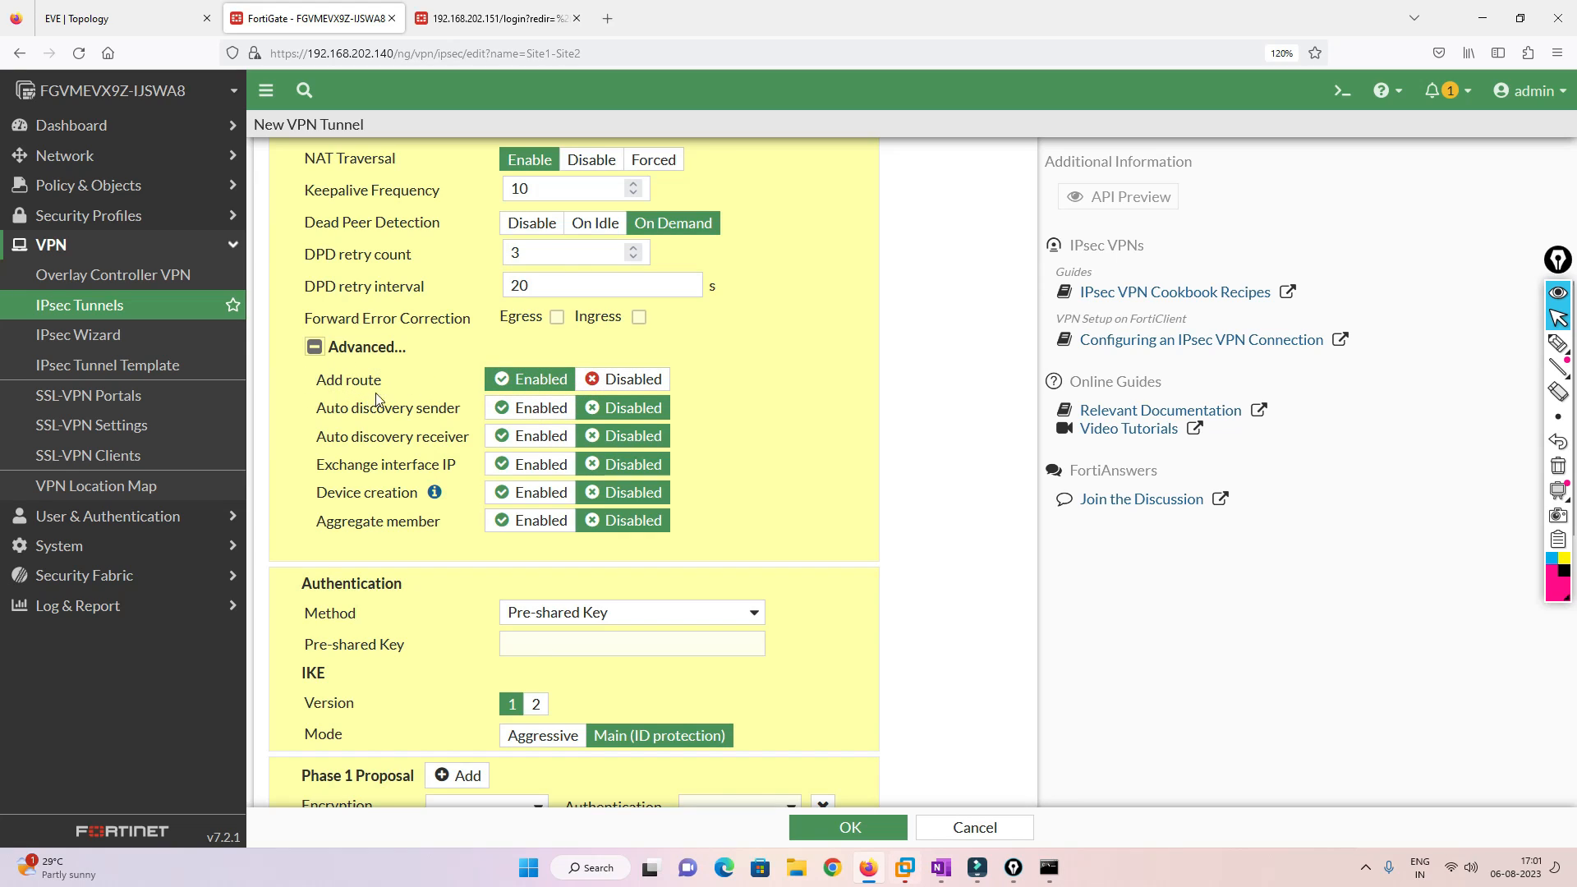
pyautogui.click(622, 381)
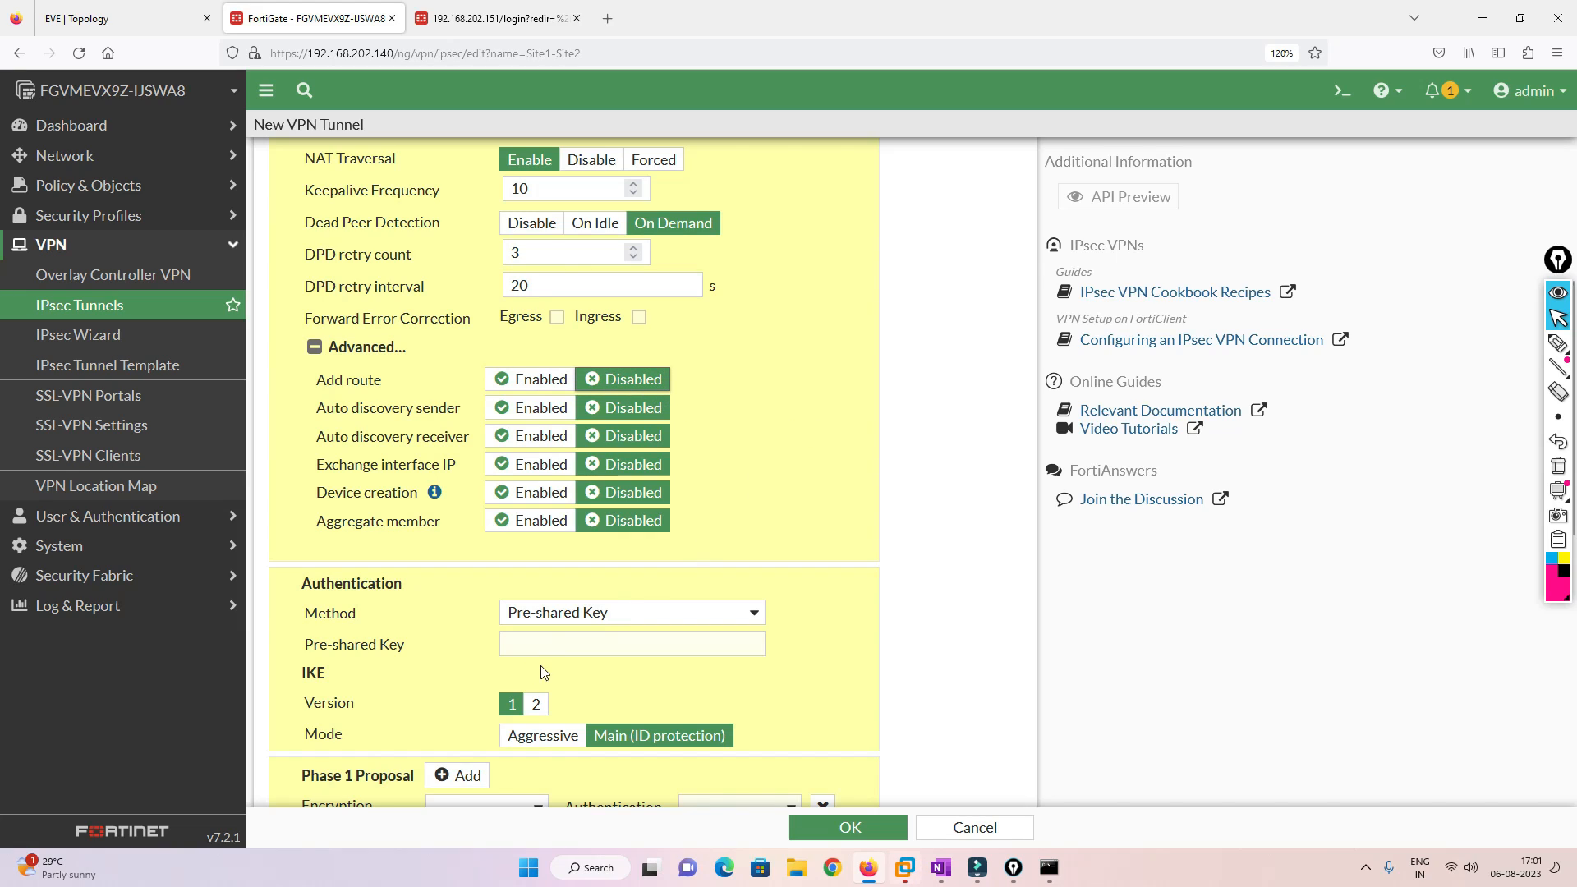
# - Enter the pre-shared key for the tunnel's authentication
pyautogui.click(562, 645)
pyautogui.write('●●●●●')
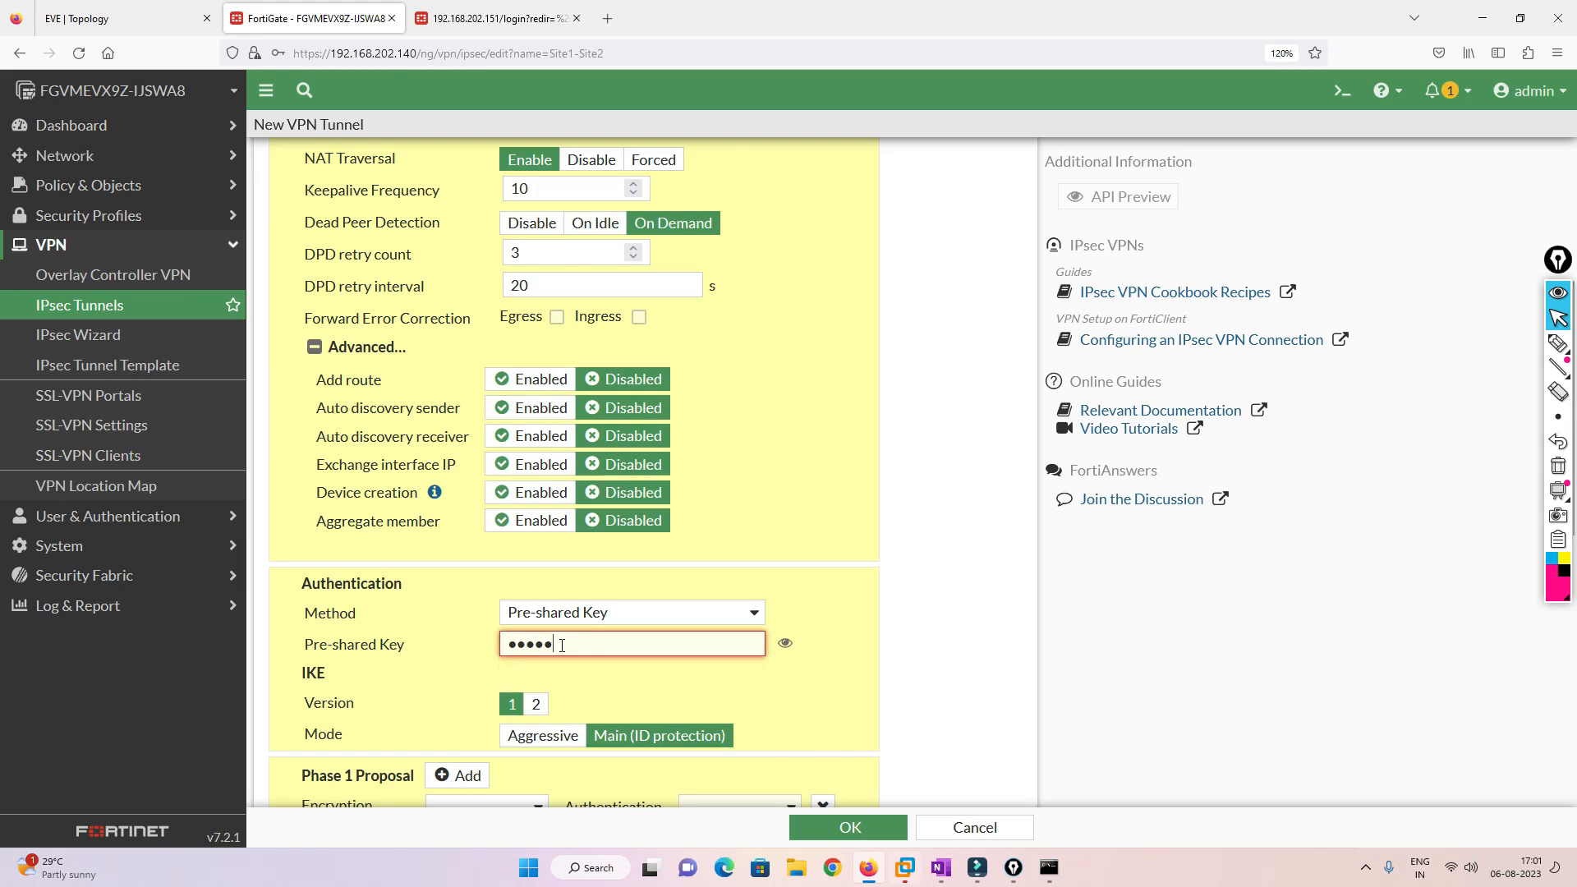
pyautogui.write('●●●')
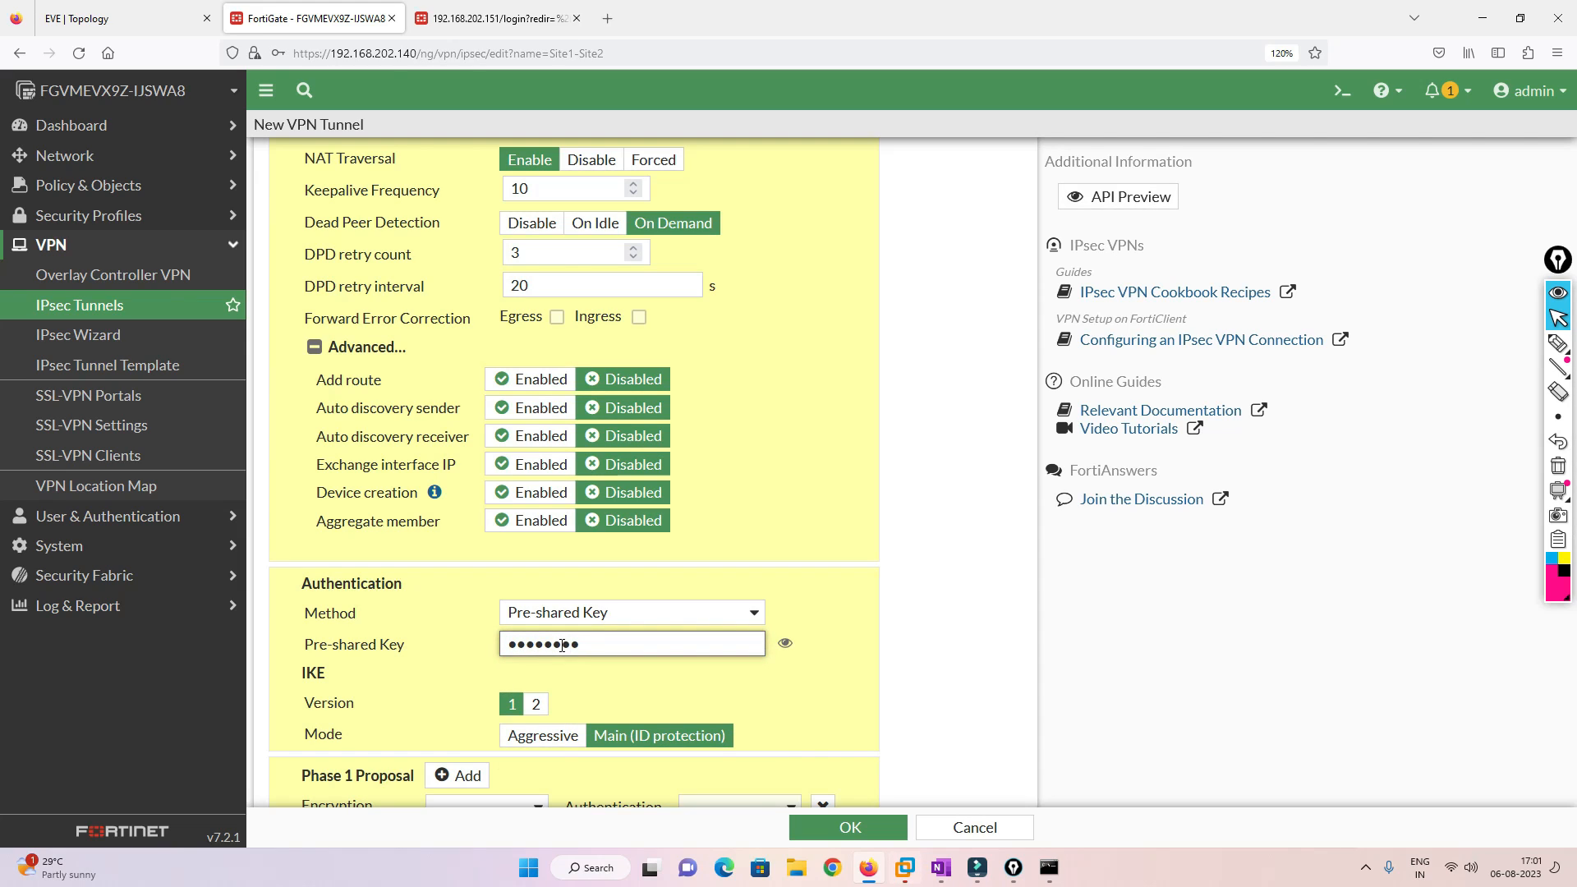
# - Set the first Phase 1 proposal to DES encryption with SHA1 authentication and remove the other three proposals
pyautogui.scroll(-3, 791, 475)
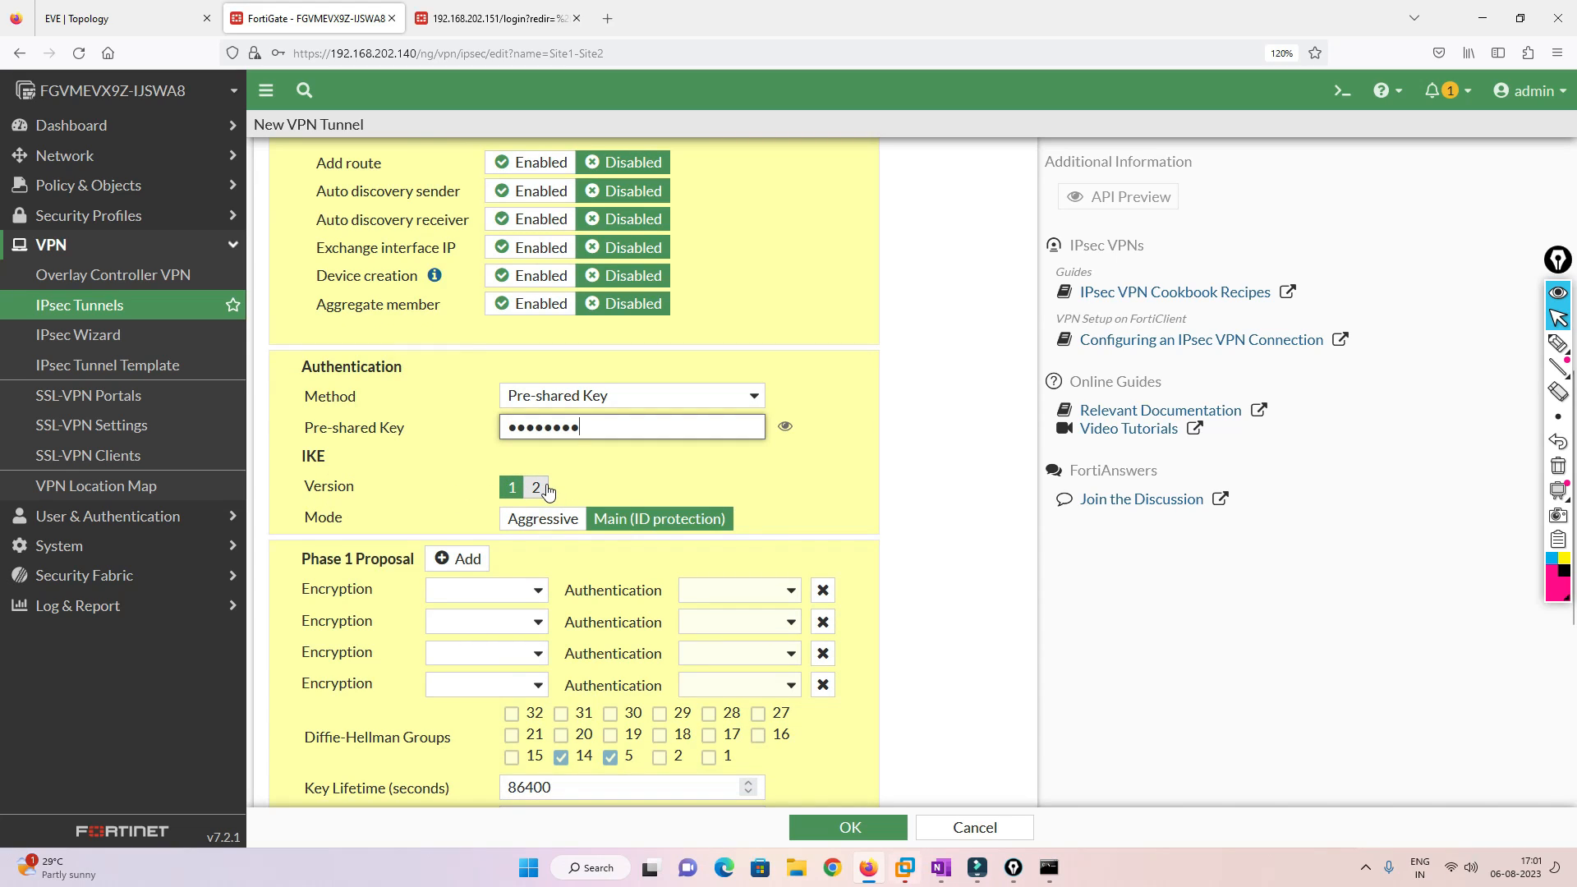
pyautogui.scroll(-3, 438, 501)
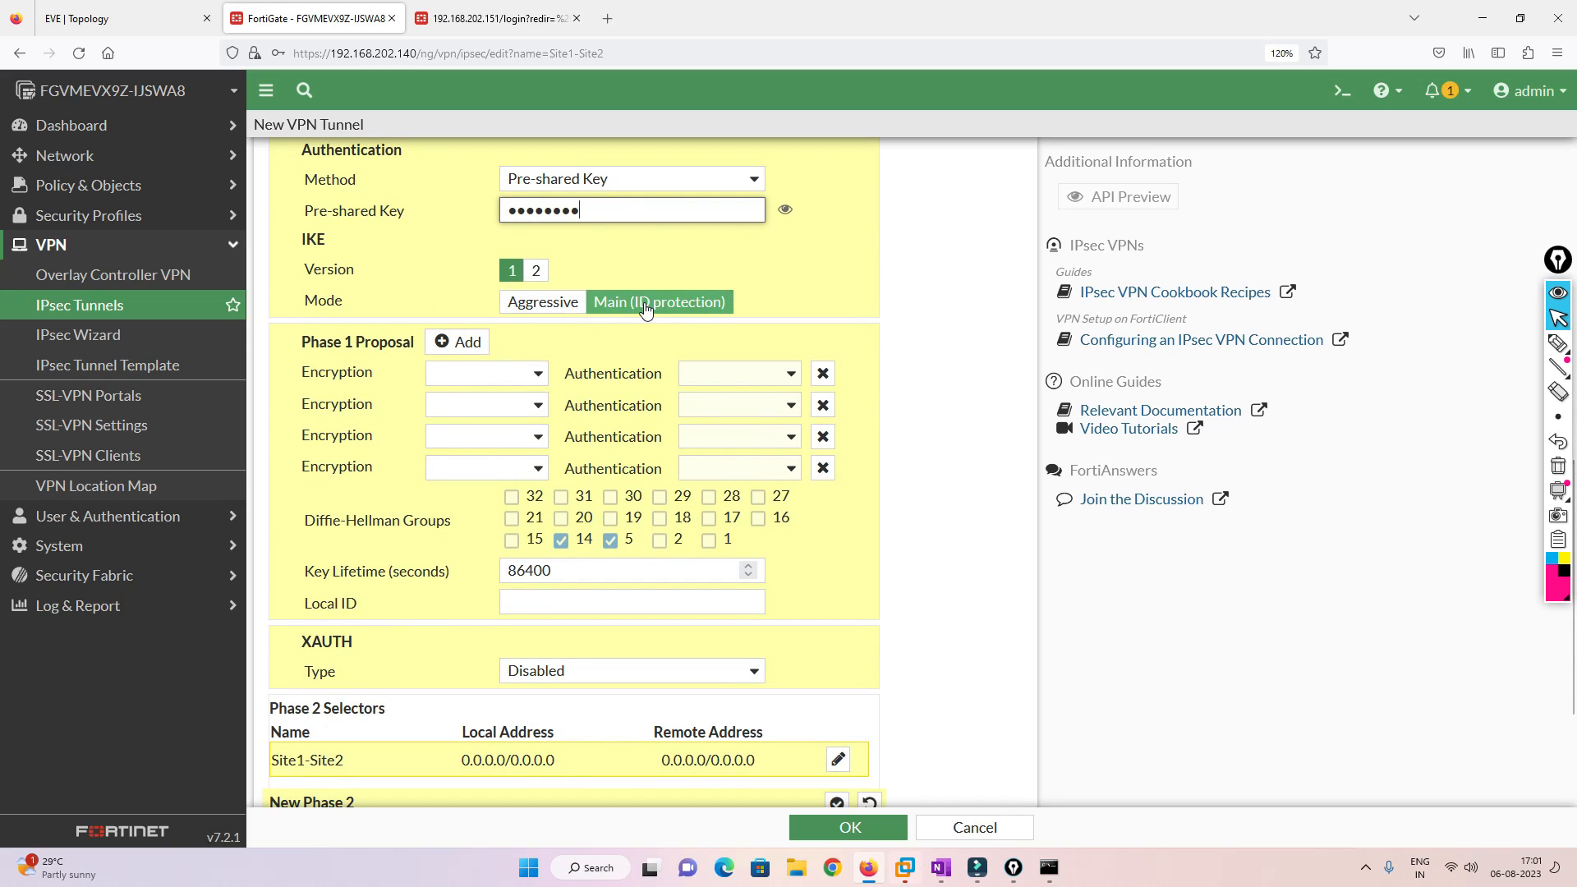
pyautogui.click(511, 377)
pyautogui.click(453, 428)
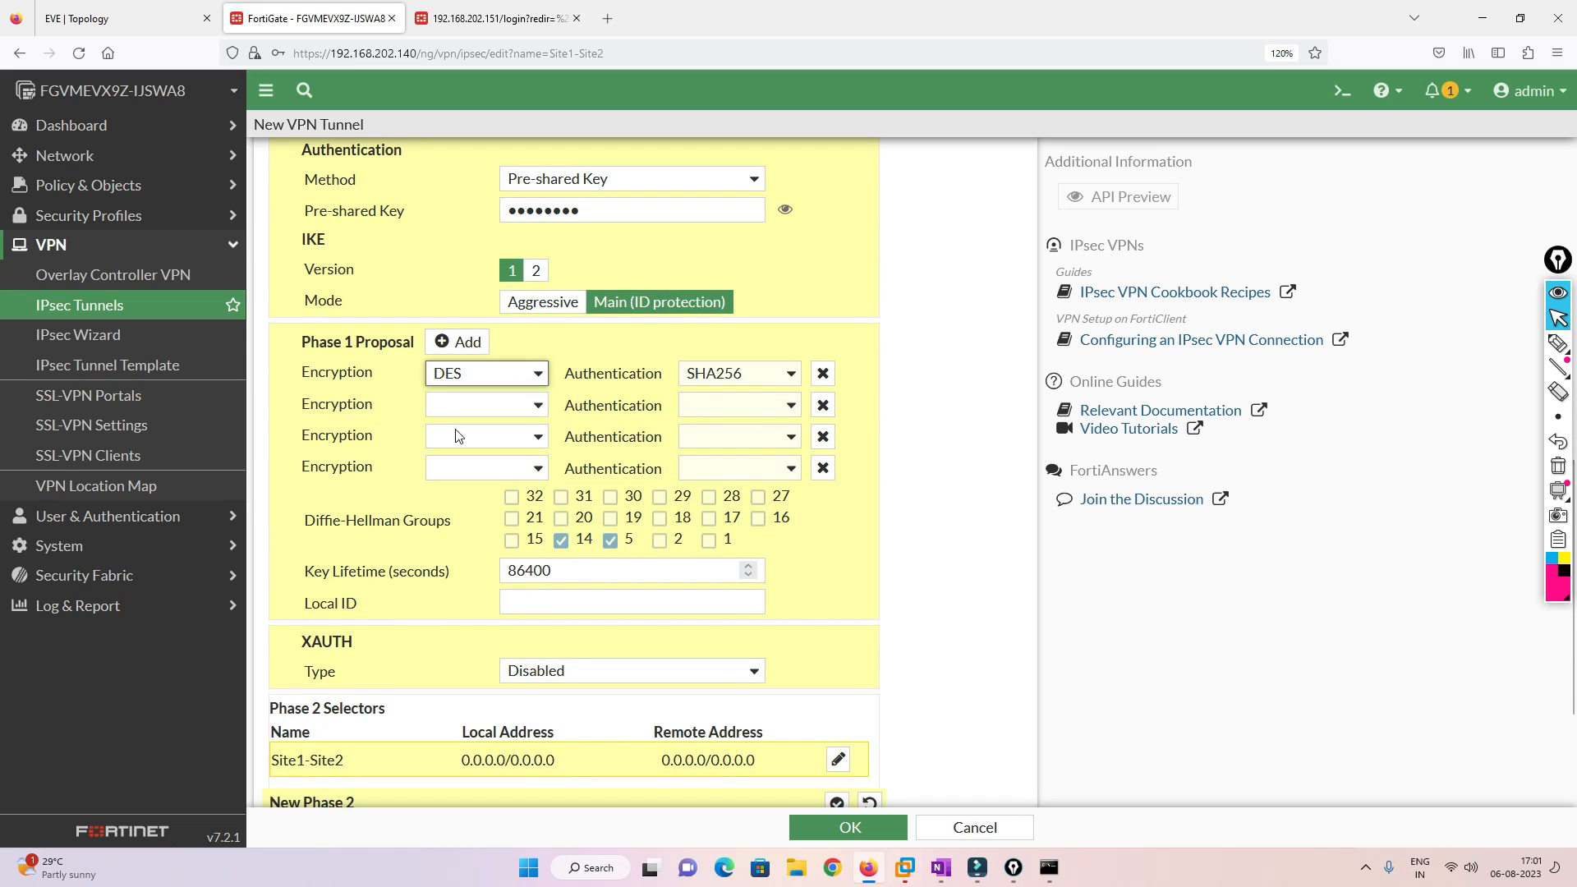
pyautogui.click(763, 373)
pyautogui.click(716, 429)
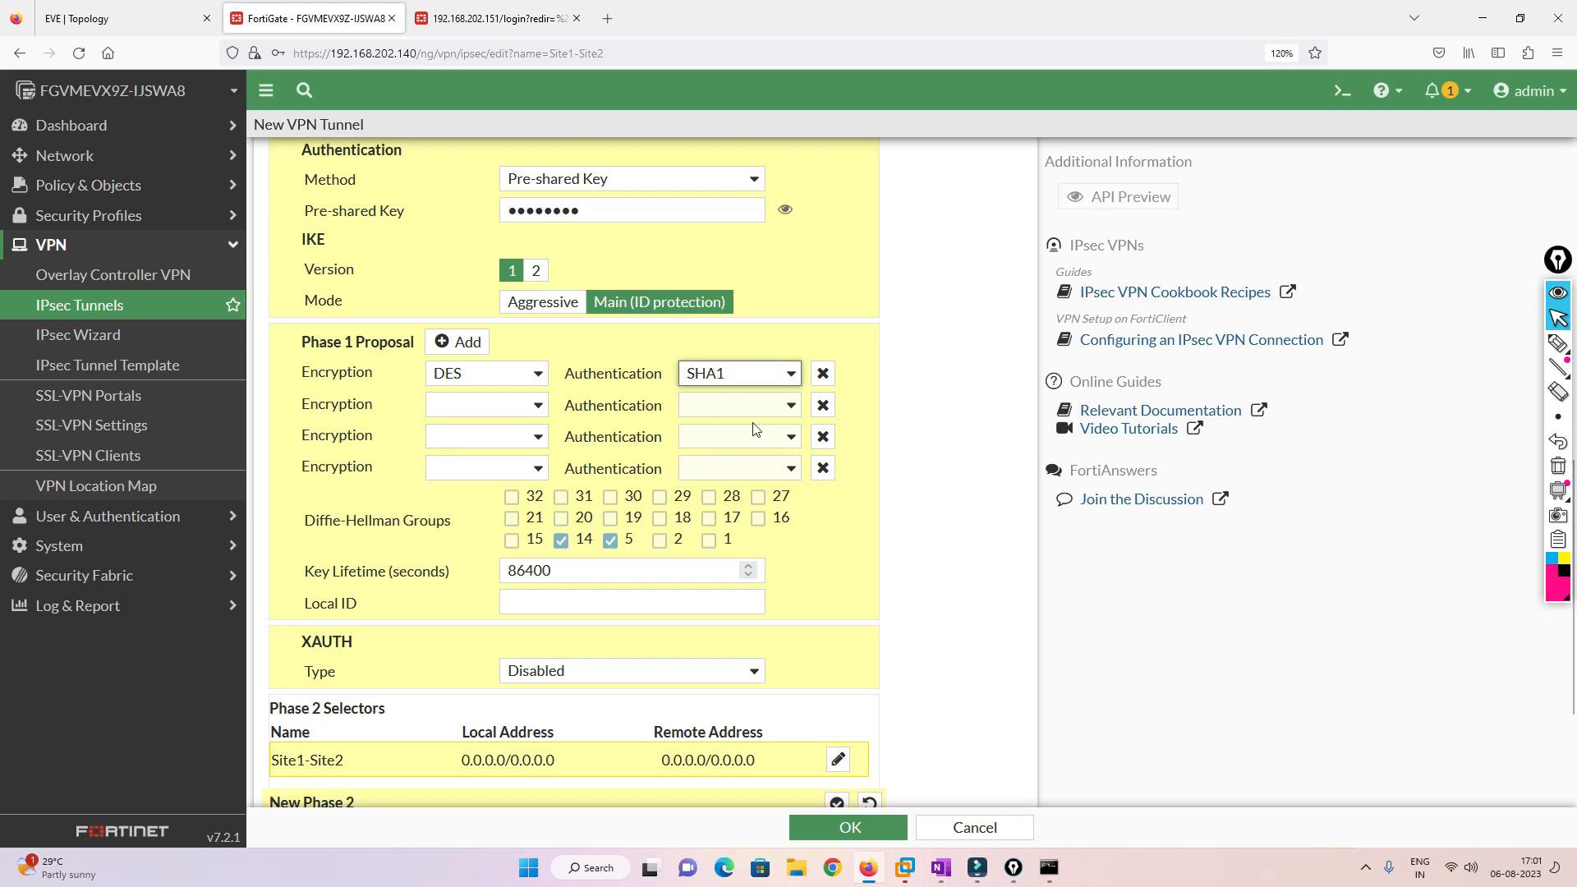
pyautogui.click(823, 406)
pyautogui.click(823, 406)
pyautogui.click(824, 406)
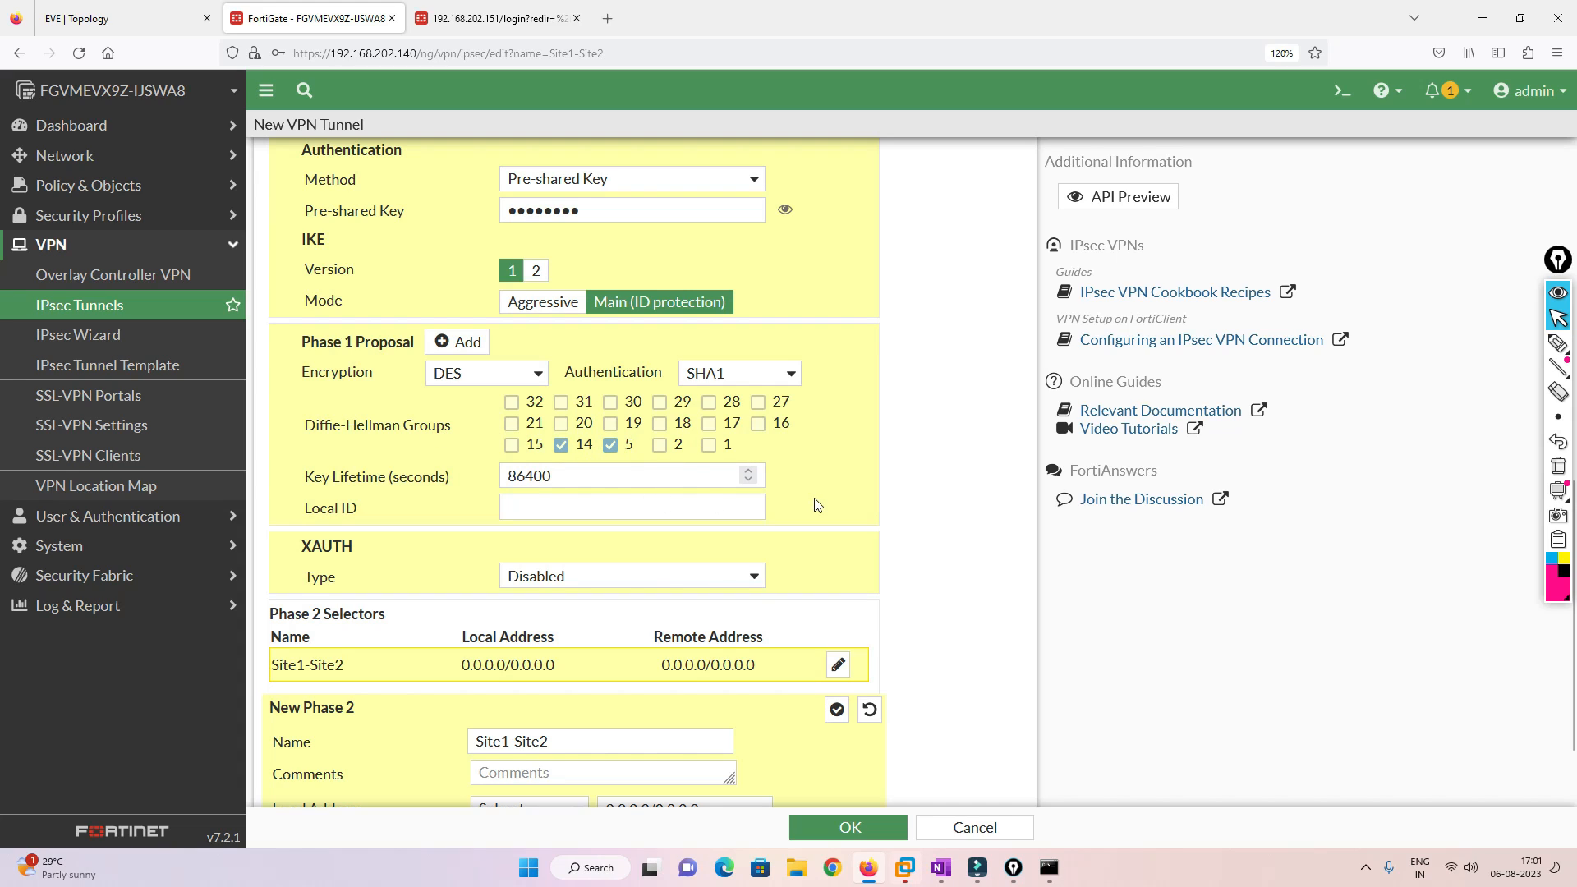
# - Set the Phase 2 selector's local subnet to 10.1.1.0/24 and its remote subnet to 20.1.1.0/24
pyautogui.scroll(-2, 817, 504)
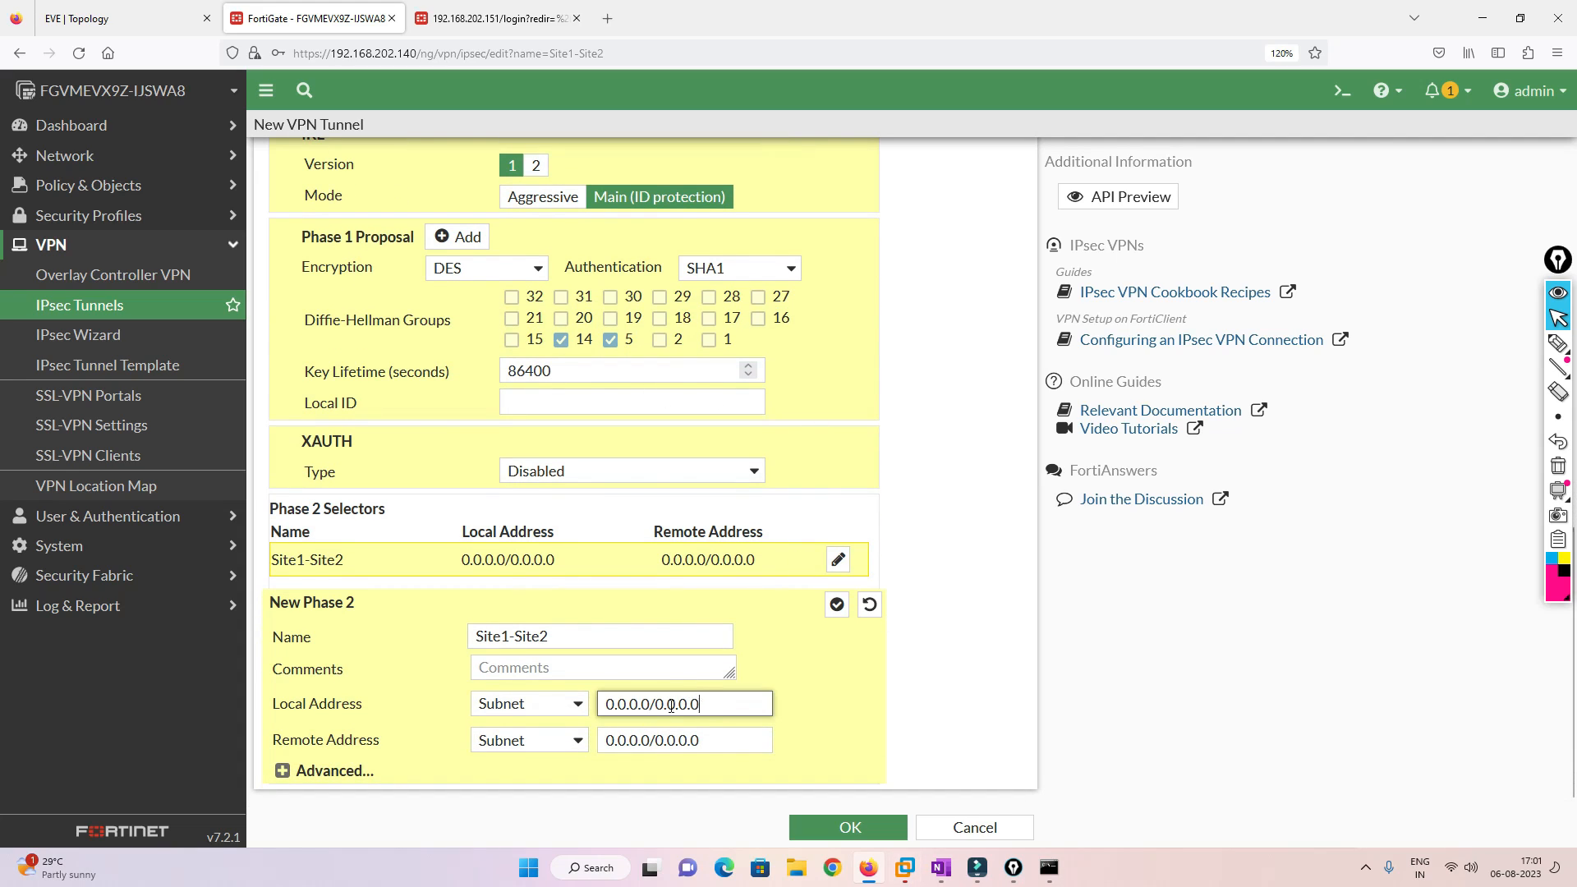
pyautogui.tripleClick(721, 707)
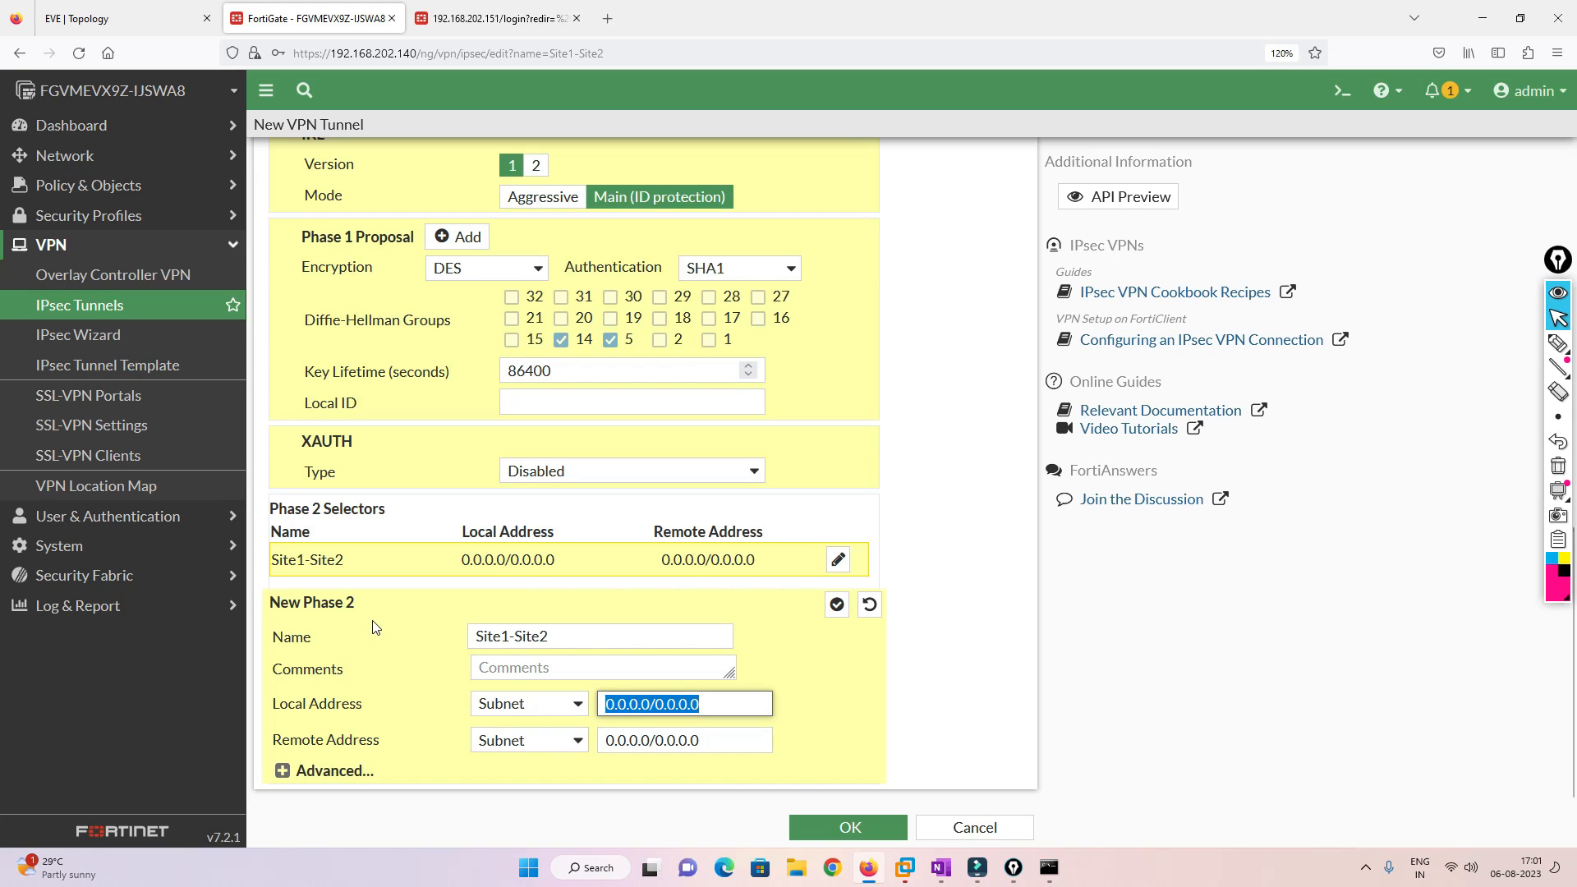
pyautogui.write('1')
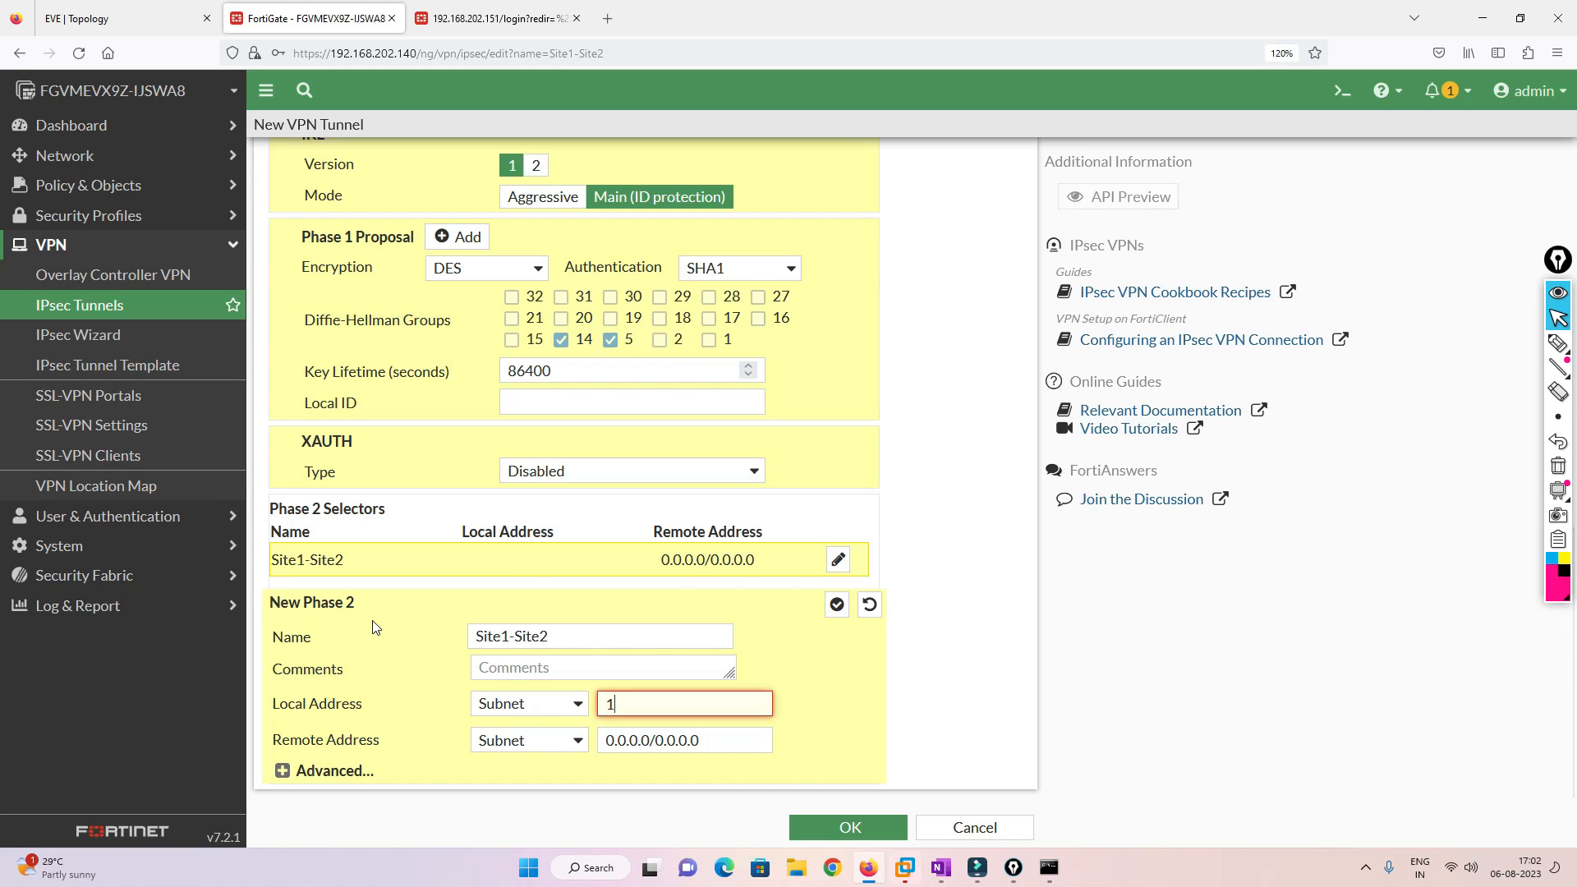
pyautogui.write('0.1.1.0')
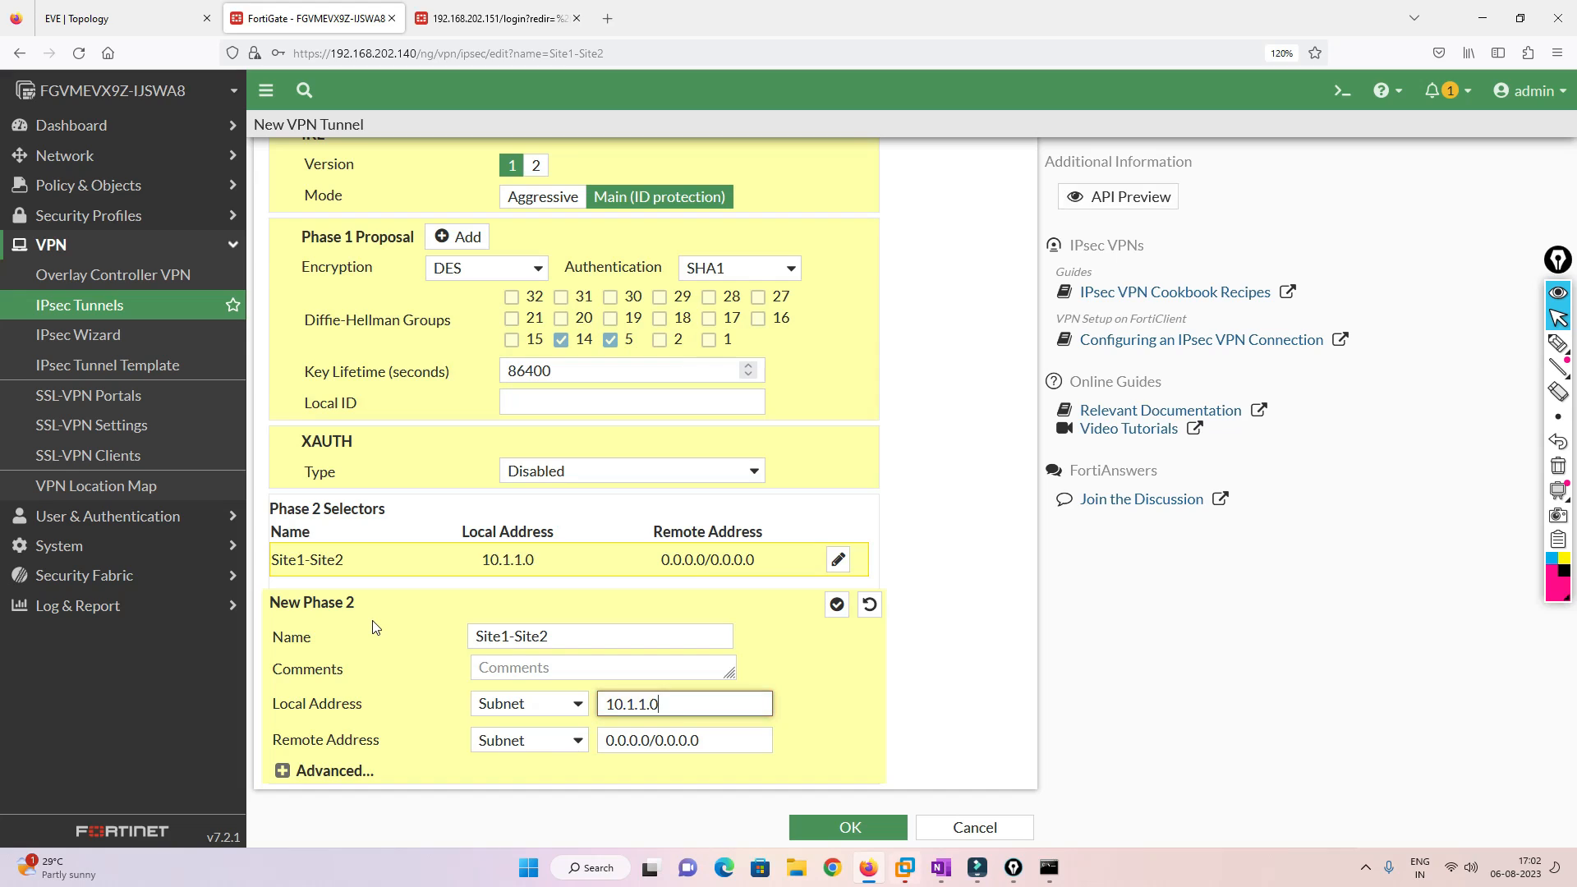
pyautogui.write('/24')
pyautogui.press('Tab')
pyautogui.write('2')
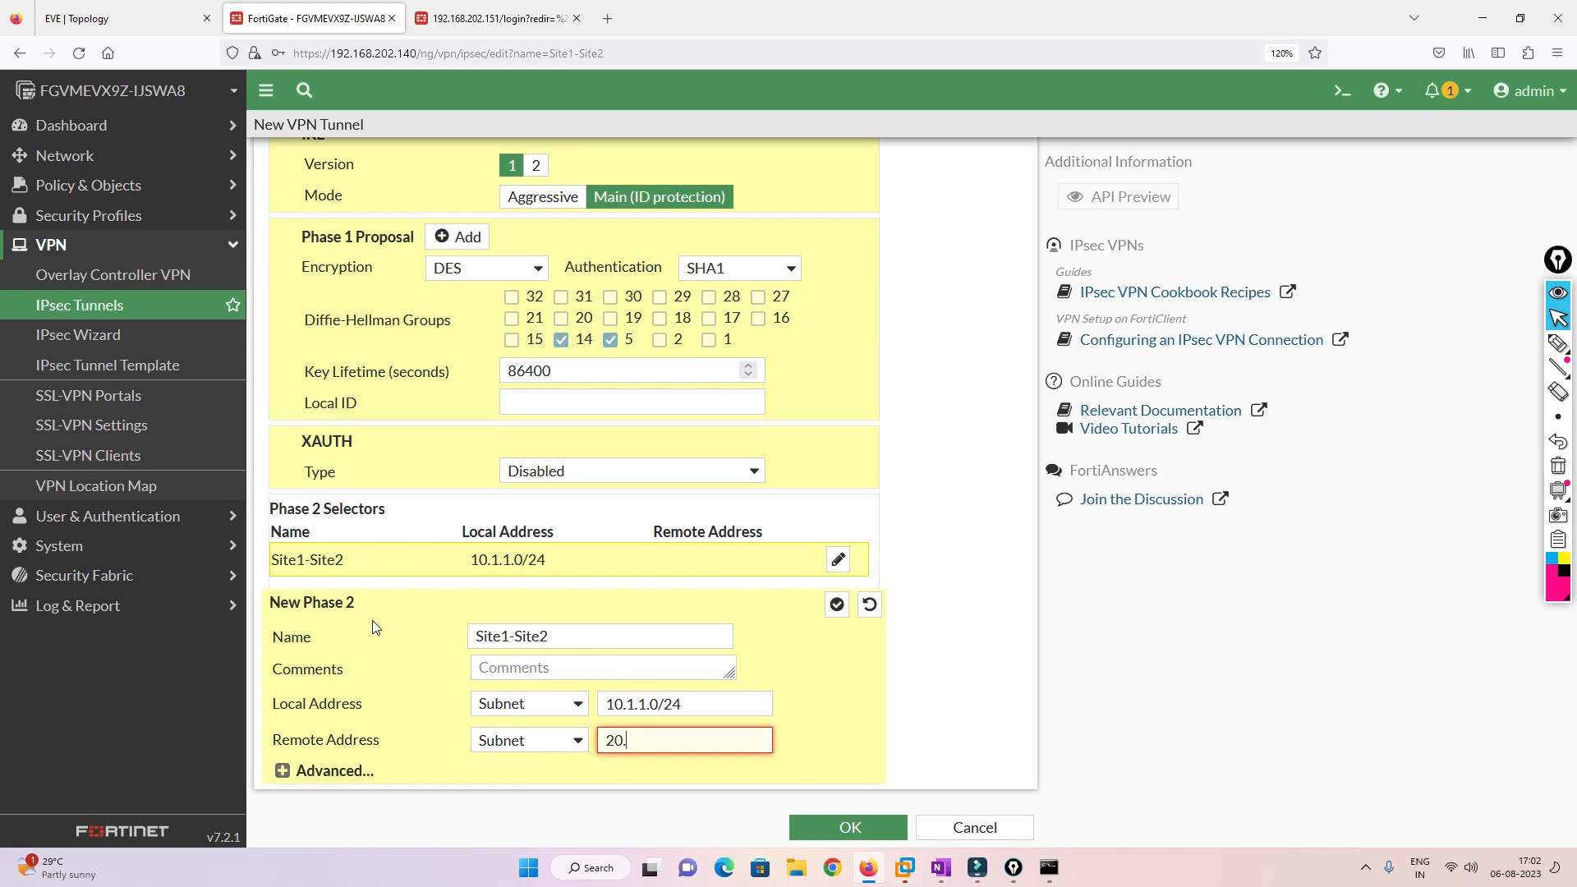
pyautogui.write('0.1.1.0/24')
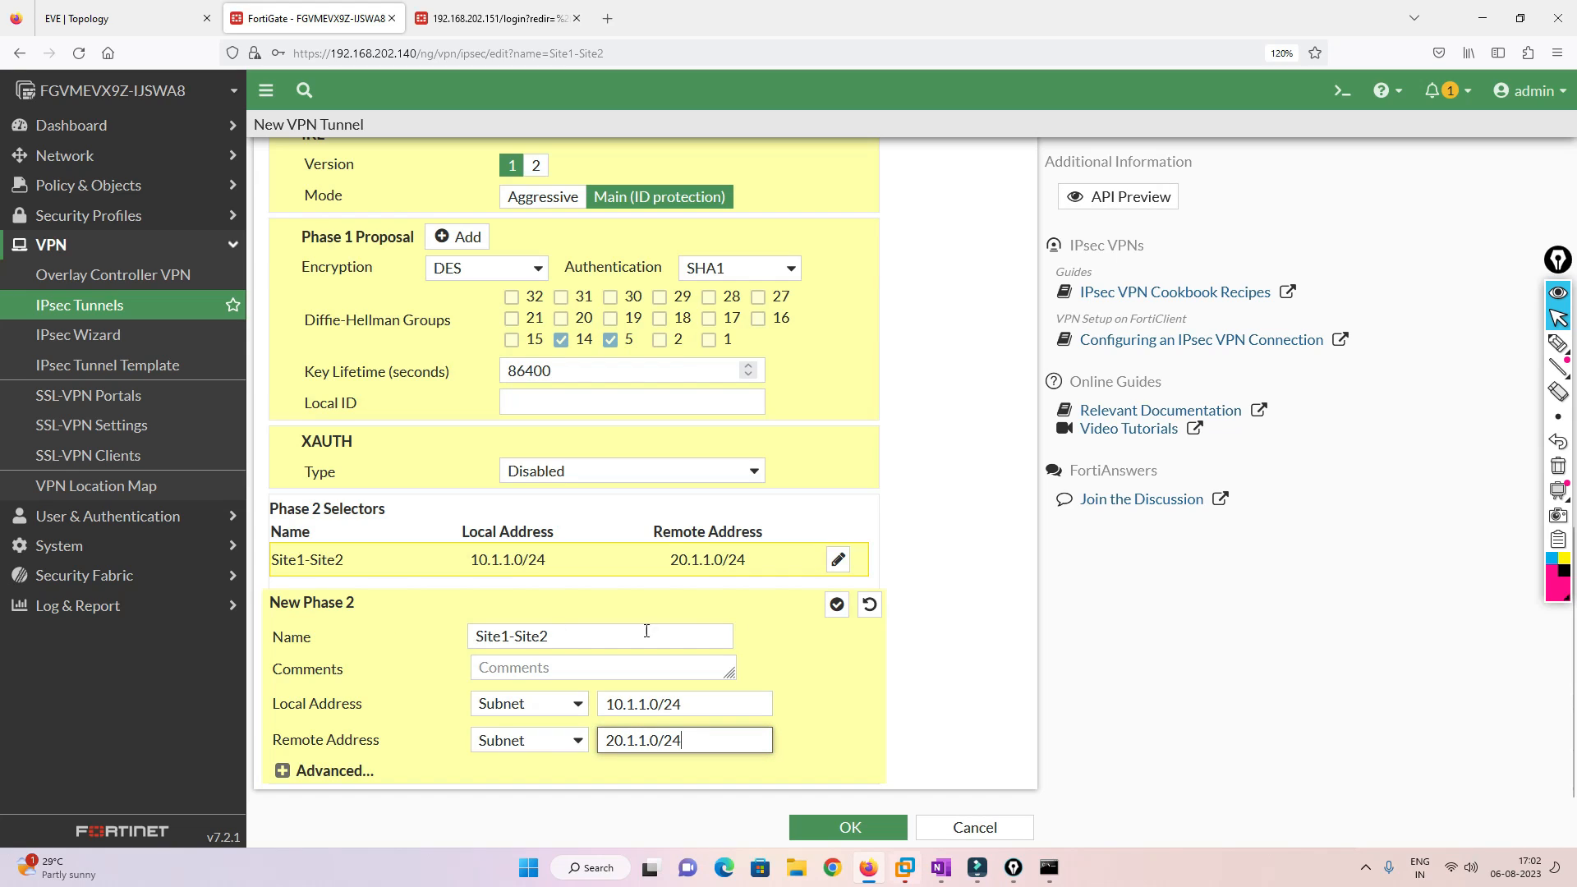
pyautogui.click(983, 637)
# - Review the advanced Phase 2 options, then save the Site1-Site2 tunnel and decline the browser's offer to store the login
pyautogui.click(322, 776)
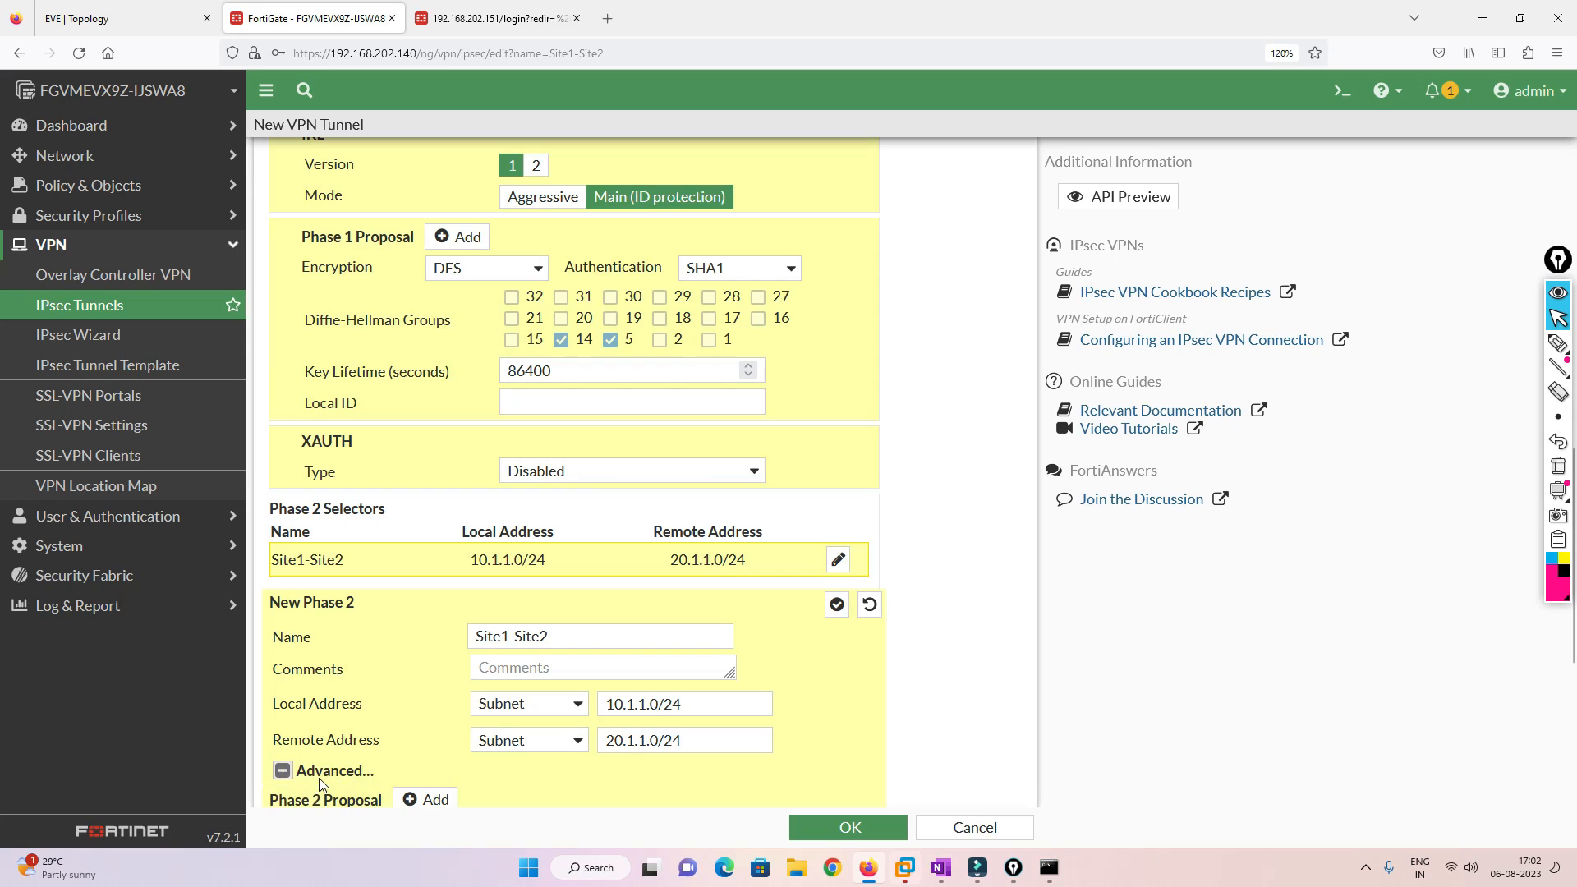
pyautogui.scroll(-5, 427, 718)
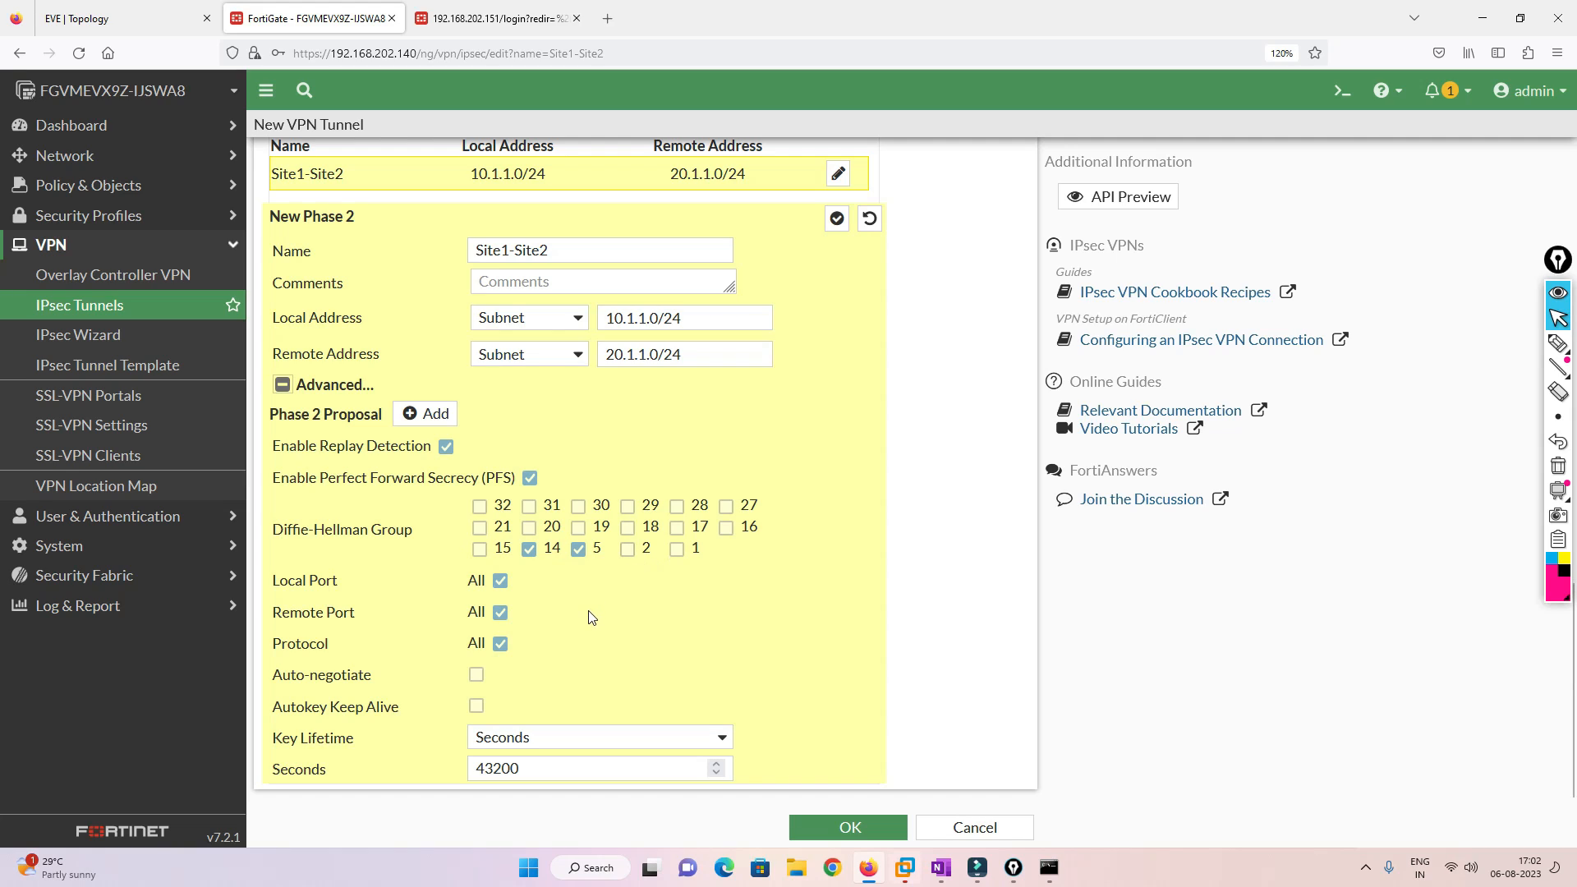
pyautogui.click(843, 830)
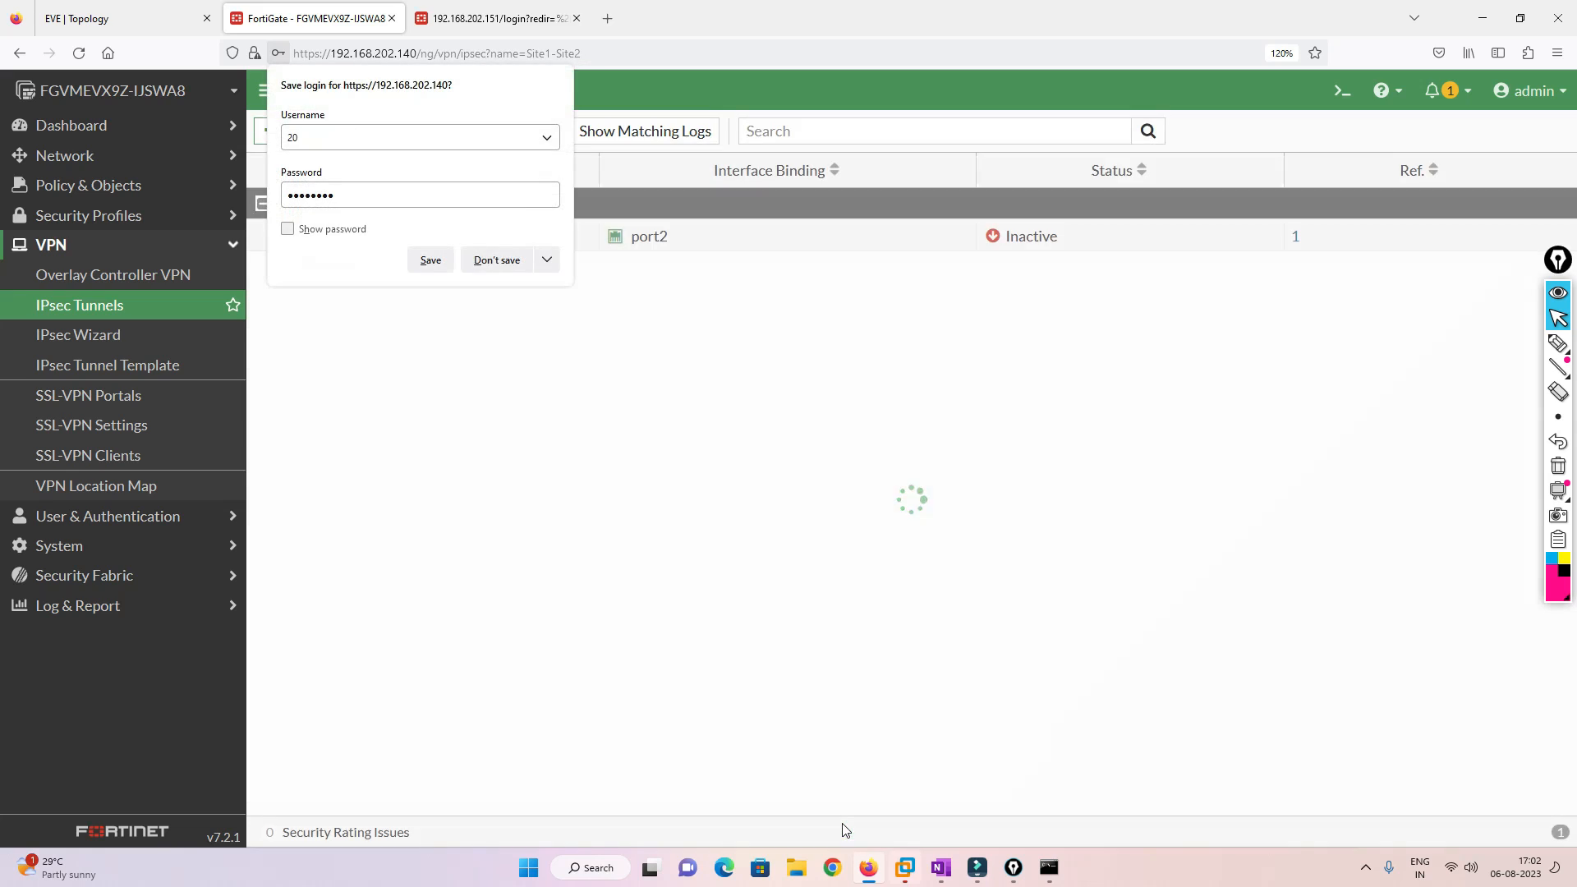
pyautogui.click(496, 260)
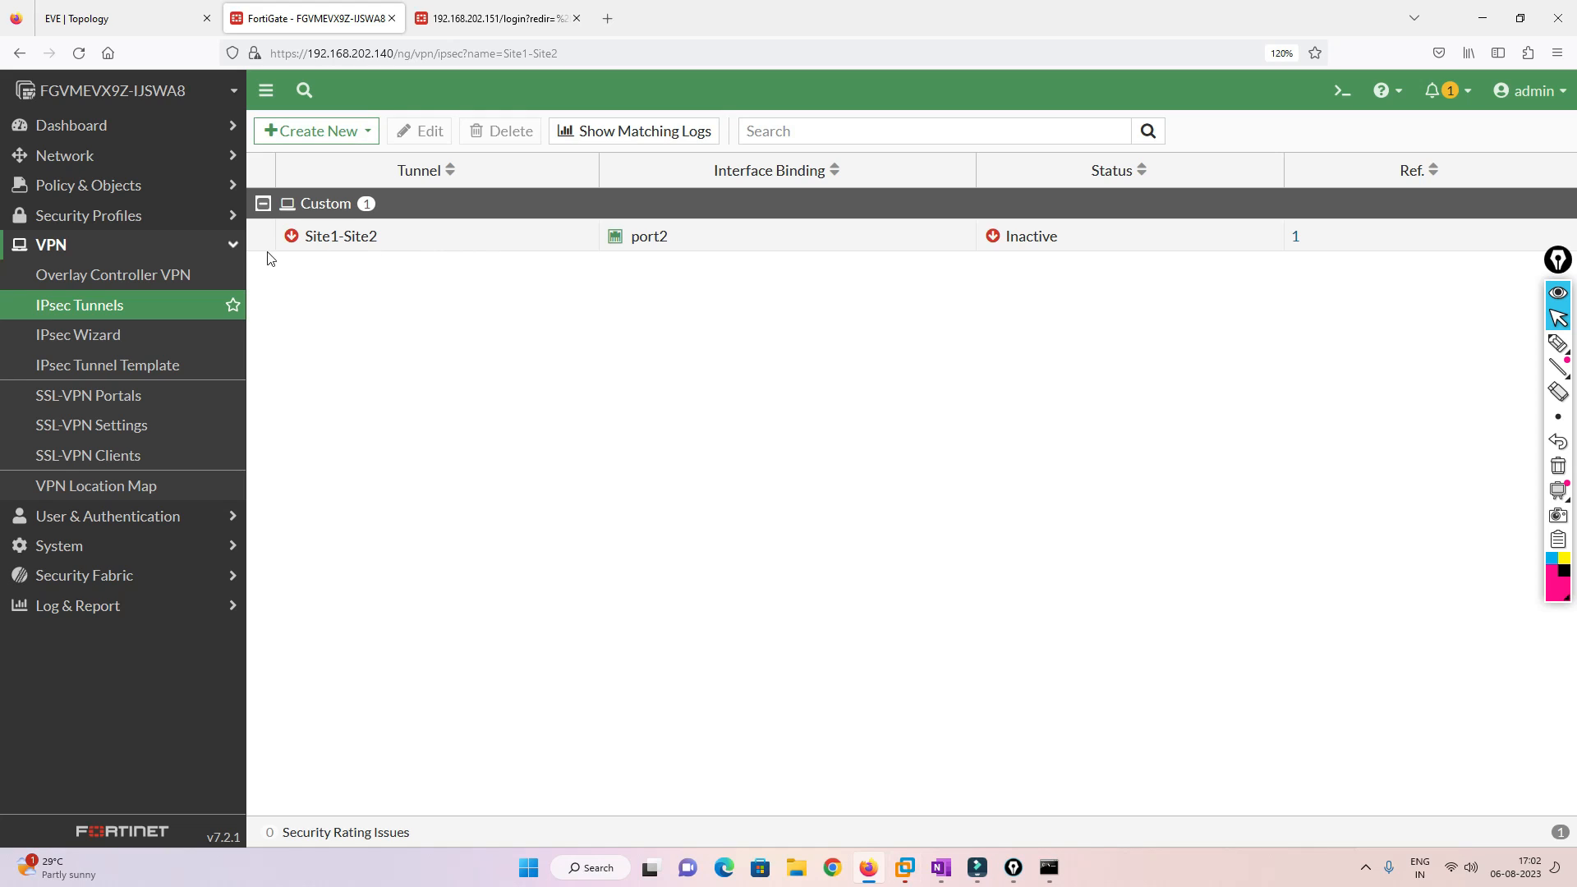
# - Start a new static route and set its destination to Site2's inside subnet 20.1.1.0/24, checking it against the EVE topology
pyautogui.click(85, 163)
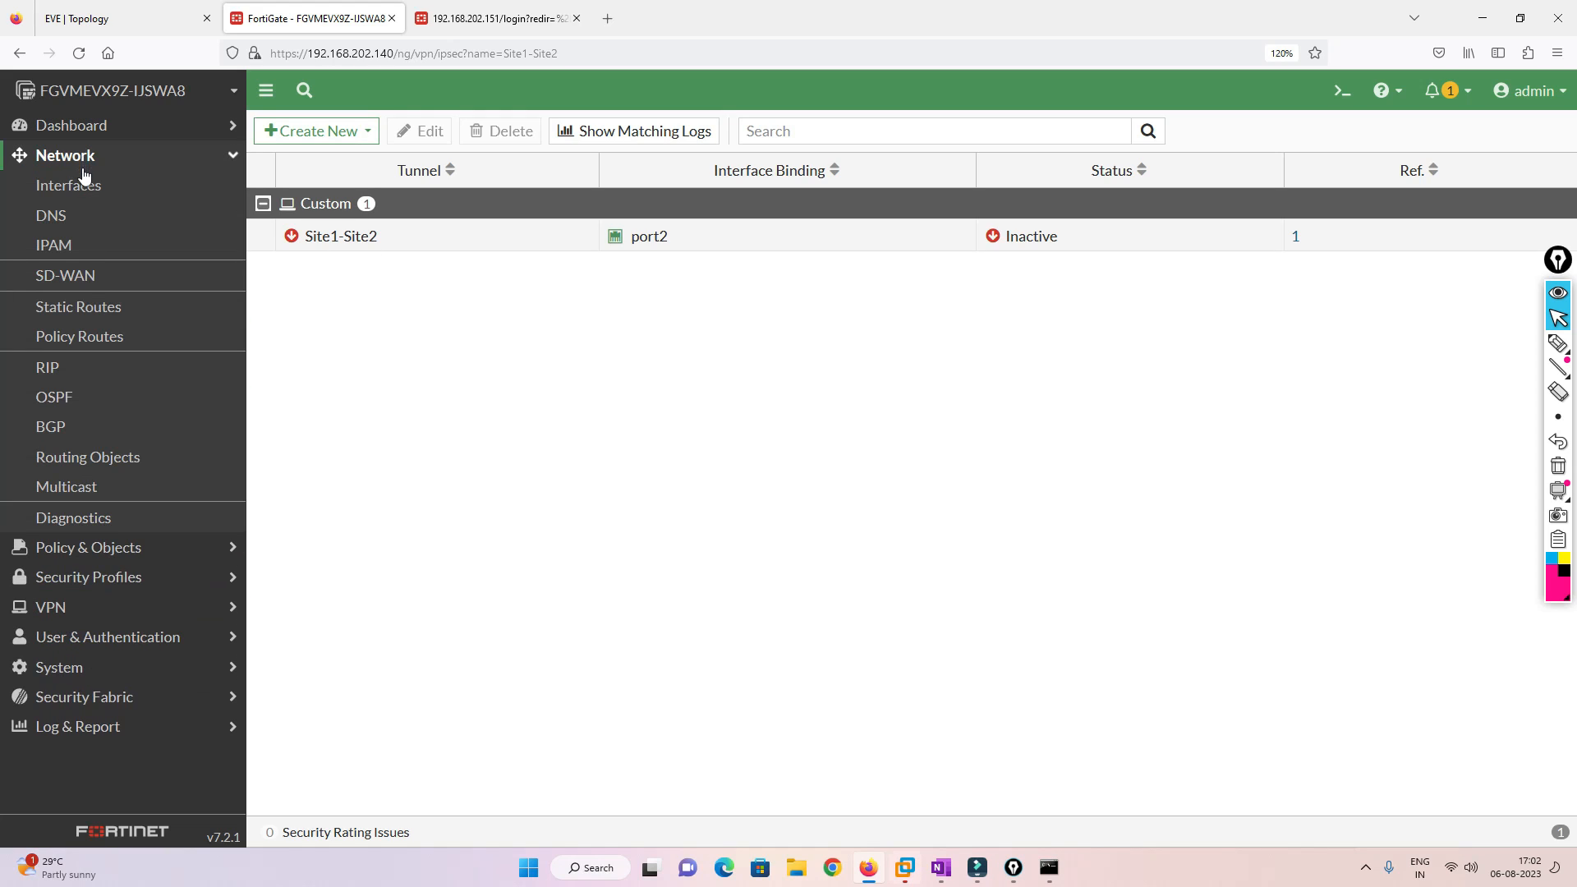
pyautogui.click(80, 307)
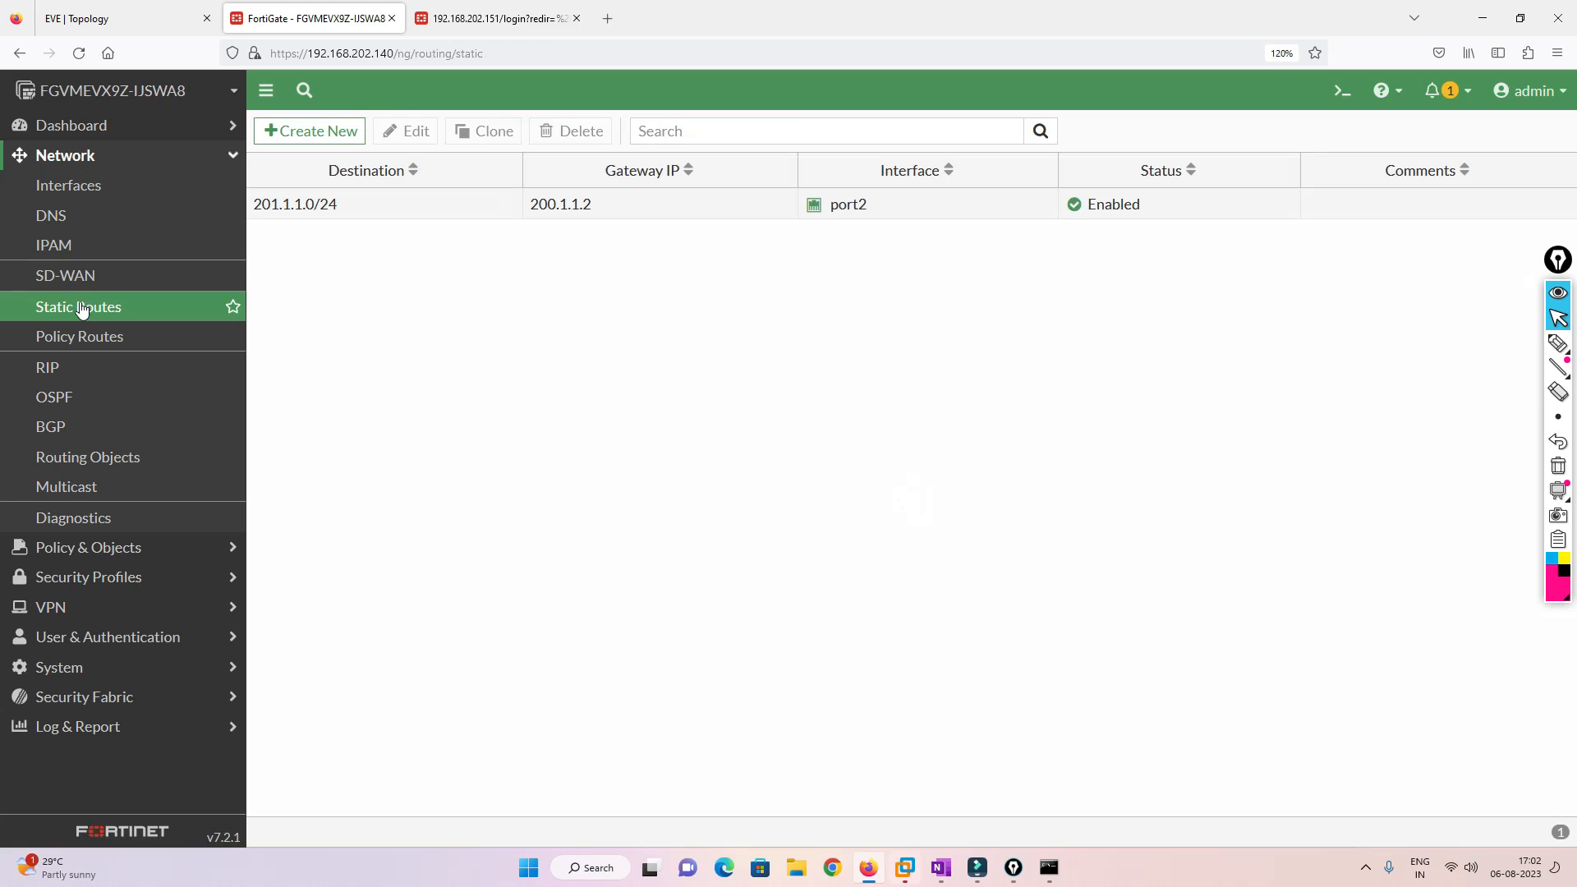
pyautogui.click(308, 134)
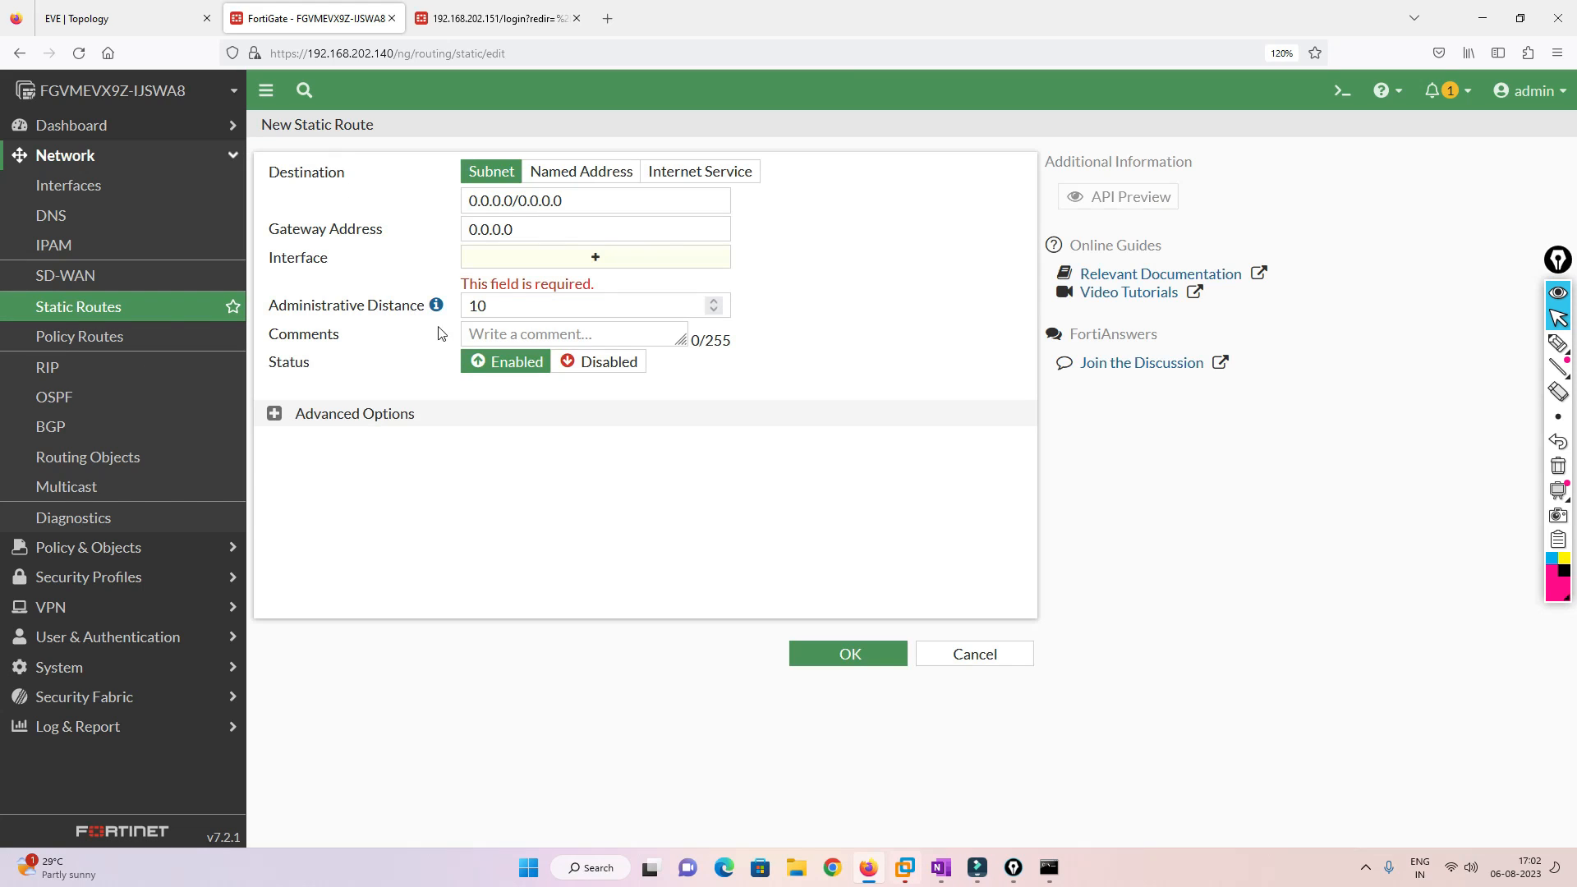
pyautogui.moveTo(572, 202); pyautogui.dragTo(397, 206)
pyautogui.click(148, 18)
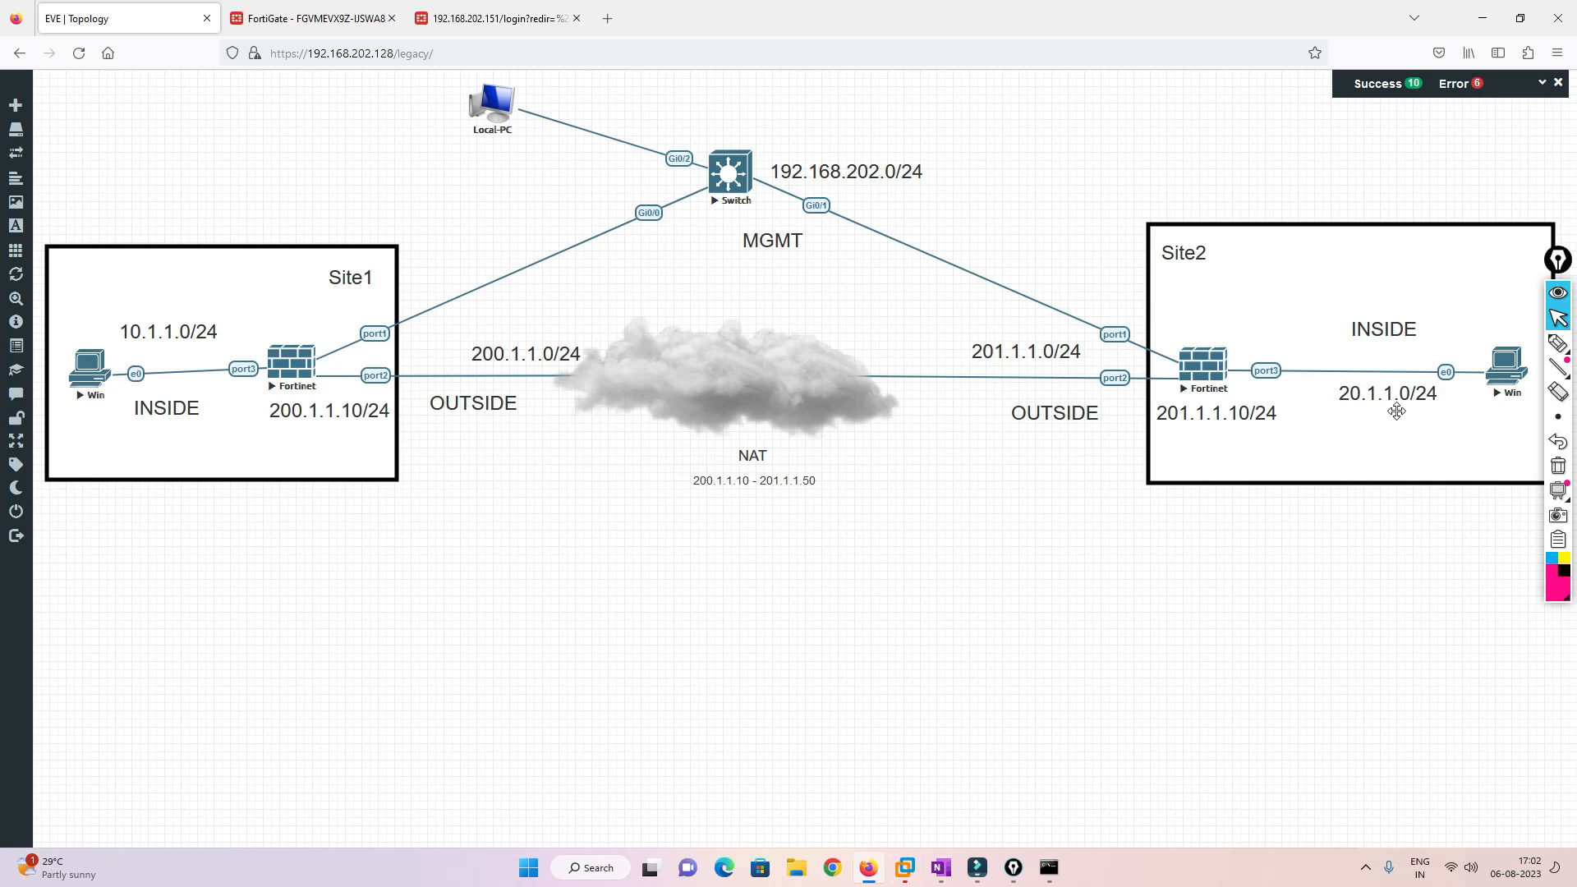
pyautogui.click(309, 13)
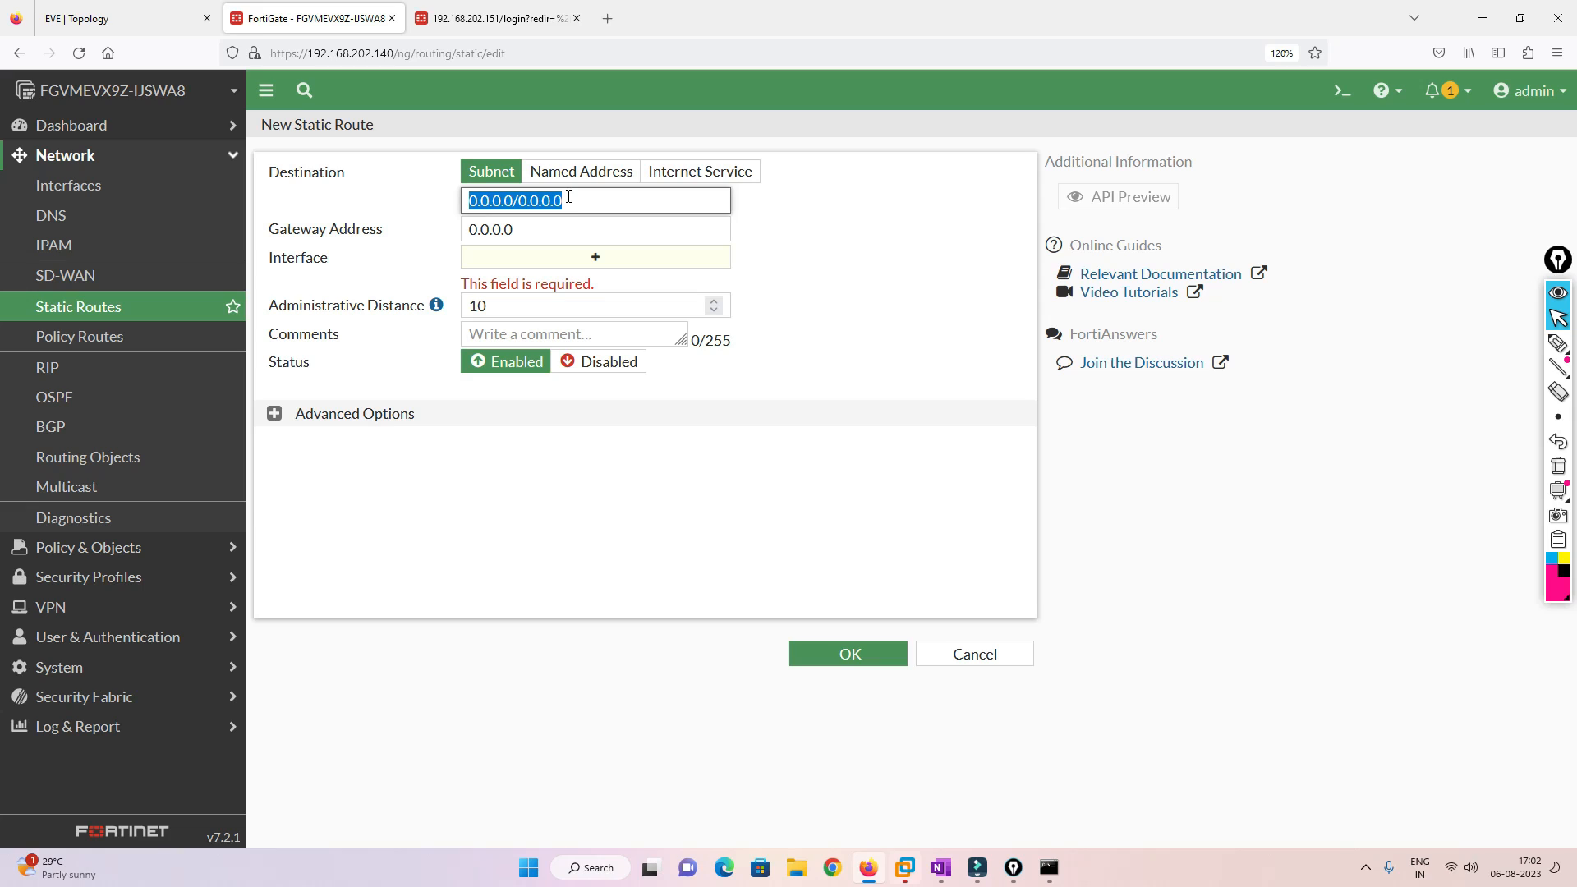
pyautogui.write('20.1.')
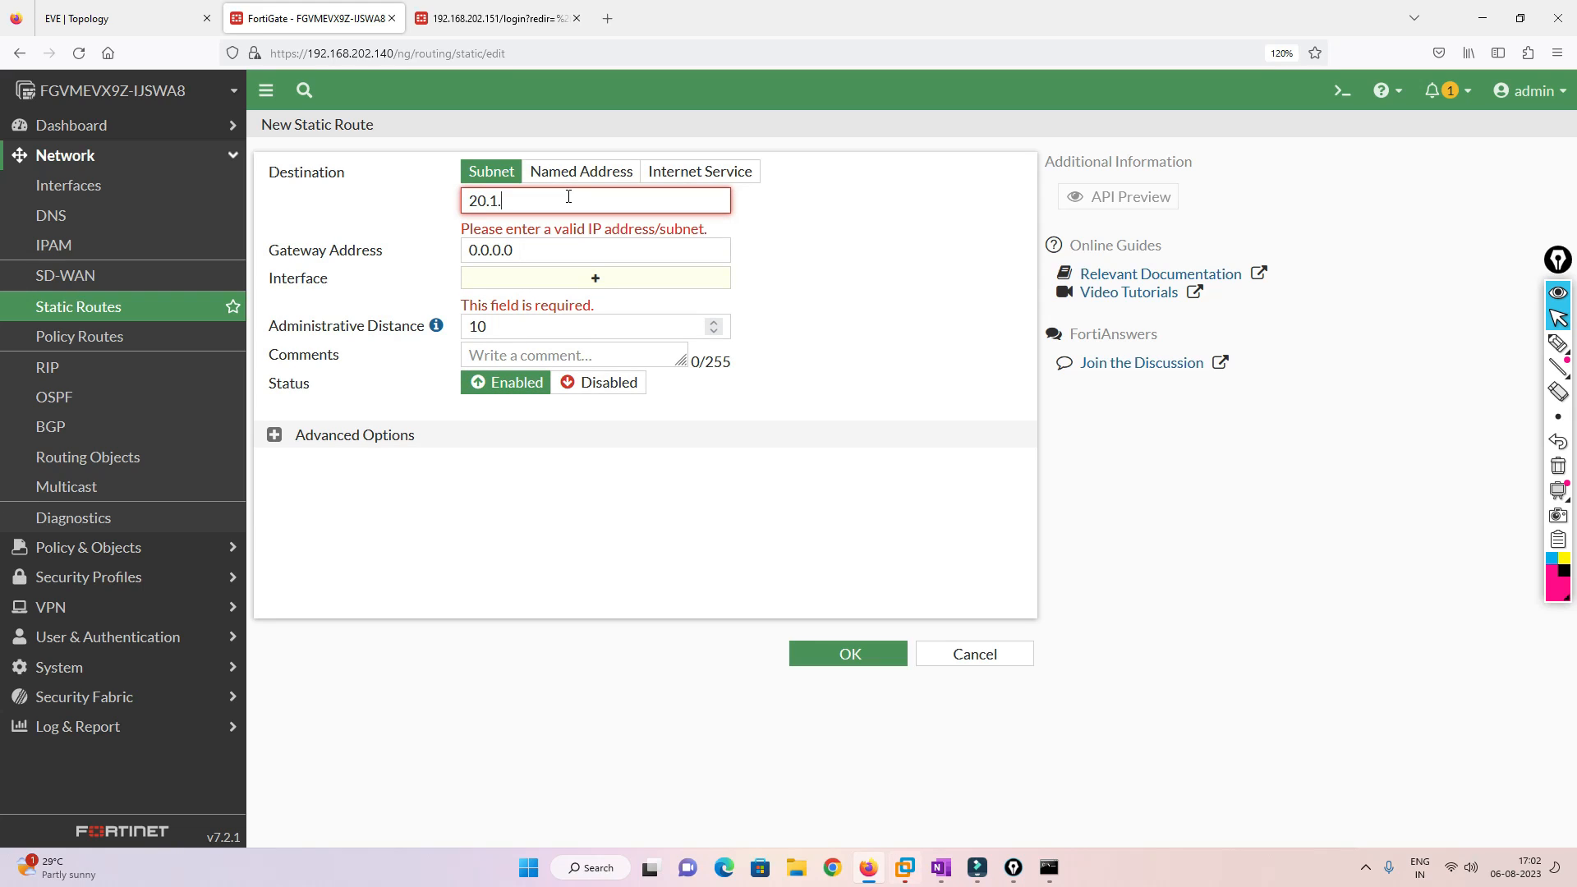
pyautogui.write('1.0/24')
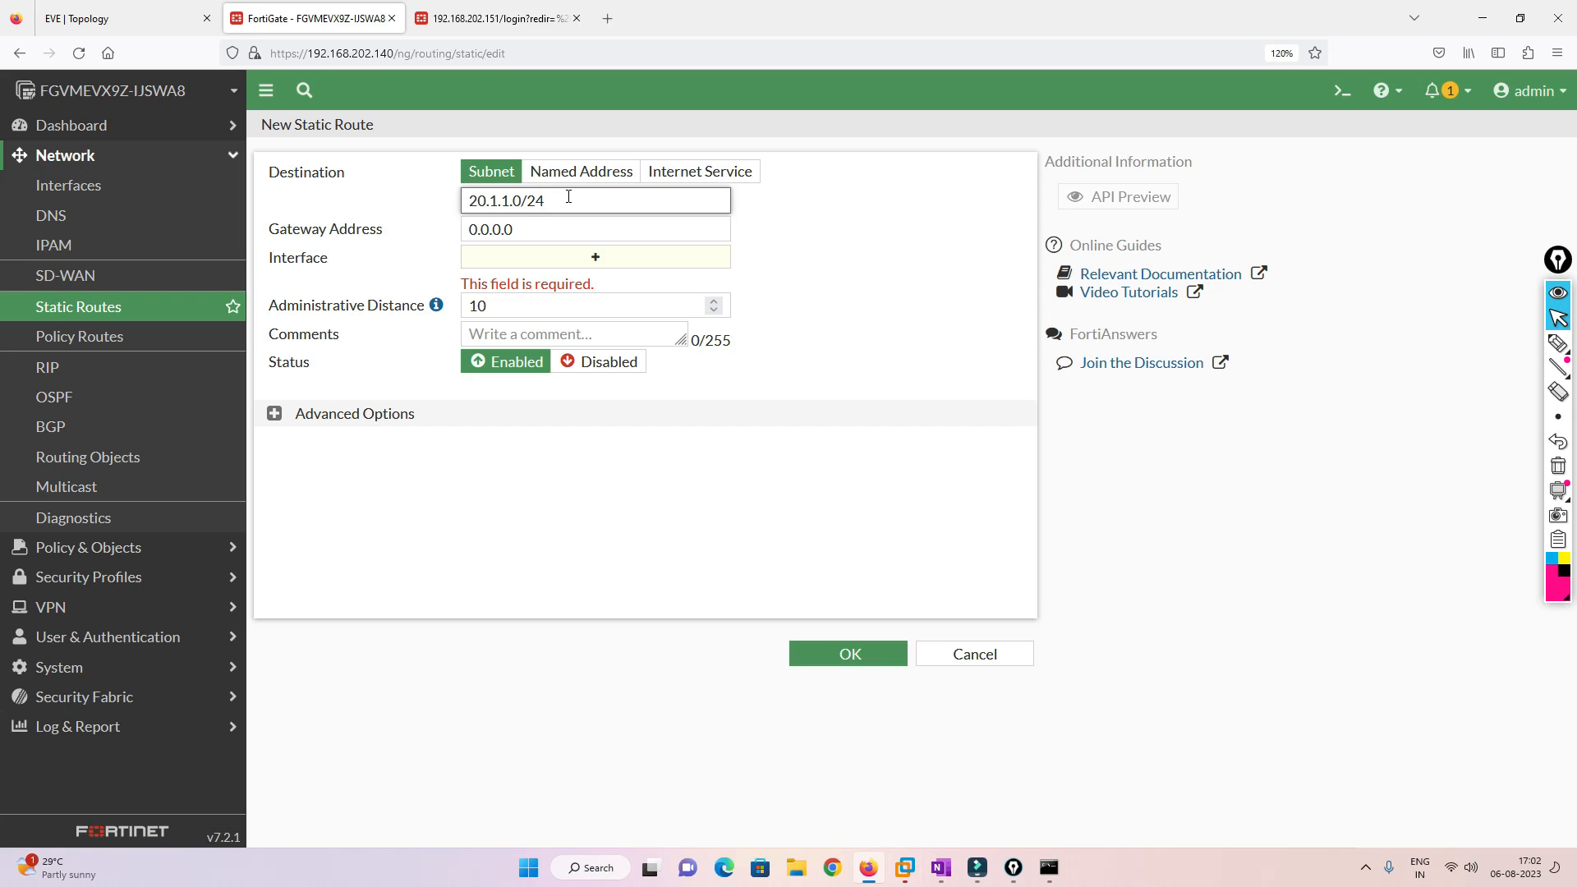
# - Assign the Site1-Site2 tunnel as the new static route's interface and save the route
pyautogui.click(597, 257)
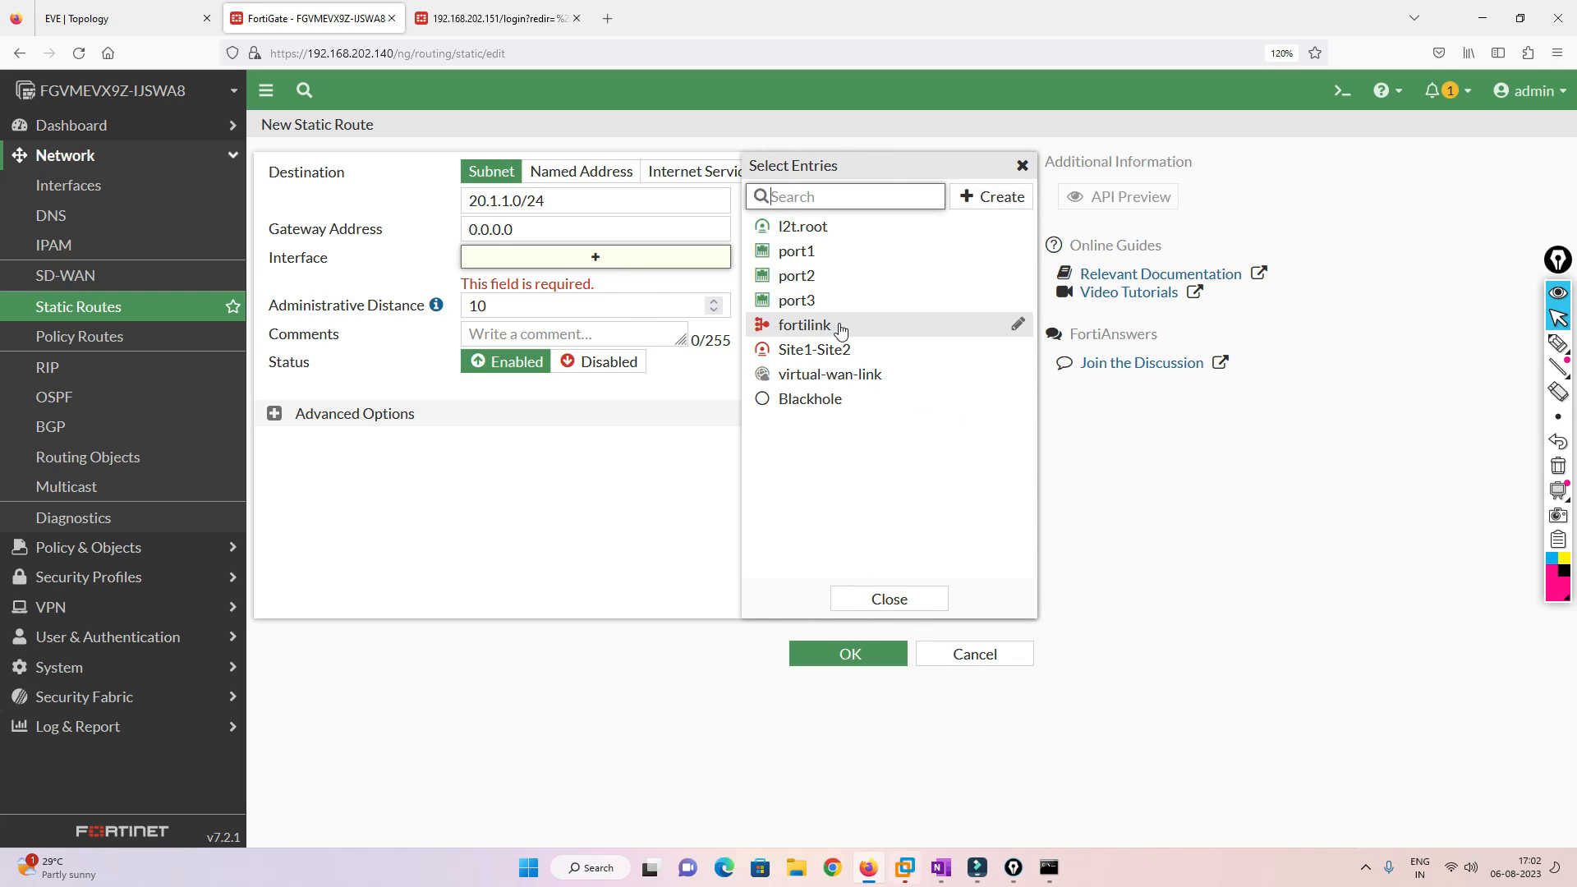
pyautogui.click(830, 353)
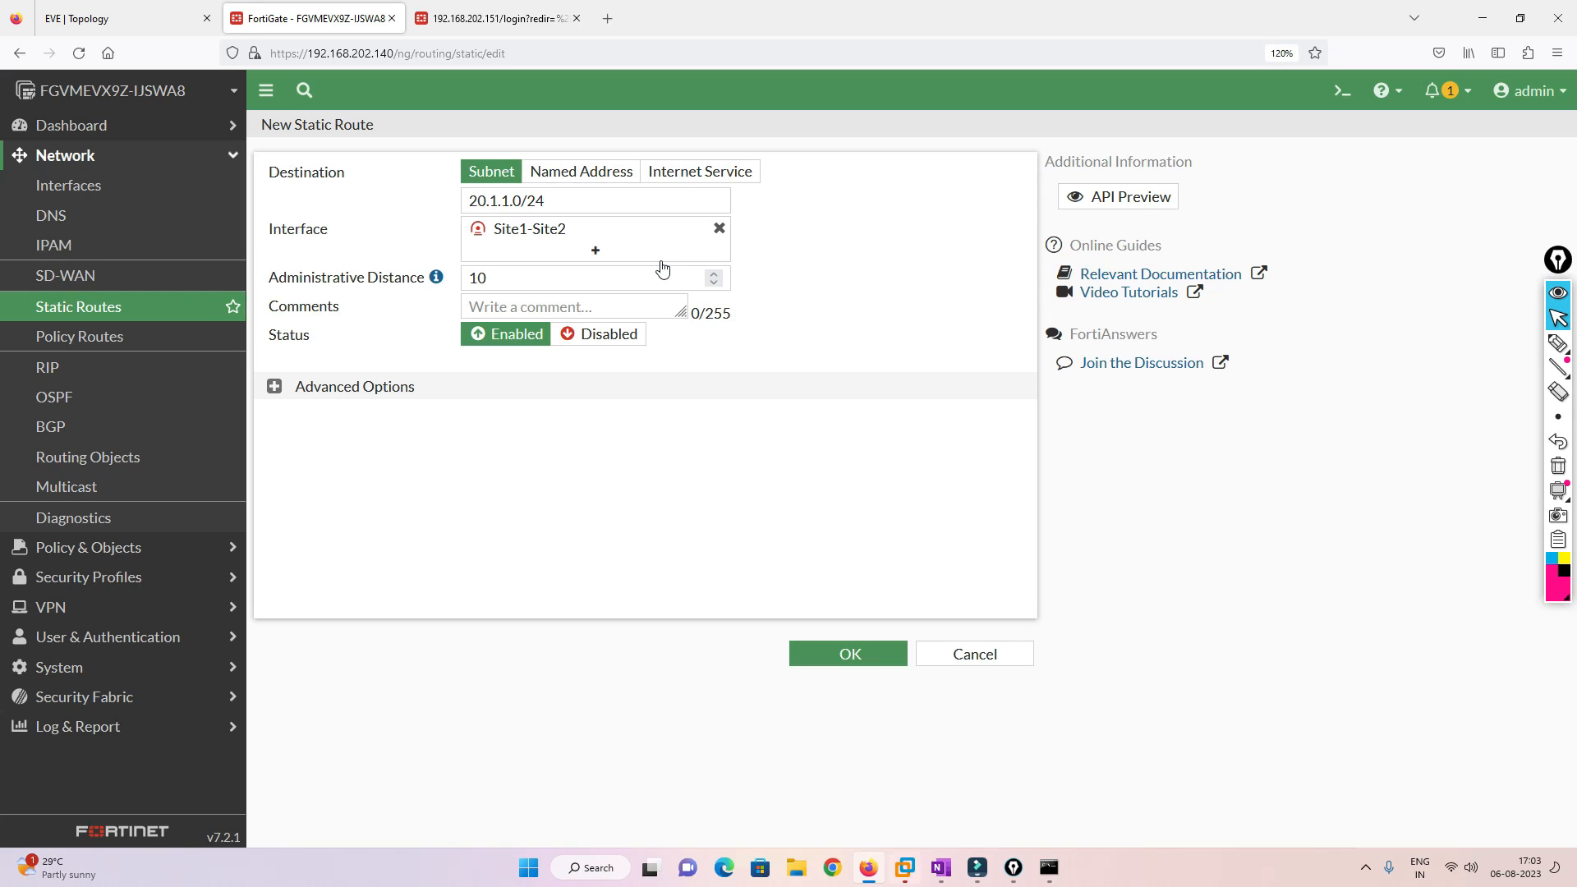
pyautogui.click(840, 665)
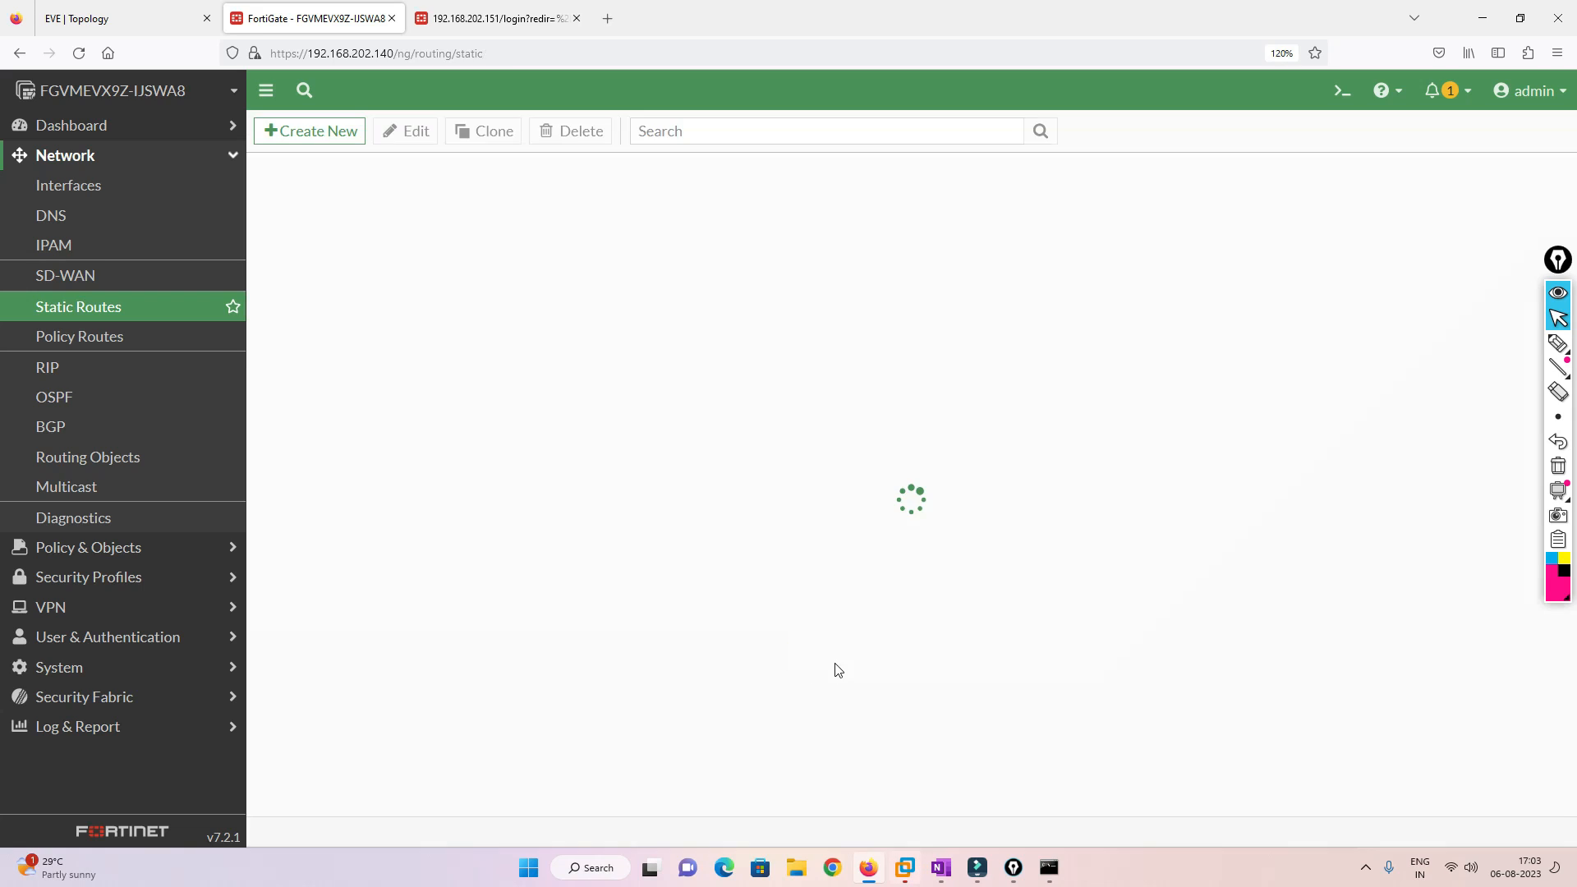
# - Start a new firewall policy named Site1-Site2 with port3 as its incoming interface, checking the port against the EVE topology
pyautogui.moveTo(859, 209)
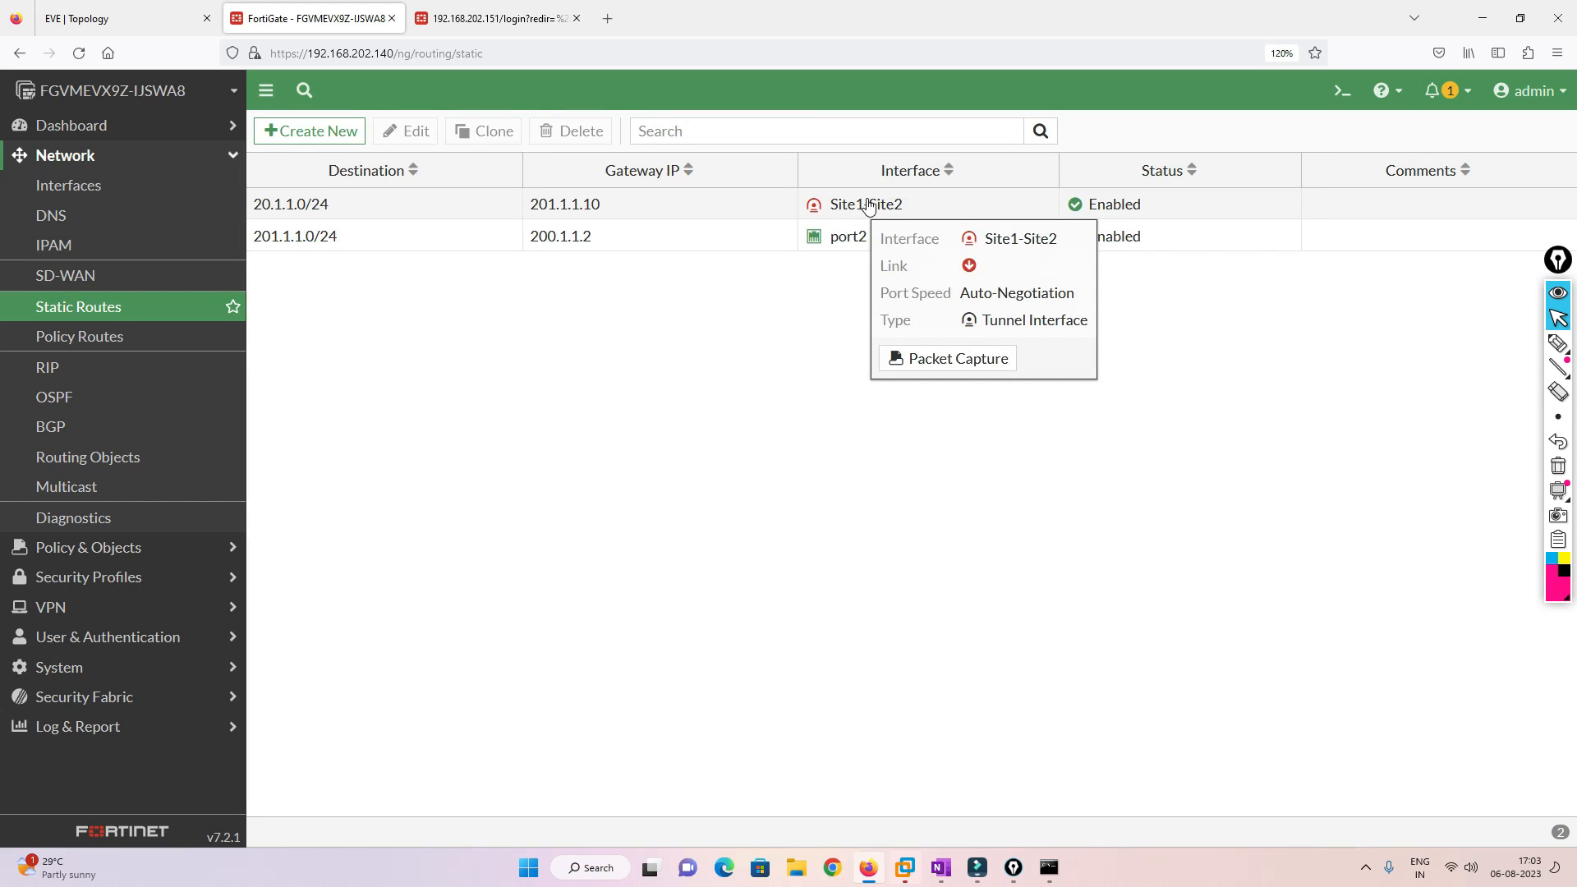
pyautogui.click(120, 548)
pyautogui.click(86, 217)
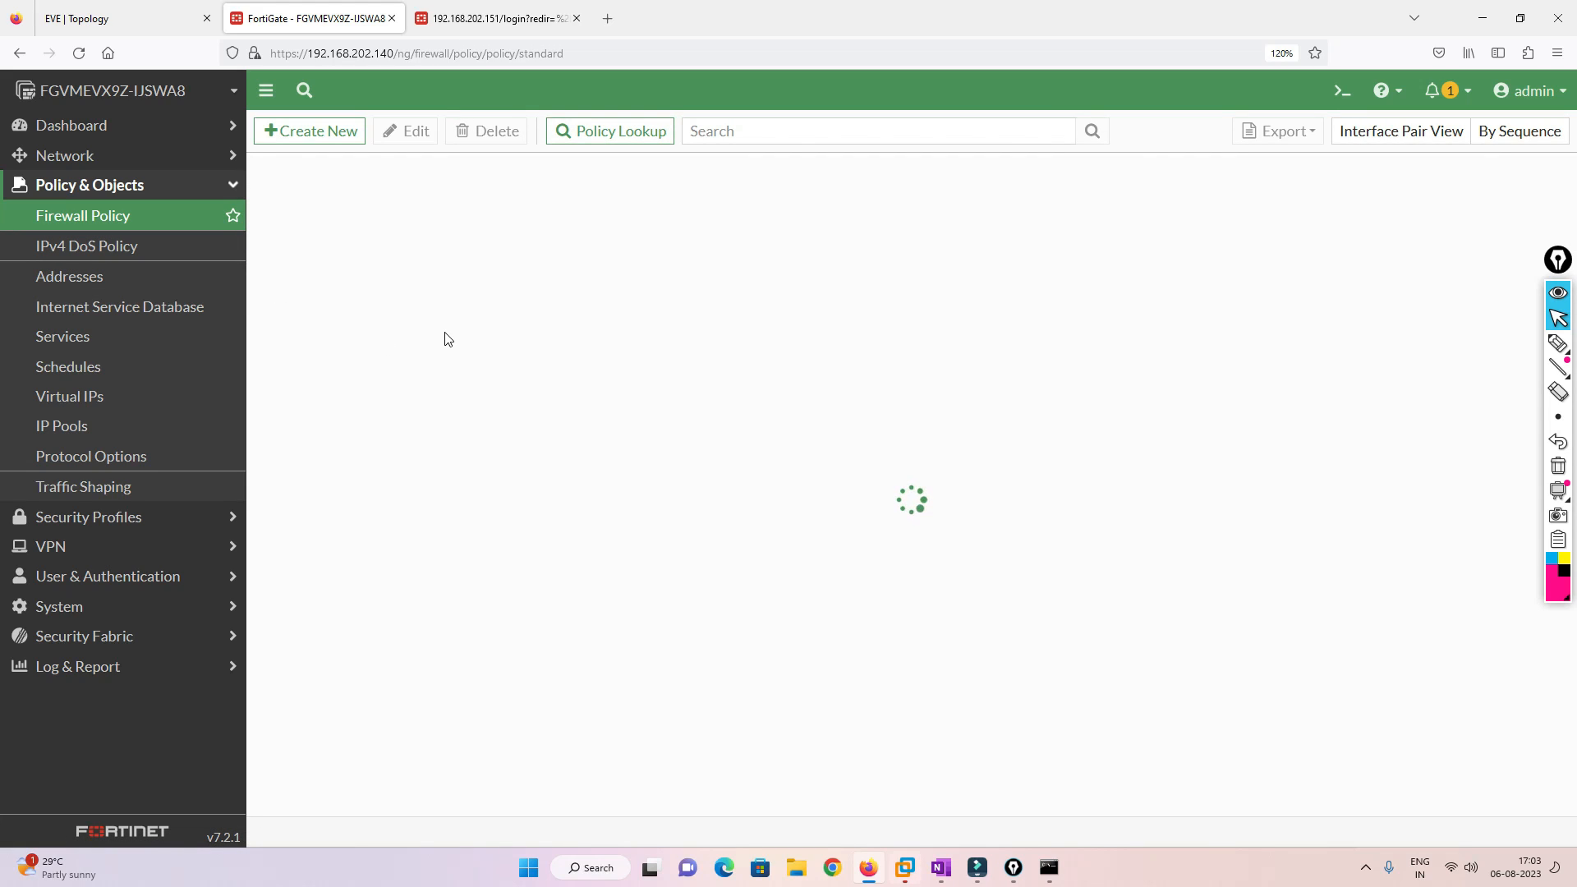
pyautogui.click(315, 131)
pyautogui.click(465, 186)
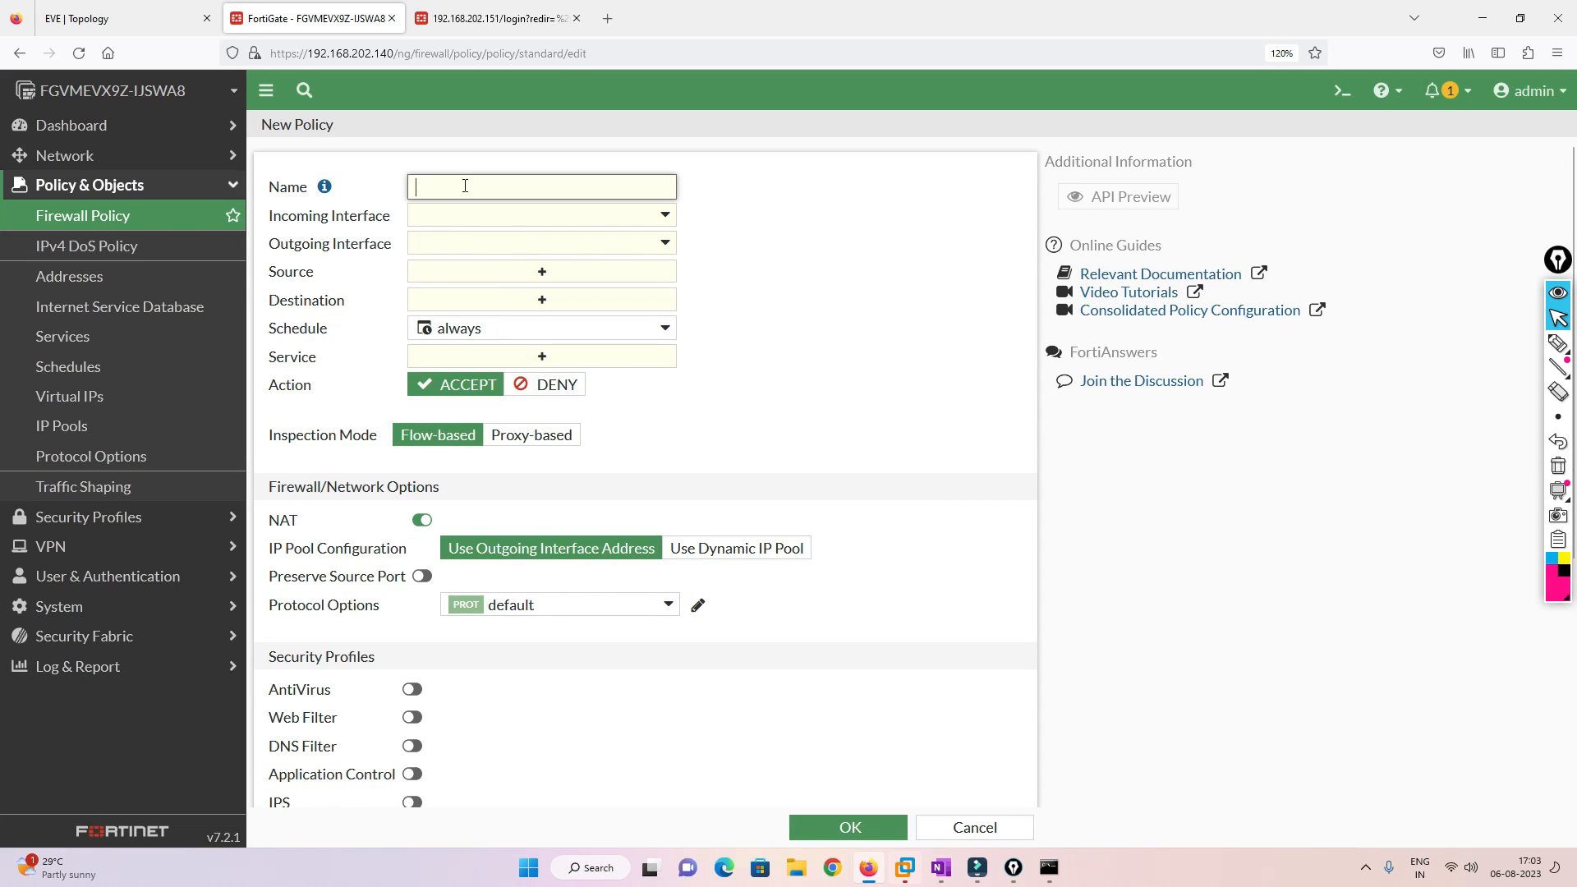
pyautogui.write('Site1-Site2')
pyautogui.click(639, 212)
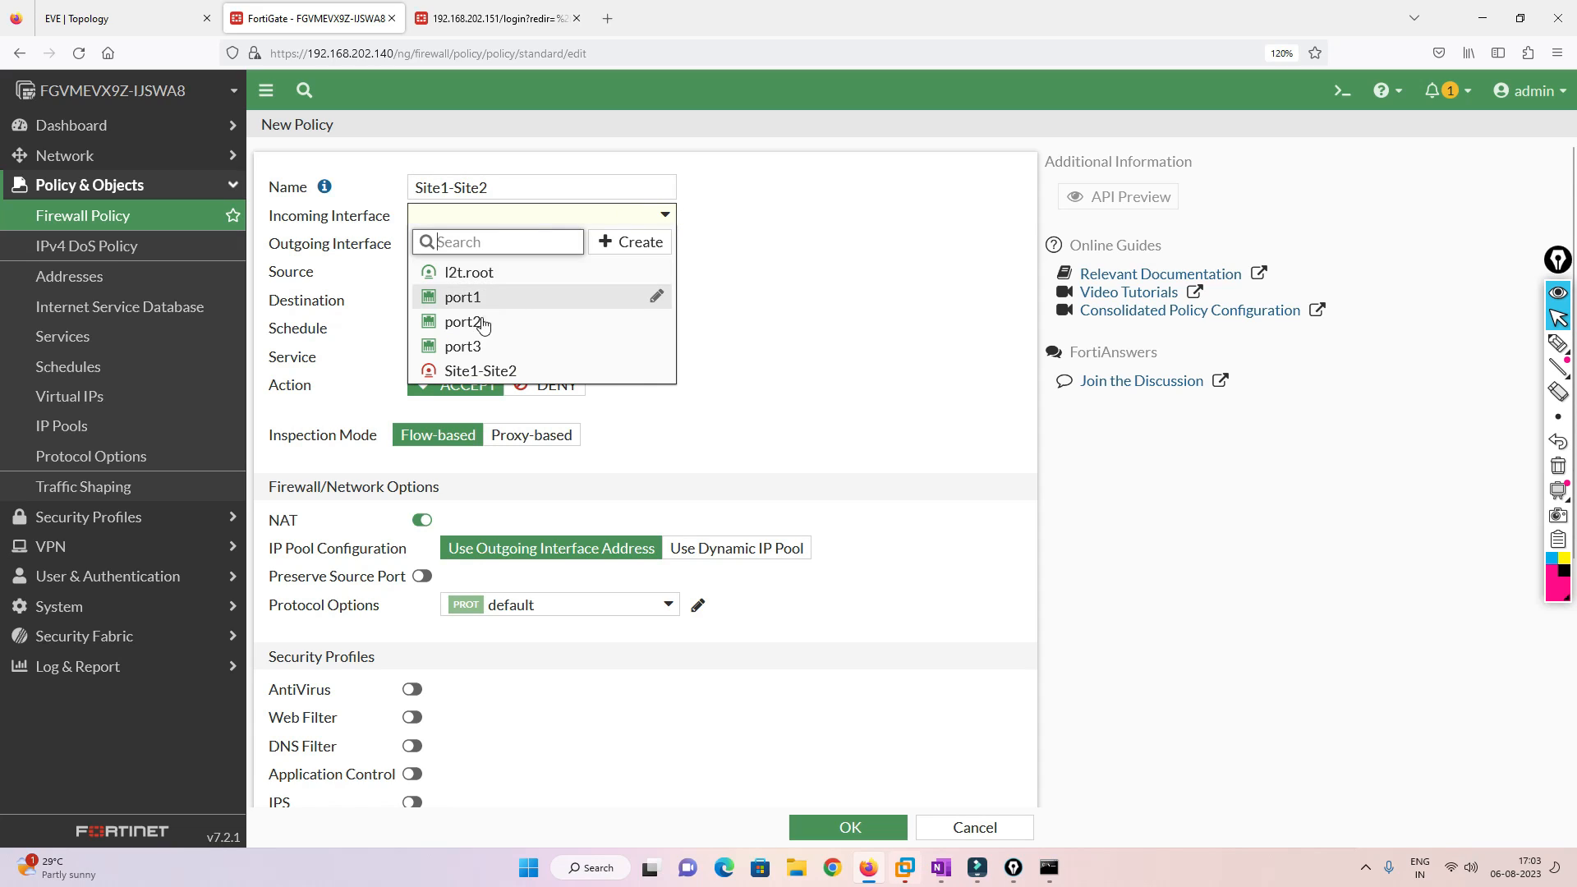
pyautogui.click(477, 346)
pyautogui.click(136, 11)
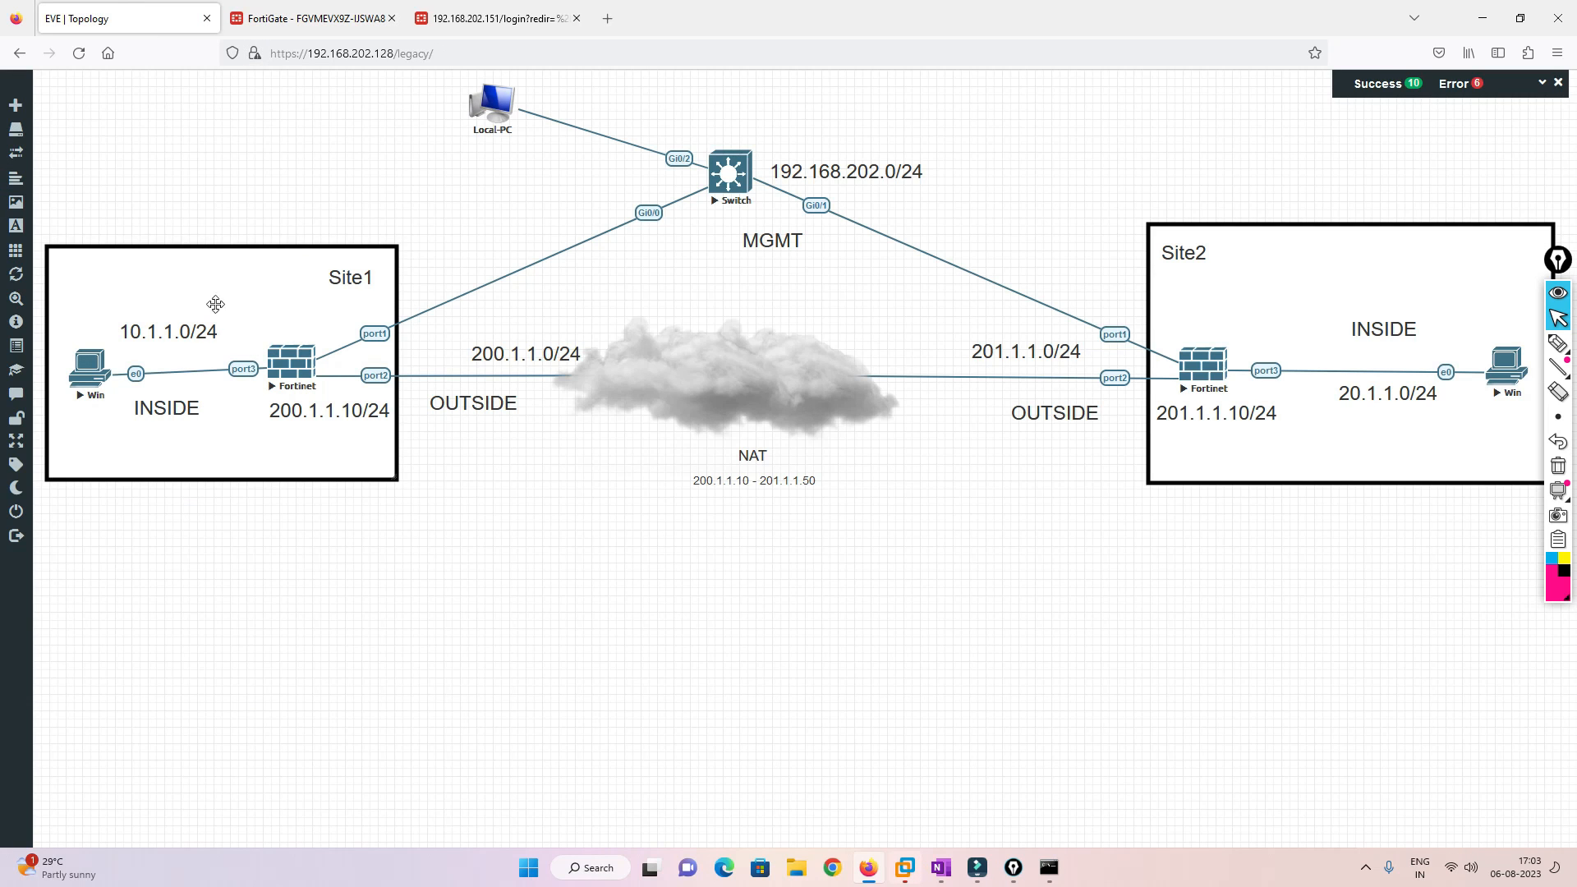
pyautogui.click(312, 18)
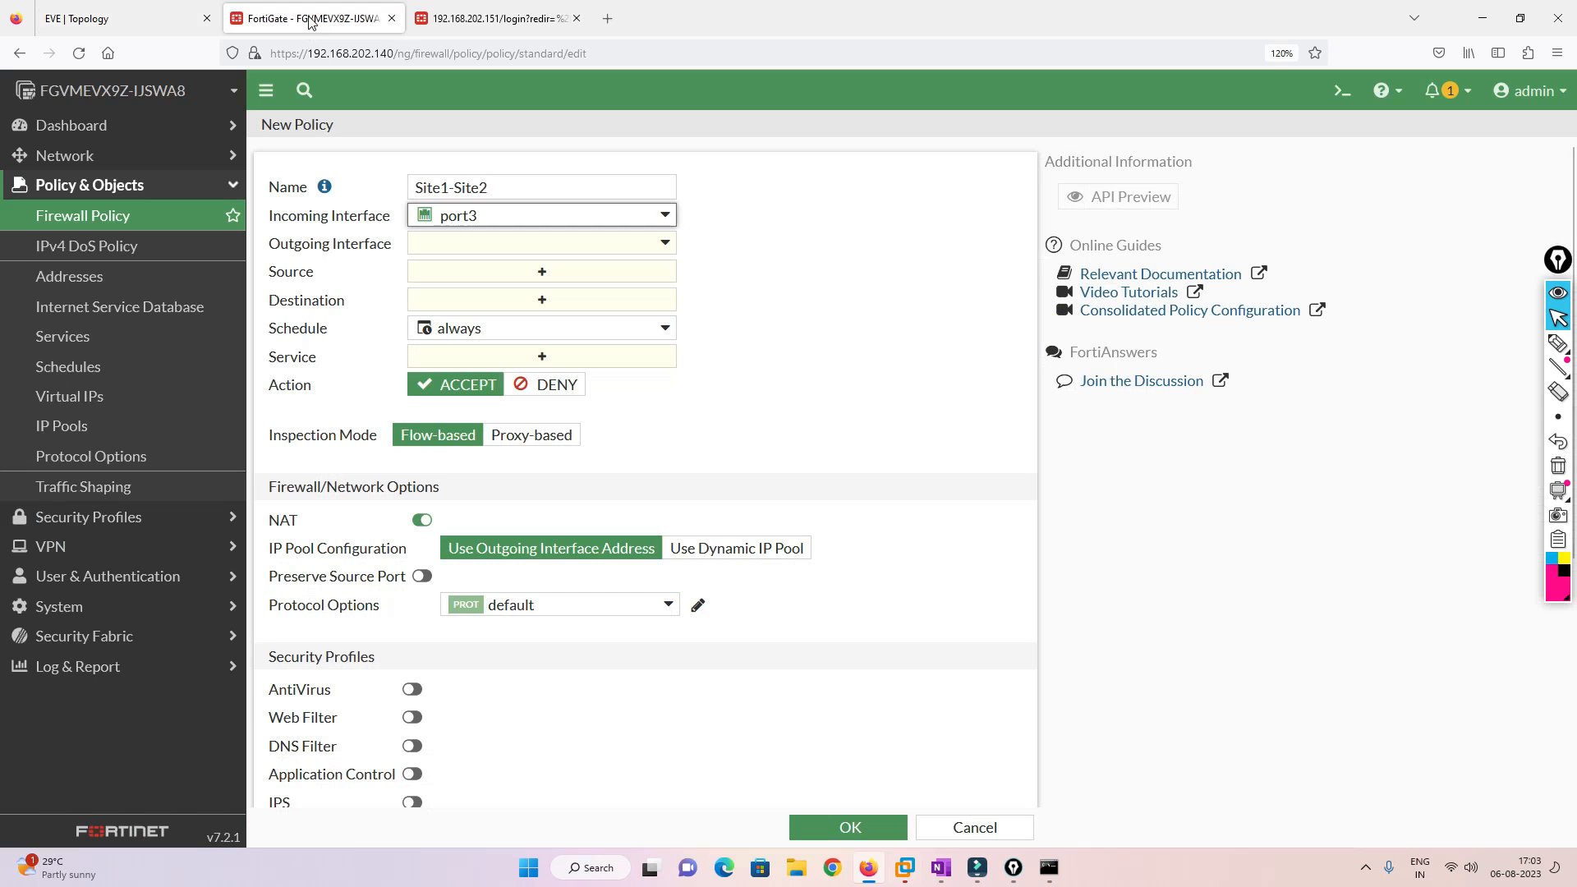
# - Set the policy's outgoing interface to the Site1-Site2 tunnel and check it against the EVE topology
pyautogui.click(546, 243)
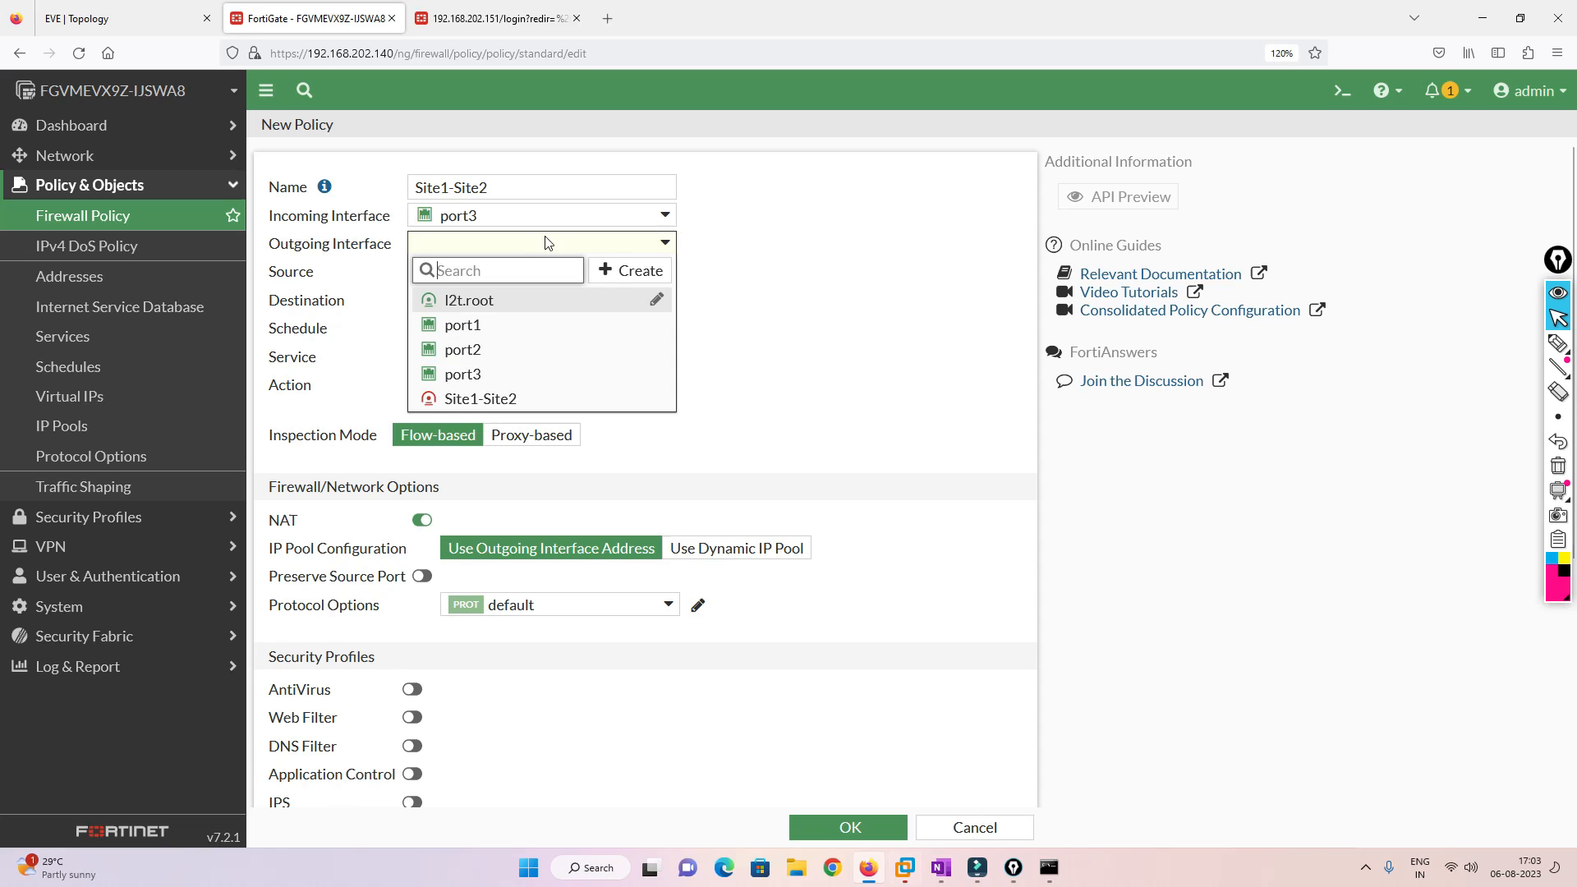
pyautogui.click(490, 400)
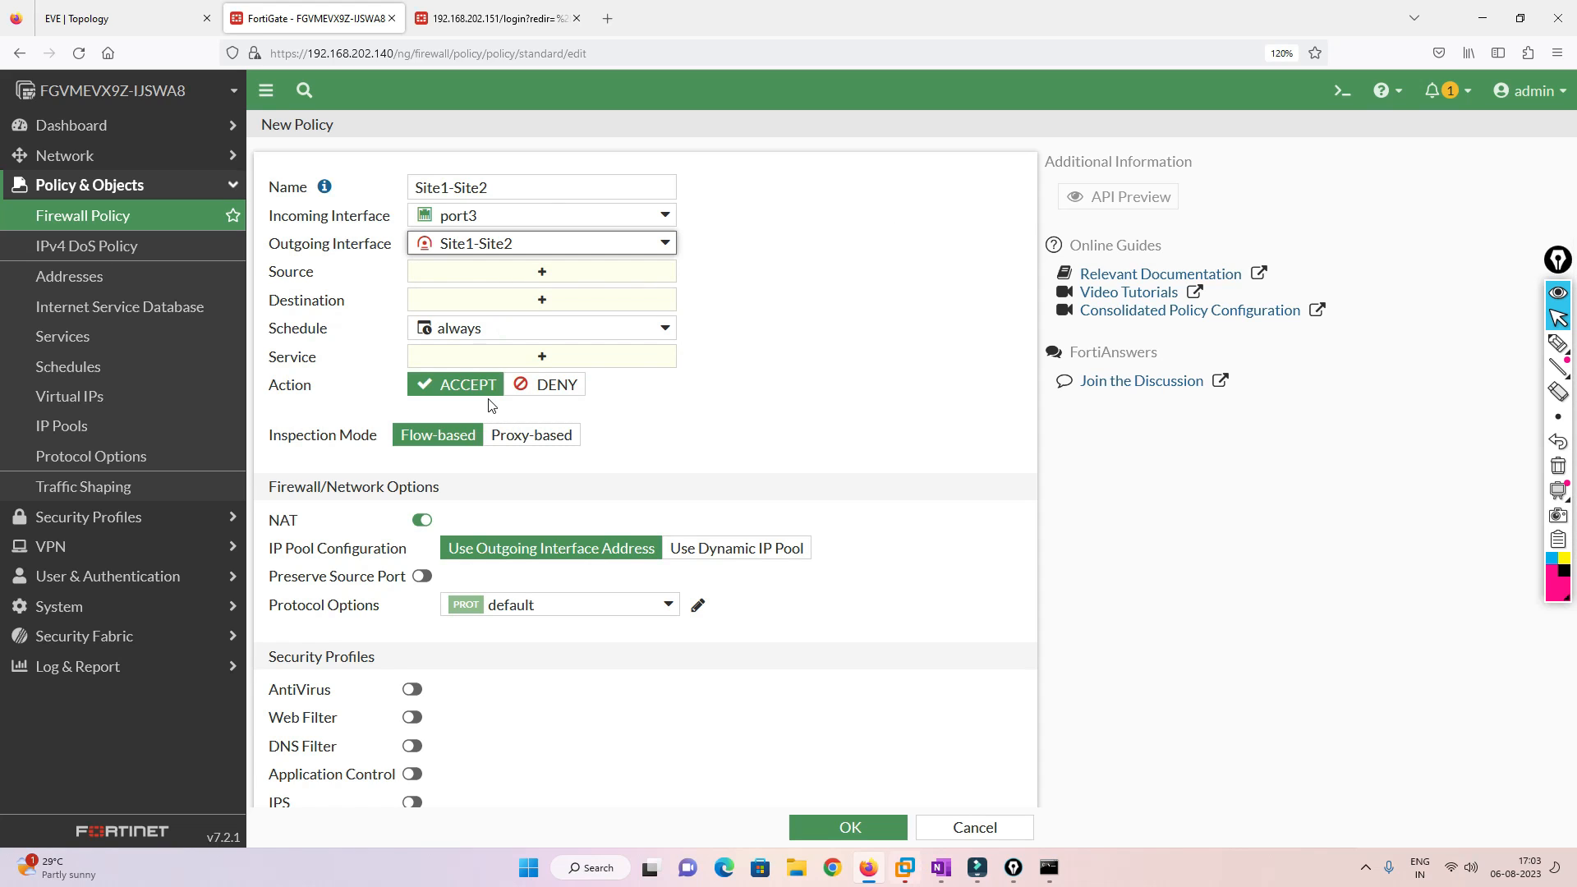
pyautogui.click(123, 18)
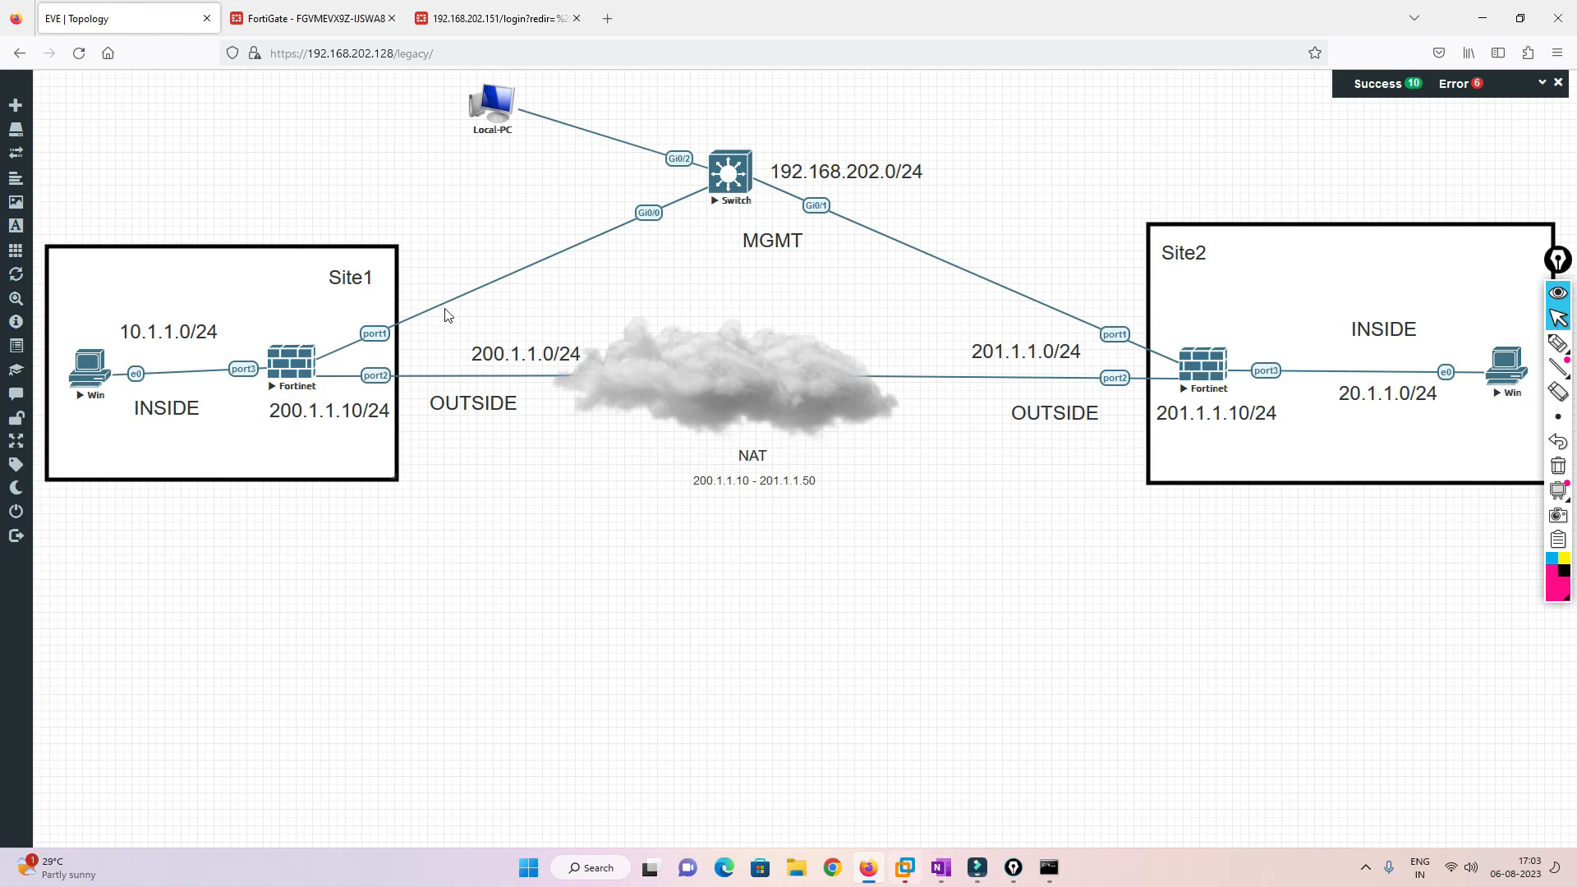
pyautogui.click(284, 19)
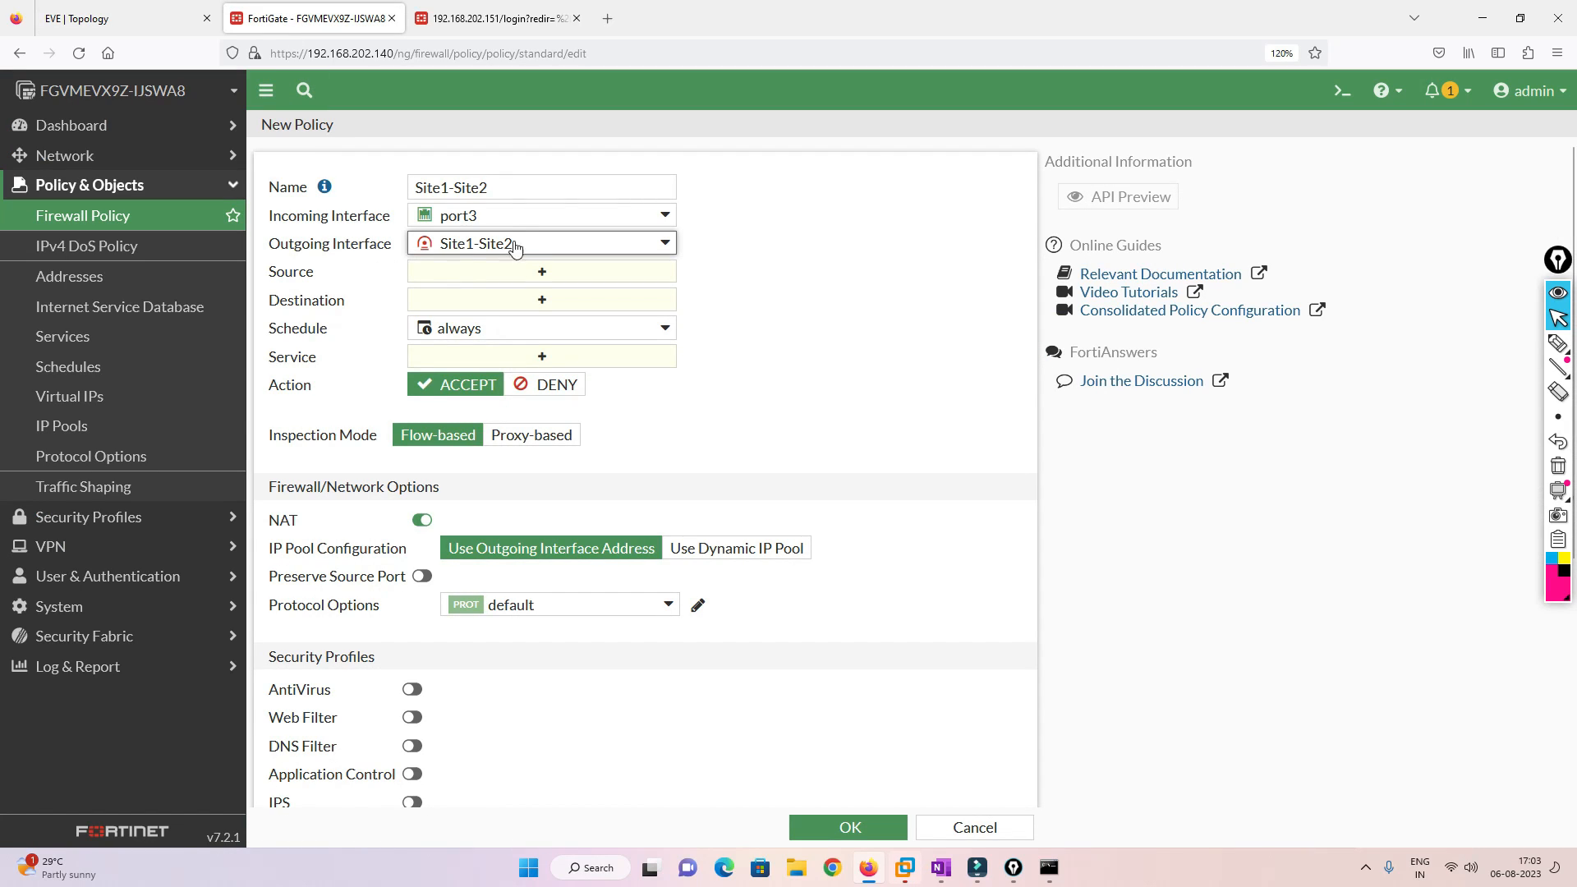
# - Set the policy's source and destination addresses to all and its service to ALL
pyautogui.click(533, 271)
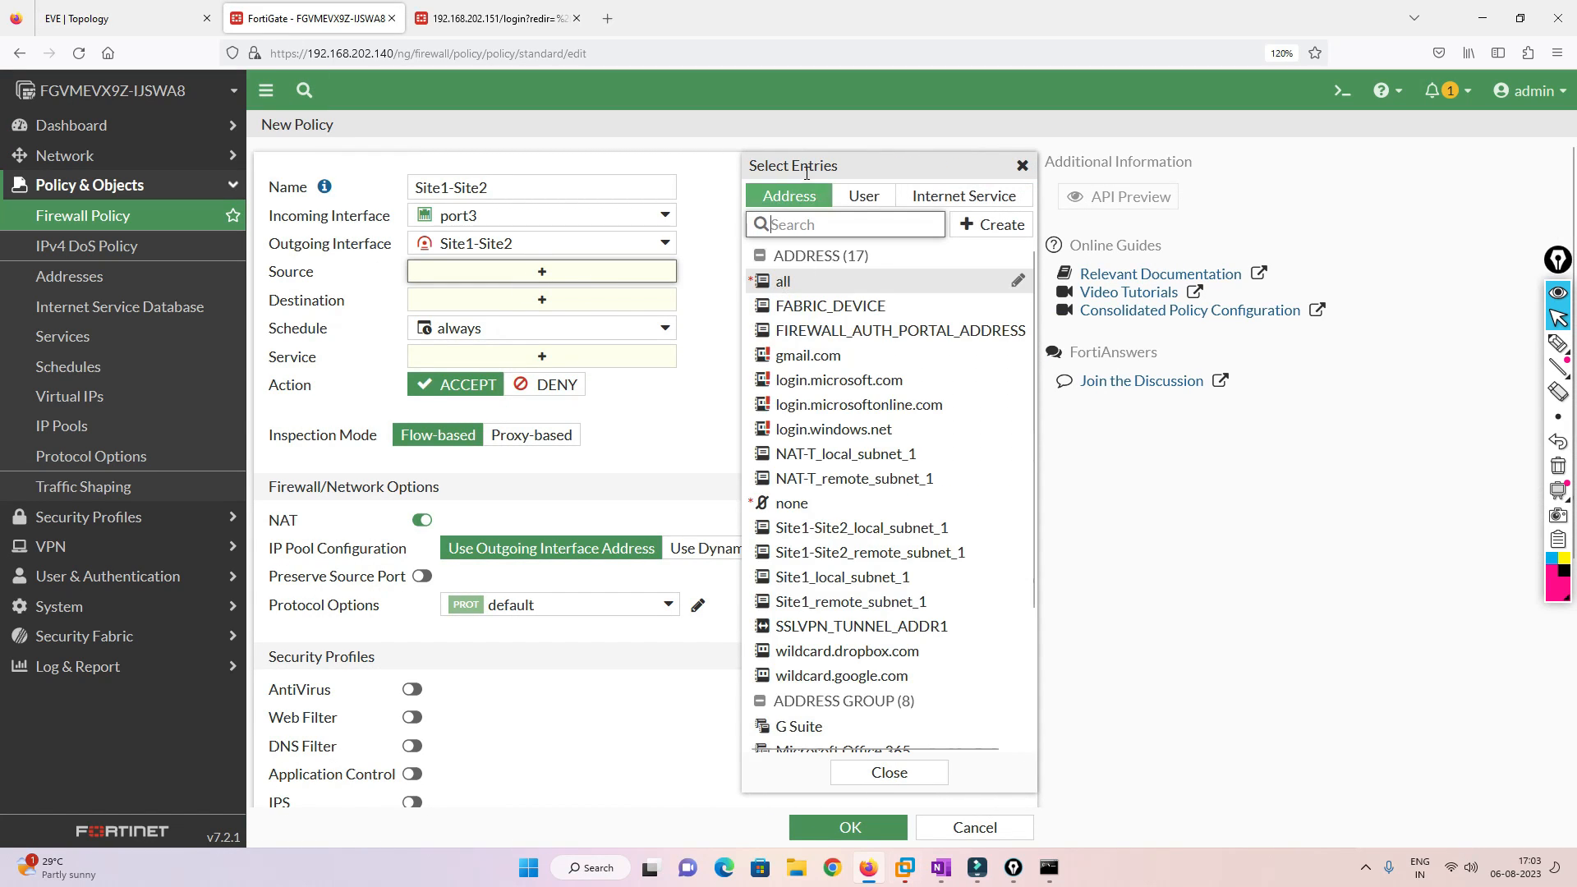
pyautogui.click(785, 281)
pyautogui.click(542, 321)
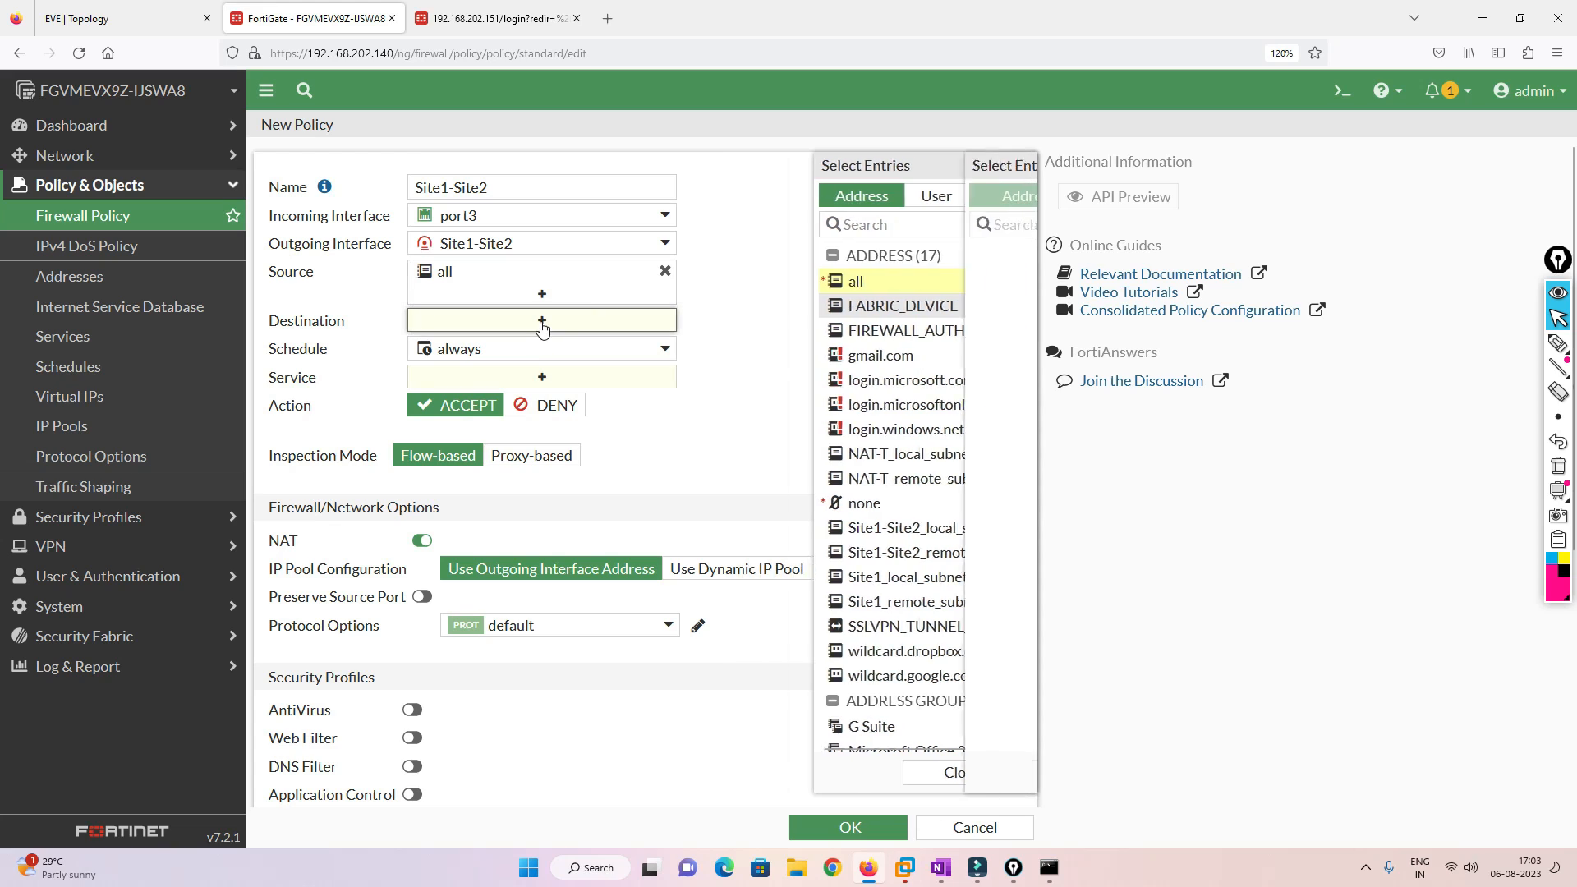
pyautogui.click(813, 281)
pyautogui.click(722, 349)
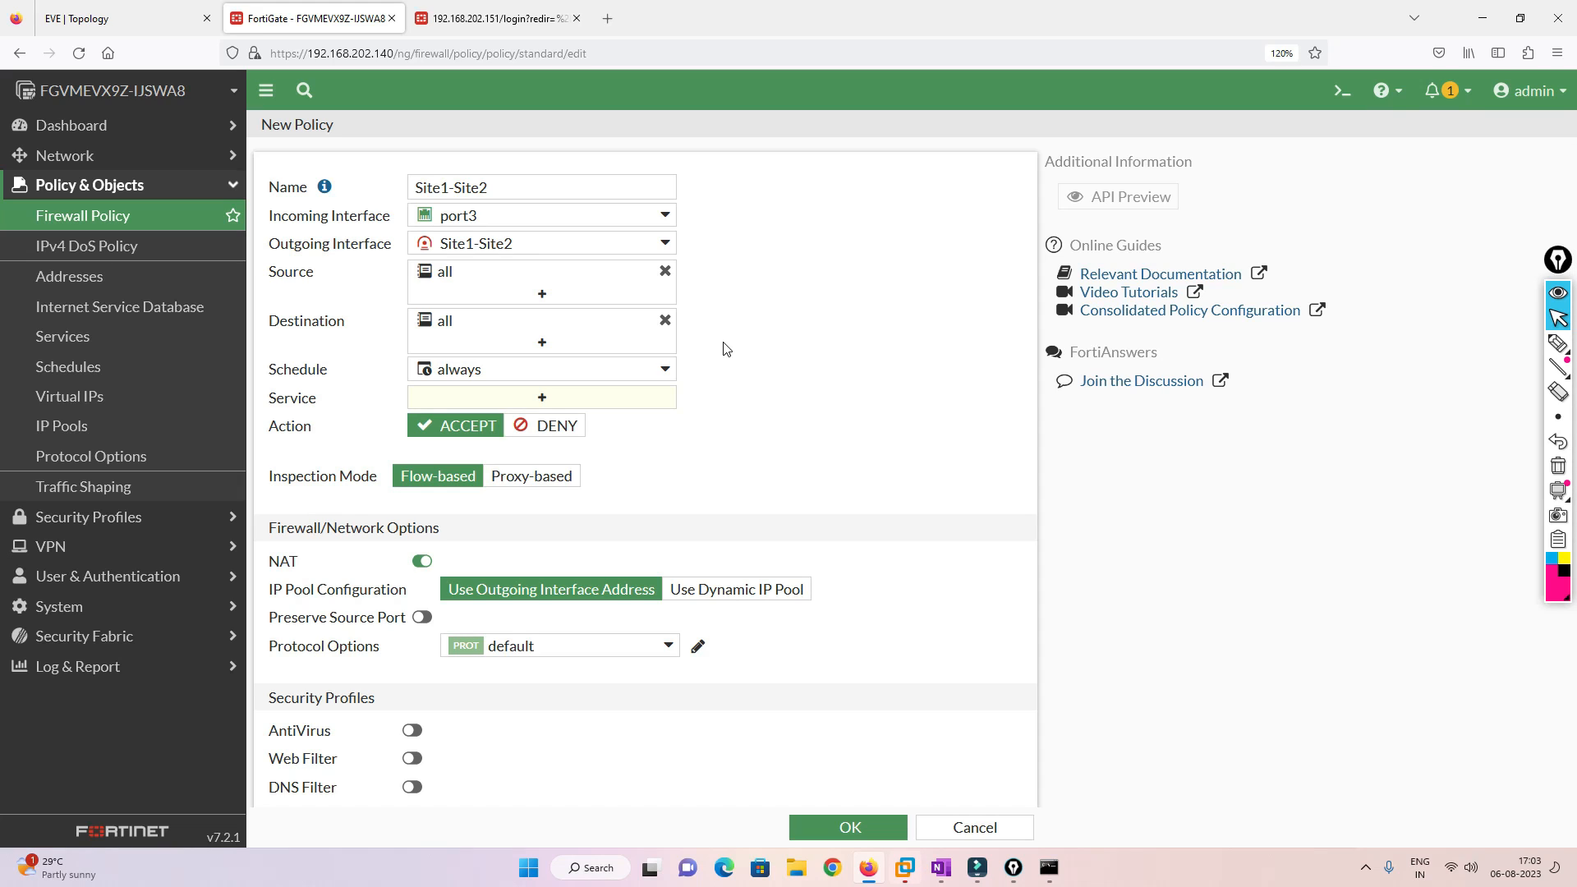
pyautogui.click(551, 400)
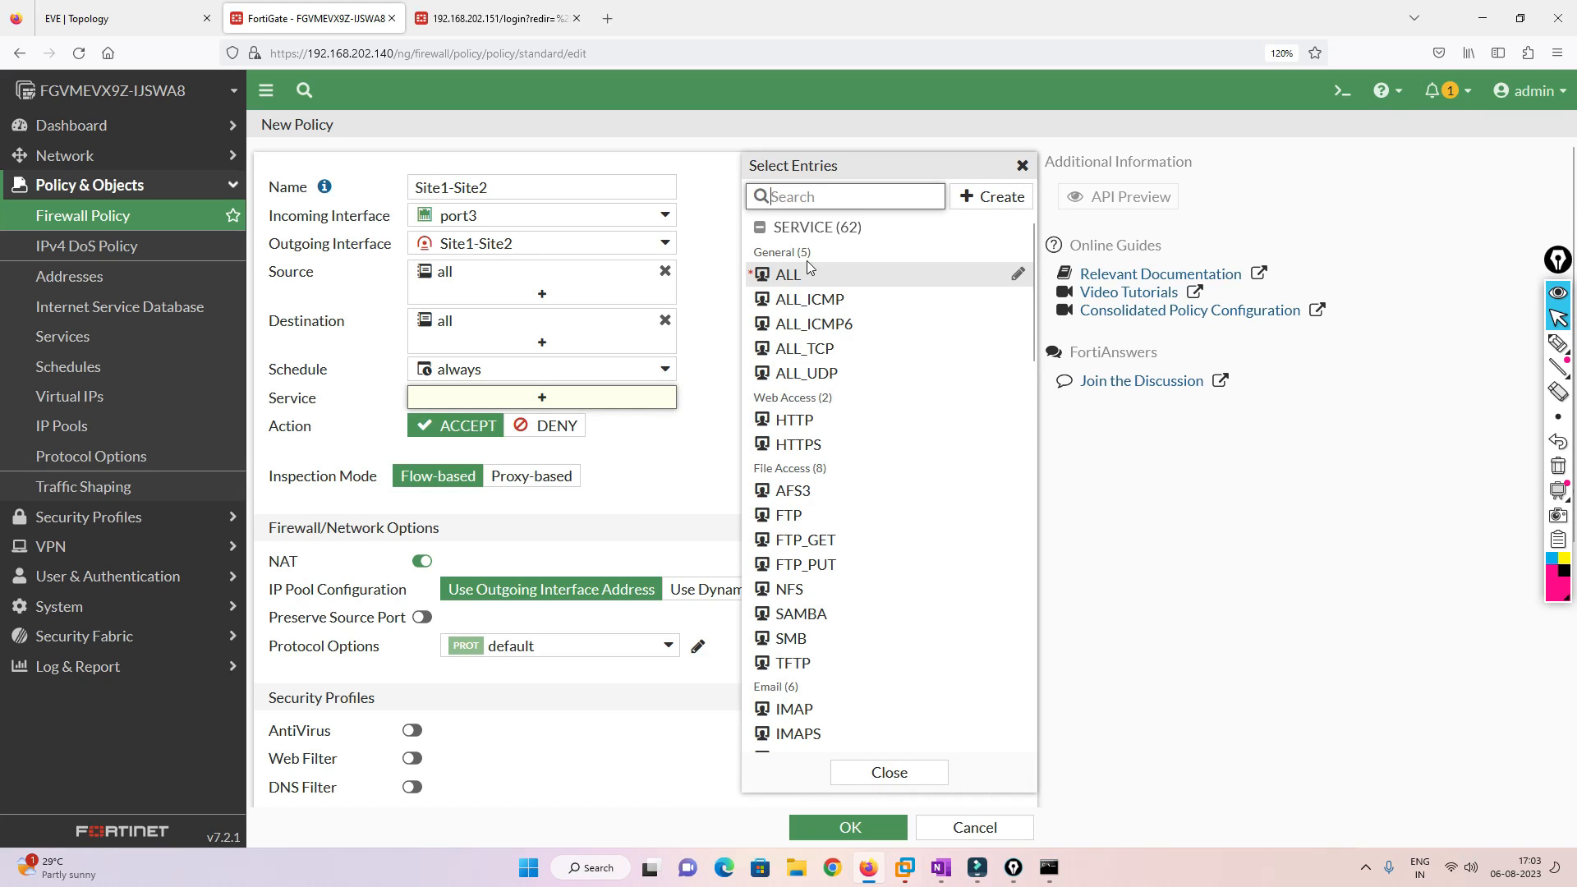
pyautogui.click(787, 275)
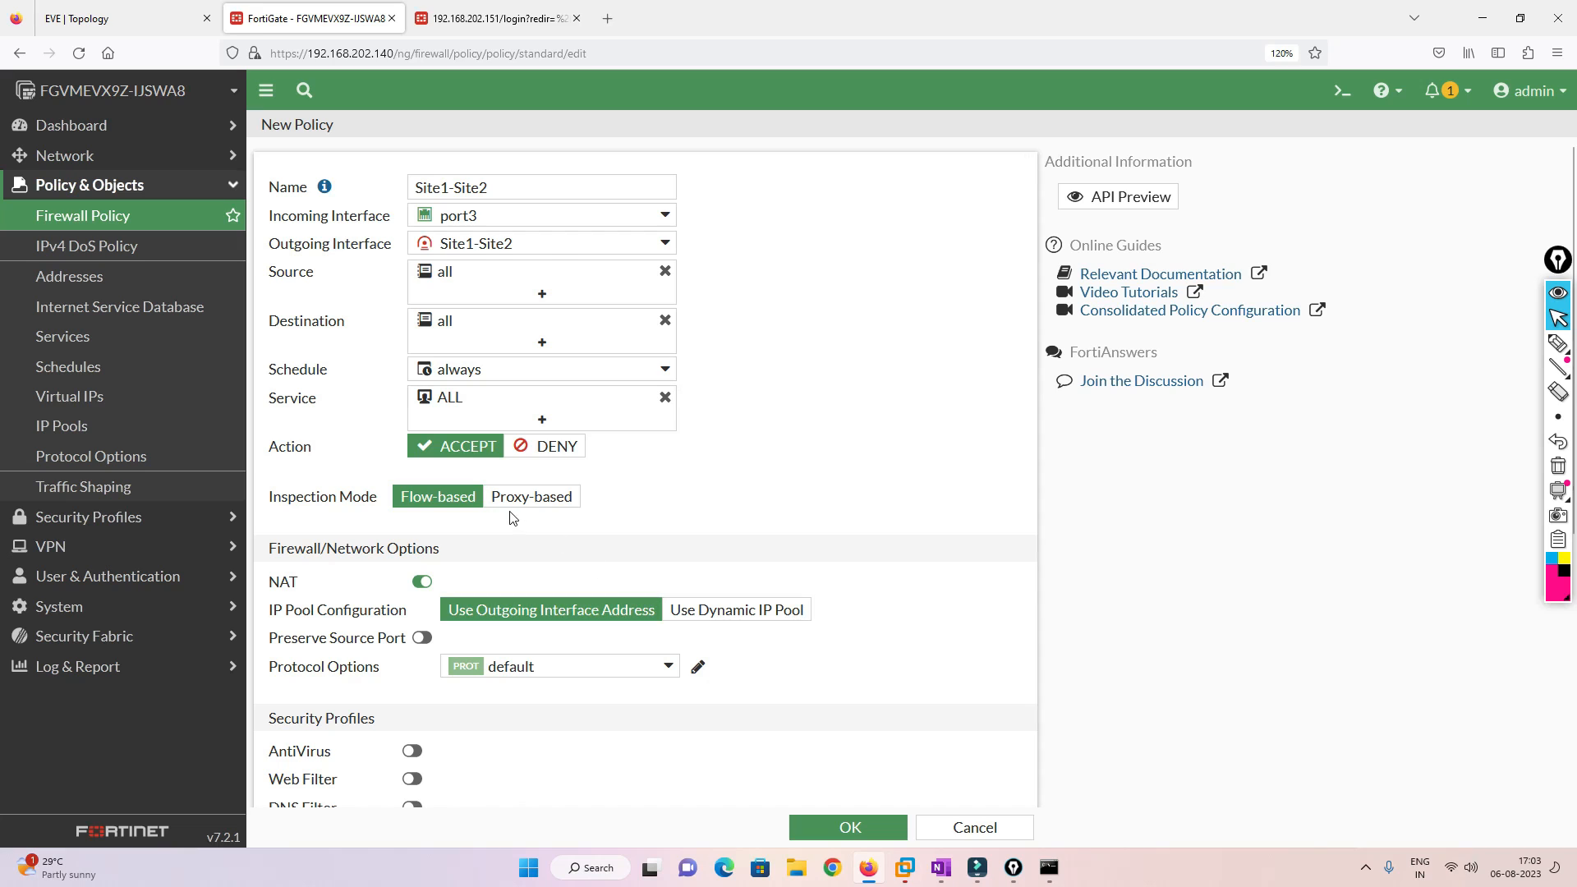
# - Disable NAT on the Site1-Site2 policy and save it
pyautogui.scroll(-3, 645, 544)
pyautogui.scroll(-3, 645, 545)
pyautogui.click(422, 258)
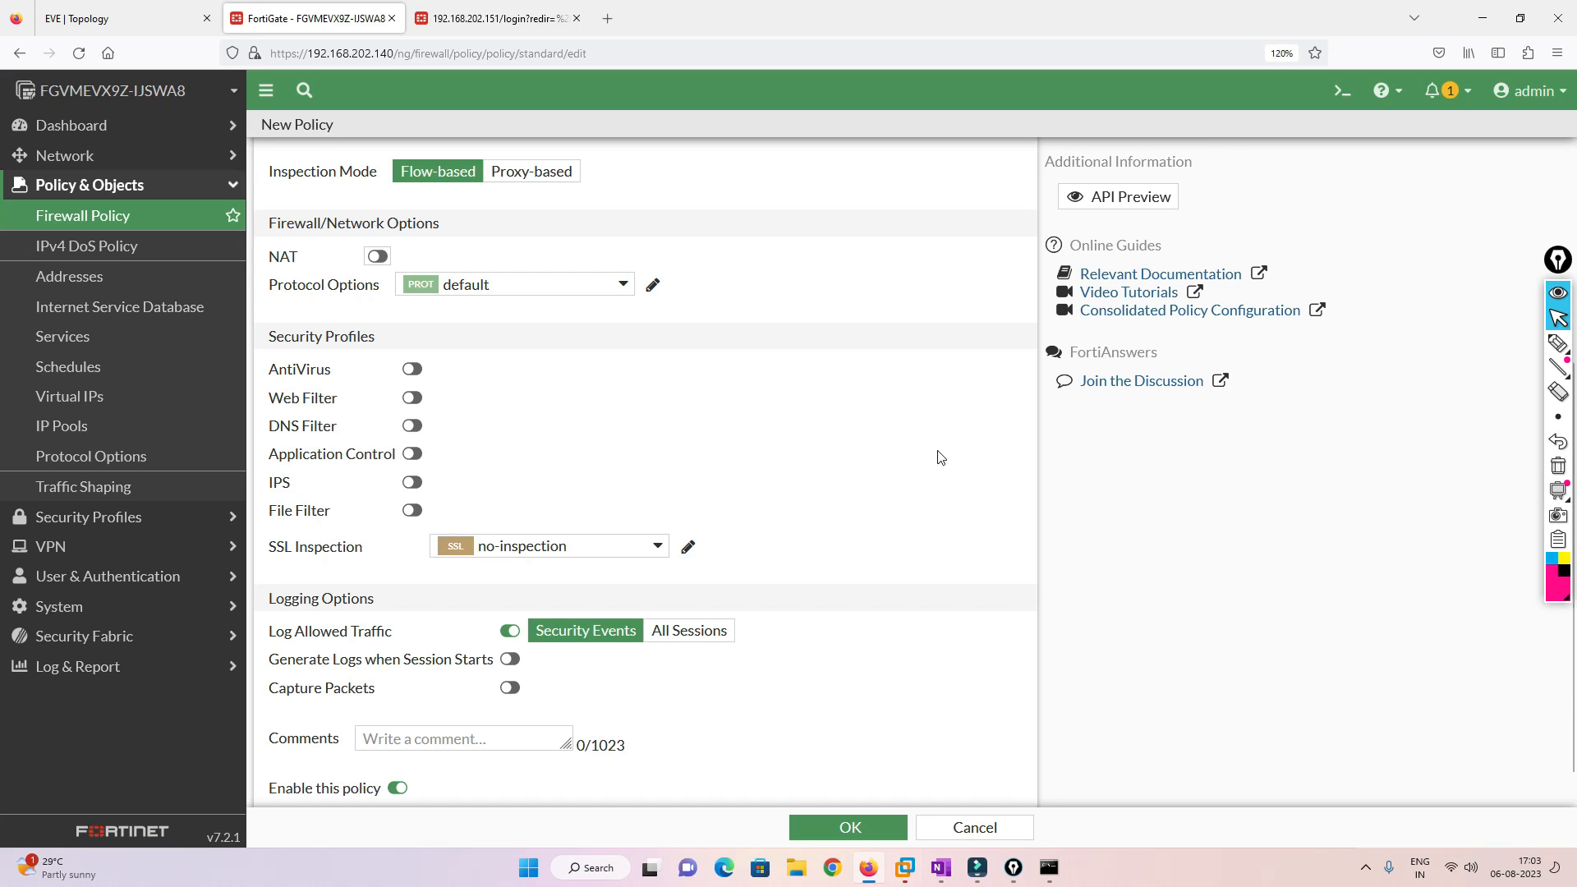
pyautogui.scroll(-1, 915, 526)
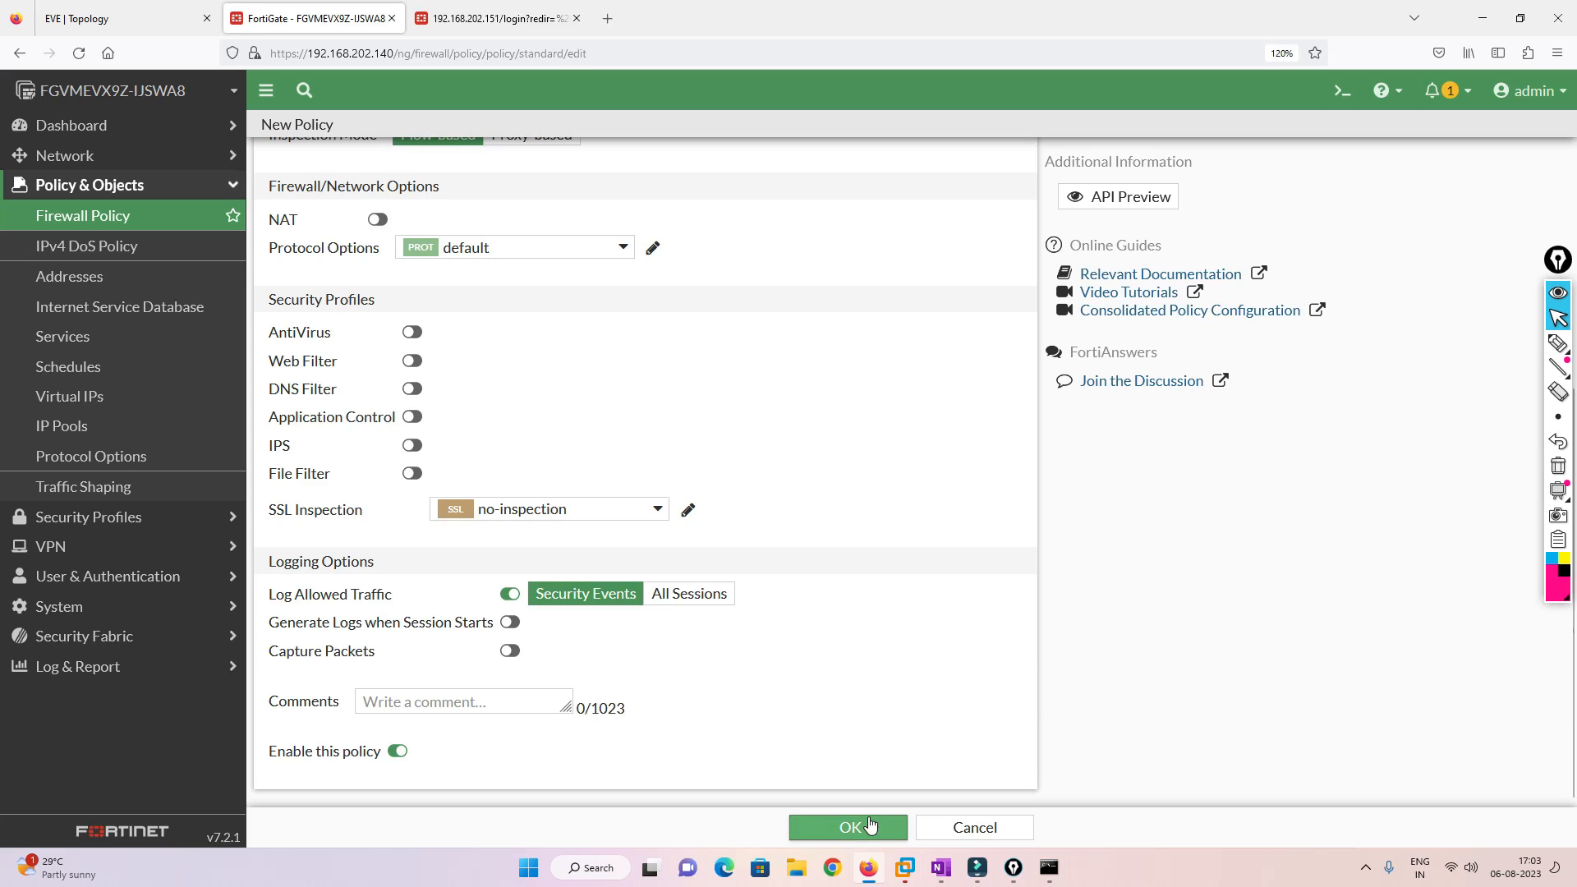
pyautogui.click(803, 827)
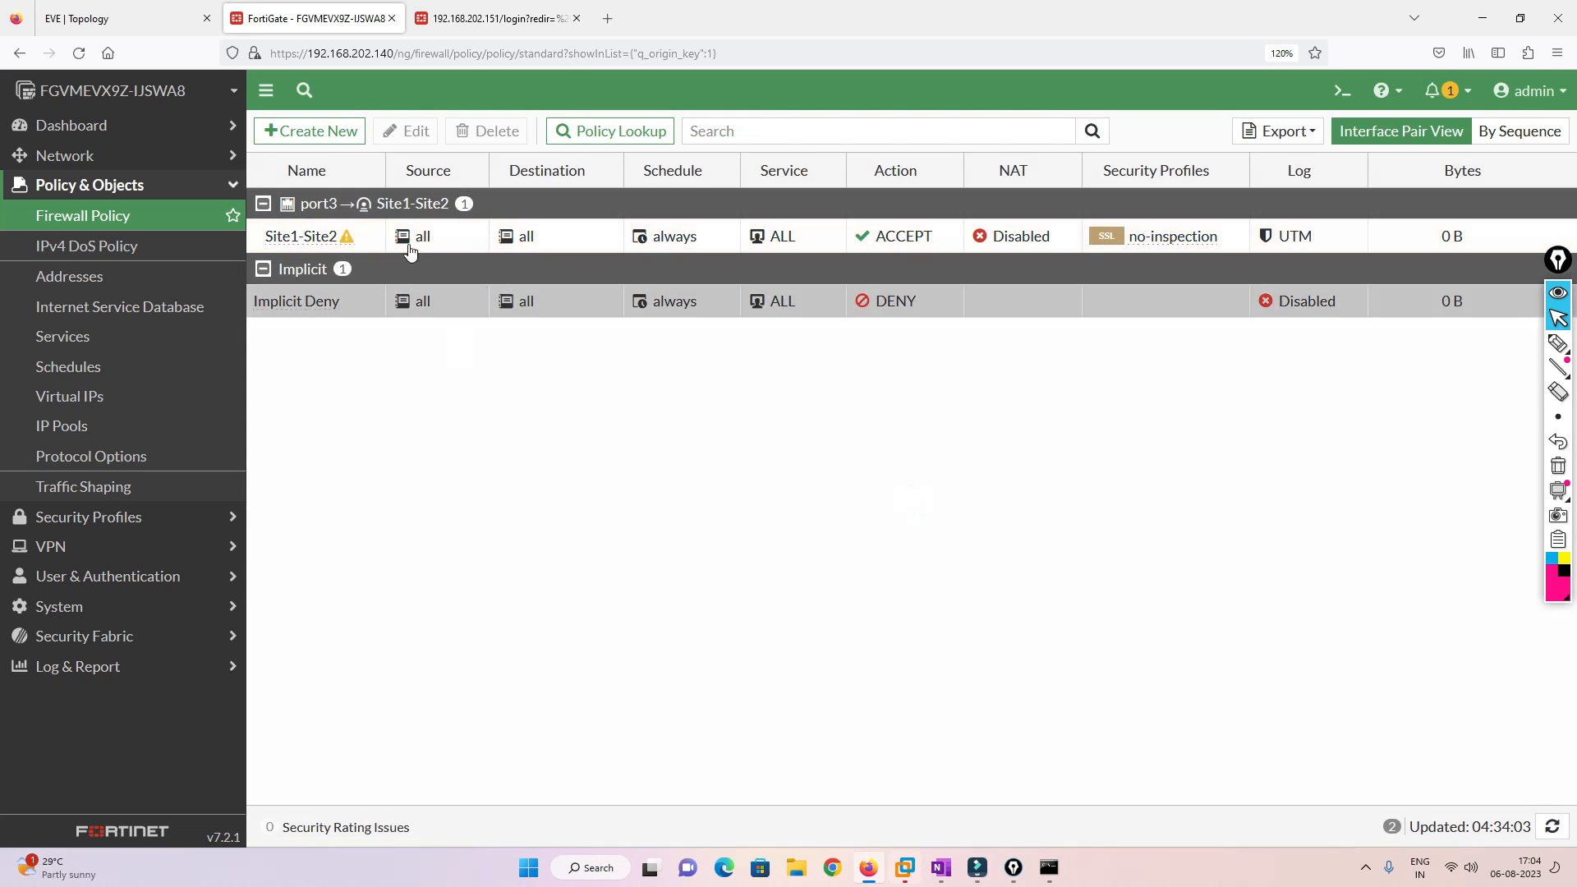
# - Create a reverse clone of the Site1-Site2 policy for traffic from the tunnel to port3, and inspect the cloned entry
pyautogui.rightClick(297, 237)
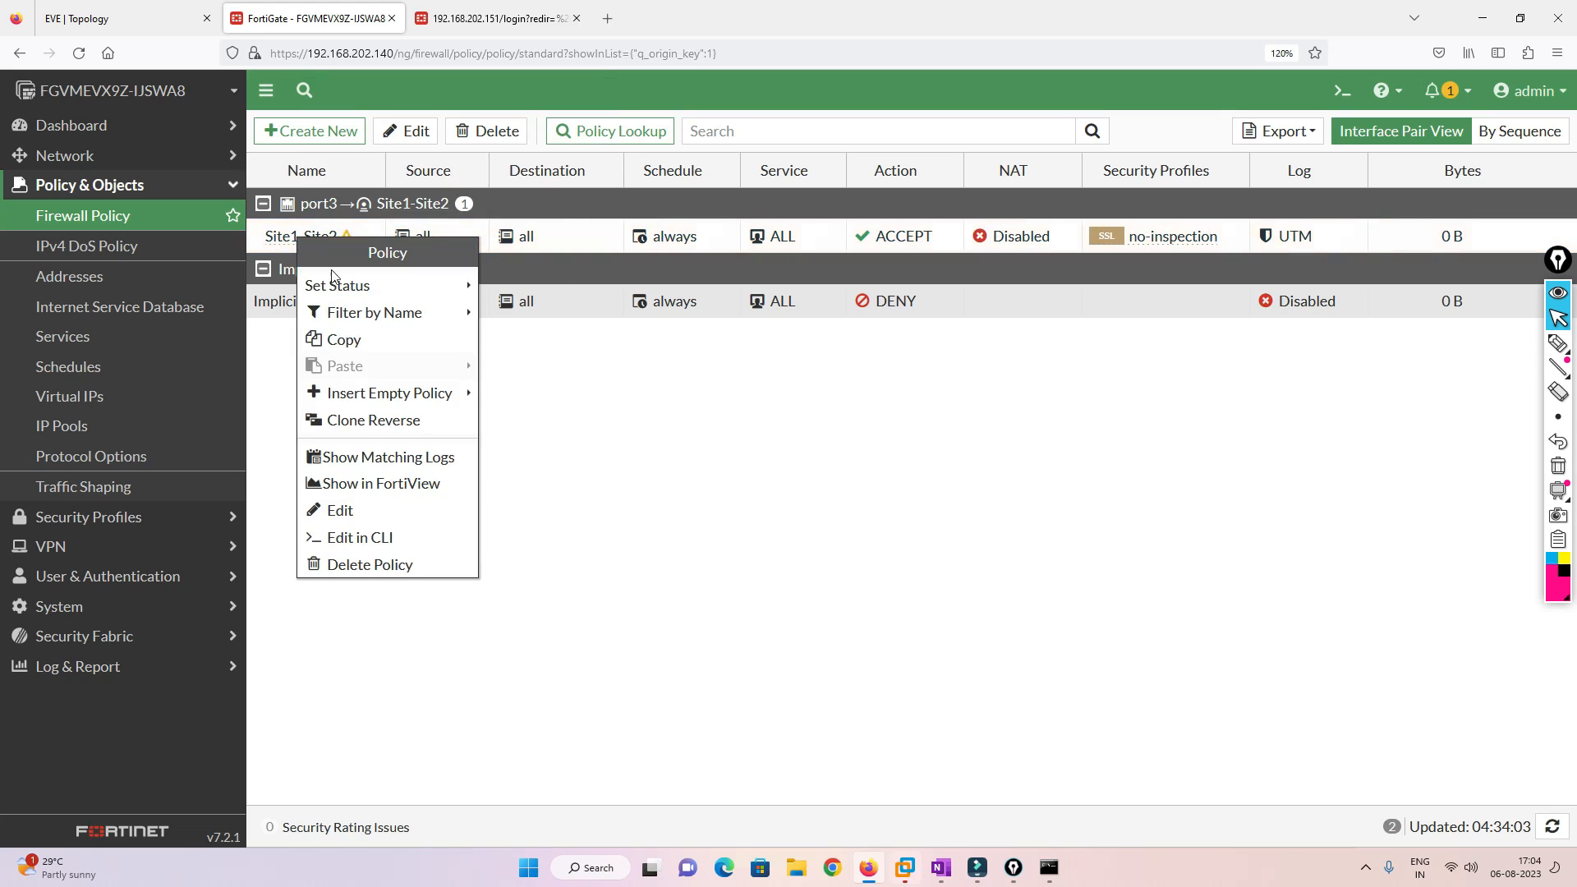
pyautogui.click(349, 420)
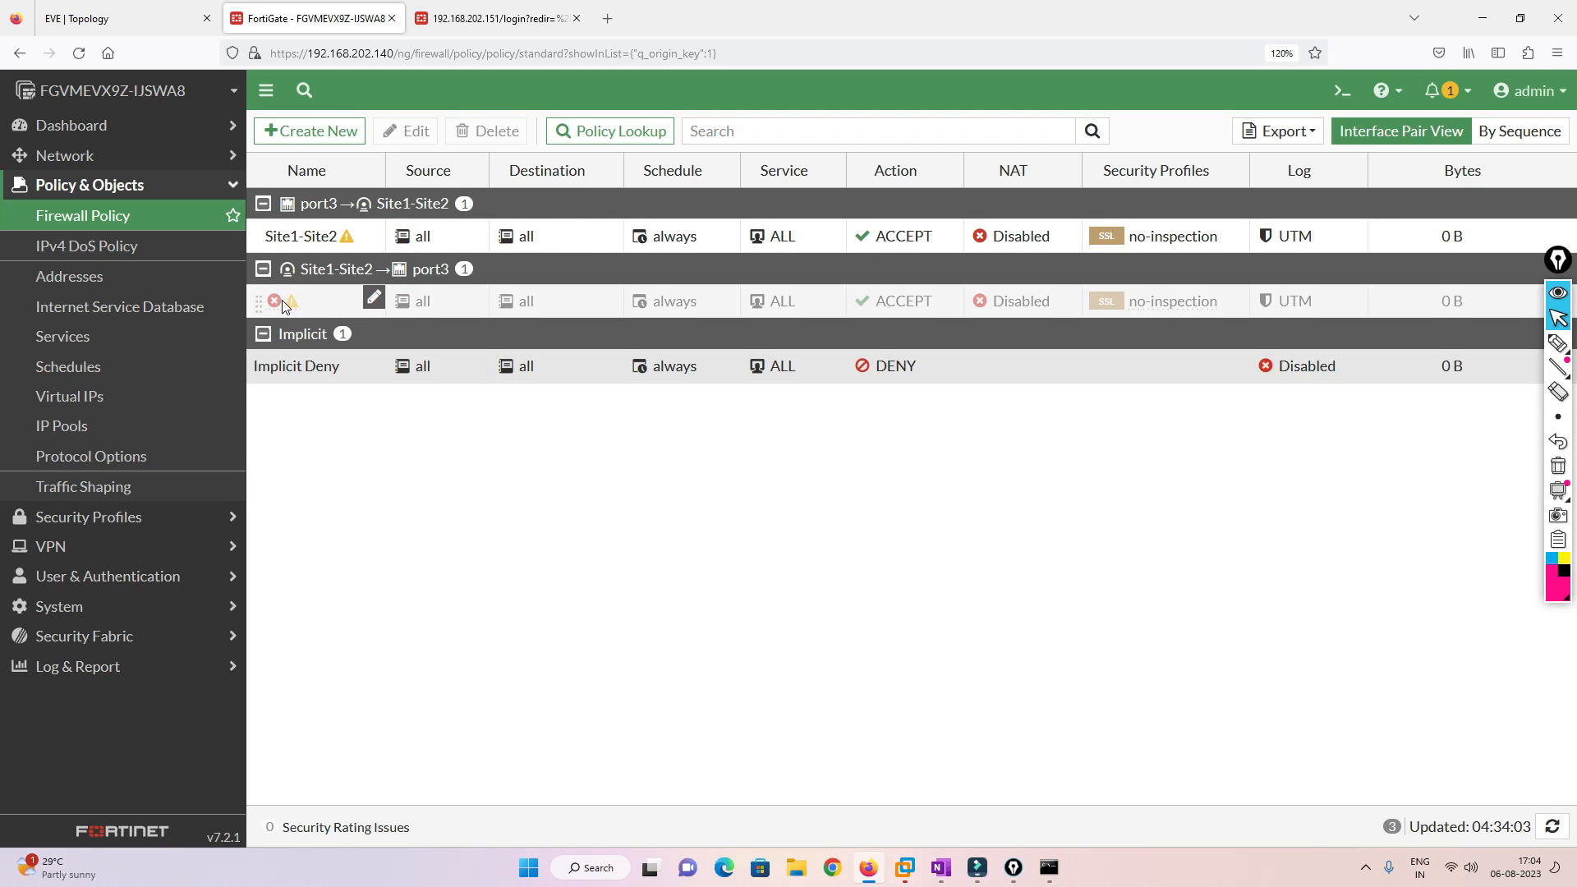
pyautogui.moveTo(277, 305)
pyautogui.moveTo(326, 241)
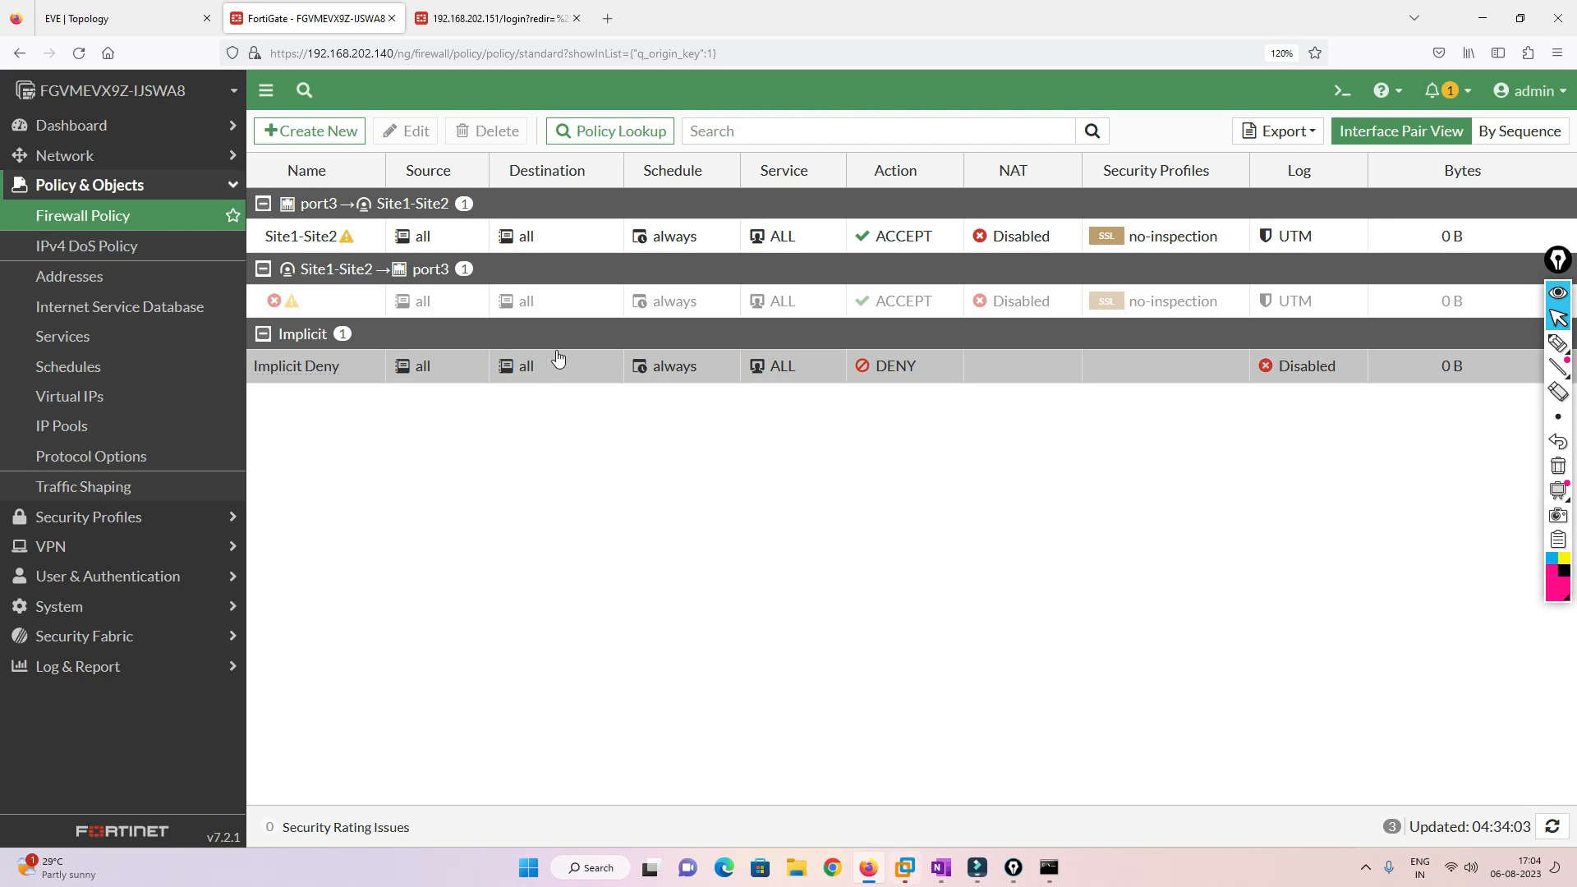
pyautogui.click(103, 545)
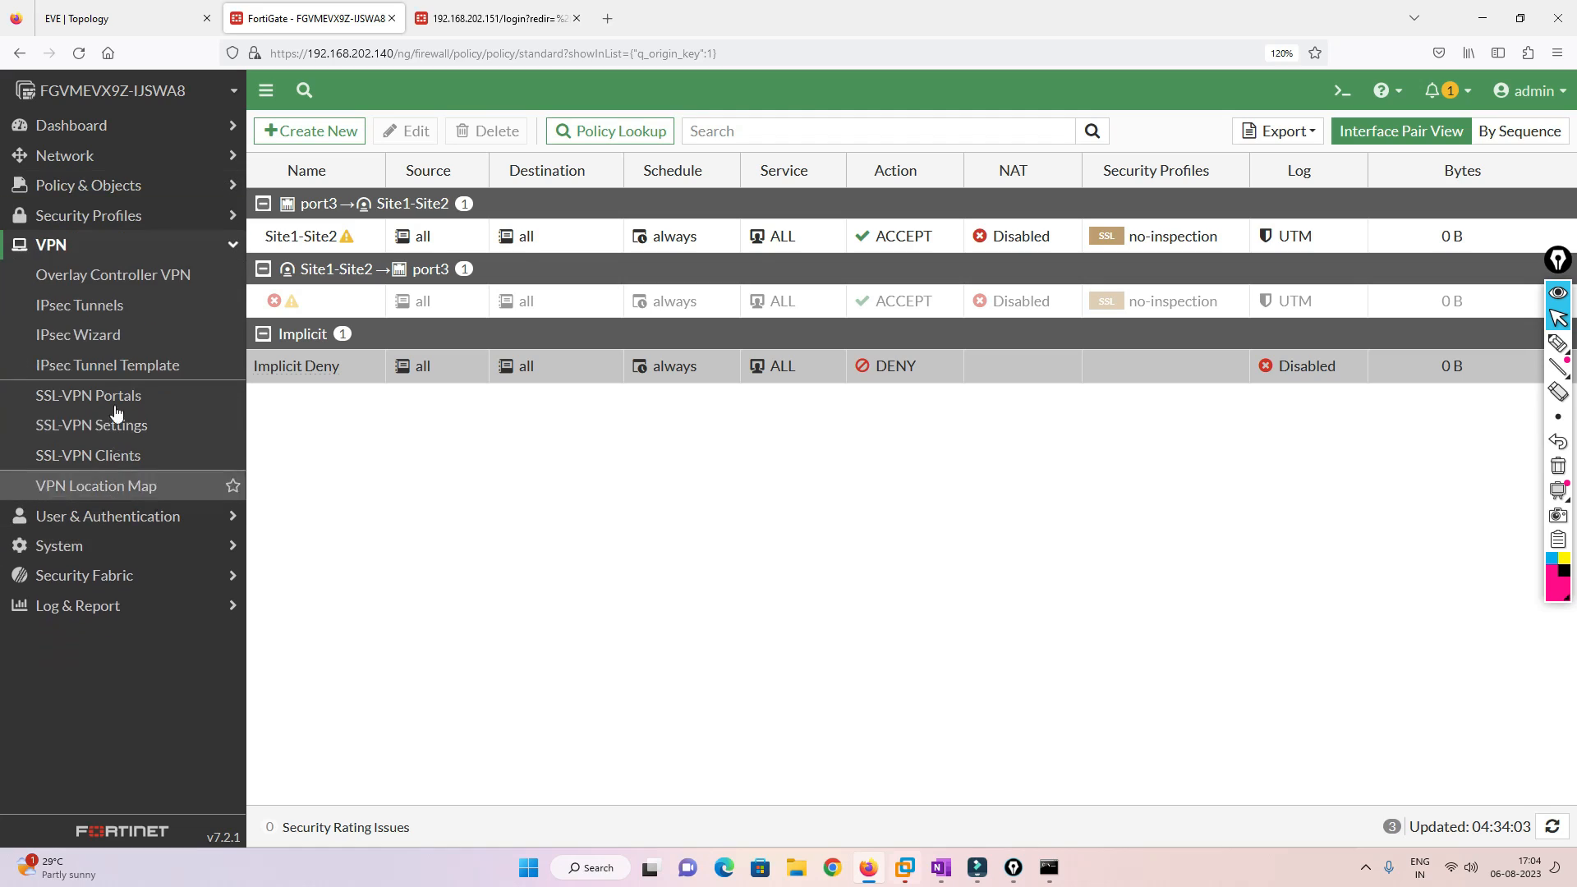
pyautogui.click(89, 185)
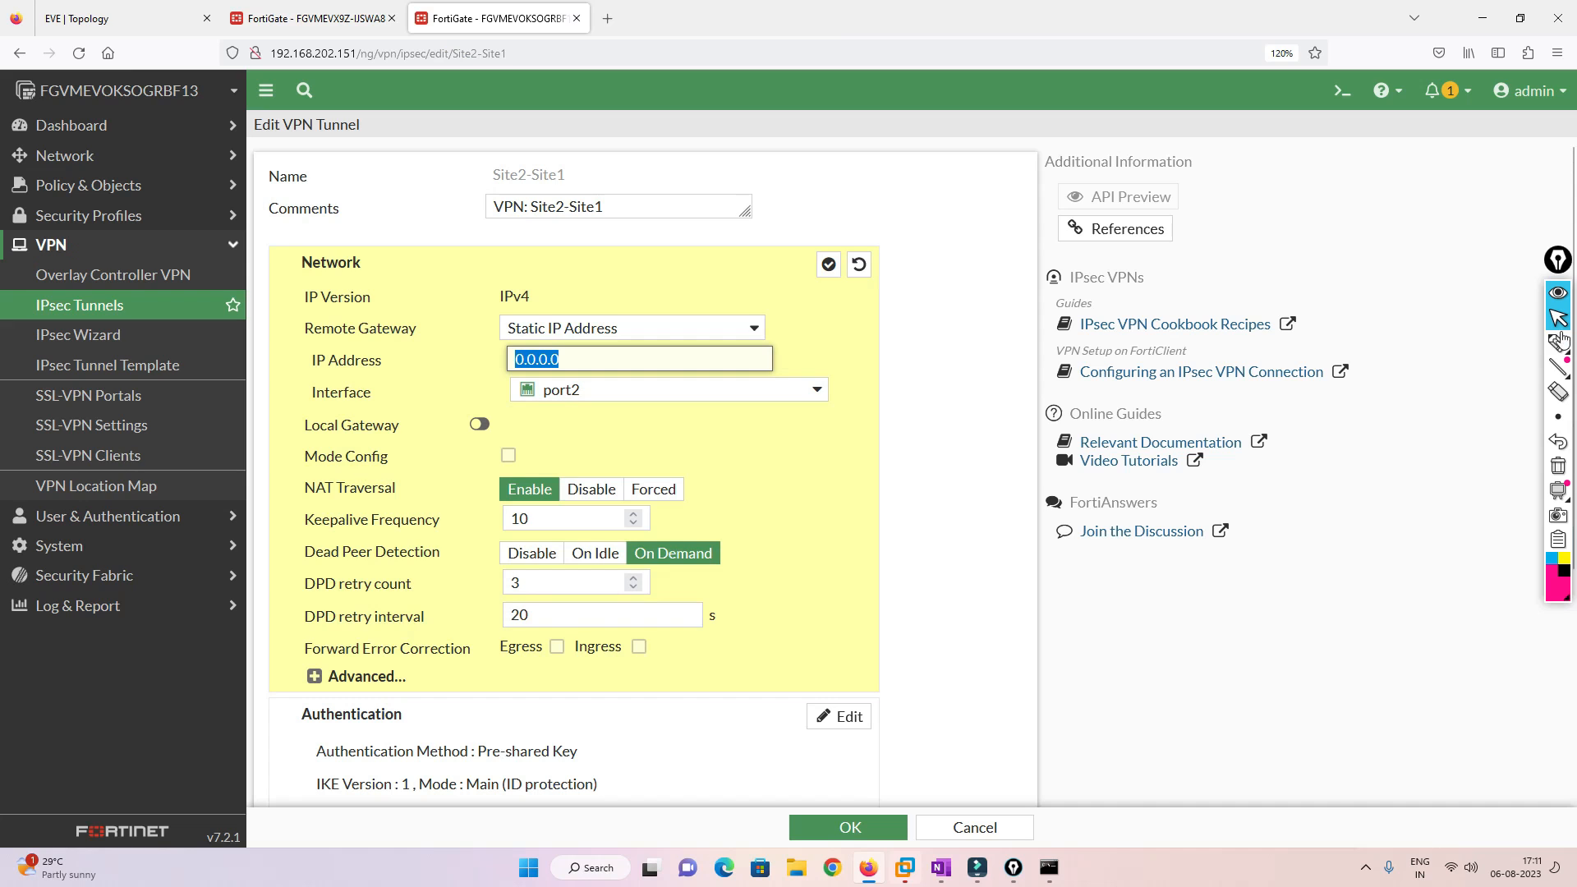
# - Annotate the Site2-Site1 tunnel's remote gateway settings with pen arrows and a handwritten note, and clear the ink
pyautogui.click(1558, 343)
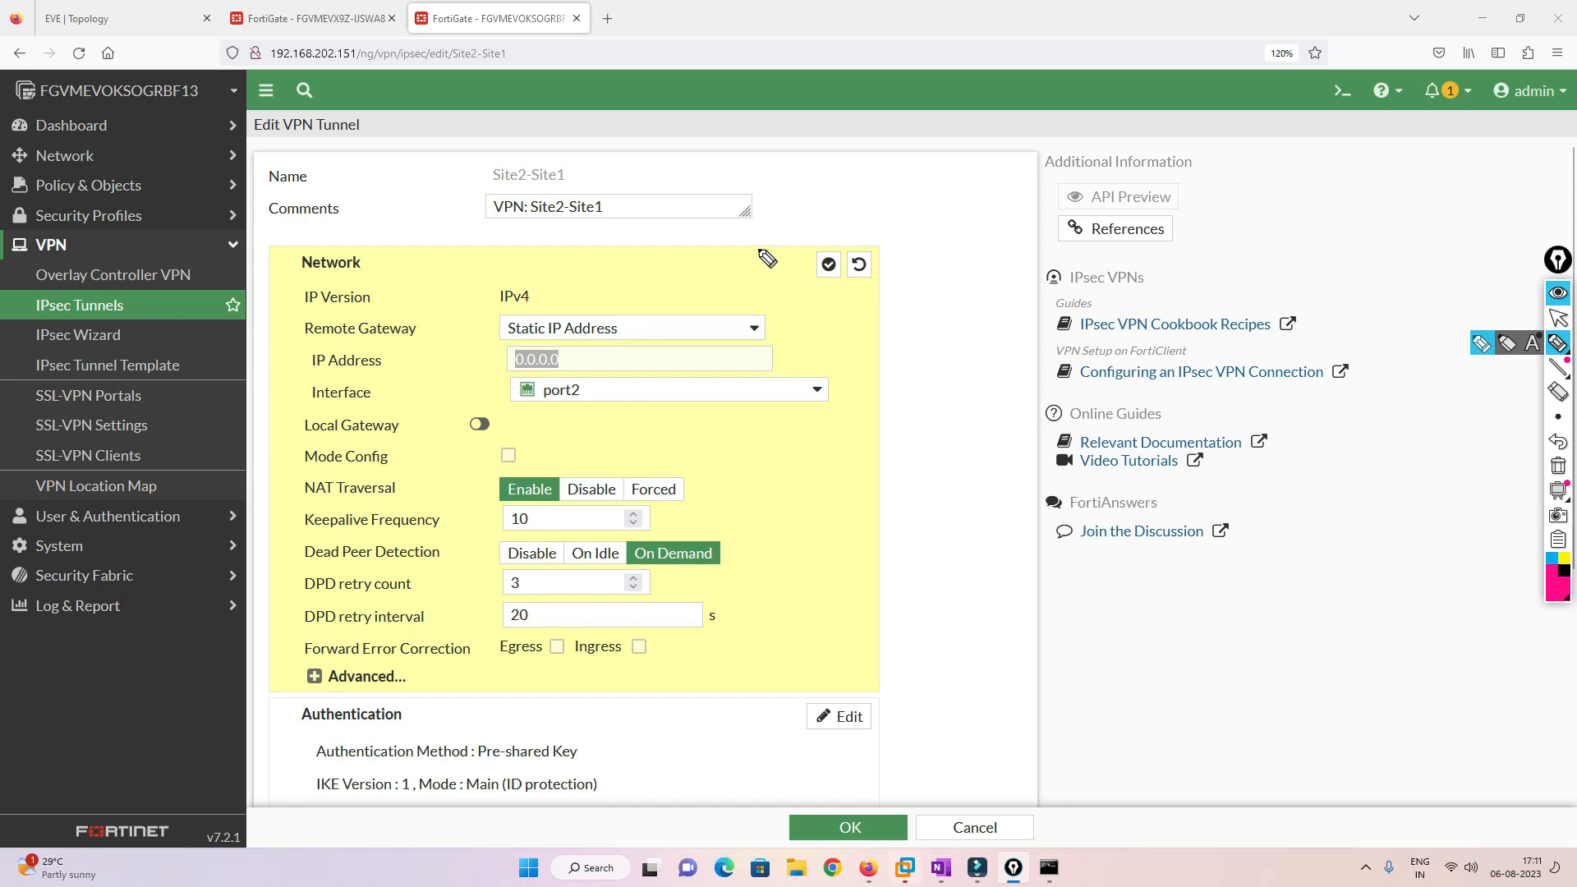
pyautogui.moveTo(671, 258)
pyautogui.mouseDown()
pyautogui.moveTo(642, 289)
pyautogui.moveTo(670, 294)
pyautogui.mouseUp()
pyautogui.moveTo(886, 195)
pyautogui.mouseDown()
pyautogui.moveTo(876, 172)
pyautogui.moveTo(963, 165)
pyautogui.moveTo(936, 225)
pyautogui.moveTo(996, 220)
pyautogui.moveTo(953, 253)
pyautogui.moveTo(1014, 223)
pyautogui.mouseUp()
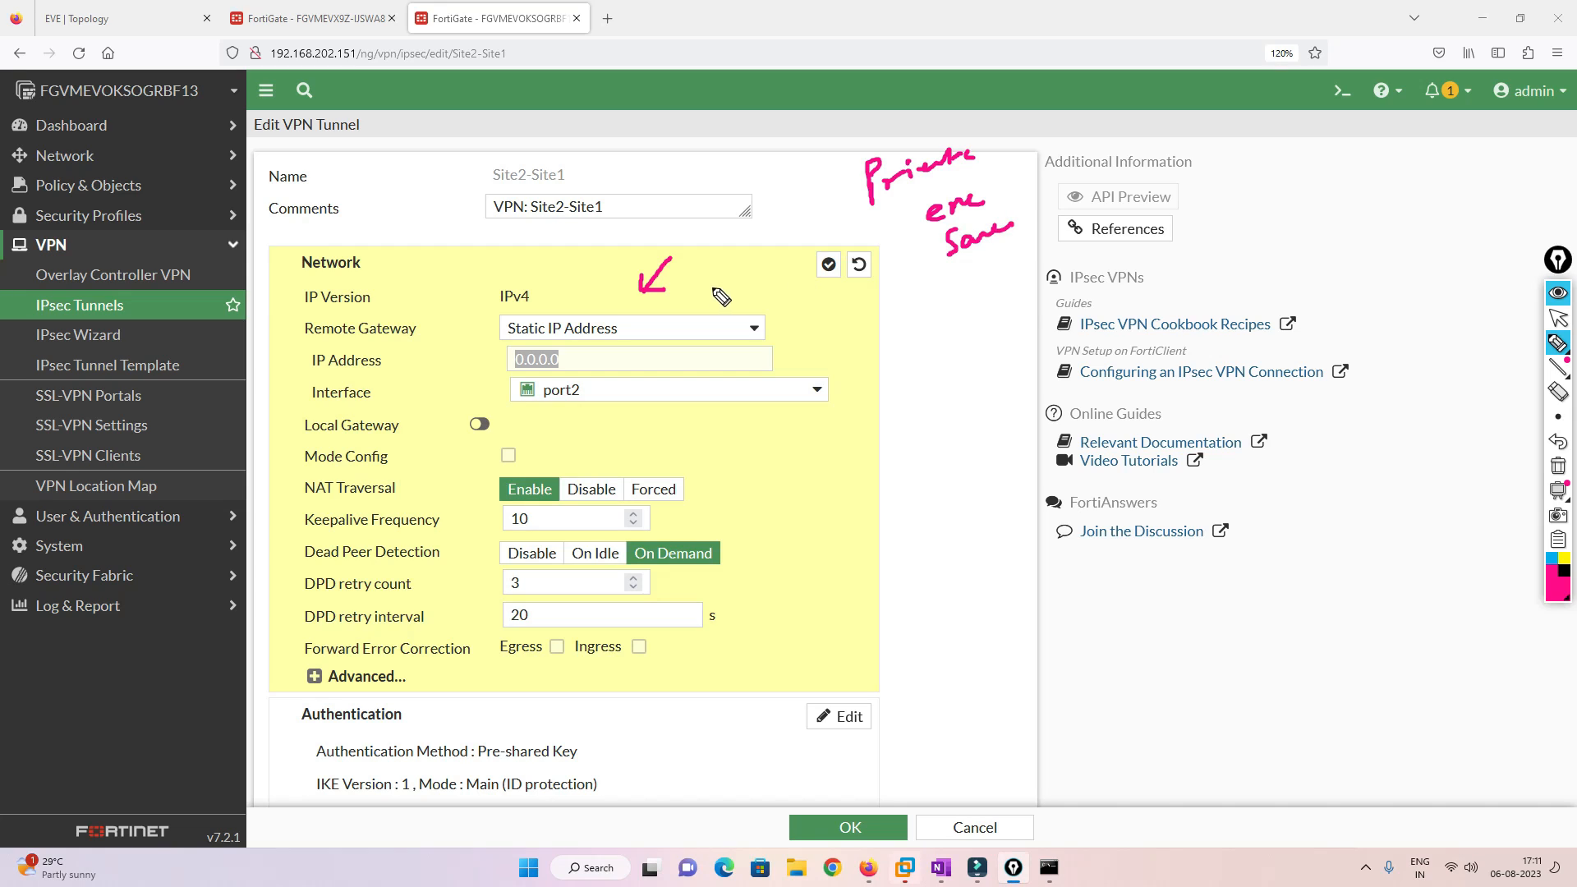
pyautogui.moveTo(713, 265)
pyautogui.mouseDown()
pyautogui.moveTo(682, 298)
pyautogui.moveTo(716, 304)
pyautogui.mouseUp()
pyautogui.click(1558, 466)
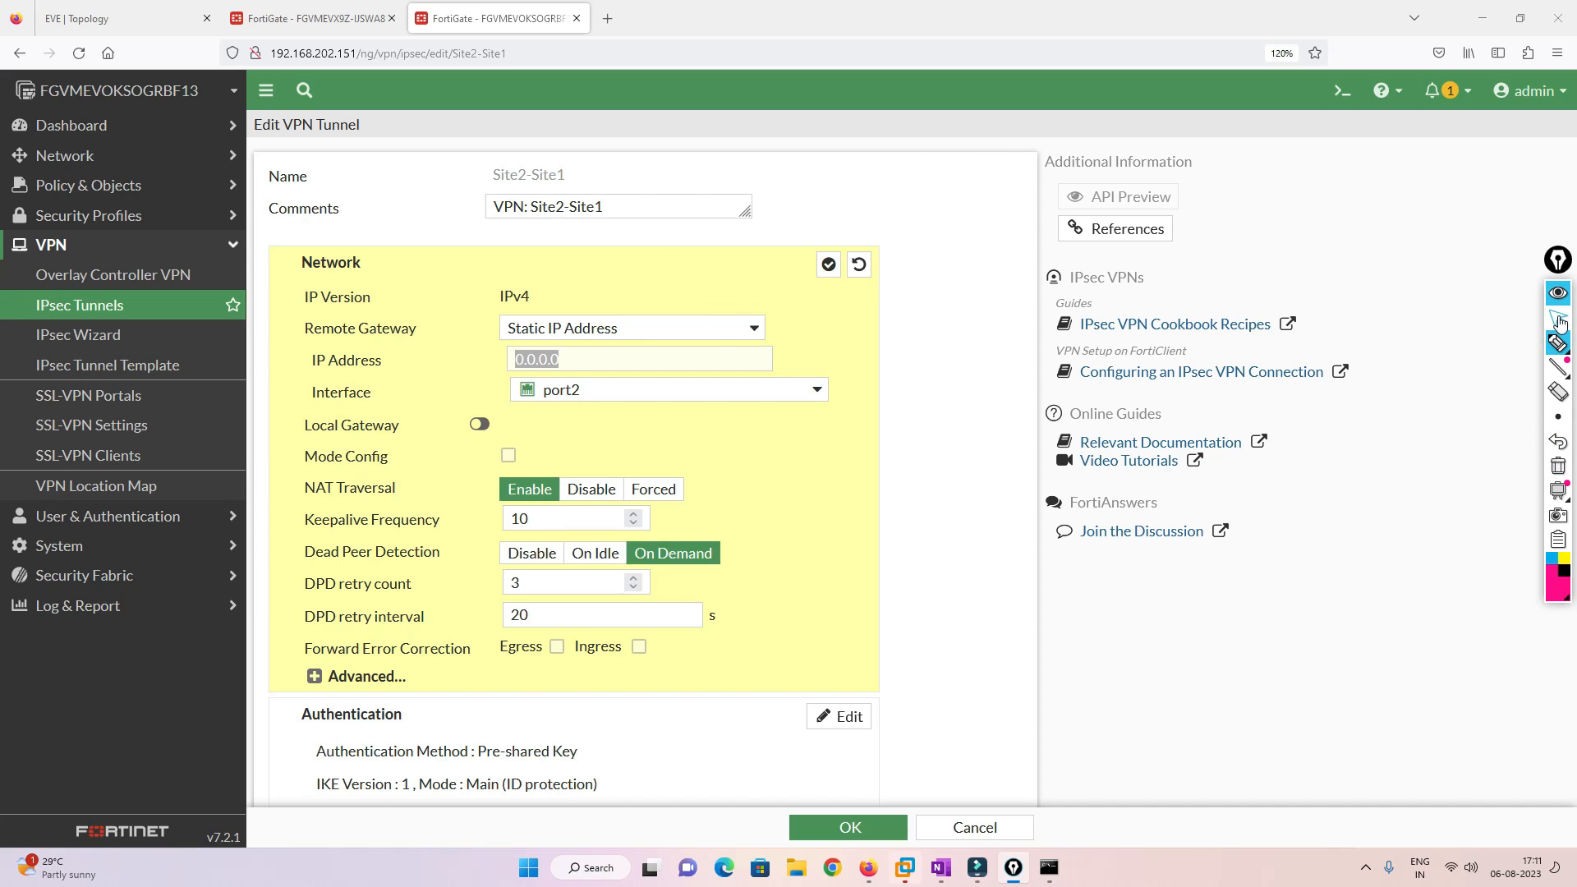
pyautogui.click(1560, 318)
# - On the EVE topology, draw arrows from Site2's firewall and Site1's 200.1.1.10 towards the NAT area, underline both NAT addresses, and mark 201.1.1.50 and 201.1.1.10
pyautogui.click(123, 18)
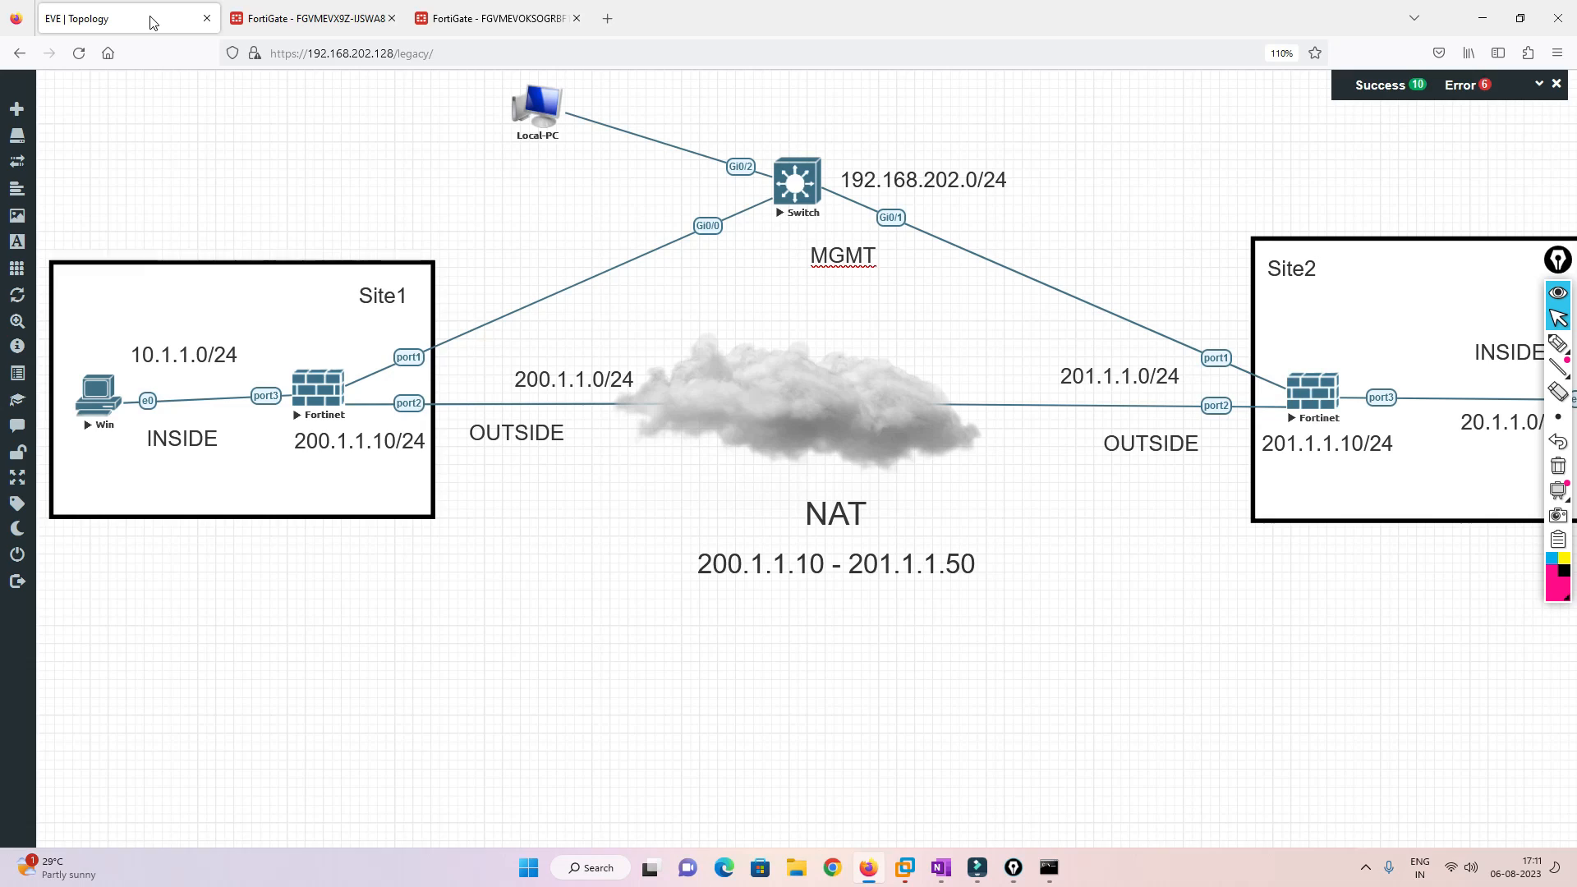
pyautogui.click(1560, 346)
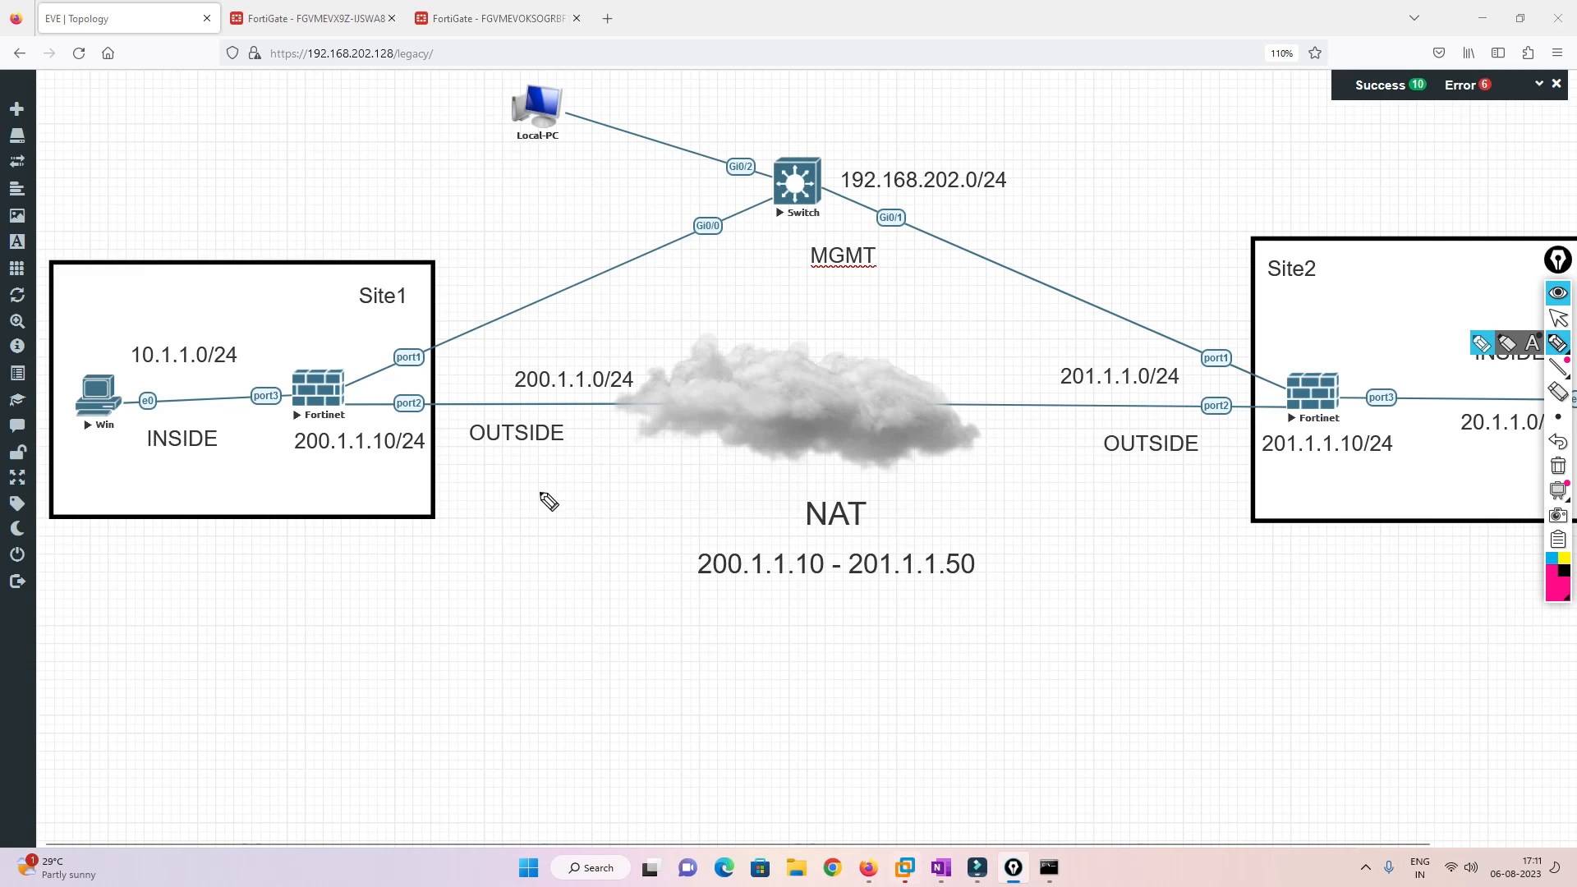
pyautogui.moveTo(1290, 396)
pyautogui.mouseDown()
pyautogui.moveTo(1006, 252)
pyautogui.moveTo(891, 268)
pyautogui.moveTo(922, 280)
pyautogui.mouseUp()
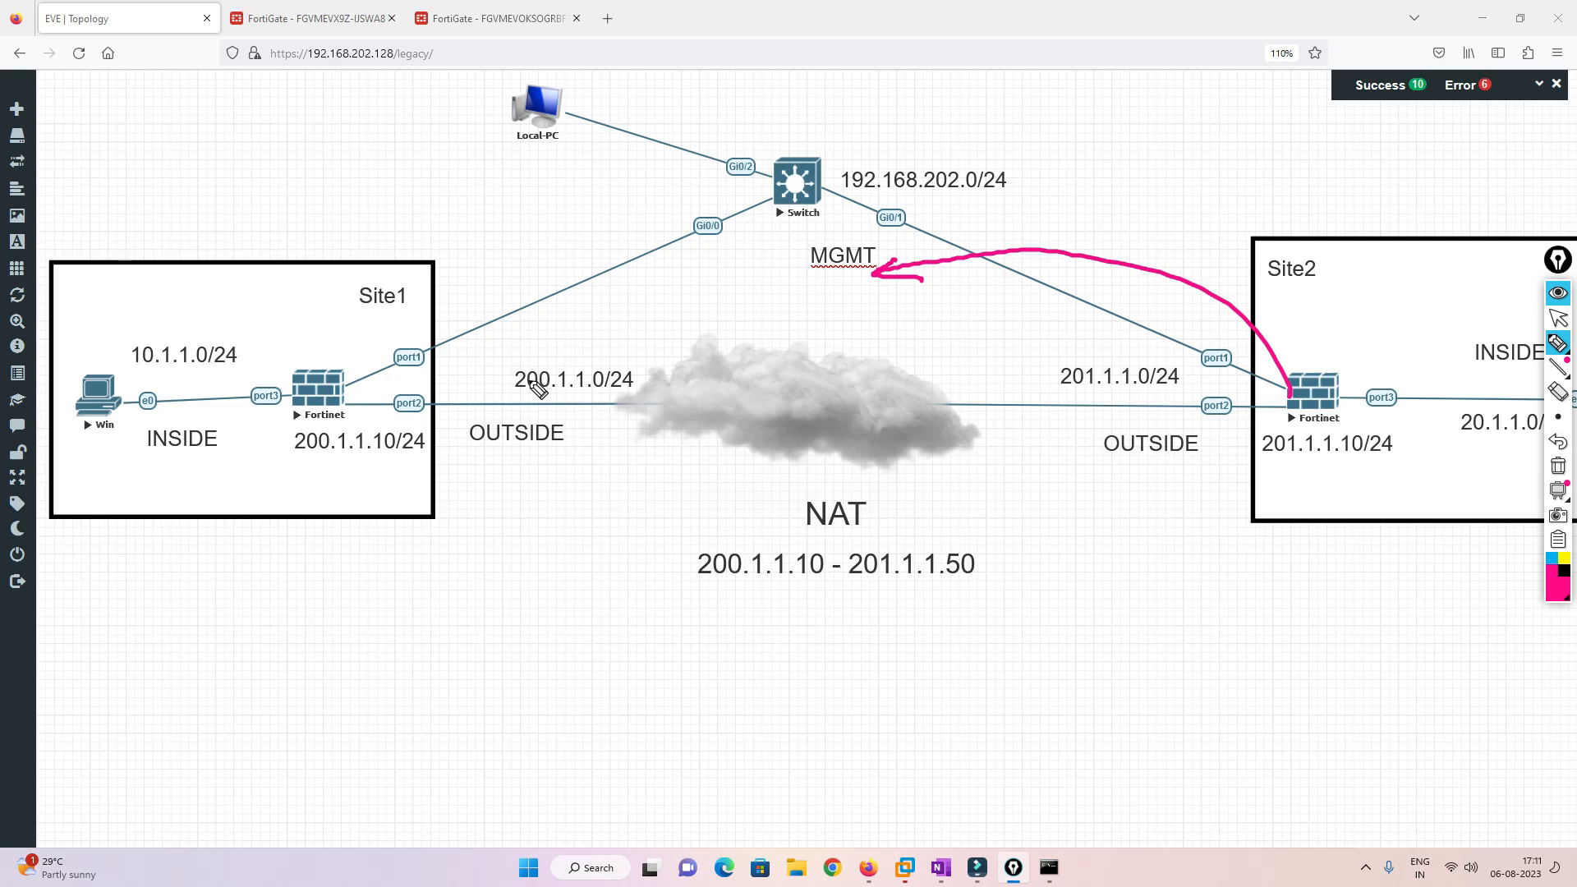
pyautogui.moveTo(295, 458); pyautogui.dragTo(738, 509)
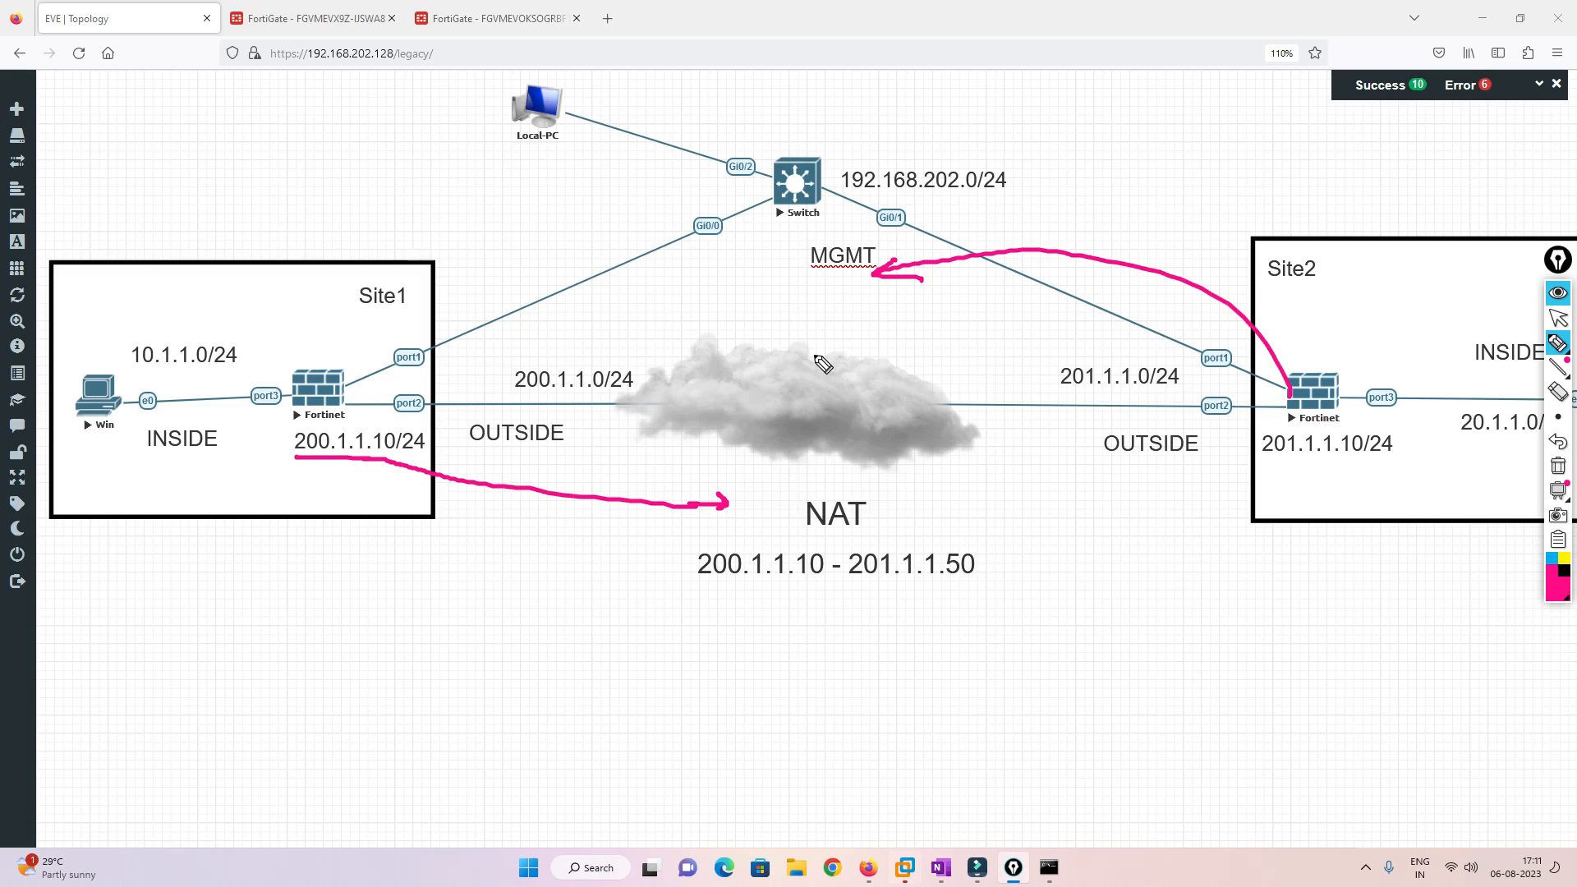
pyautogui.moveTo(697, 584); pyautogui.dragTo(967, 582)
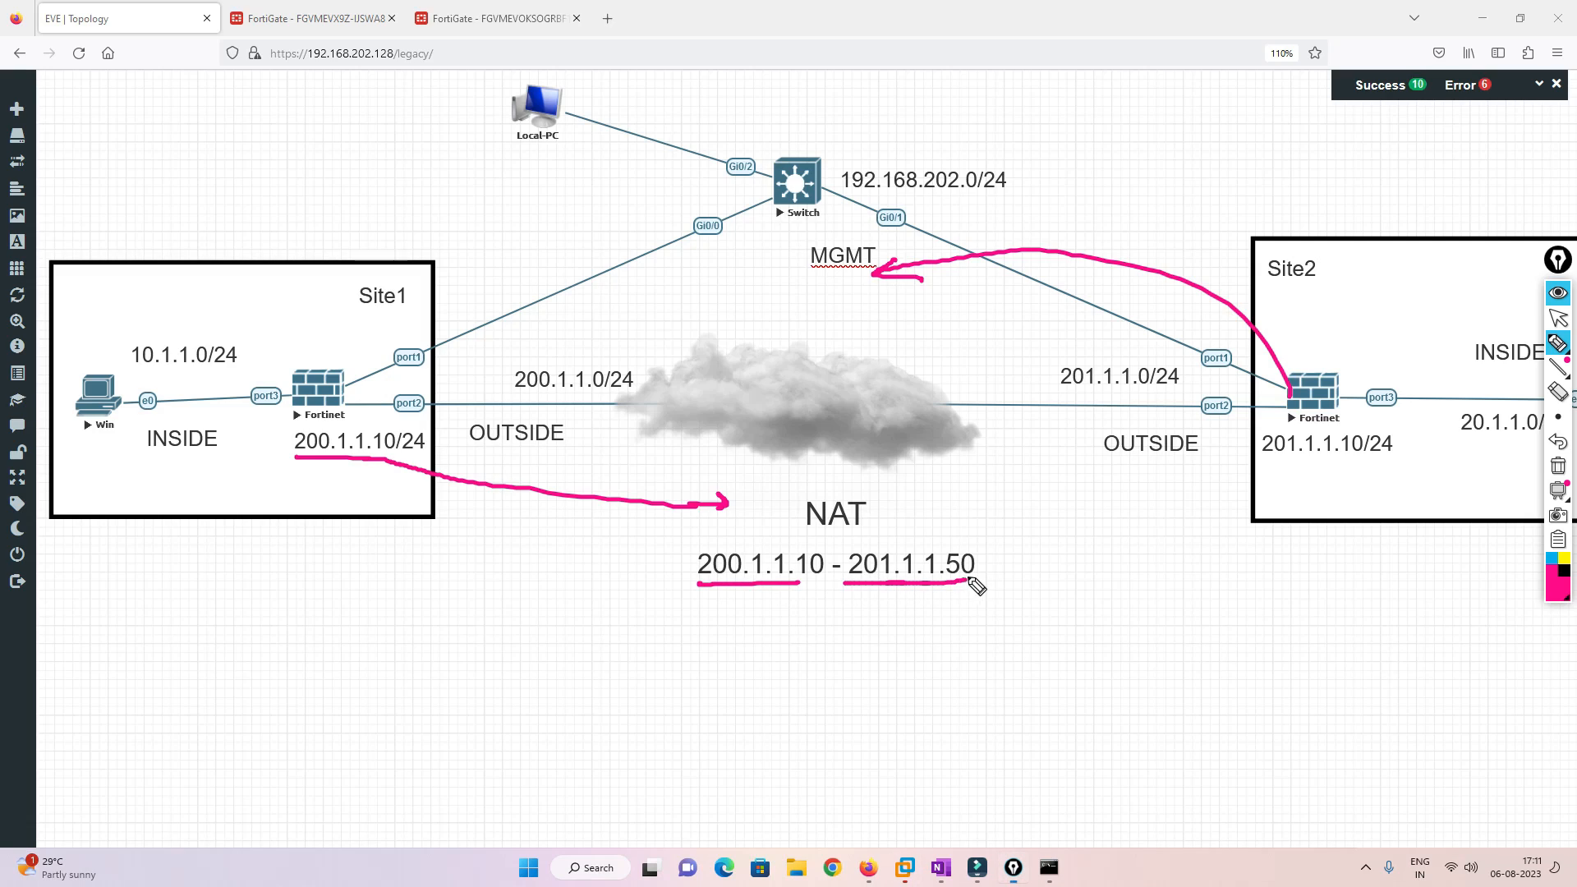
pyautogui.moveTo(990, 526); pyautogui.dragTo(989, 543)
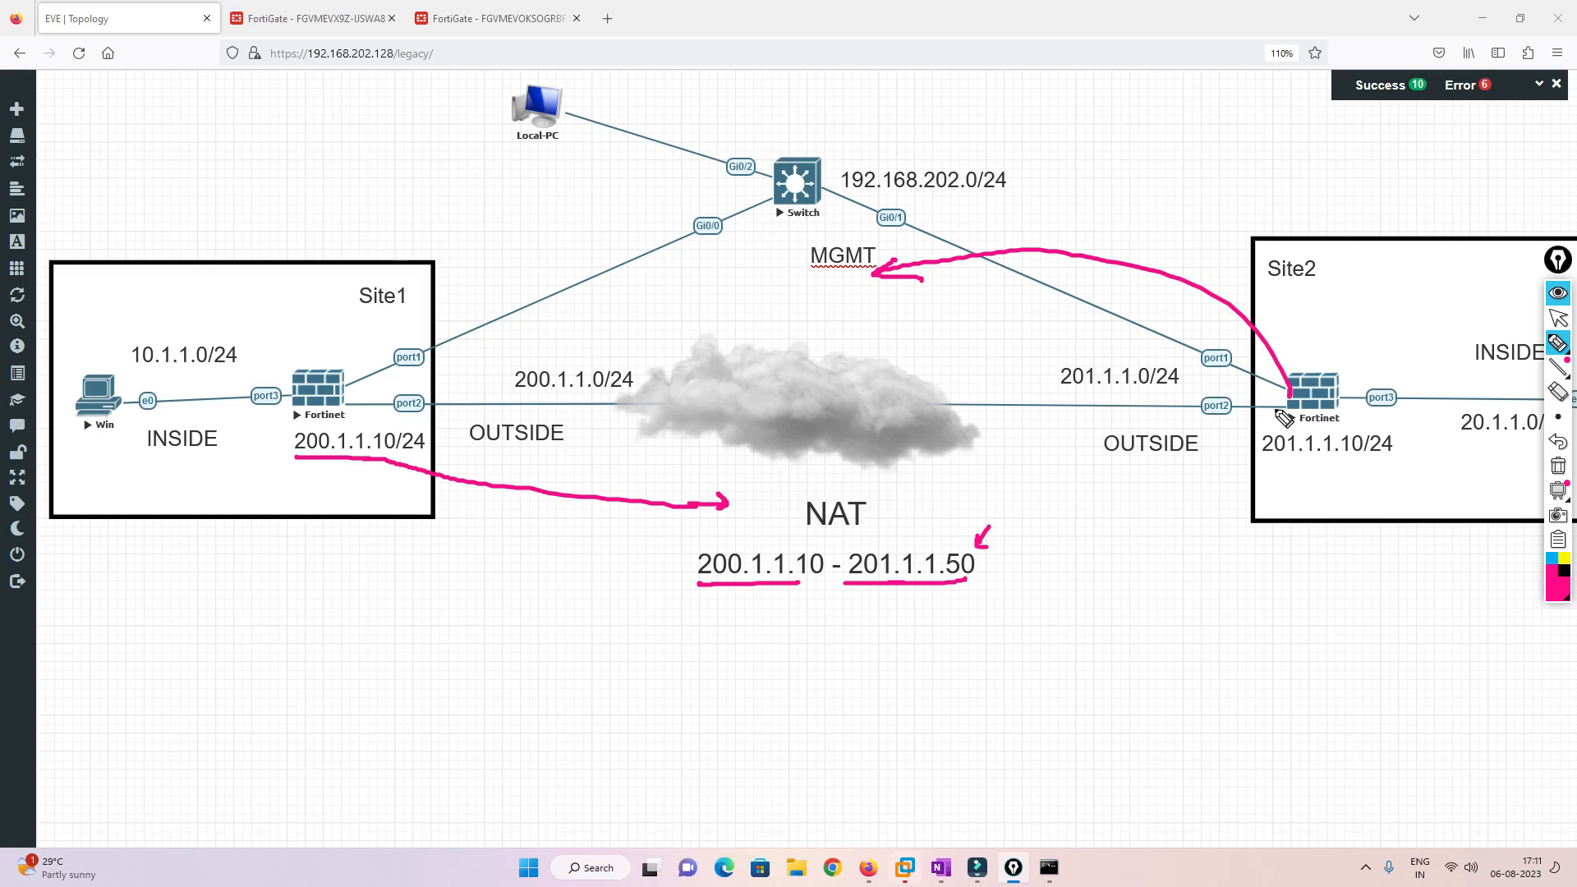
pyautogui.moveTo(1278, 432); pyautogui.dragTo(1291, 432)
# - Circle Site1, its outside address 200.1.1.10/24 and the NAT address 201.1.1.50 on the topology, and point arrows at 201.1.1.50
pyautogui.moveTo(362, 314); pyautogui.dragTo(433, 325)
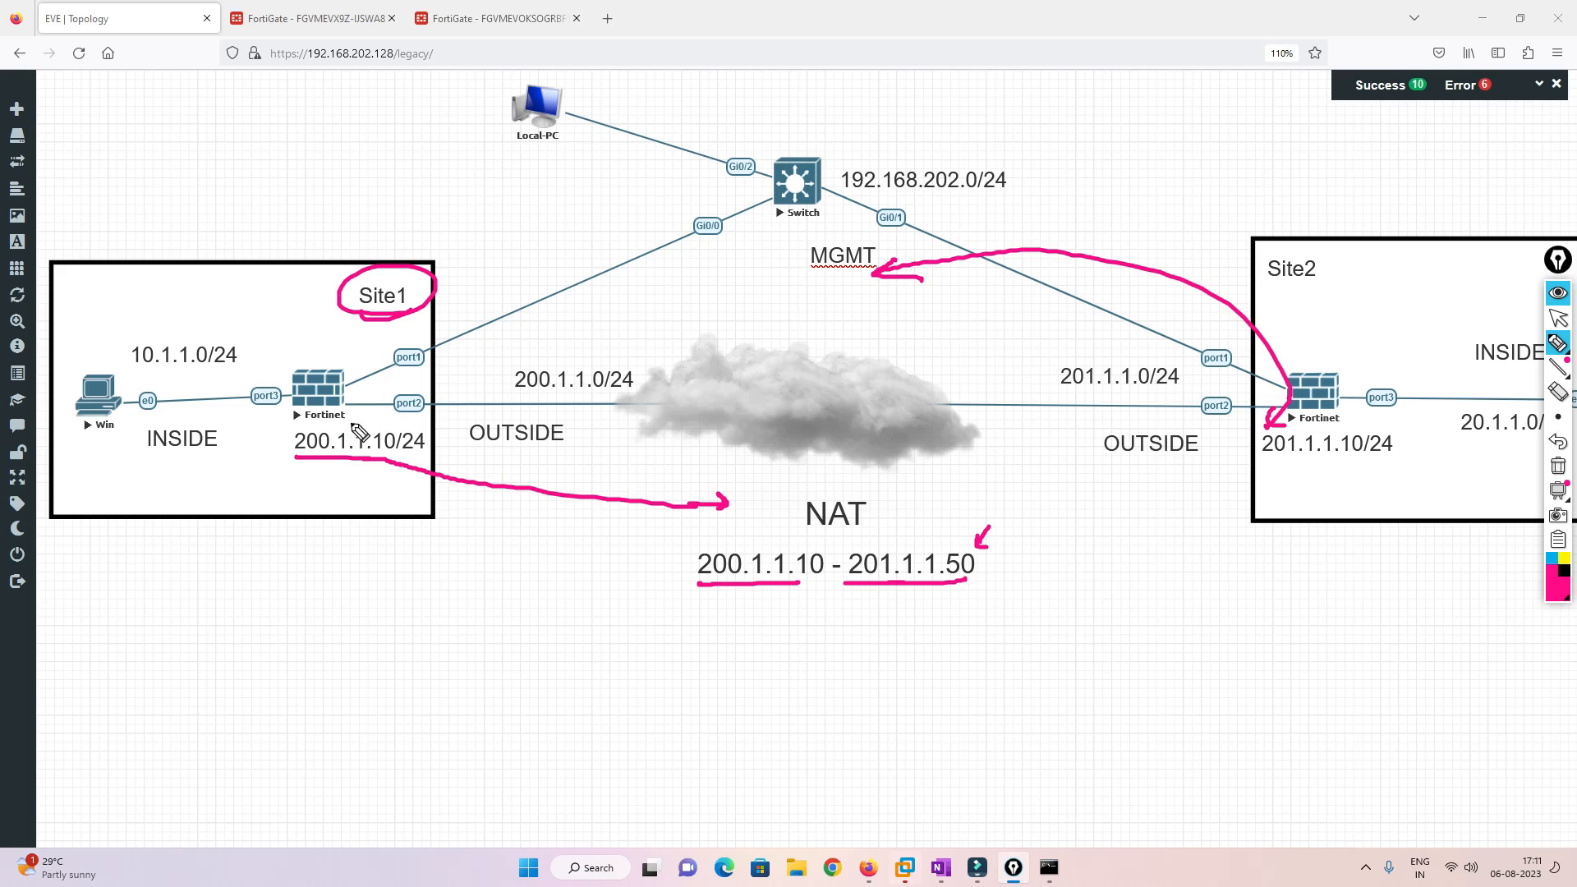
pyautogui.moveTo(353, 407)
pyautogui.mouseDown()
pyautogui.moveTo(429, 394)
pyautogui.moveTo(327, 412)
pyautogui.mouseUp()
pyautogui.moveTo(938, 538); pyautogui.dragTo(968, 561)
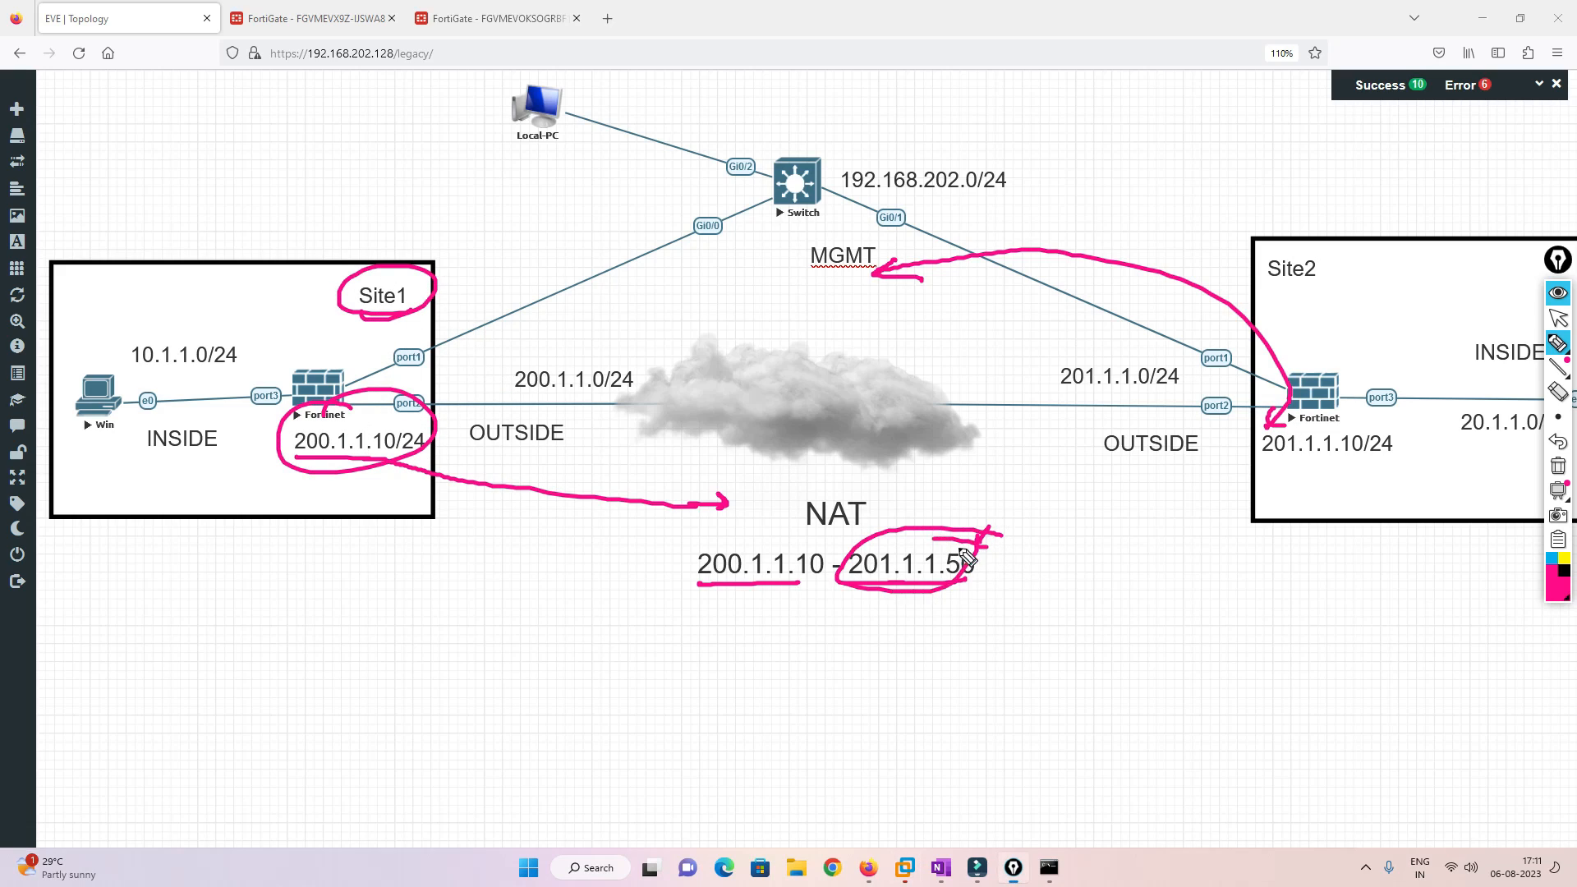
pyautogui.moveTo(1029, 483)
pyautogui.mouseDown()
pyautogui.moveTo(994, 516)
pyautogui.moveTo(1020, 517)
pyautogui.mouseUp()
pyautogui.moveTo(1058, 540); pyautogui.dragTo(1006, 565)
pyautogui.moveTo(1018, 550); pyautogui.dragTo(1033, 569)
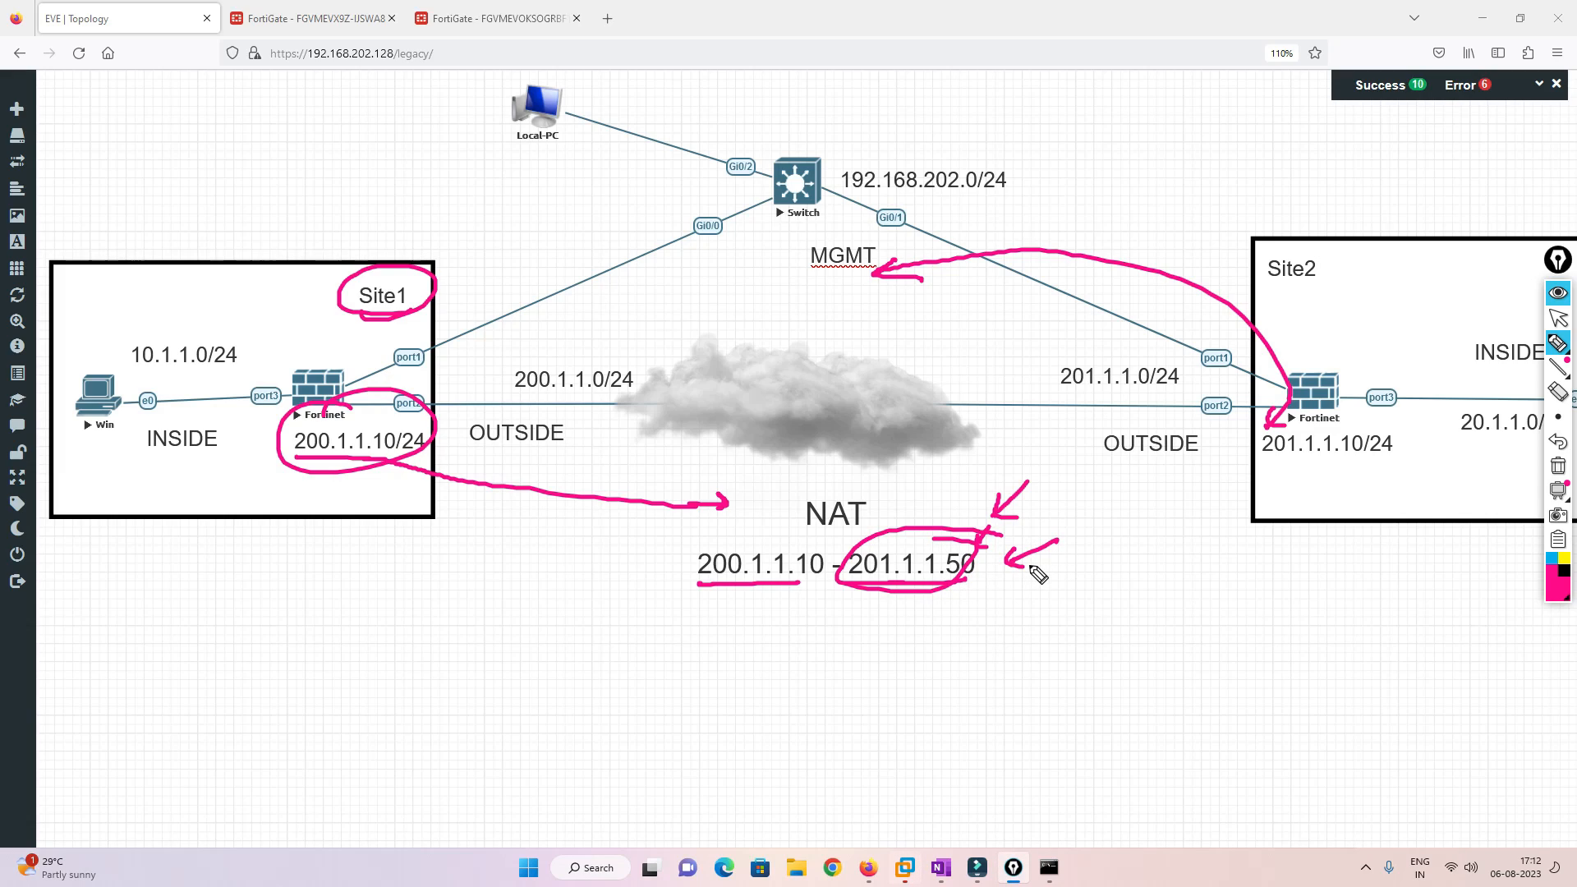
# - Clear the ink from the topology and set the Site2-Site1 tunnel's remote gateway IP address to 201.1.1.50
pyautogui.click(1558, 466)
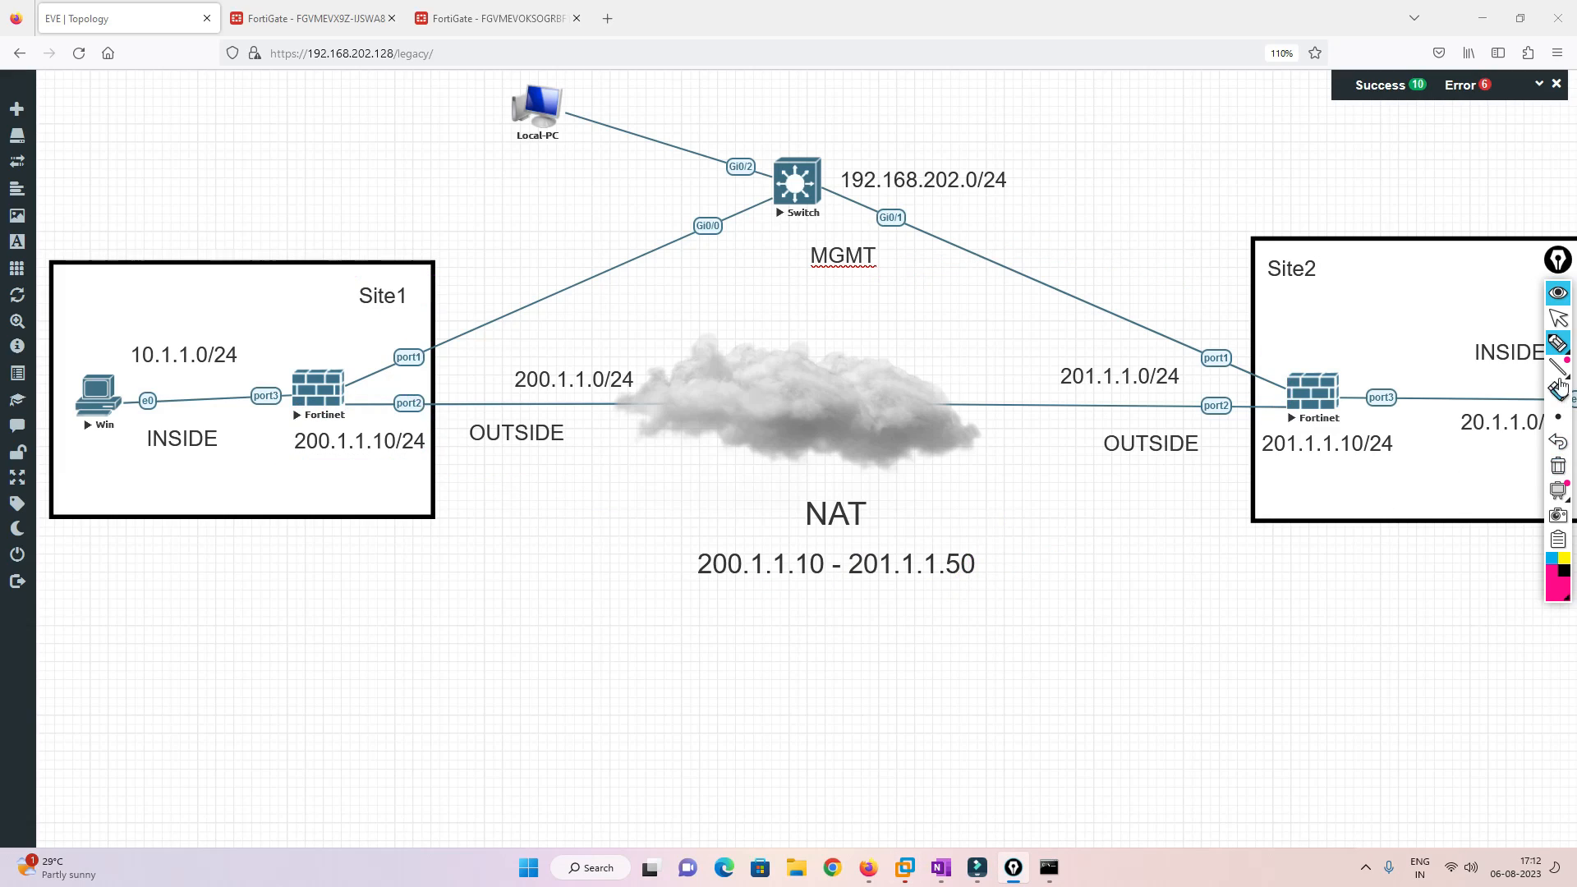
pyautogui.click(493, 18)
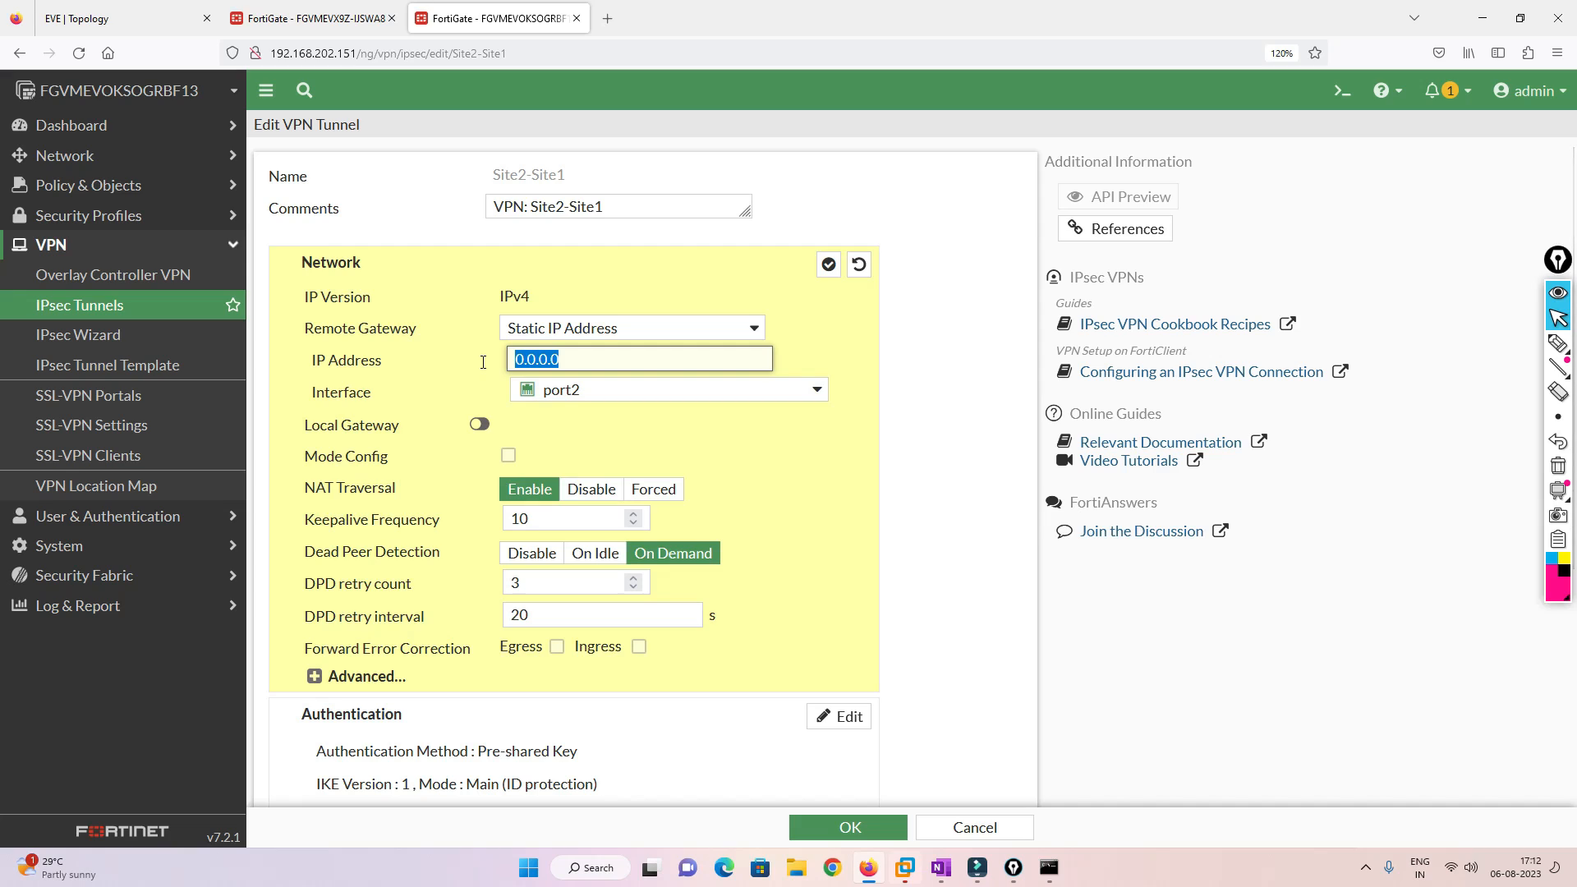
pyautogui.write('201')
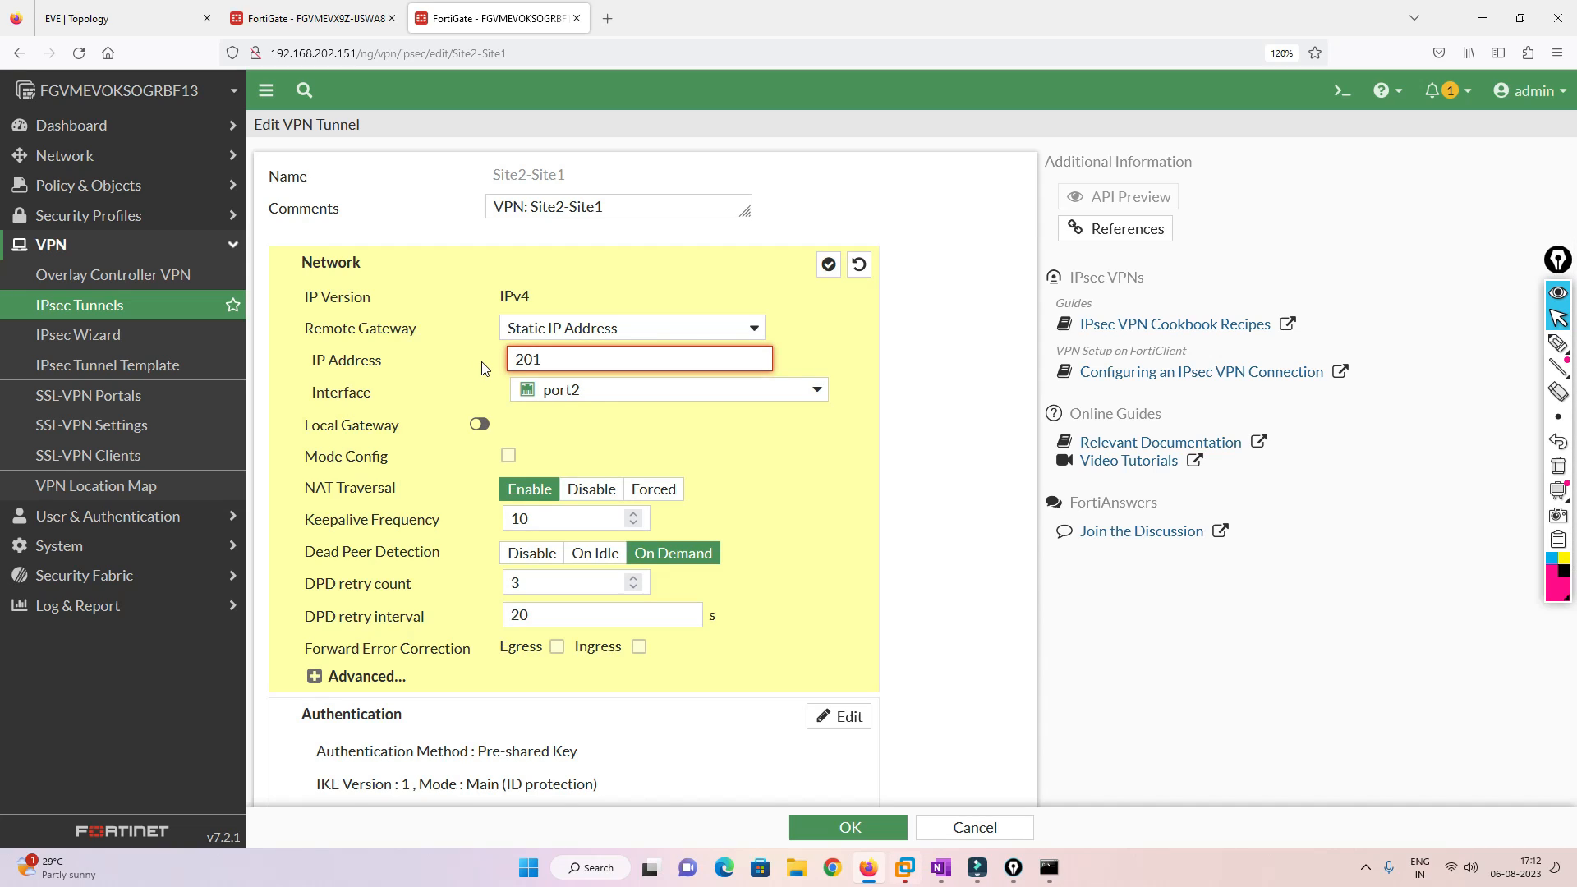
pyautogui.write('.1.1.50')
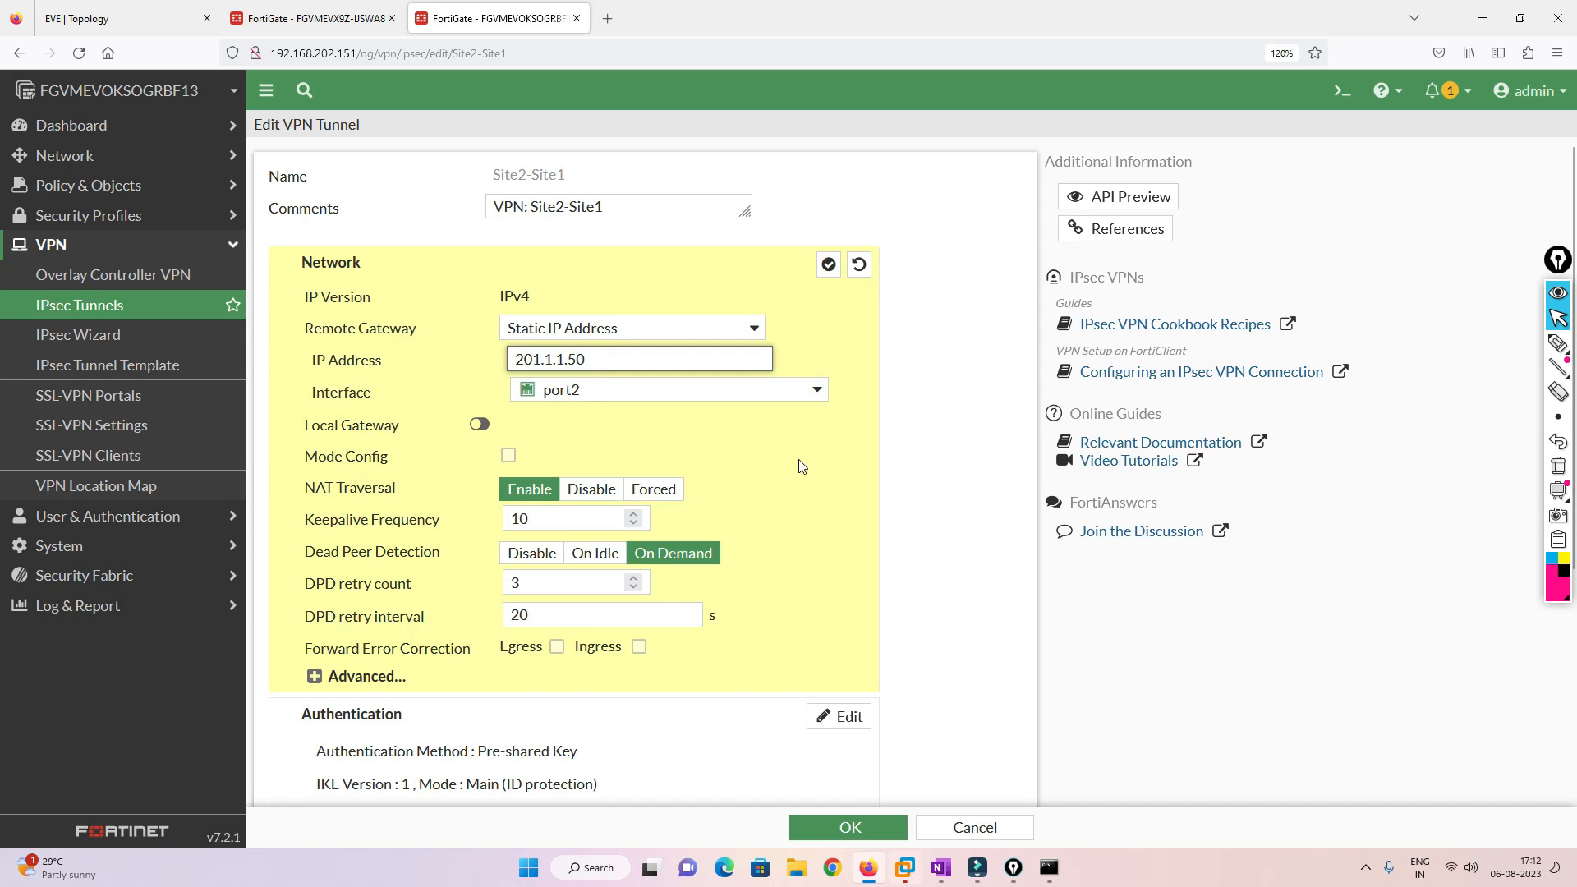
# - Review the firewall policy lists on the Site2 and Site1 FortiGates, leaving the pen annotation mode
pyautogui.click(123, 18)
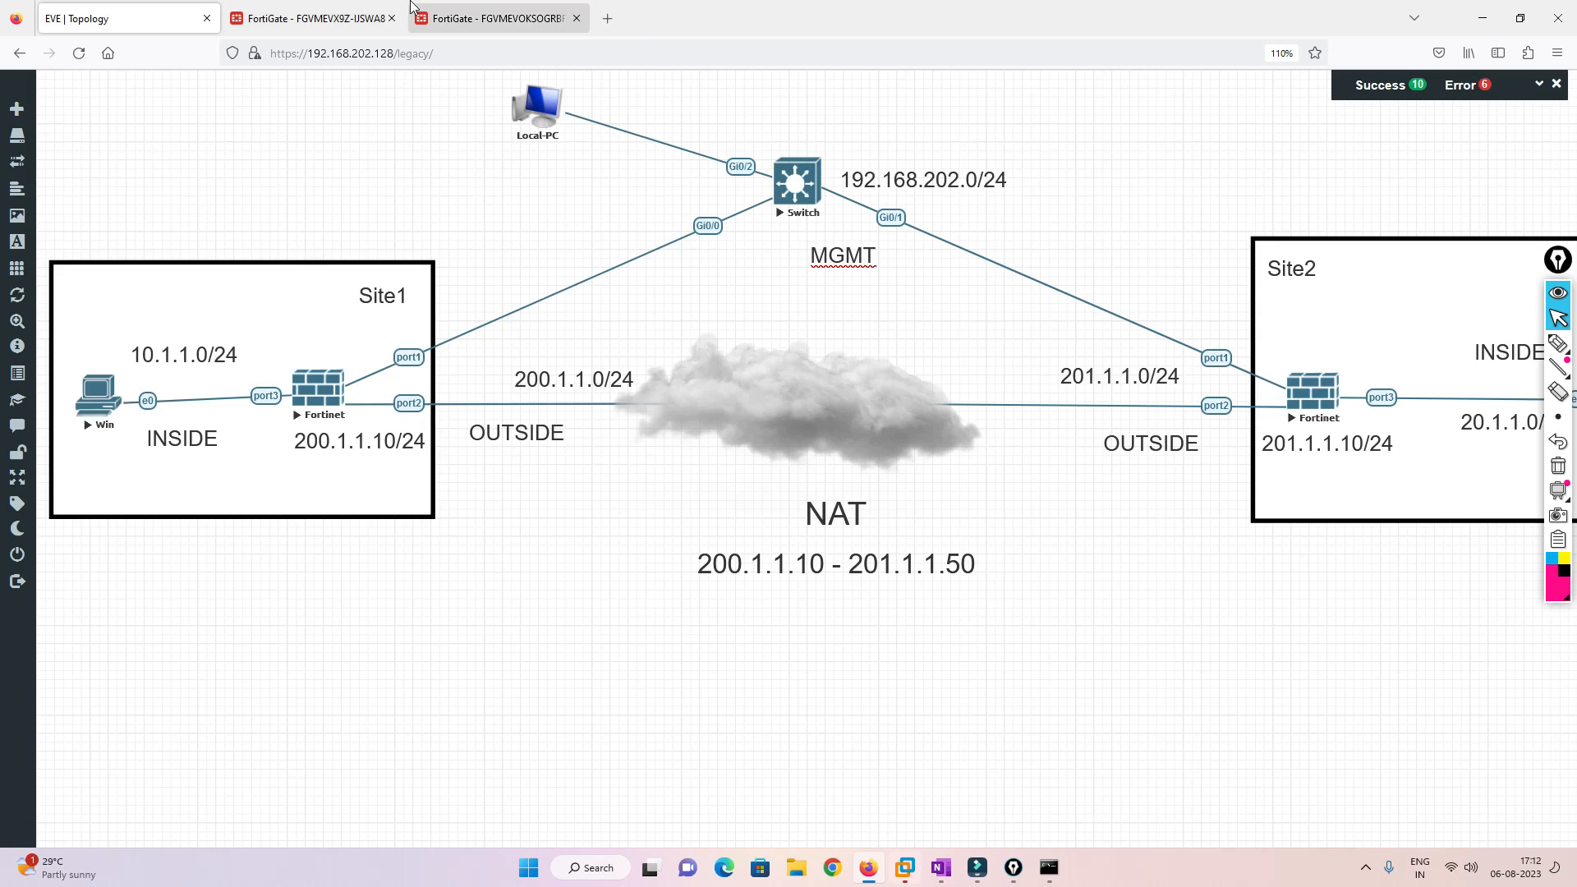
pyautogui.click(493, 18)
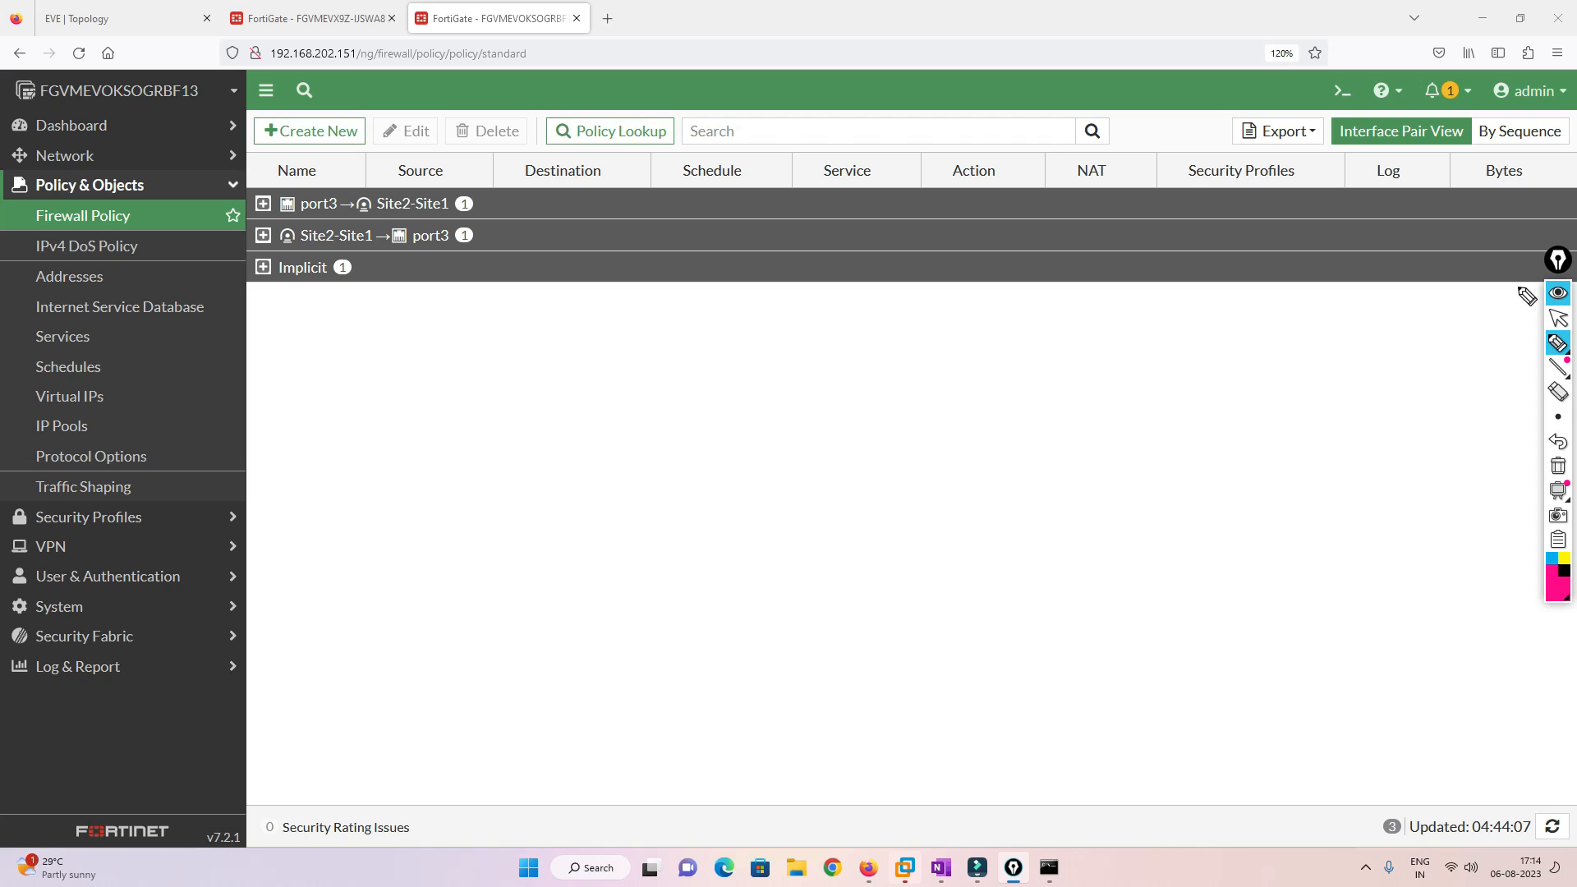
pyautogui.click(1558, 318)
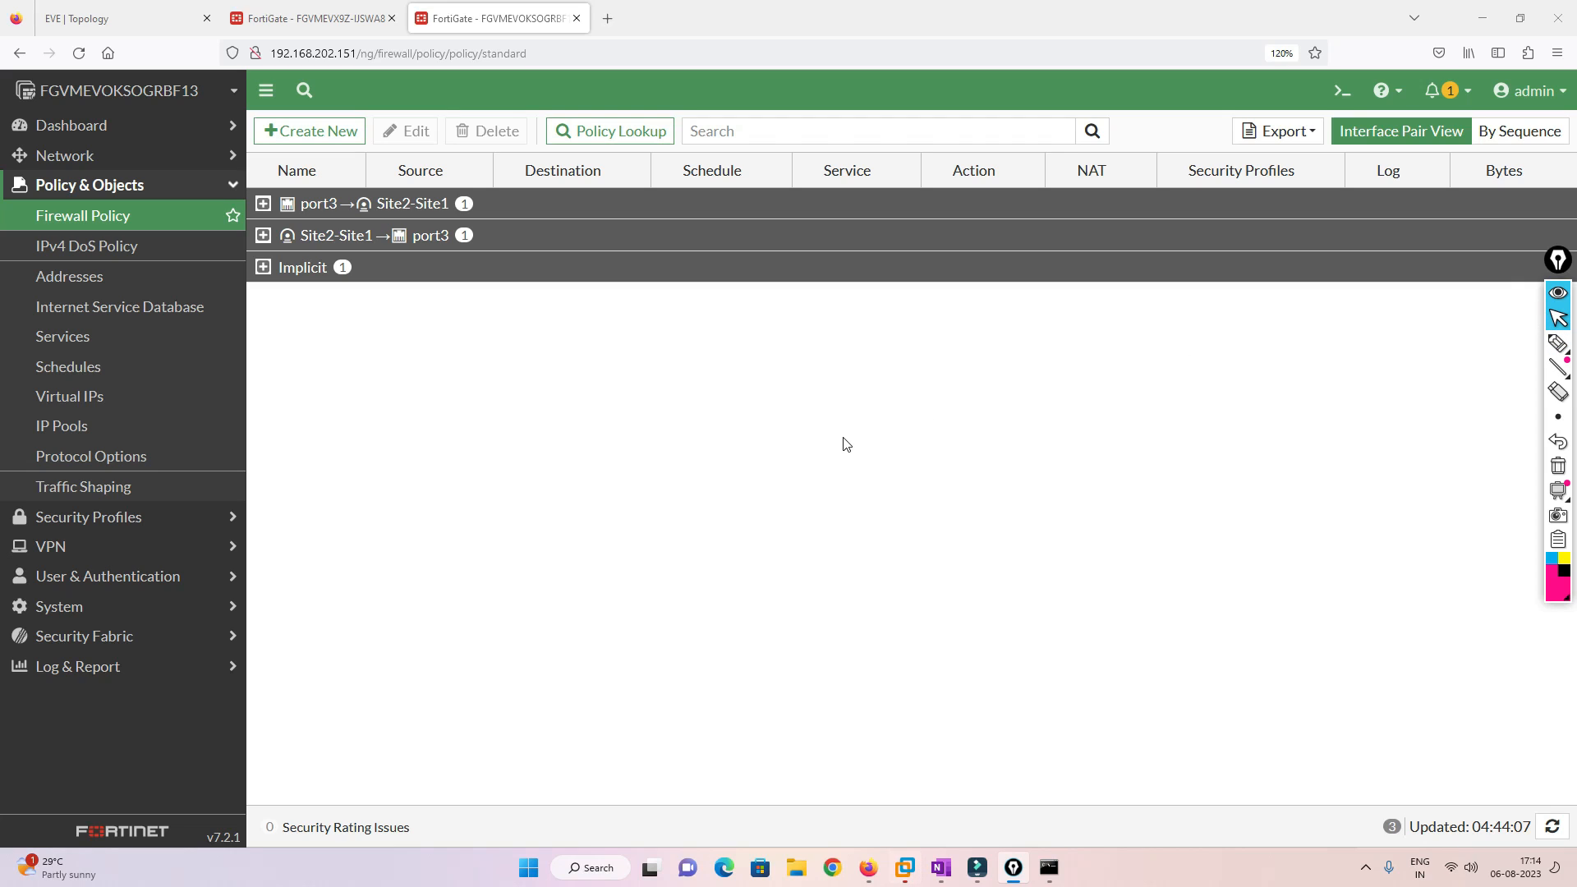
pyautogui.click(311, 18)
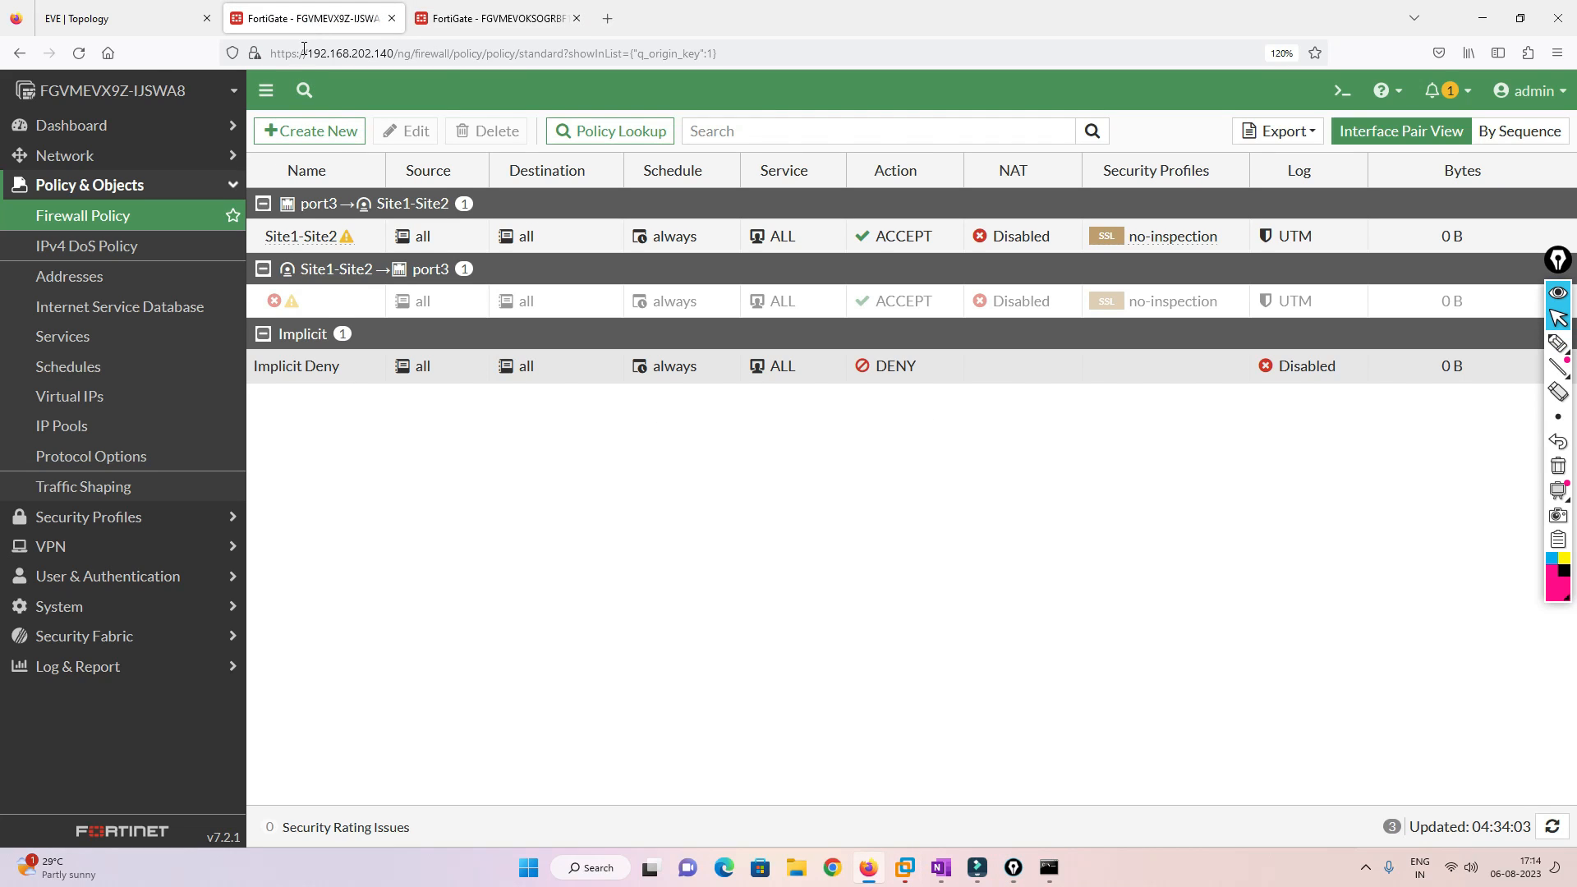
# - Open the console of Site1's Windows PC from the topology, check its ipconfig output in Command Prompt, and enlarge the console window
pyautogui.click(123, 18)
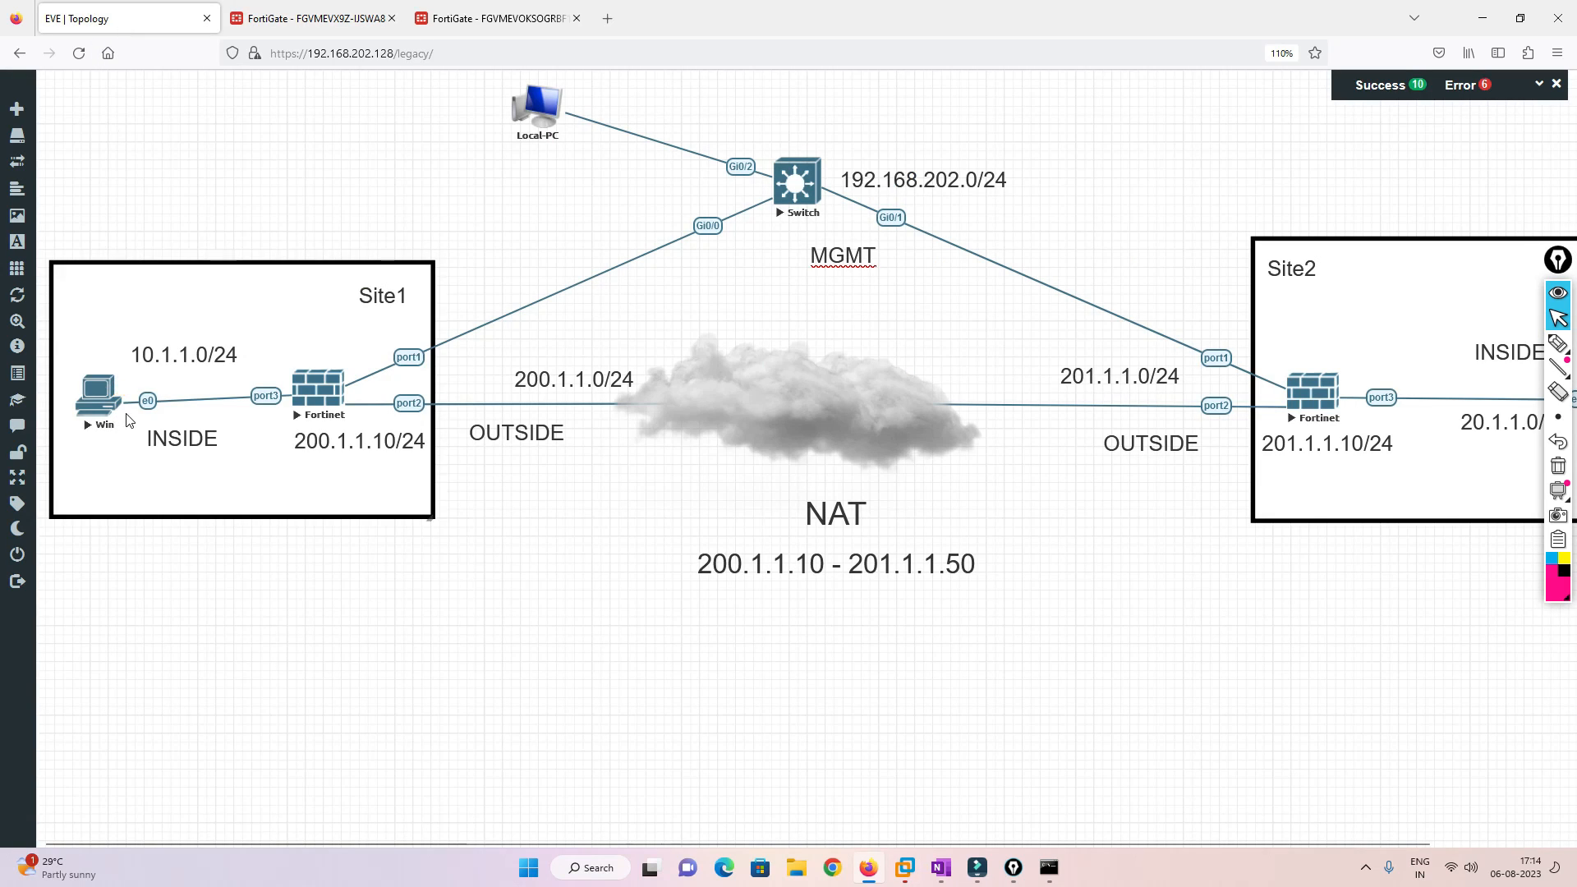
pyautogui.click(93, 385)
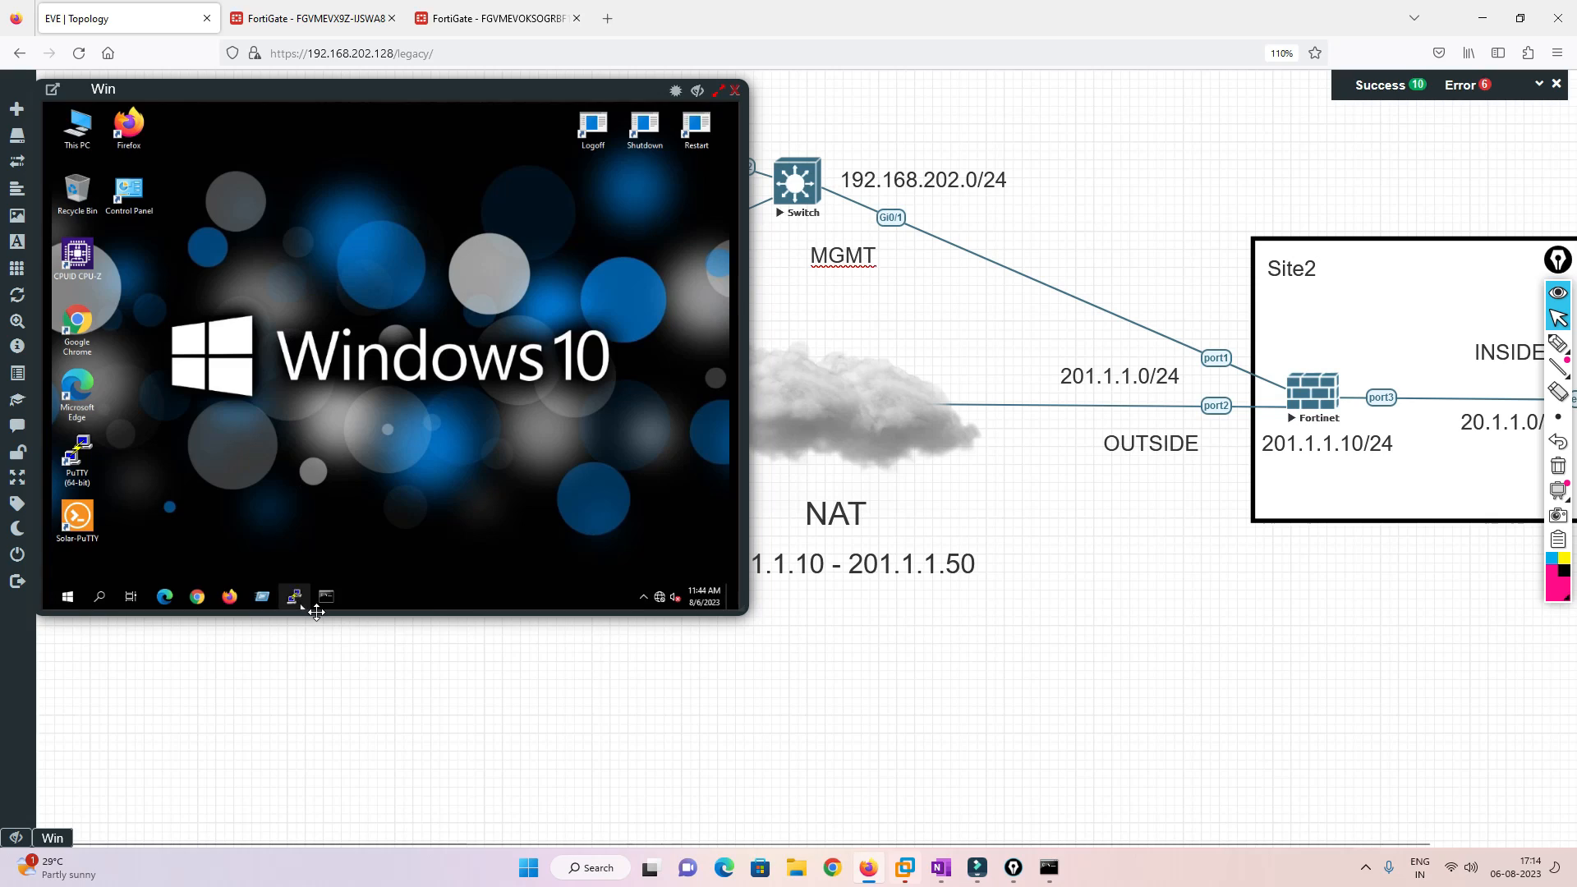
pyautogui.click(327, 596)
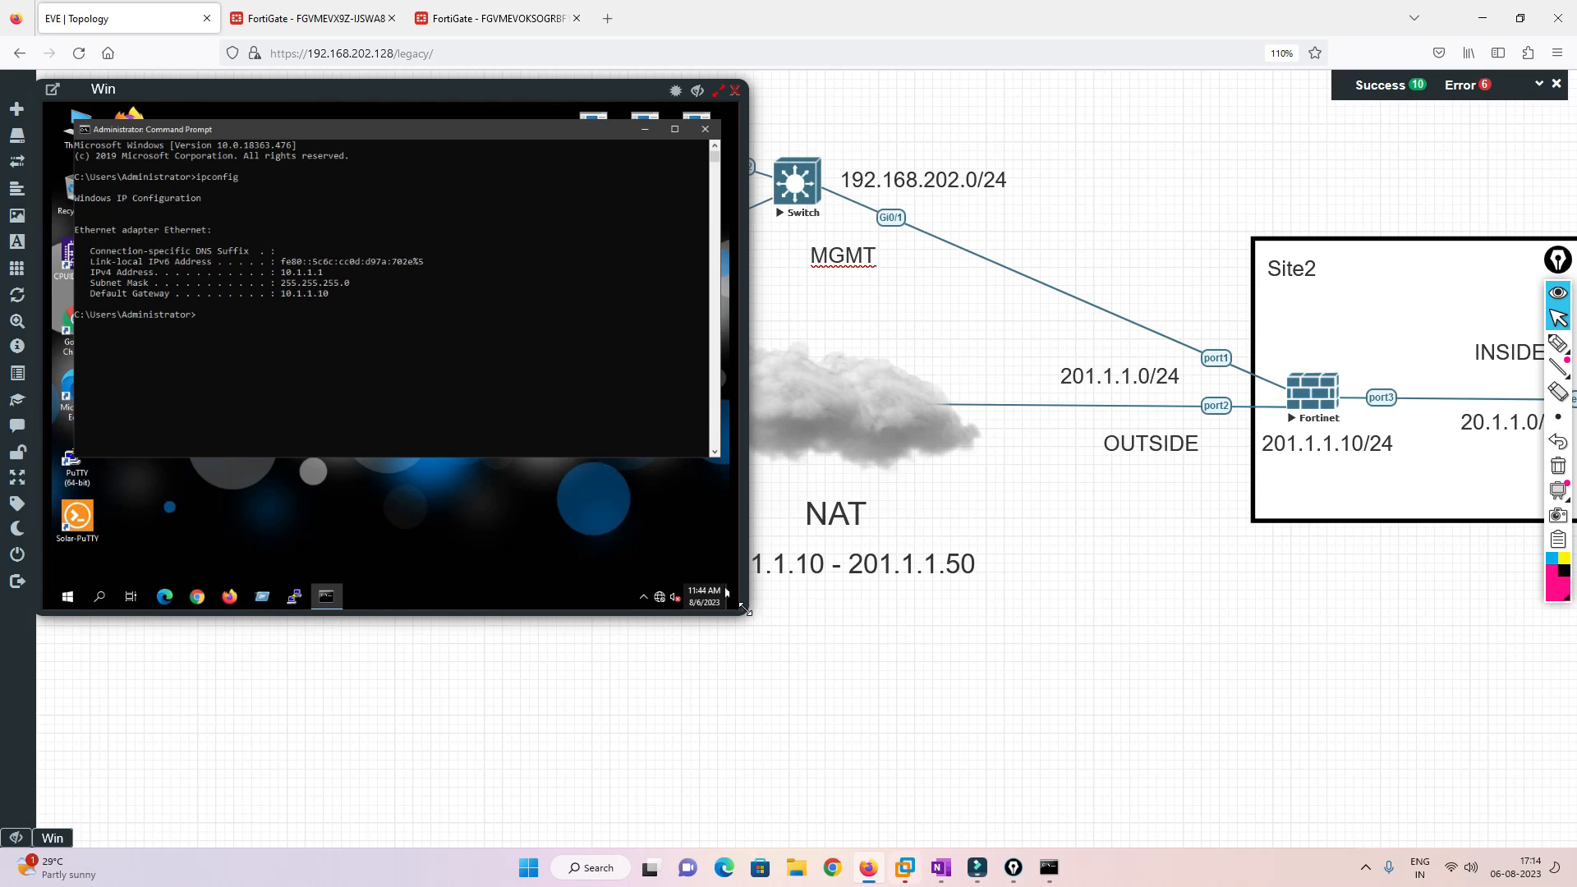
pyautogui.moveTo(735, 604); pyautogui.dragTo(986, 760)
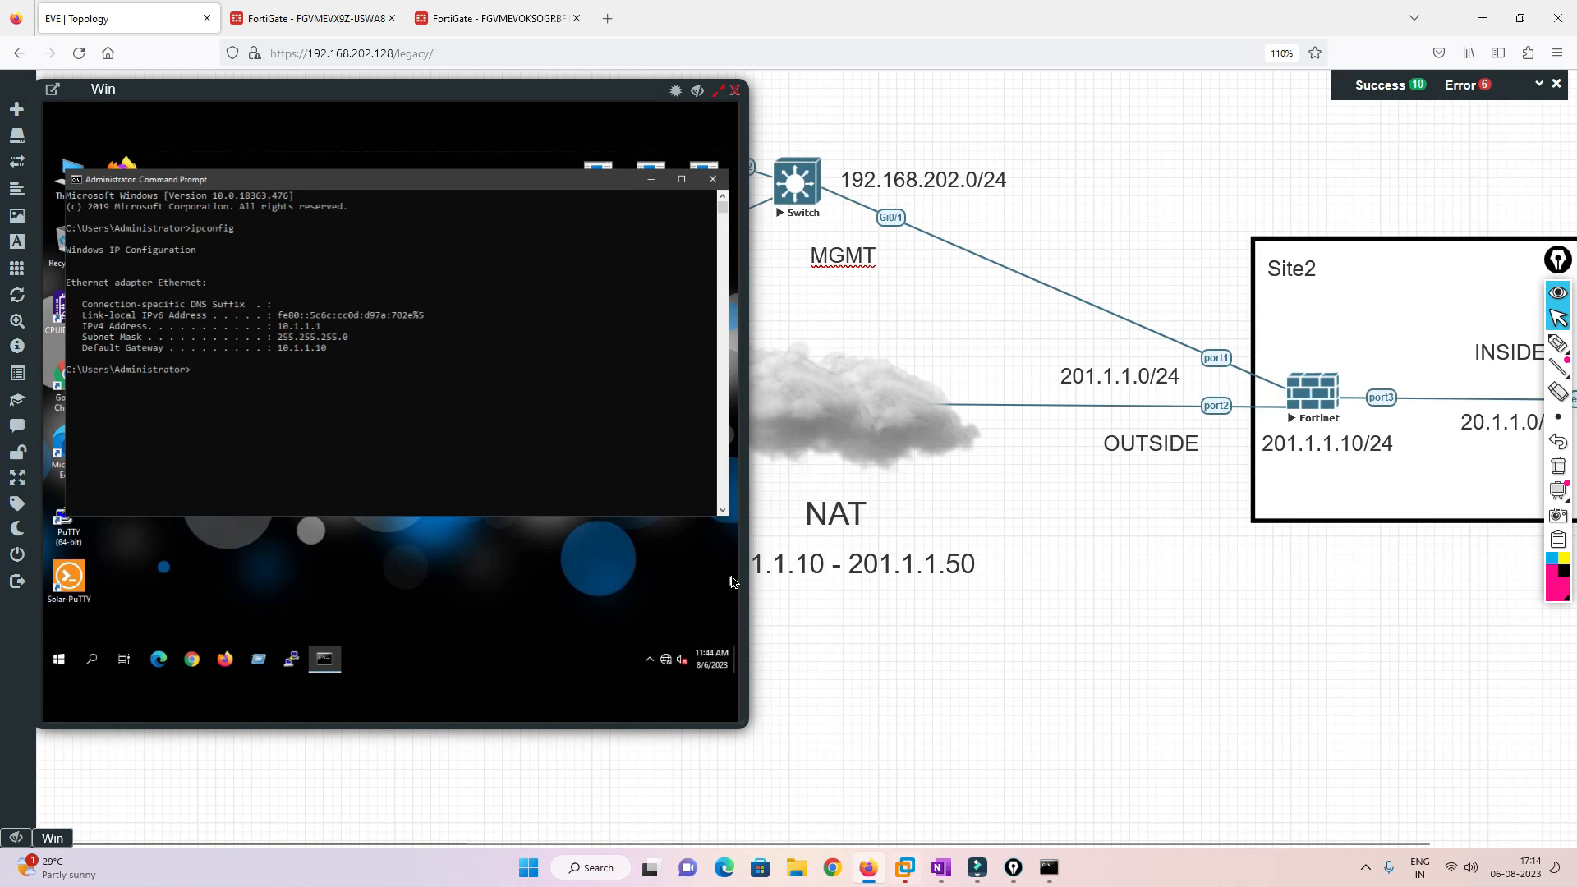
pyautogui.moveTo(749, 571); pyautogui.dragTo(1049, 581)
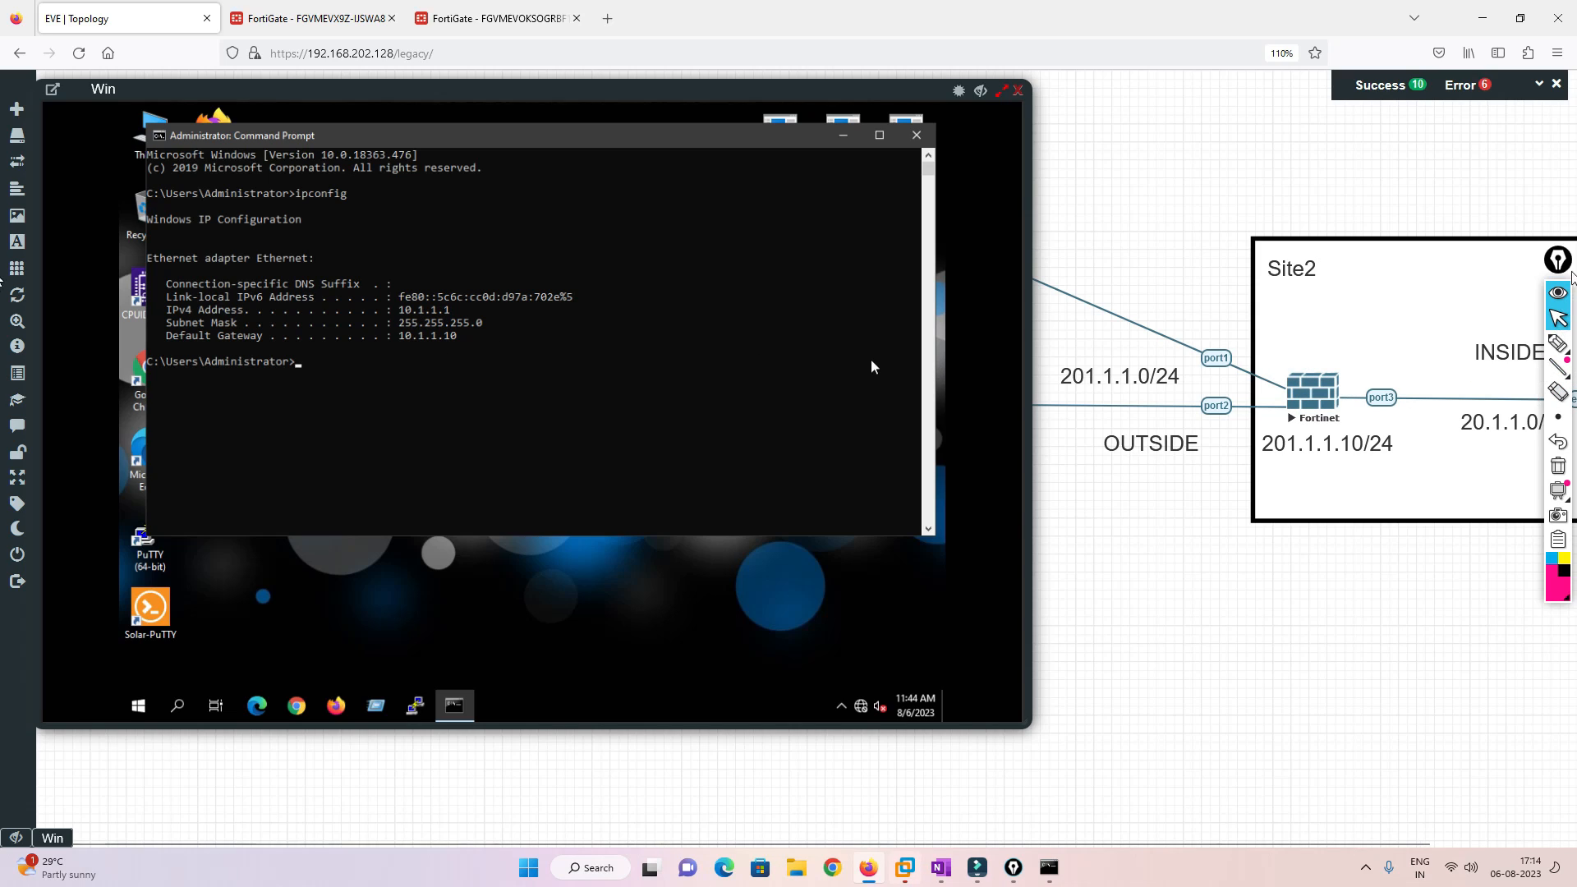
# - Open and enlarge the console of Site2's Windows PC and run ipconfig in its Command Prompt
pyautogui.moveTo(1558, 259); pyautogui.dragTo(1567, 518)
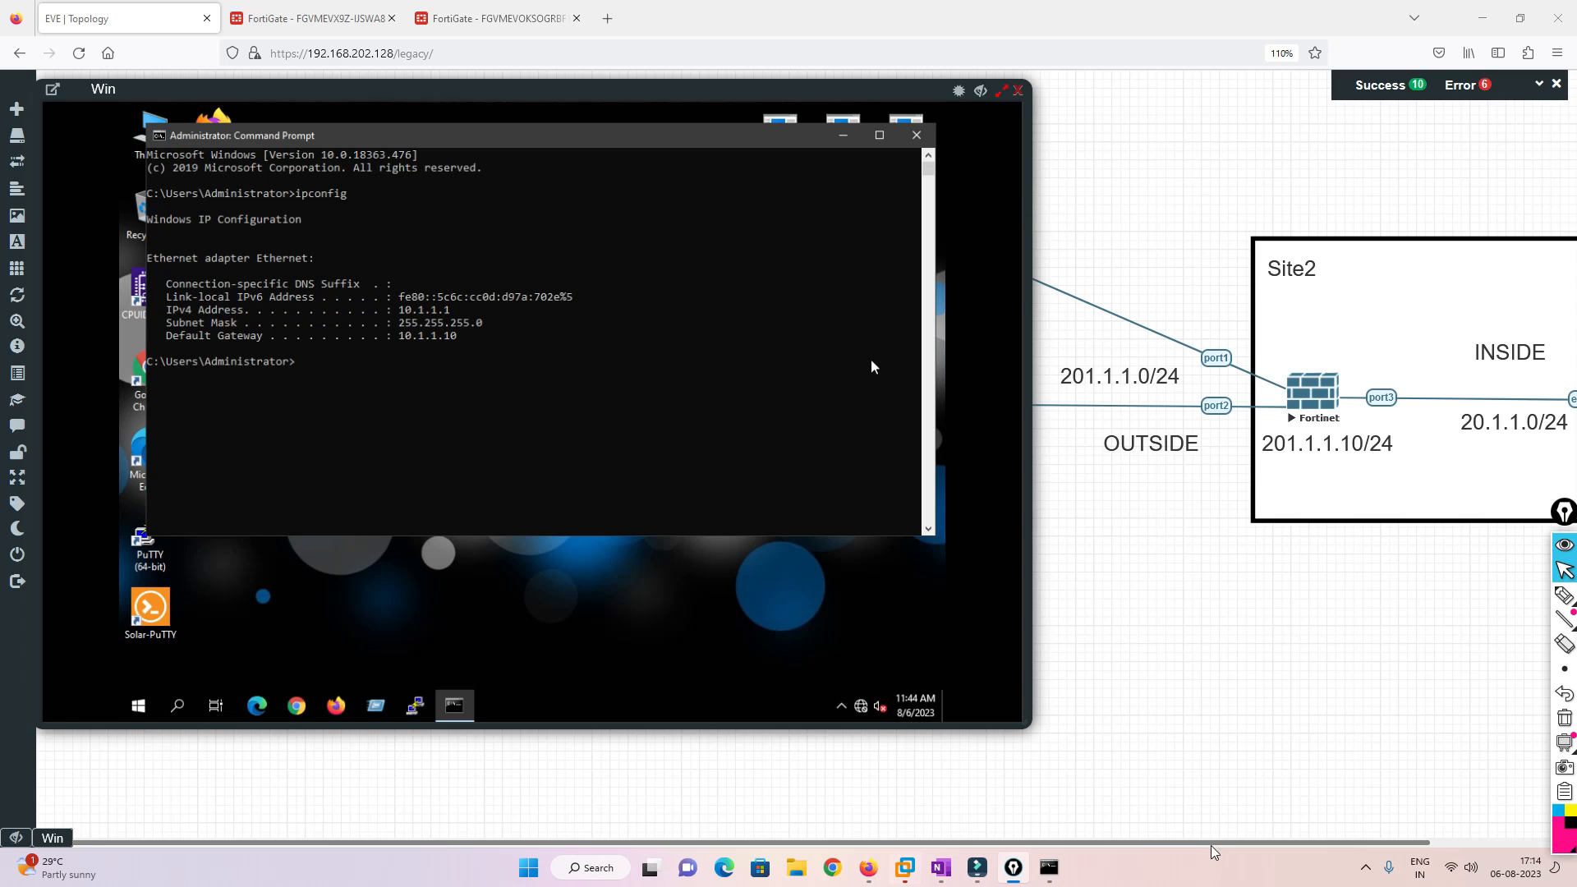
pyautogui.moveTo(1247, 844); pyautogui.dragTo(1381, 827)
pyautogui.click(1533, 383)
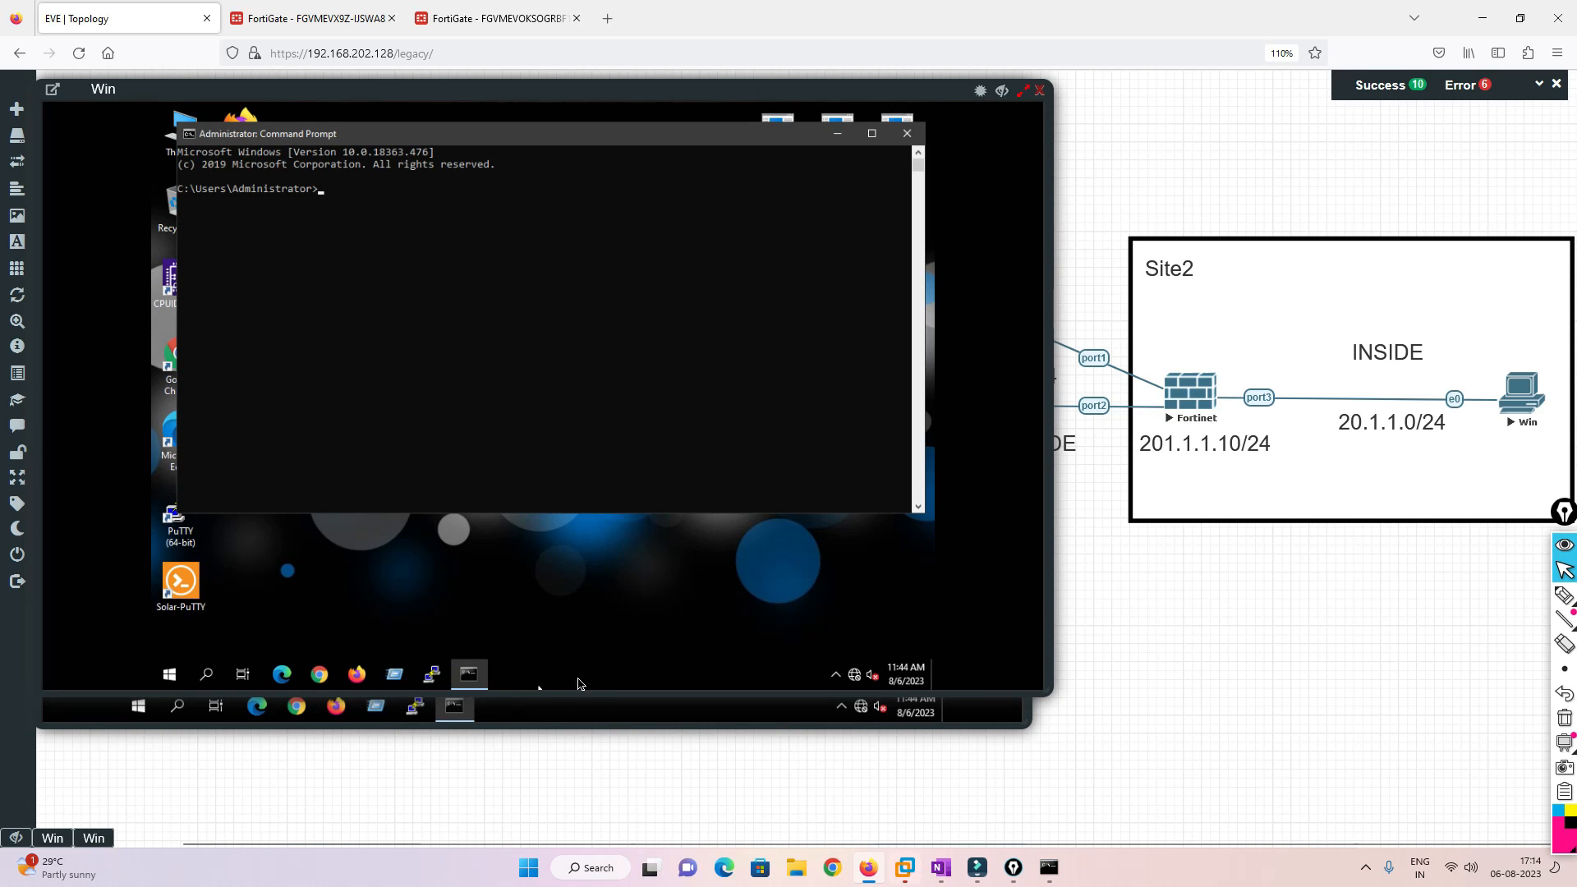
pyautogui.moveTo(589, 697); pyautogui.dragTo(599, 767)
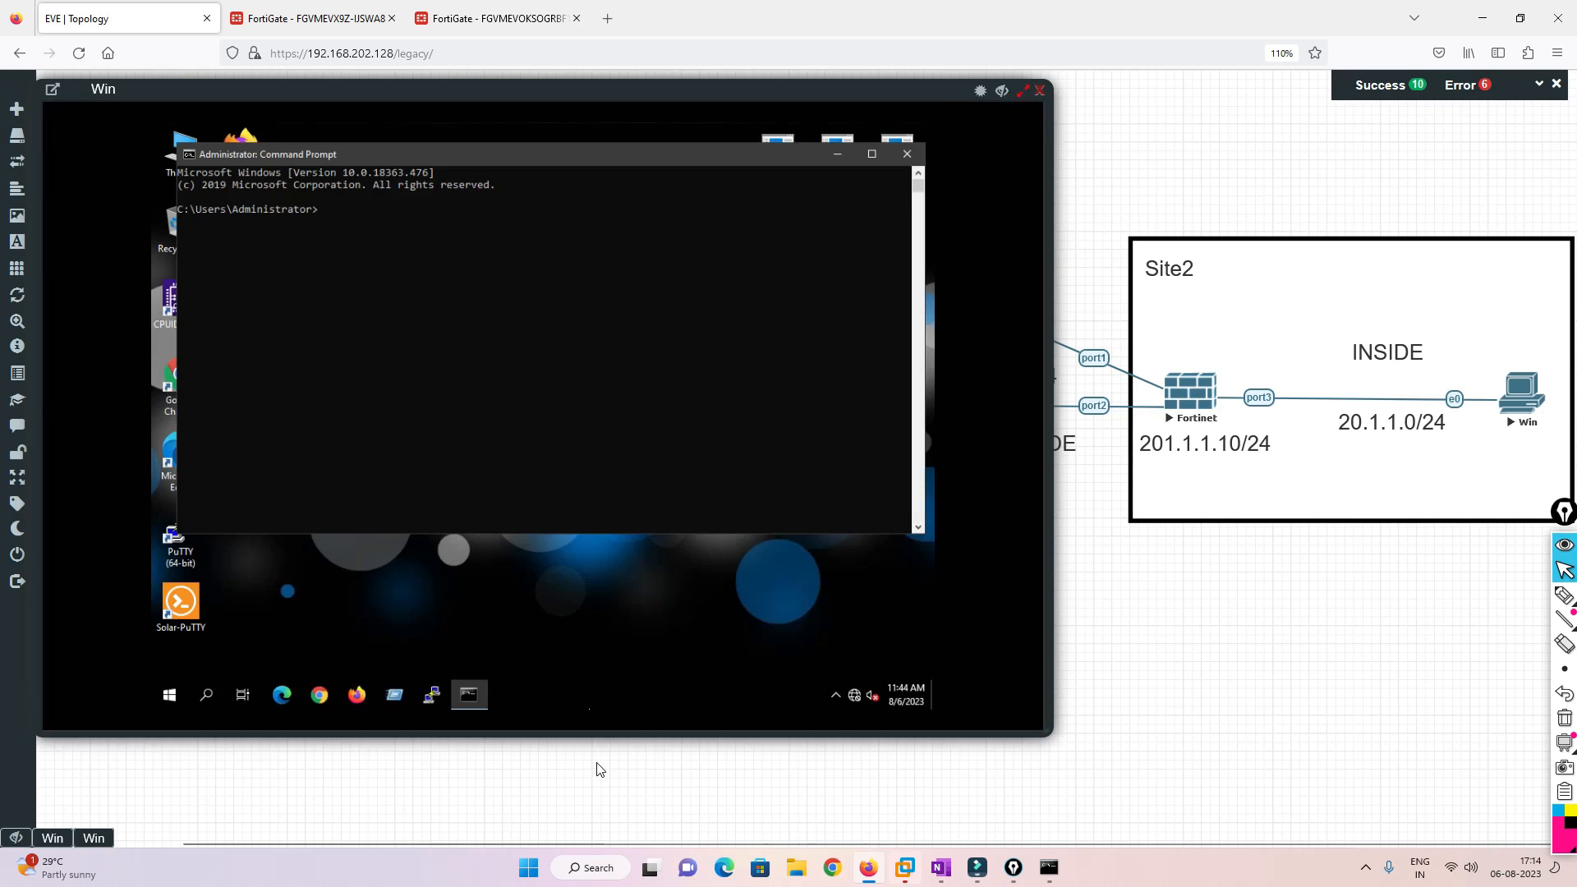
pyautogui.click(379, 287)
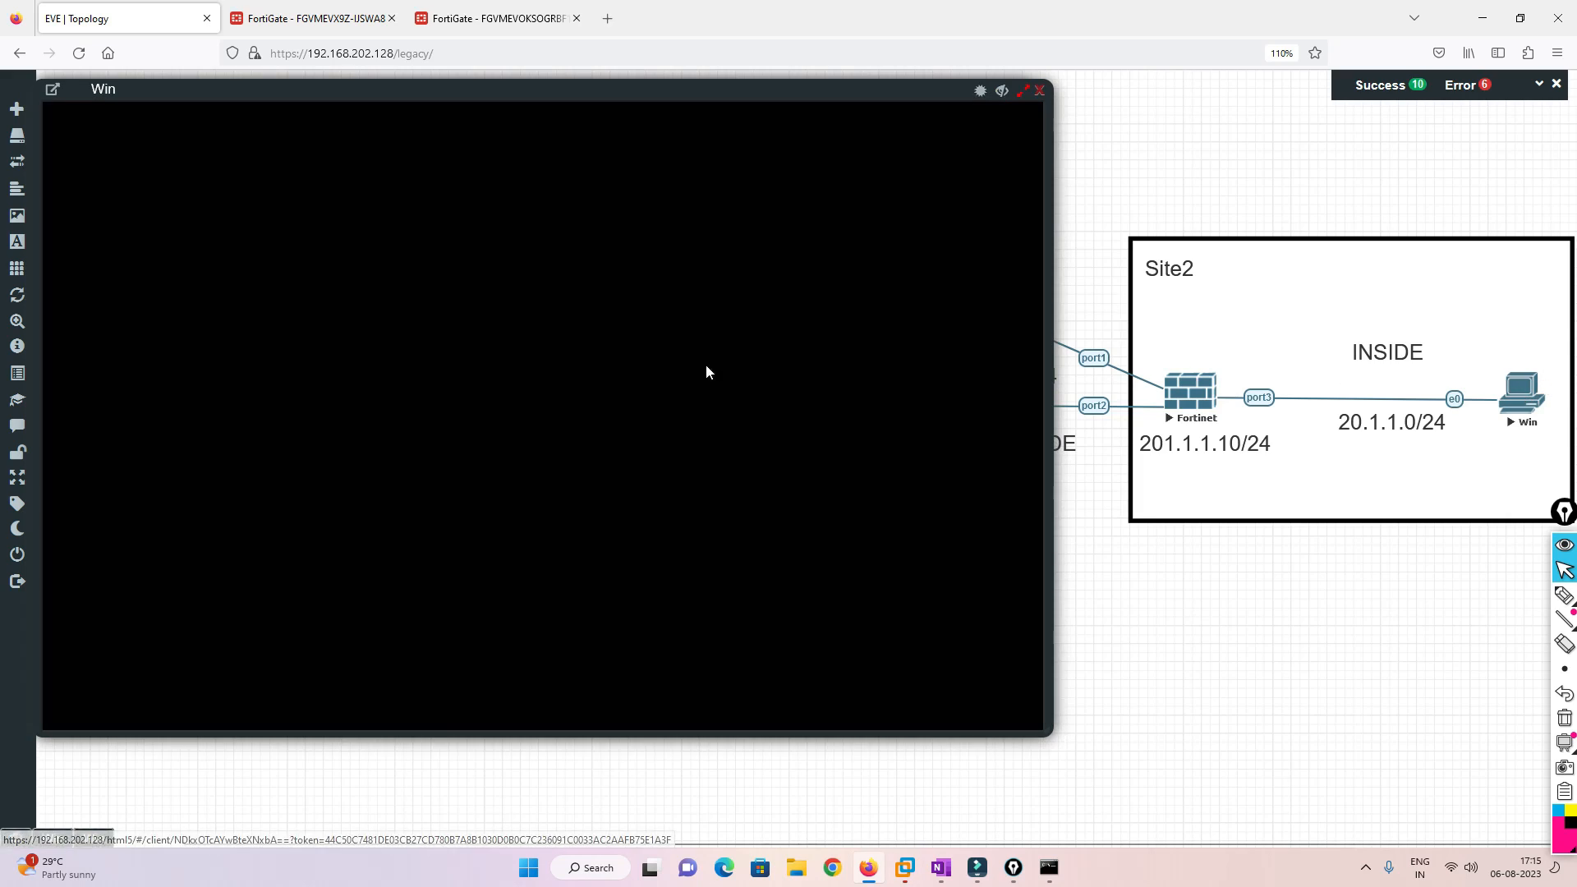
pyautogui.write('ipconfig')
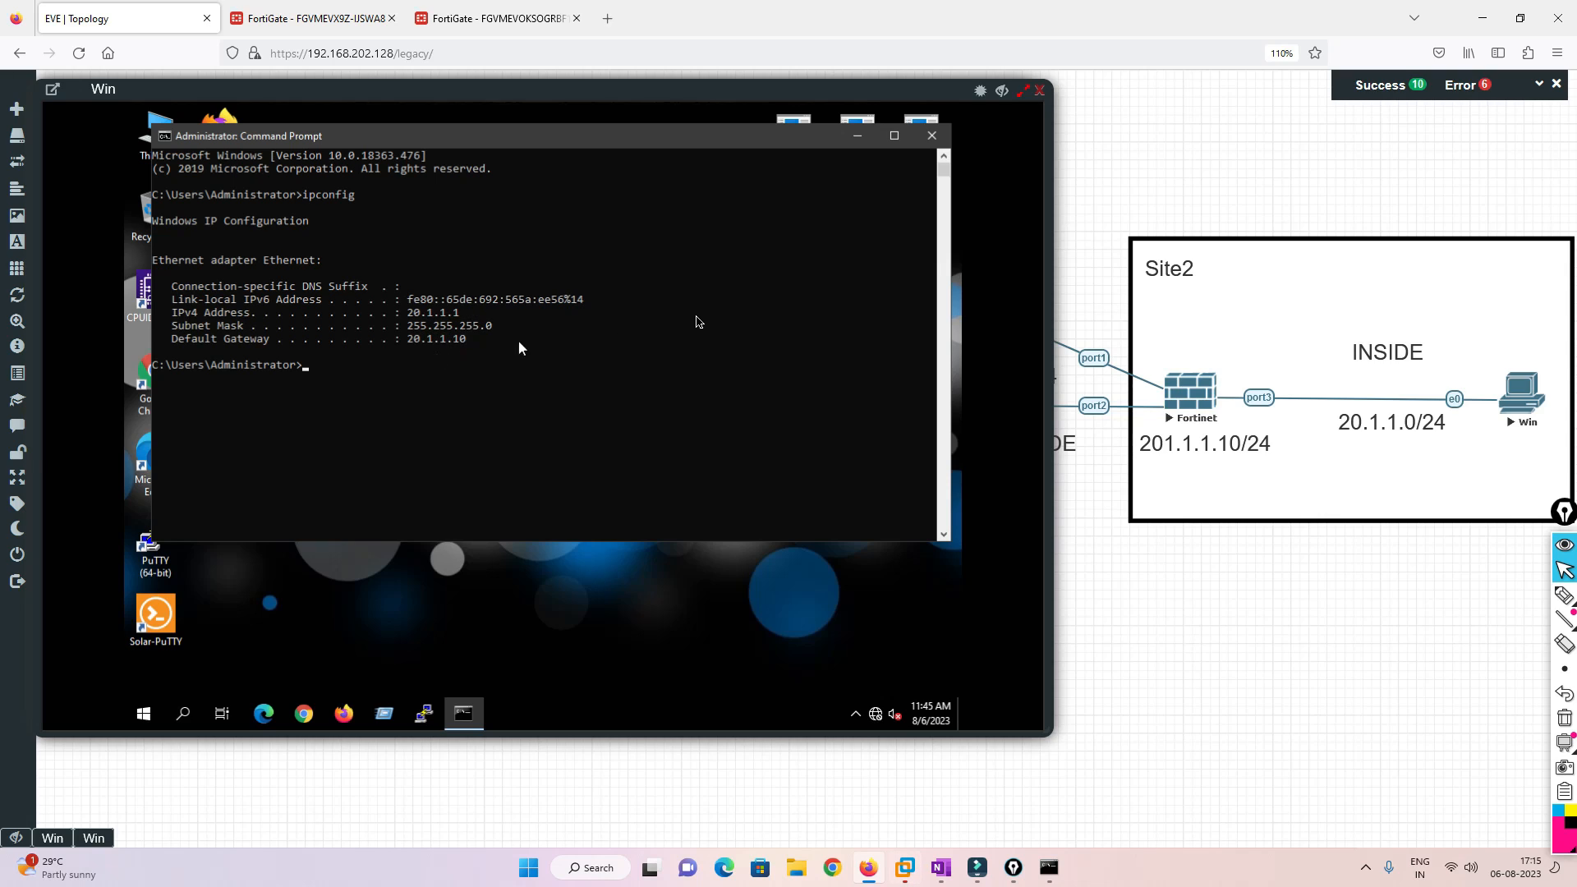
# - Close Site2's PC console, ping 20.1.1.1 from Site1's Windows PC, and highlight the reply lines
pyautogui.click(932, 136)
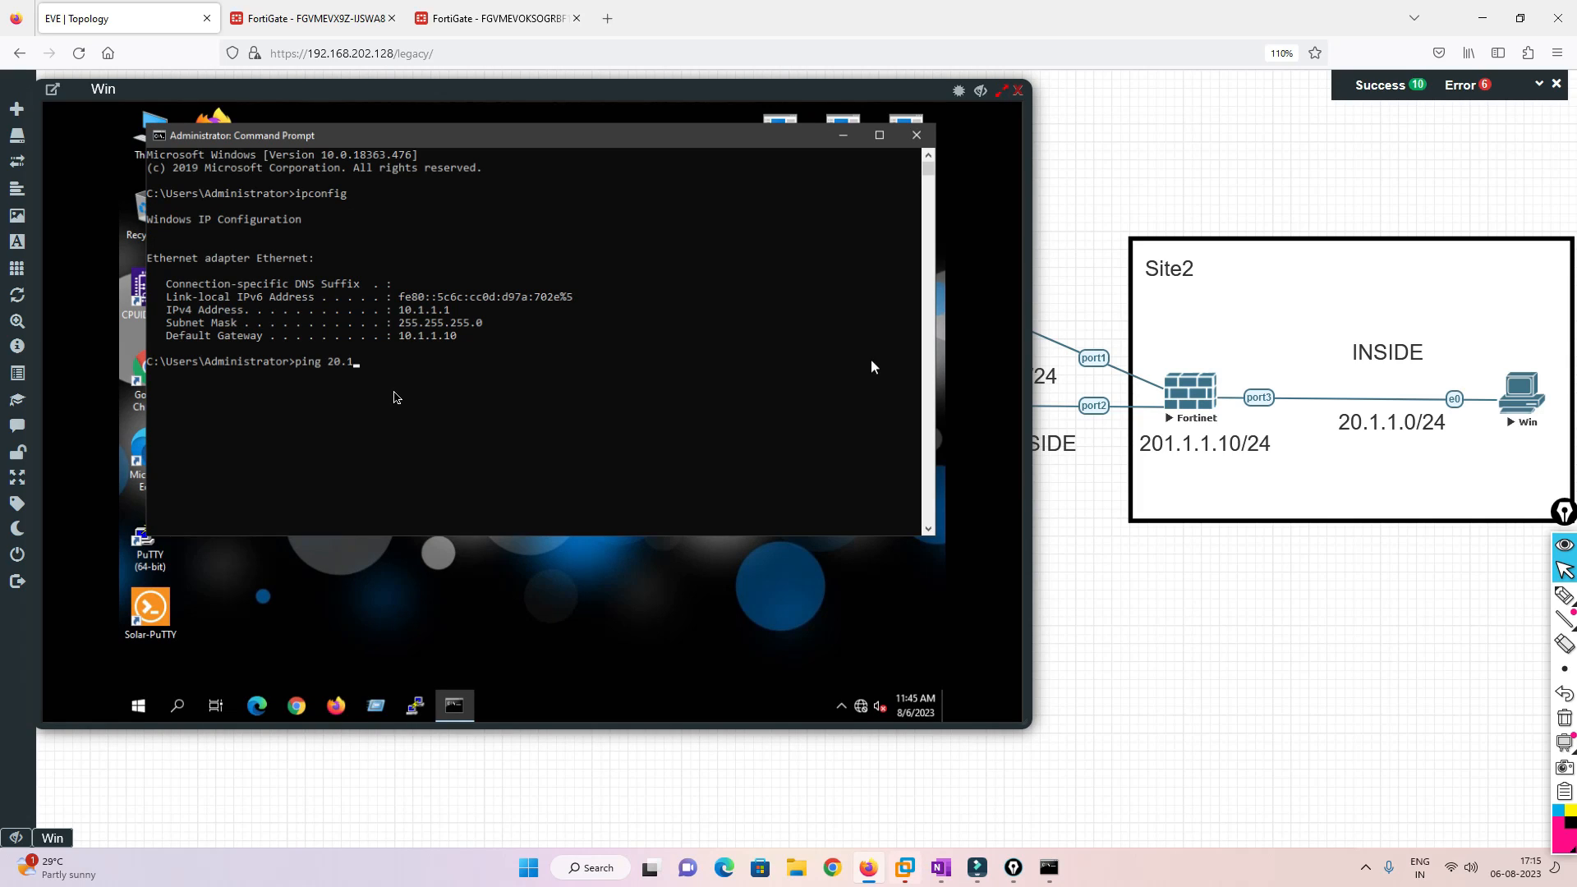
pyautogui.press('Return')
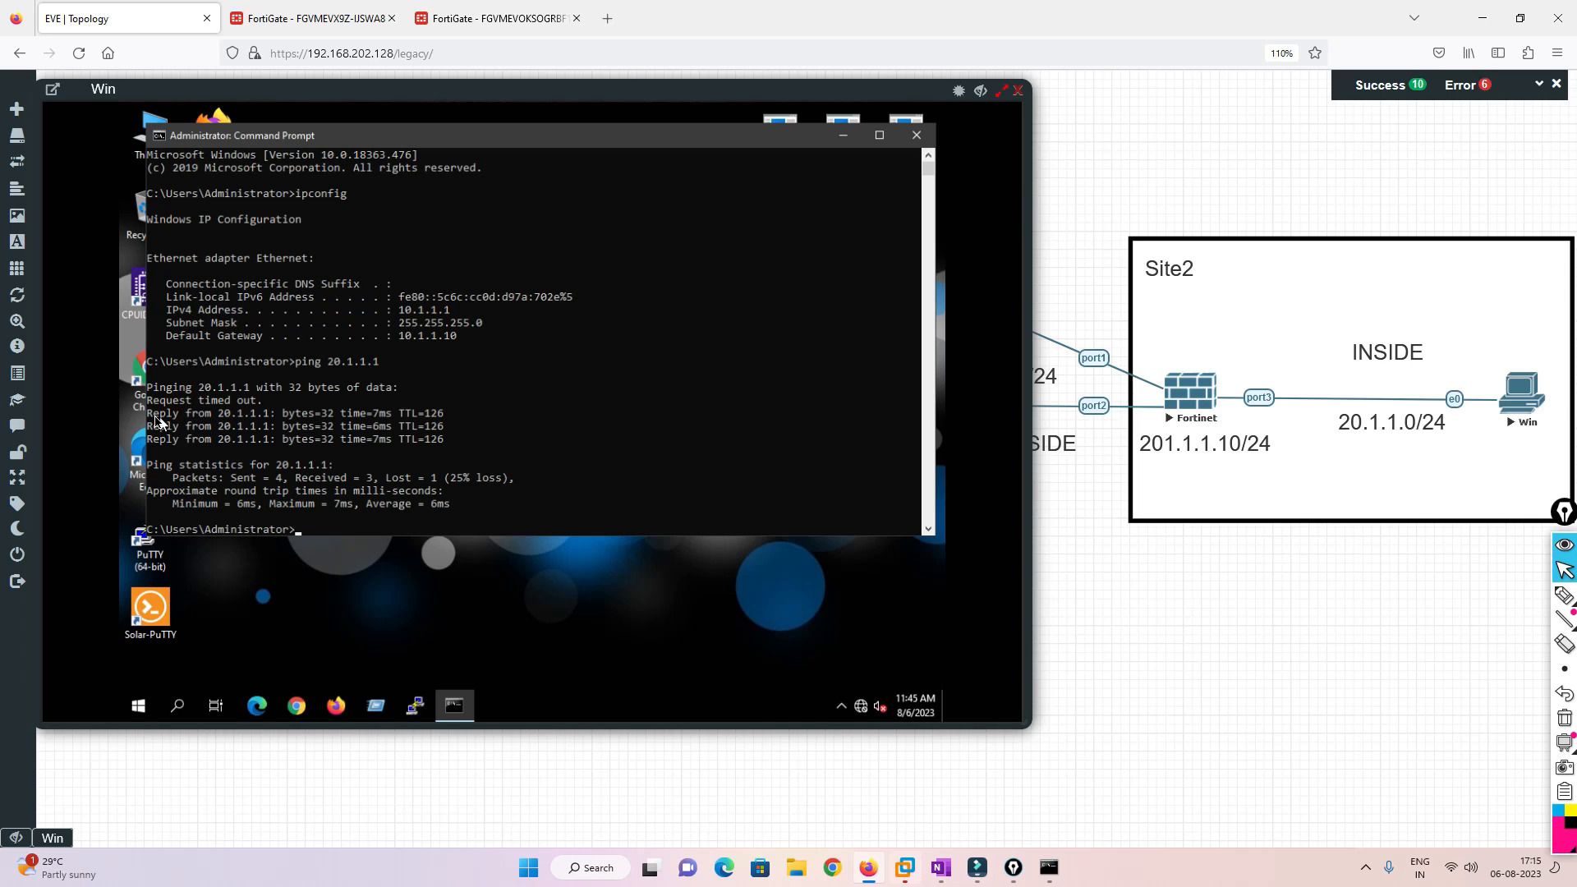
pyautogui.moveTo(153, 421); pyautogui.dragTo(455, 443)
# - Expand the IPsec monitor on the Site1 FortiGate's network dashboard to check the Site1-Site2 tunnel's status
pyautogui.click(327, 16)
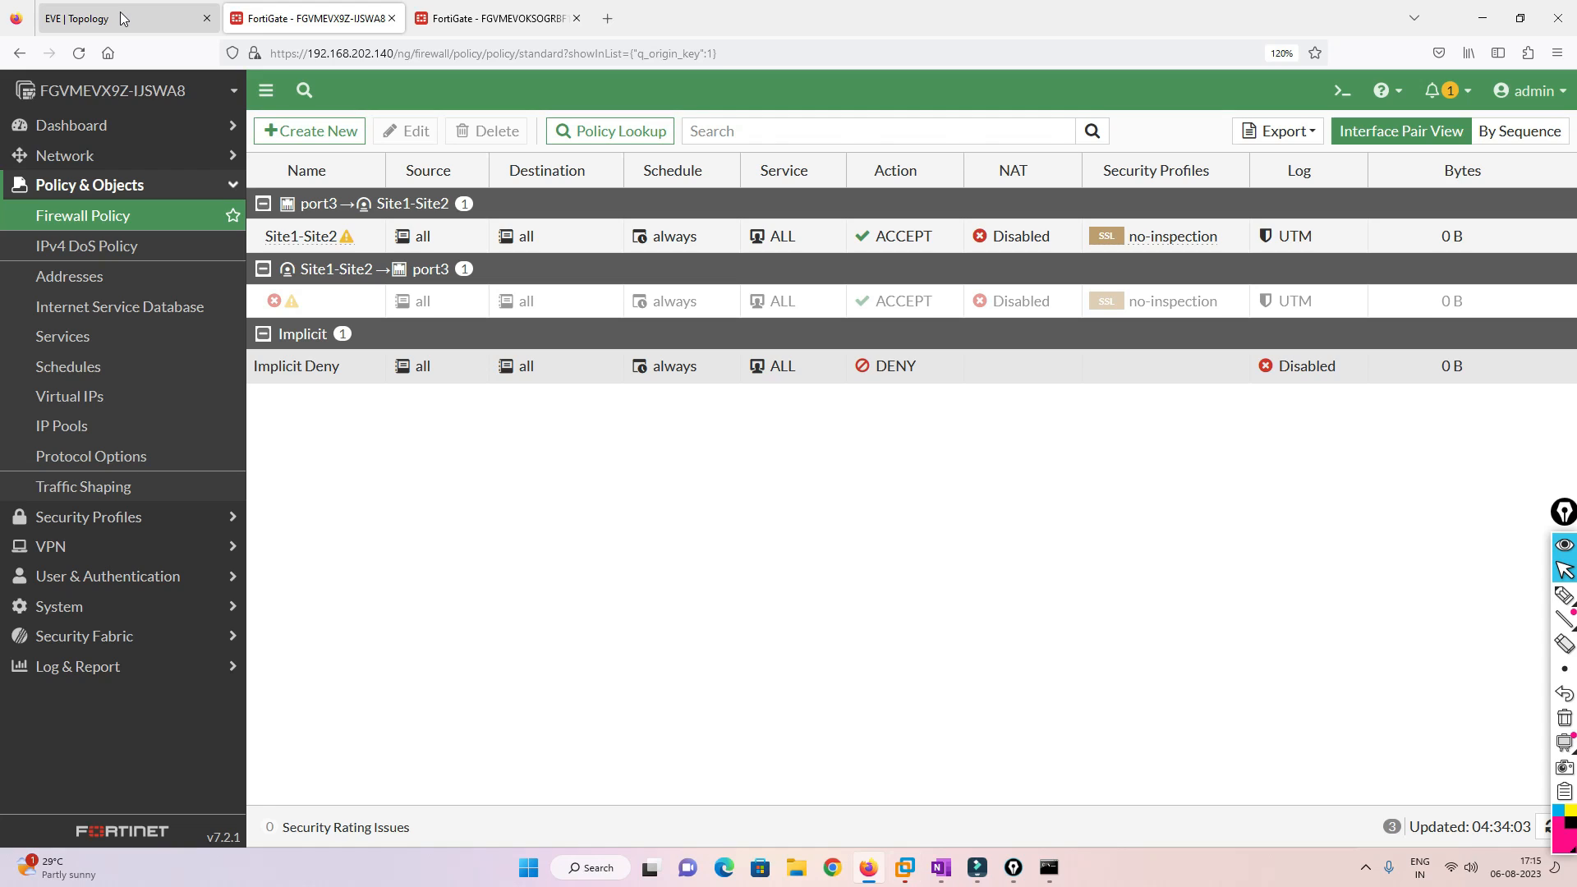
pyautogui.click(74, 124)
pyautogui.click(80, 216)
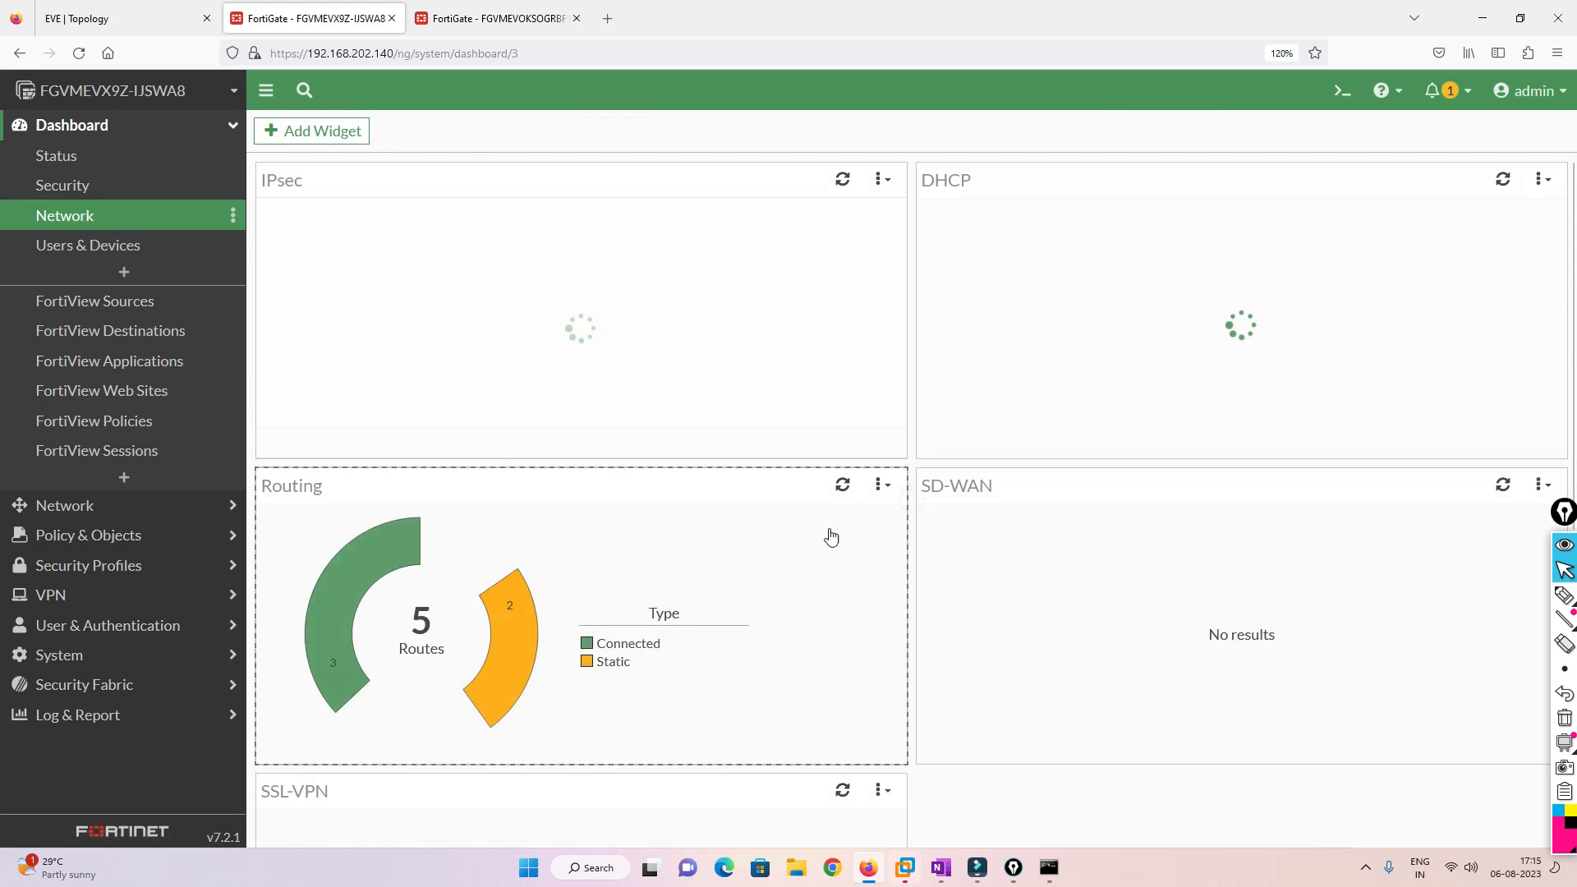
pyautogui.click(471, 347)
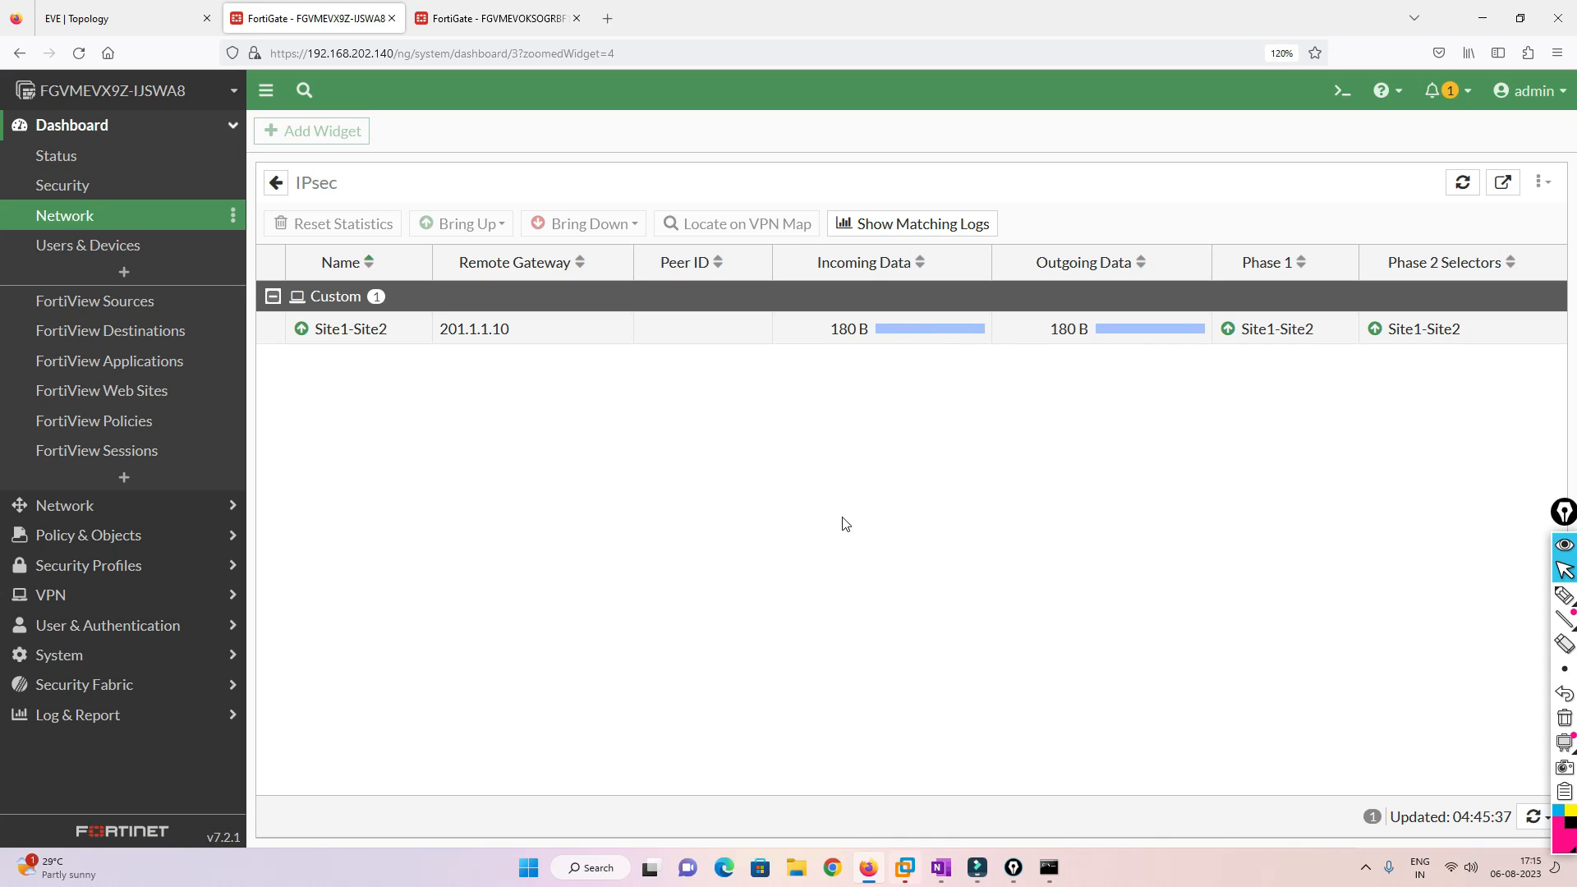
# - Expand the IPsec monitor on the Site2 FortiGate's network dashboard to check the tunnel's status and remote gateway
pyautogui.click(134, 20)
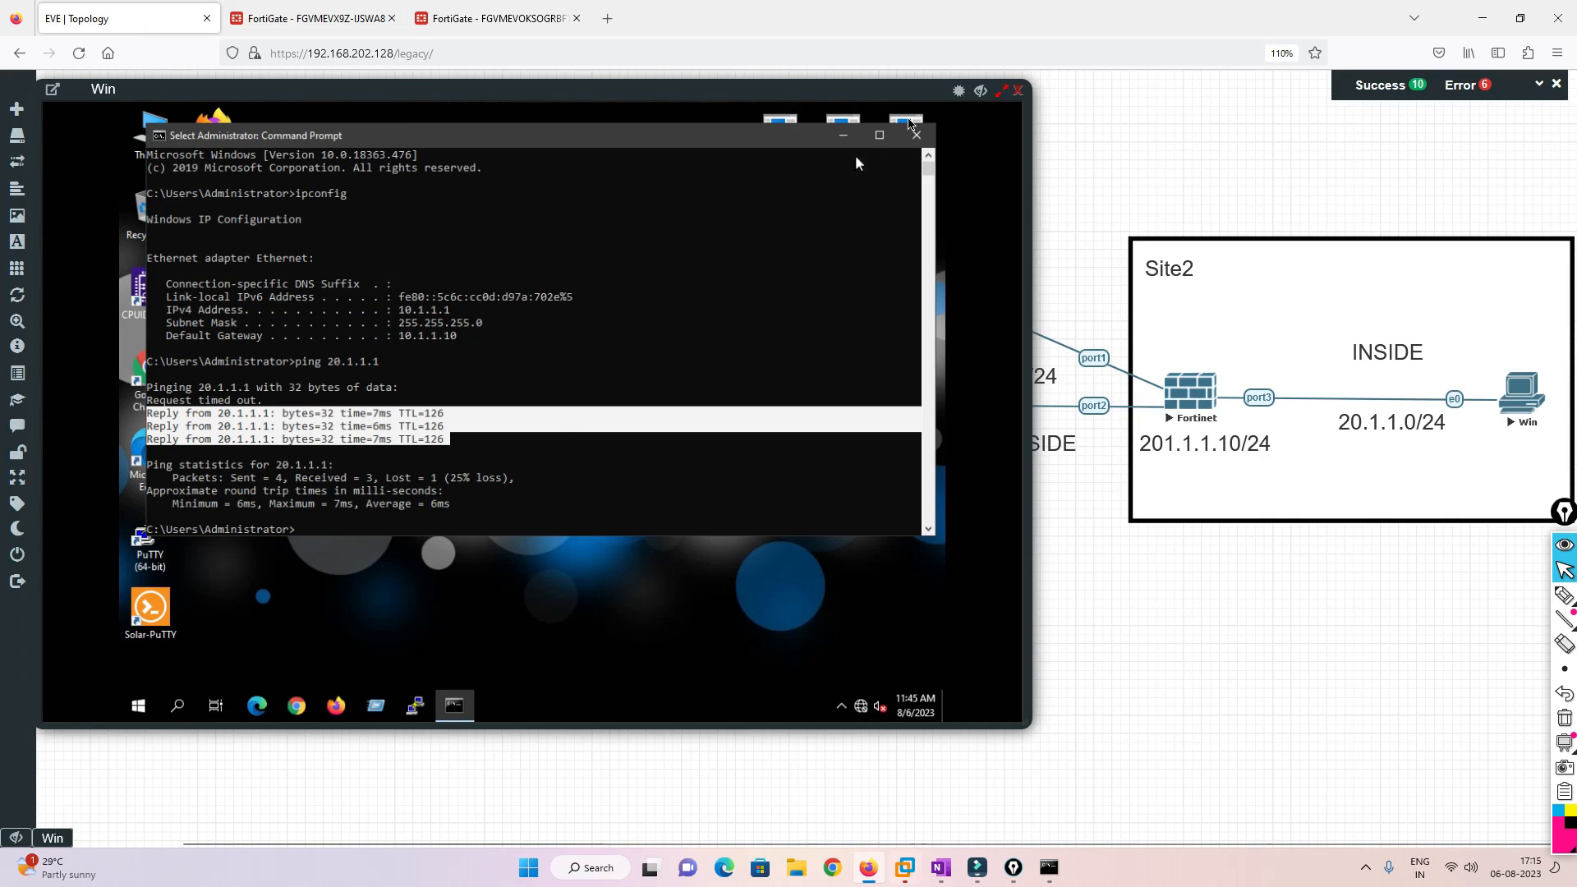
pyautogui.click(493, 18)
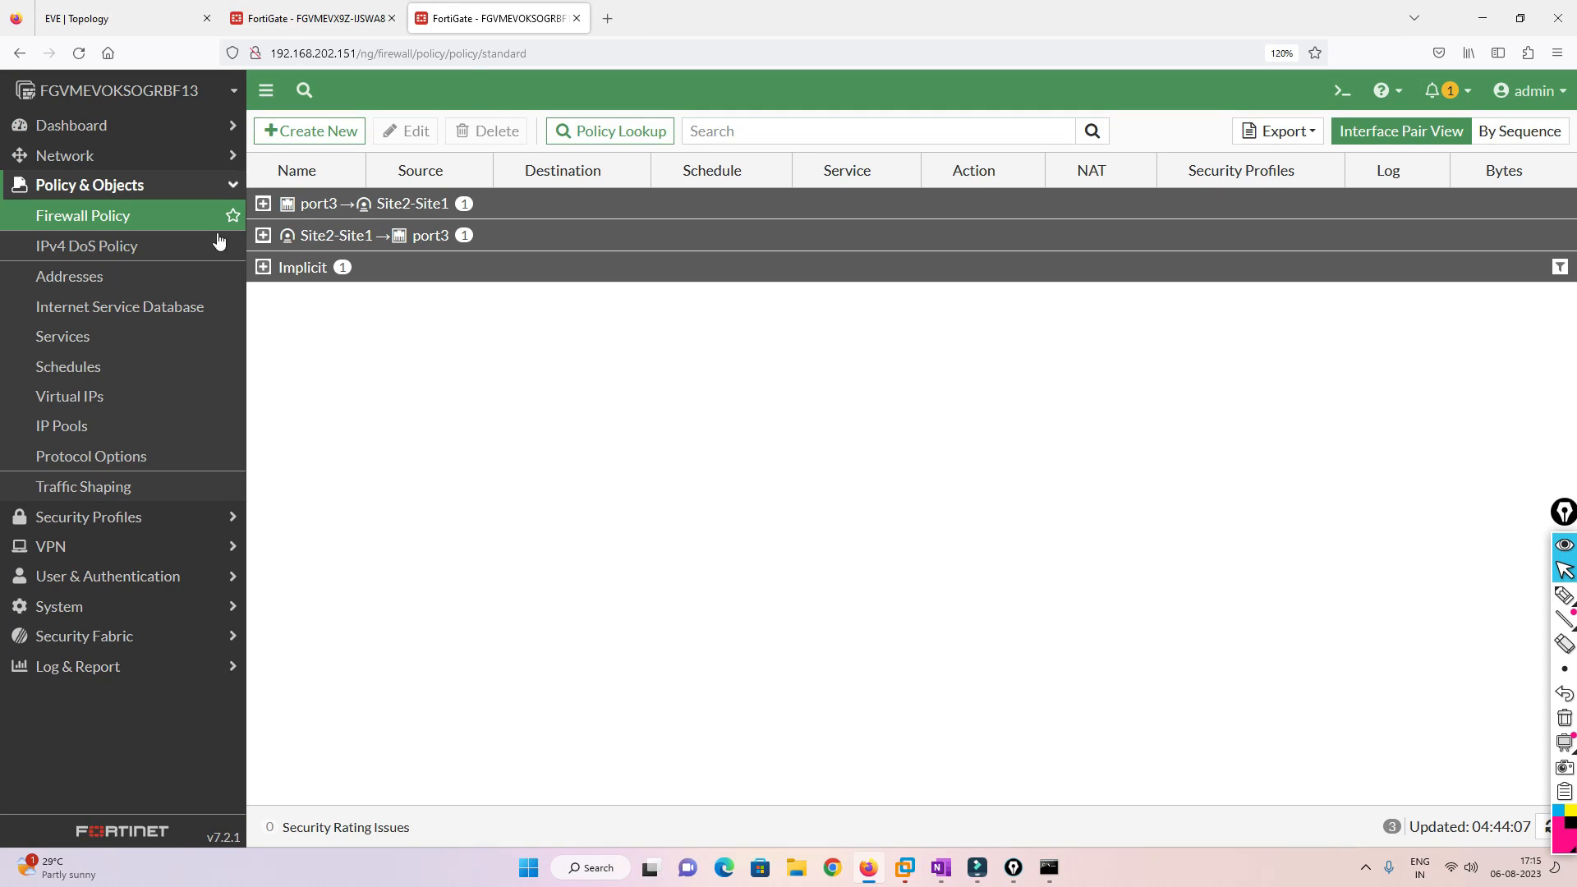
pyautogui.click(82, 125)
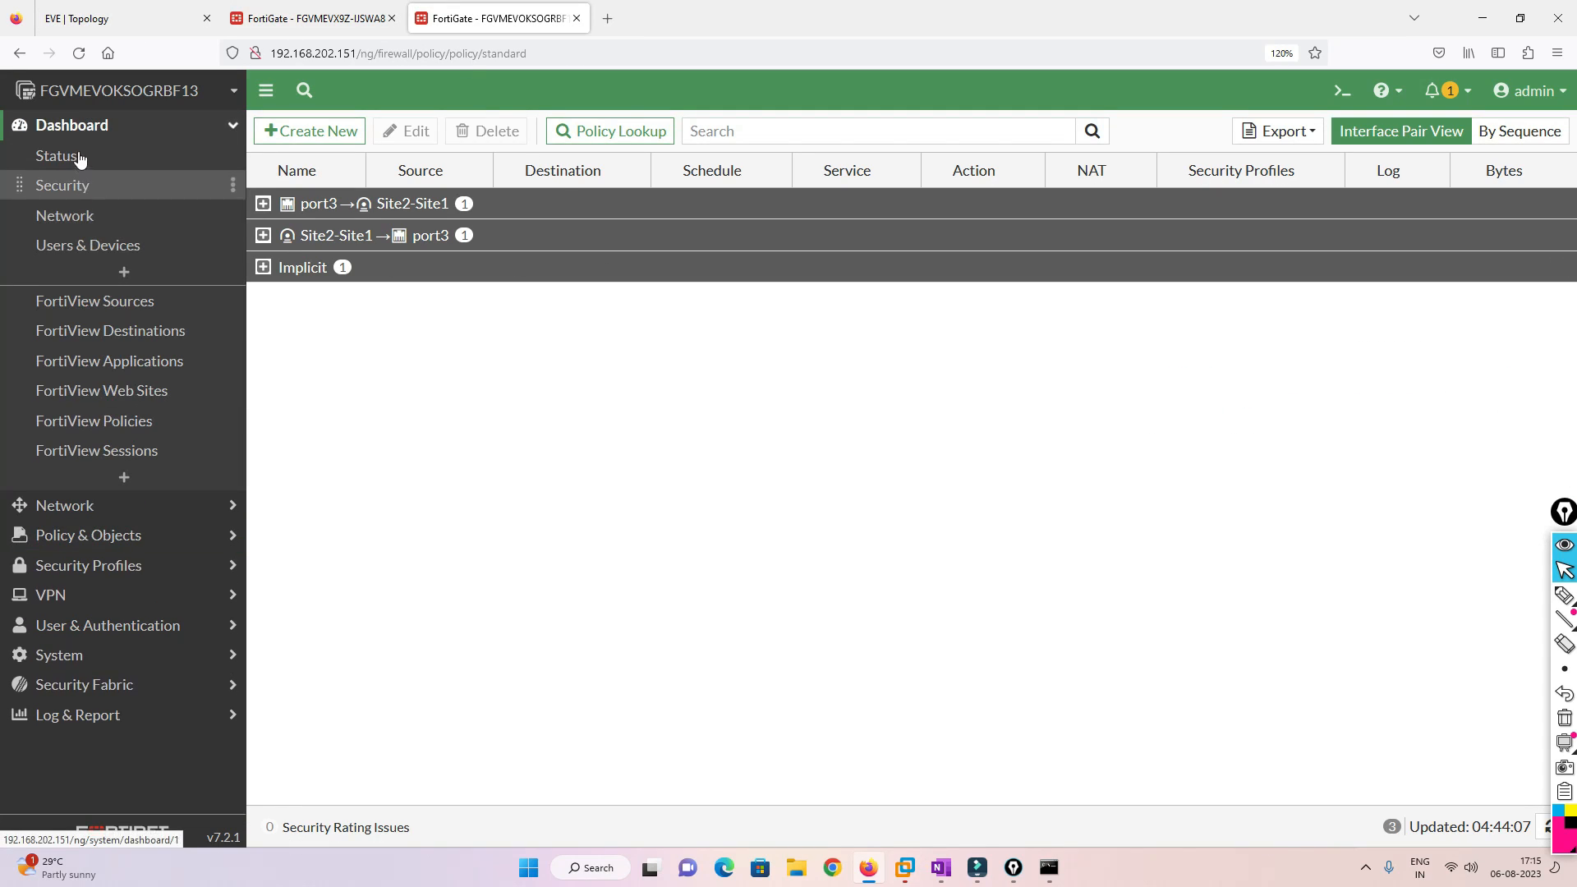
pyautogui.click(72, 219)
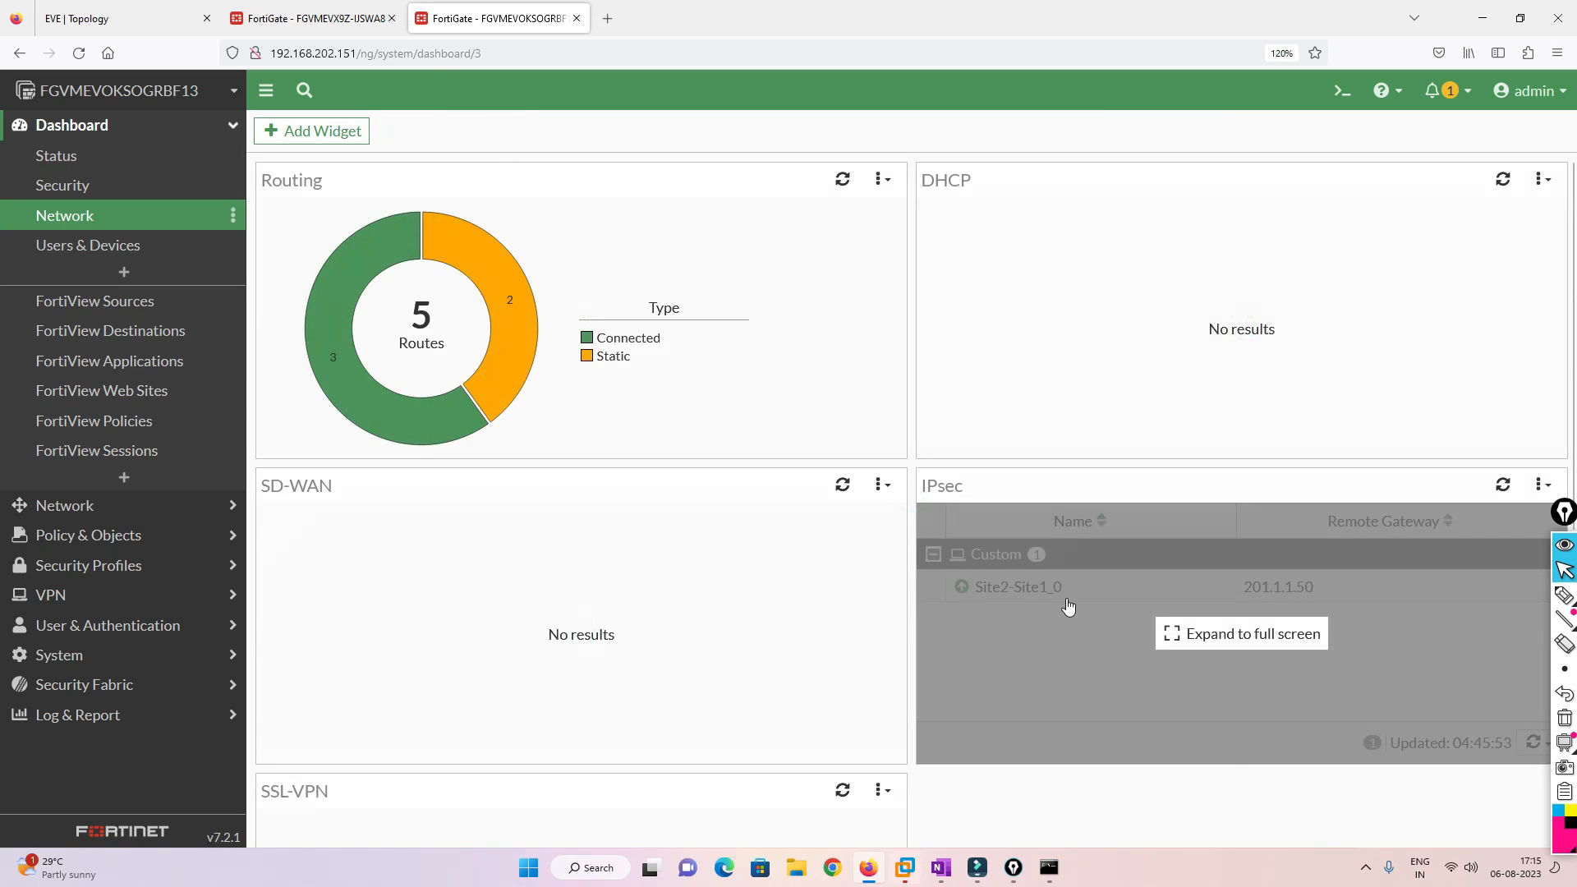
pyautogui.click(1068, 606)
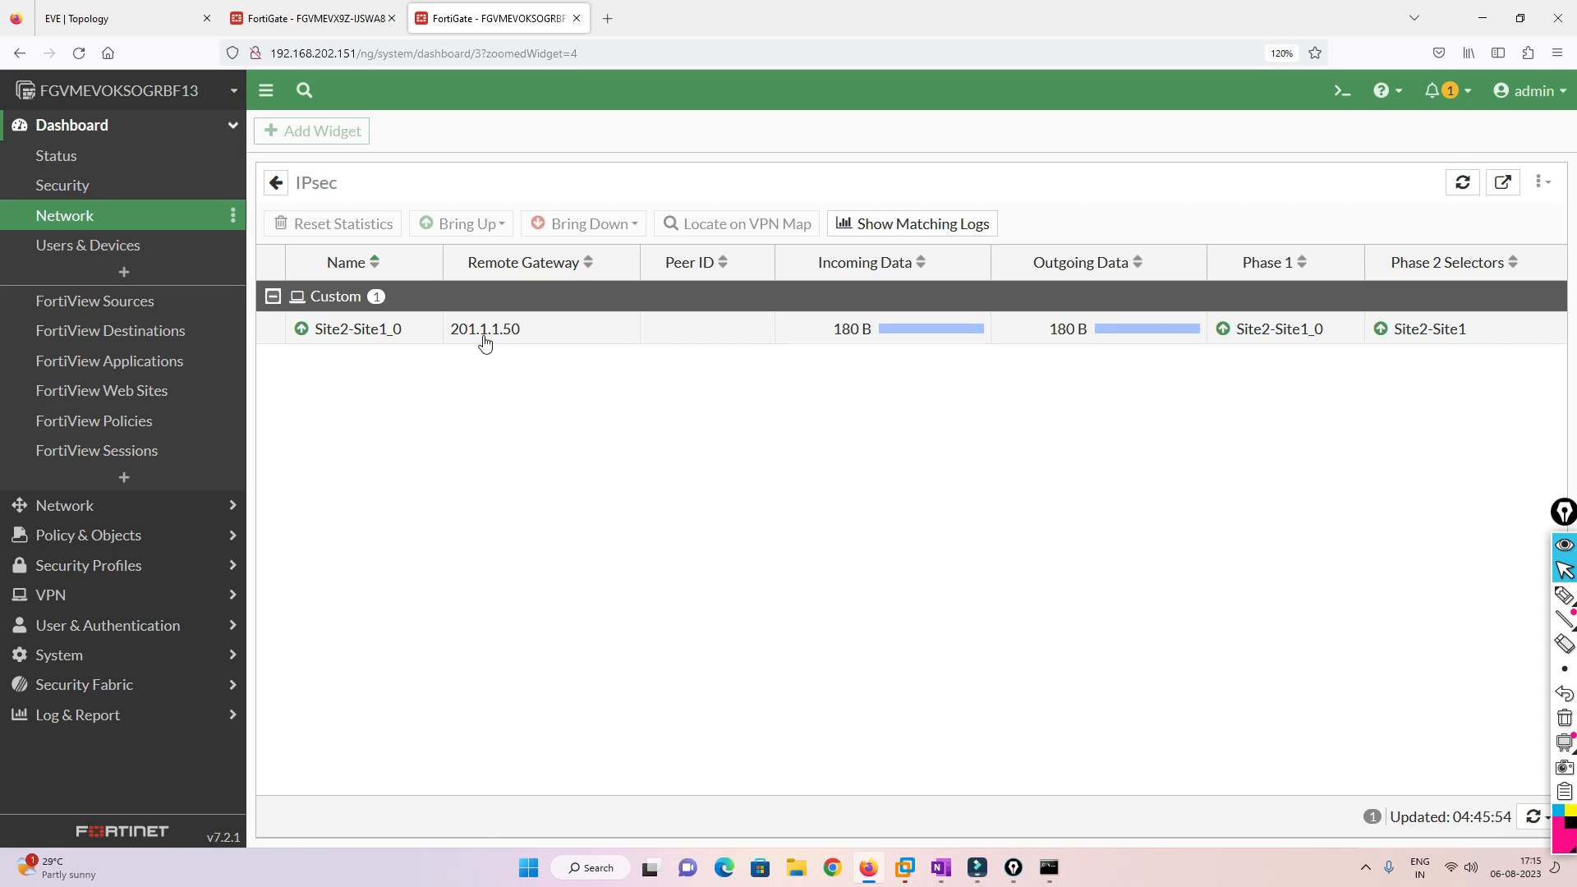
# - Check the interface addresses on the Site1 FortiGate and return to Site2's IPsec monitor
pyautogui.click(343, 21)
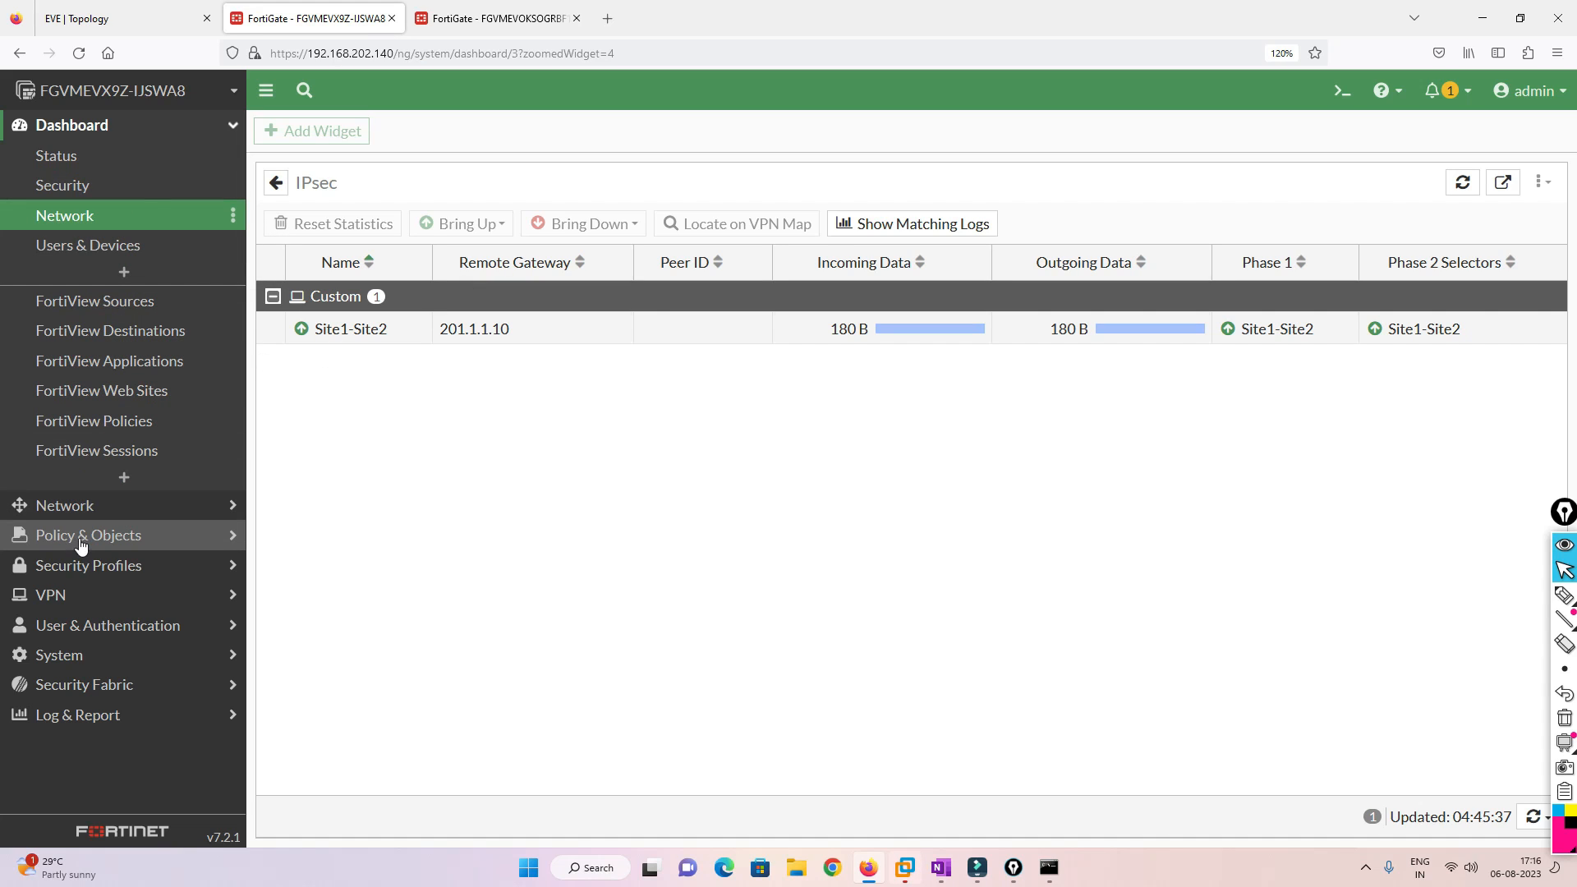
pyautogui.click(49, 506)
pyautogui.click(72, 190)
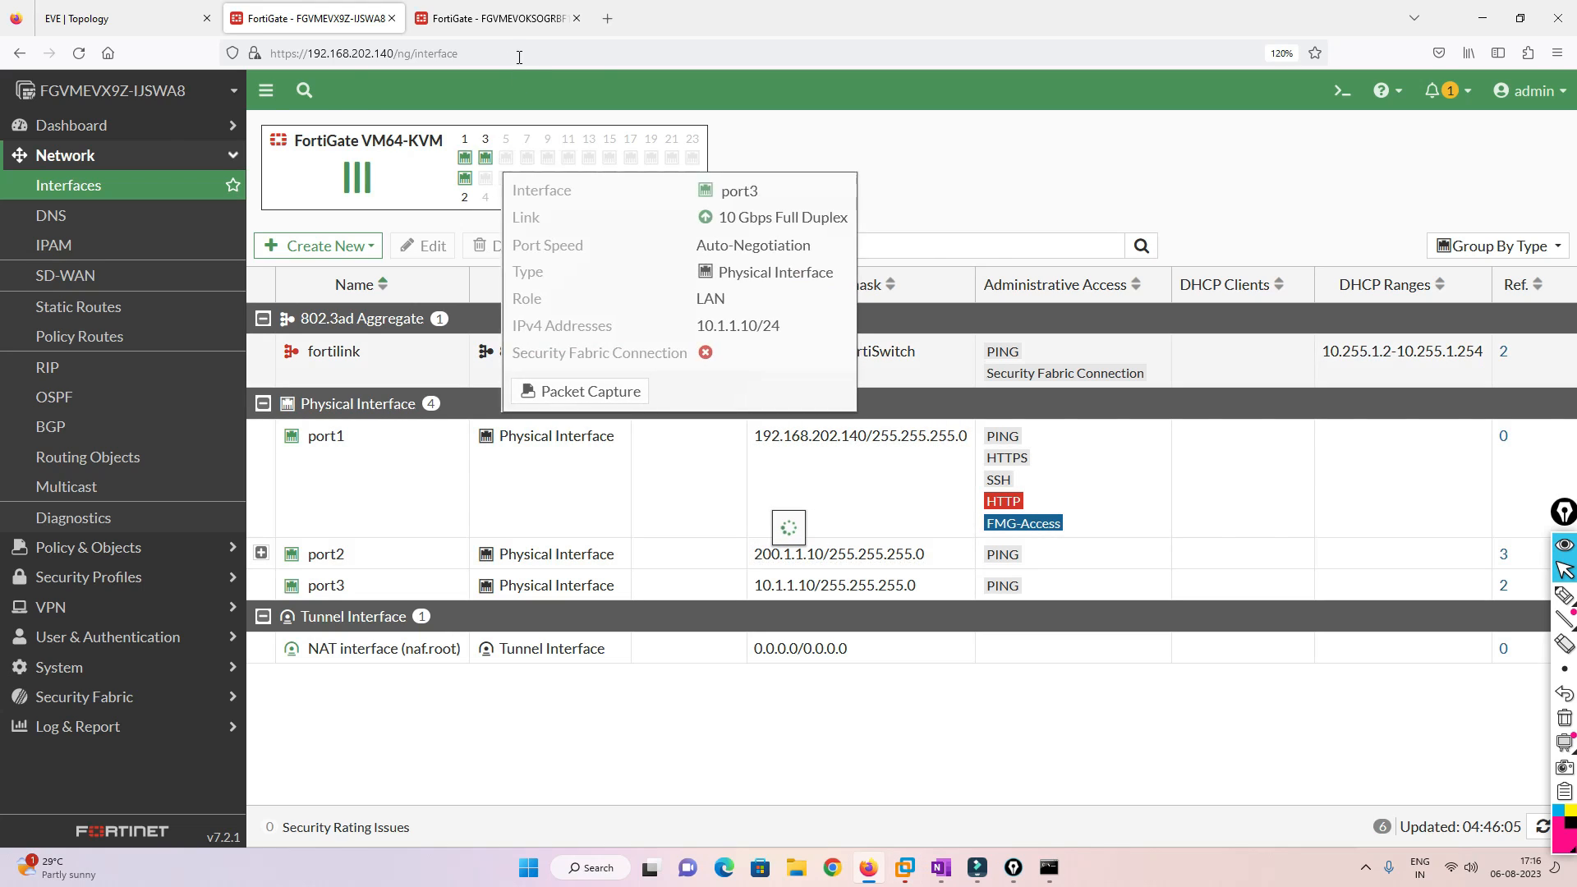
pyautogui.click(526, 18)
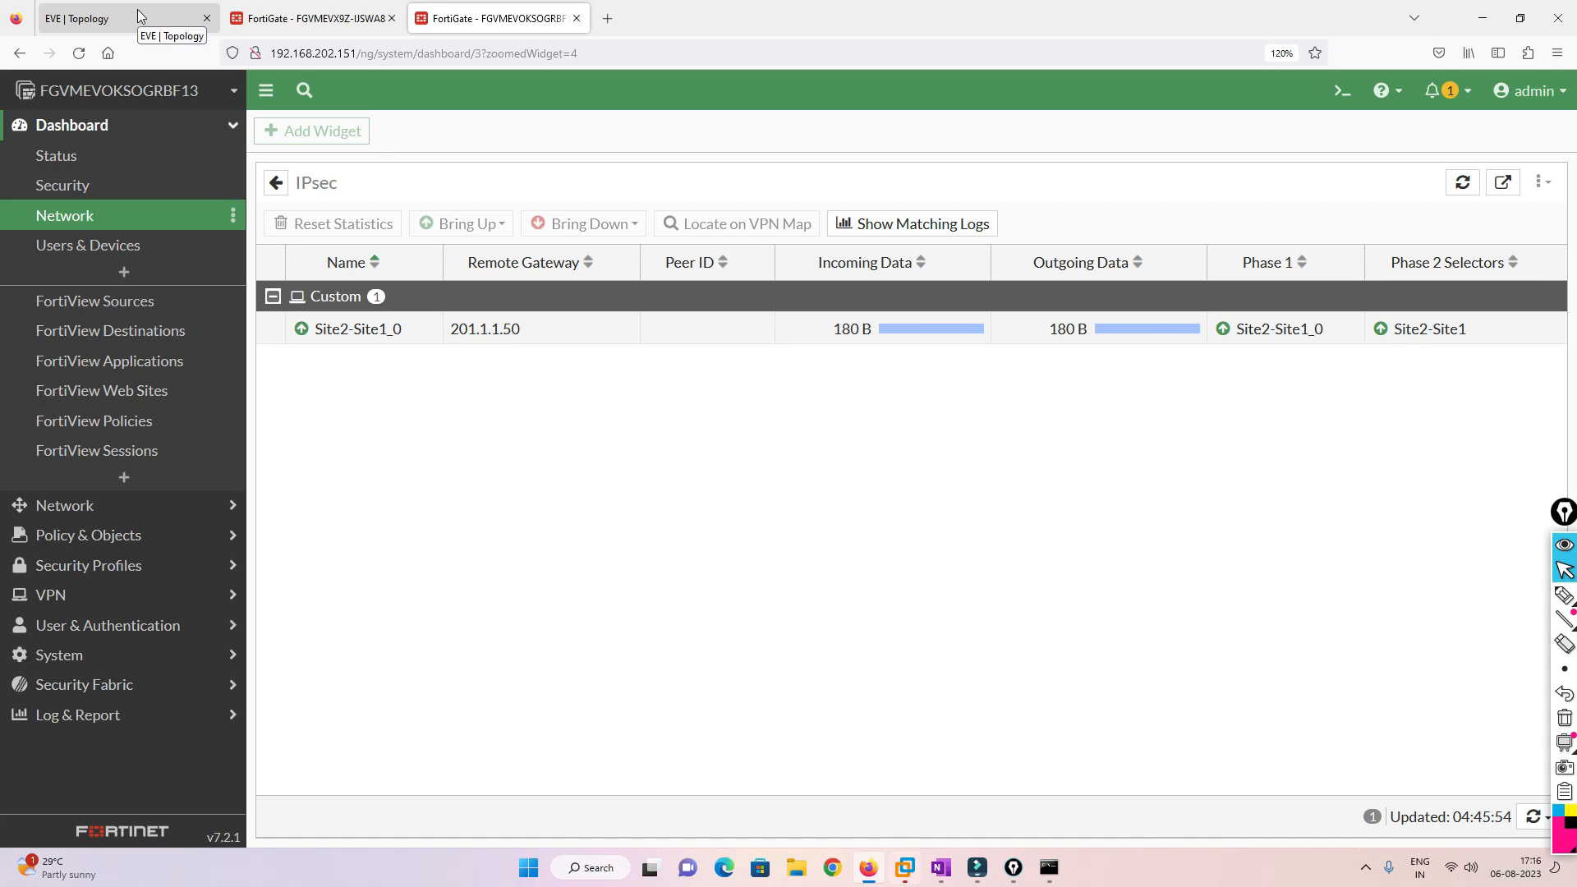
# - Close the Windows console, move the cloud image below the vIOS router between the two sites, and reload the topology
pyautogui.click(86, 13)
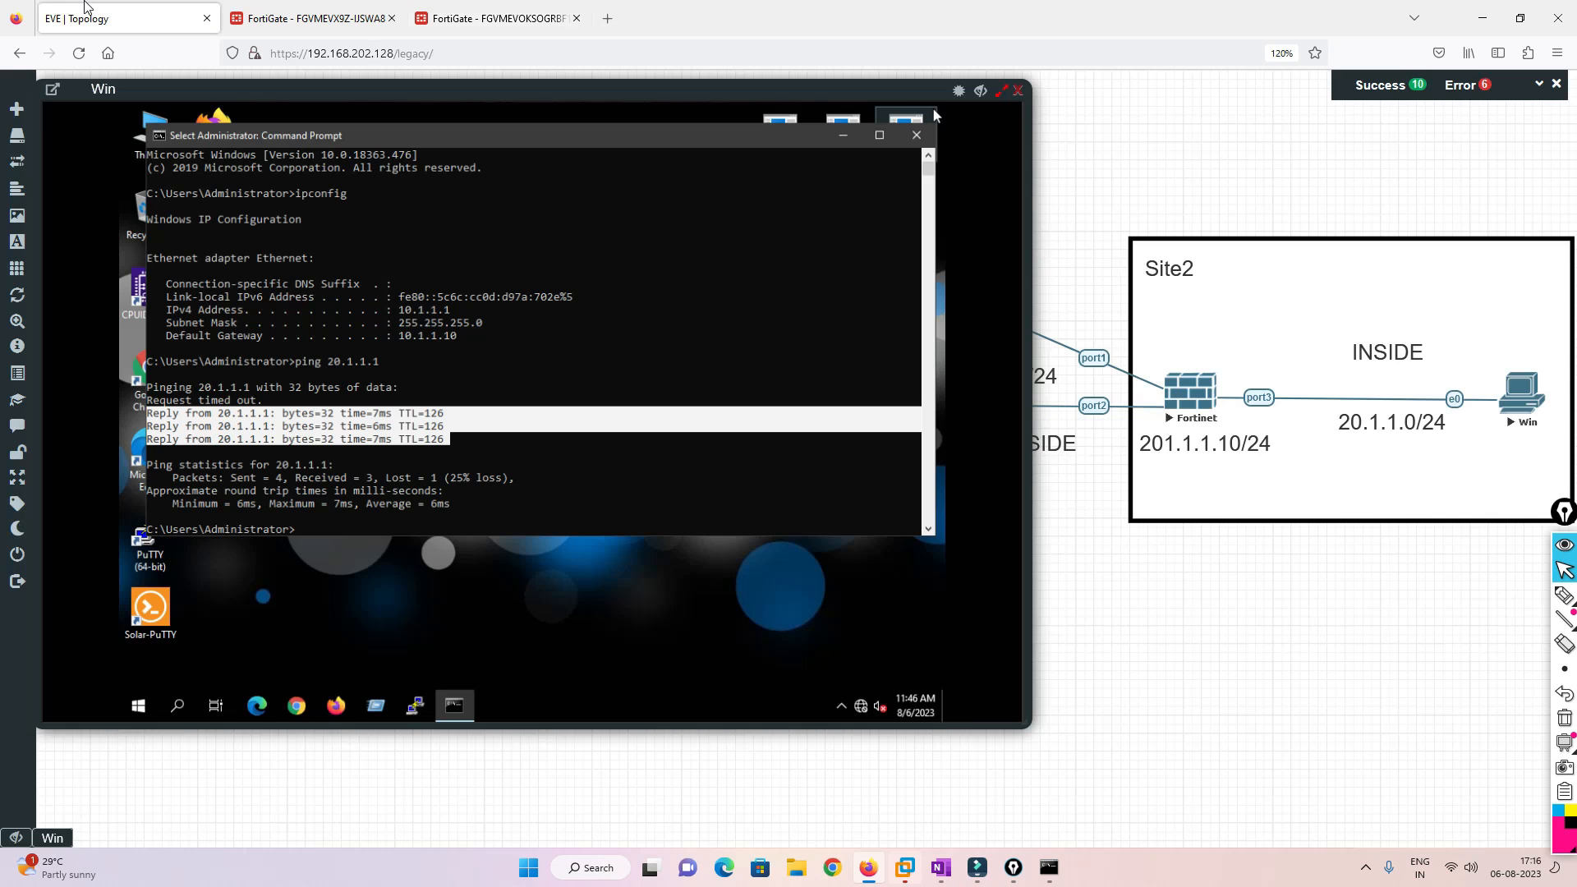
pyautogui.click(1018, 90)
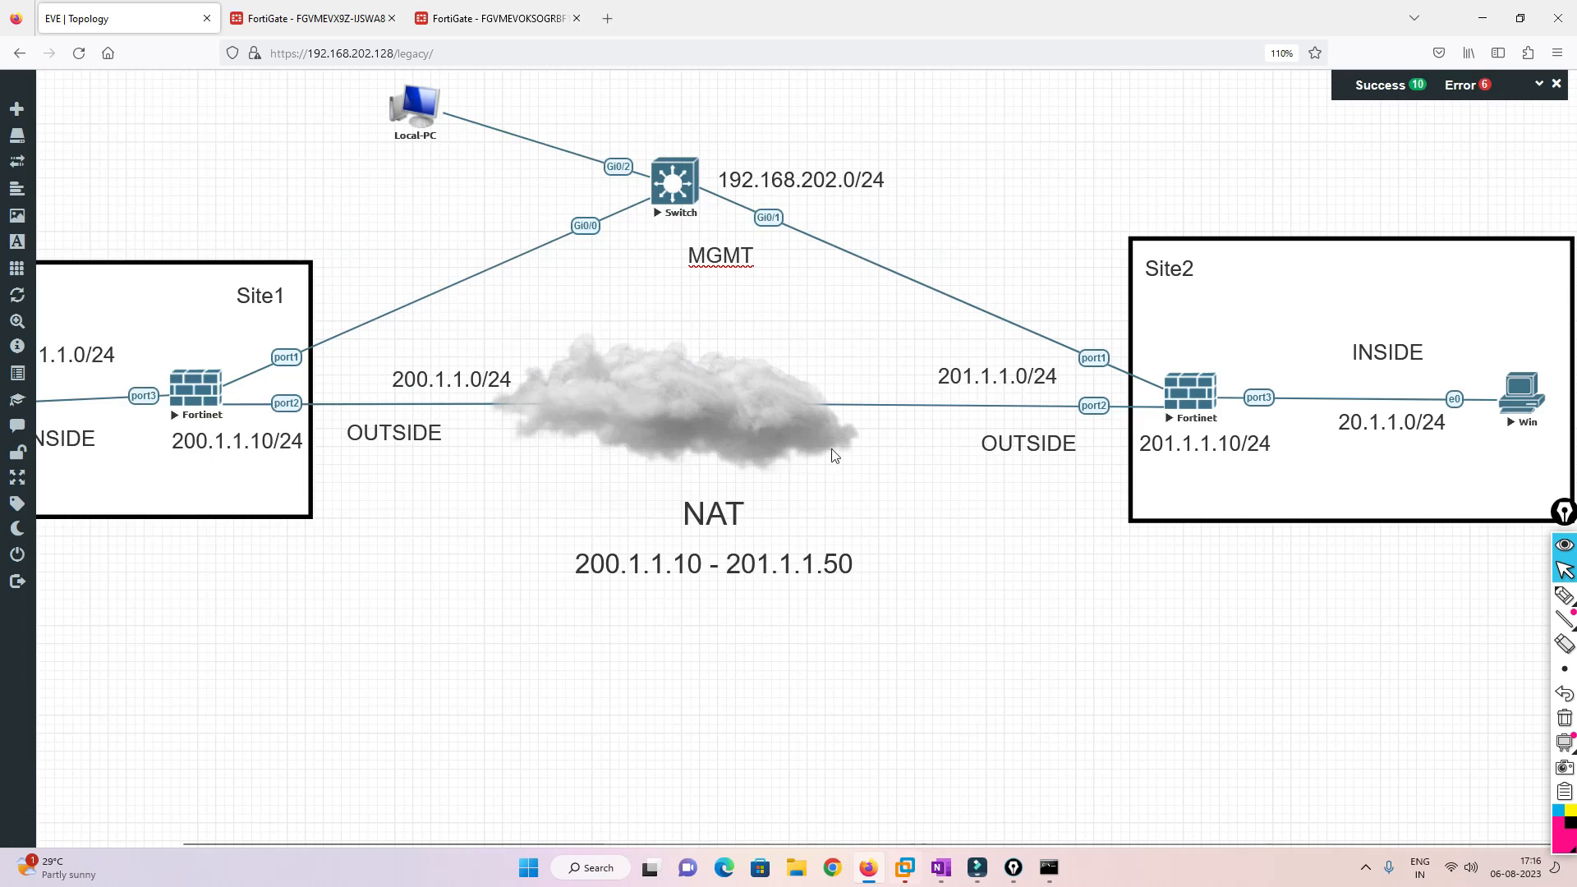
pyautogui.moveTo(718, 409); pyautogui.dragTo(702, 455)
pyautogui.moveTo(759, 402); pyautogui.dragTo(821, 464)
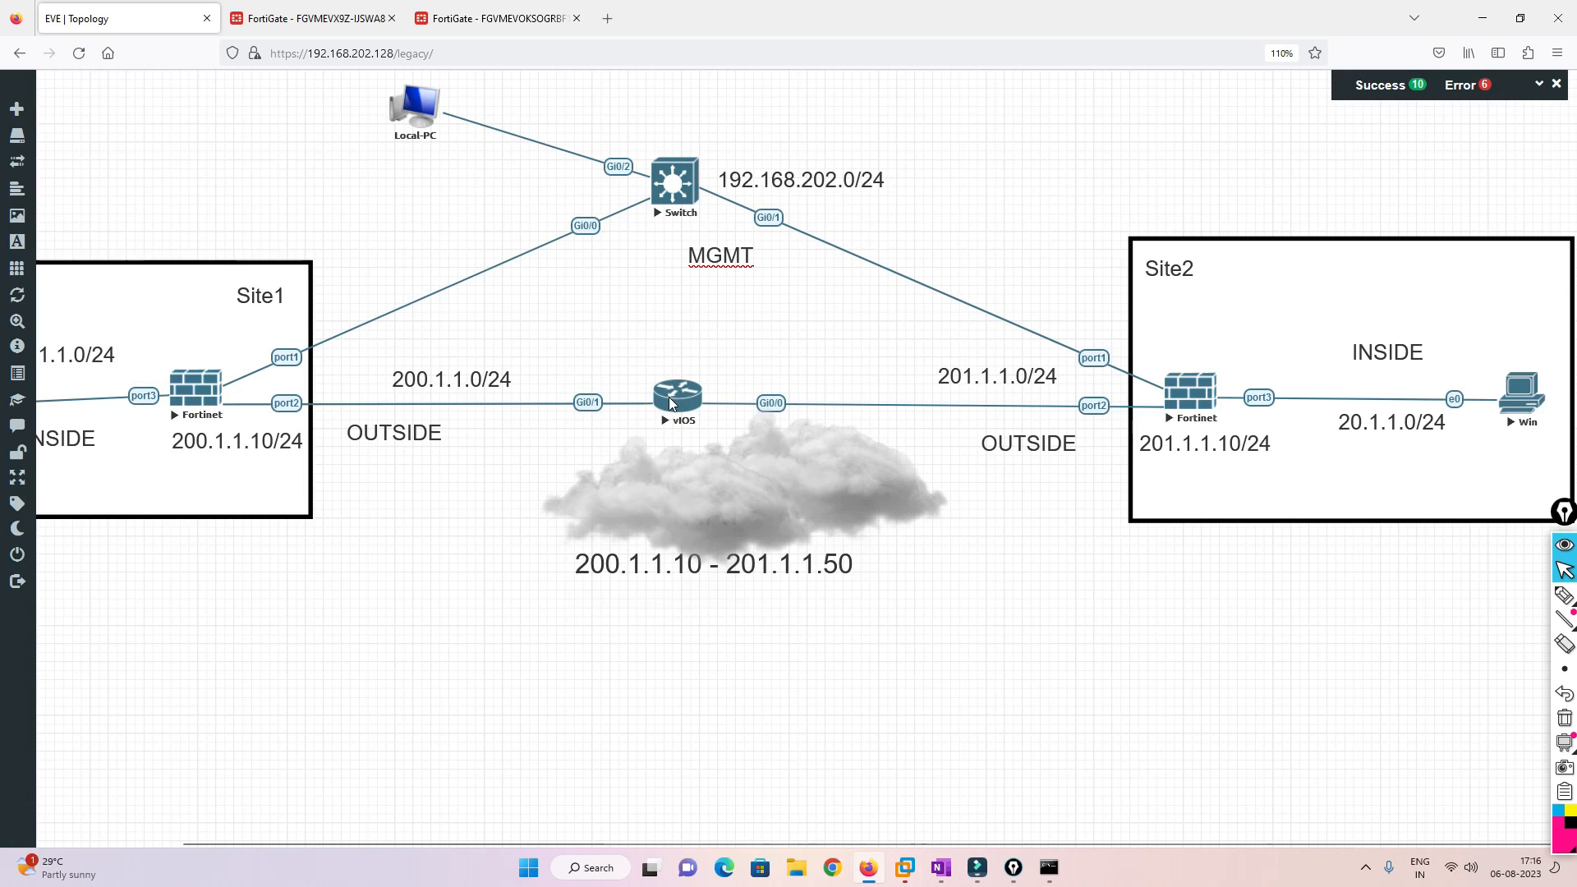
pyautogui.click(79, 53)
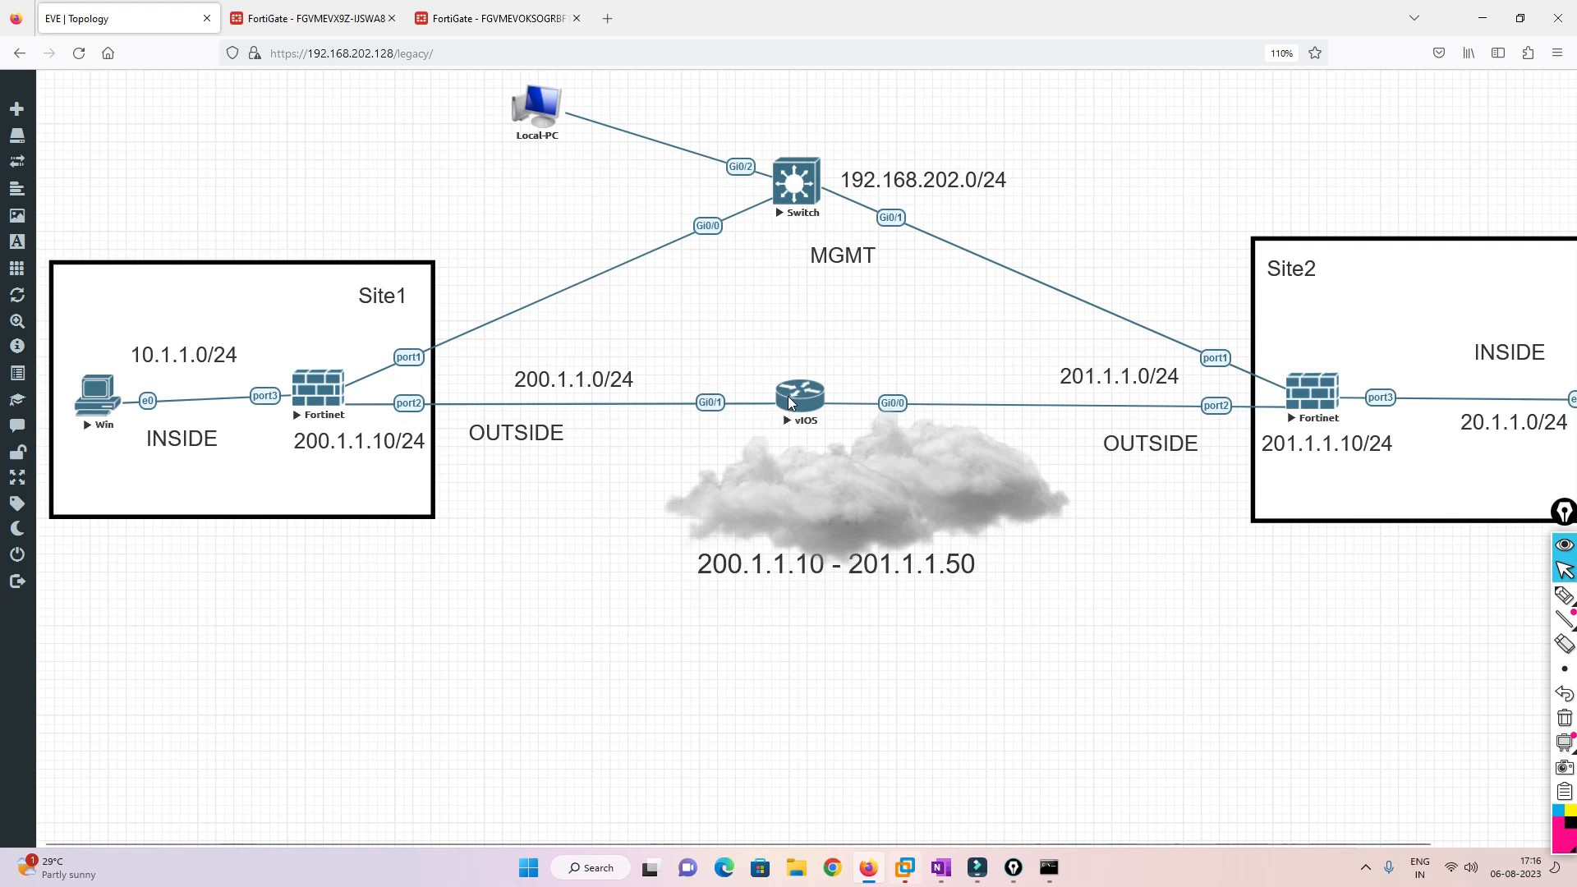
# - Move the two overlapping cloud images away from the vIOS router to the empty area above the Site2 box
pyautogui.doubleClick(861, 480)
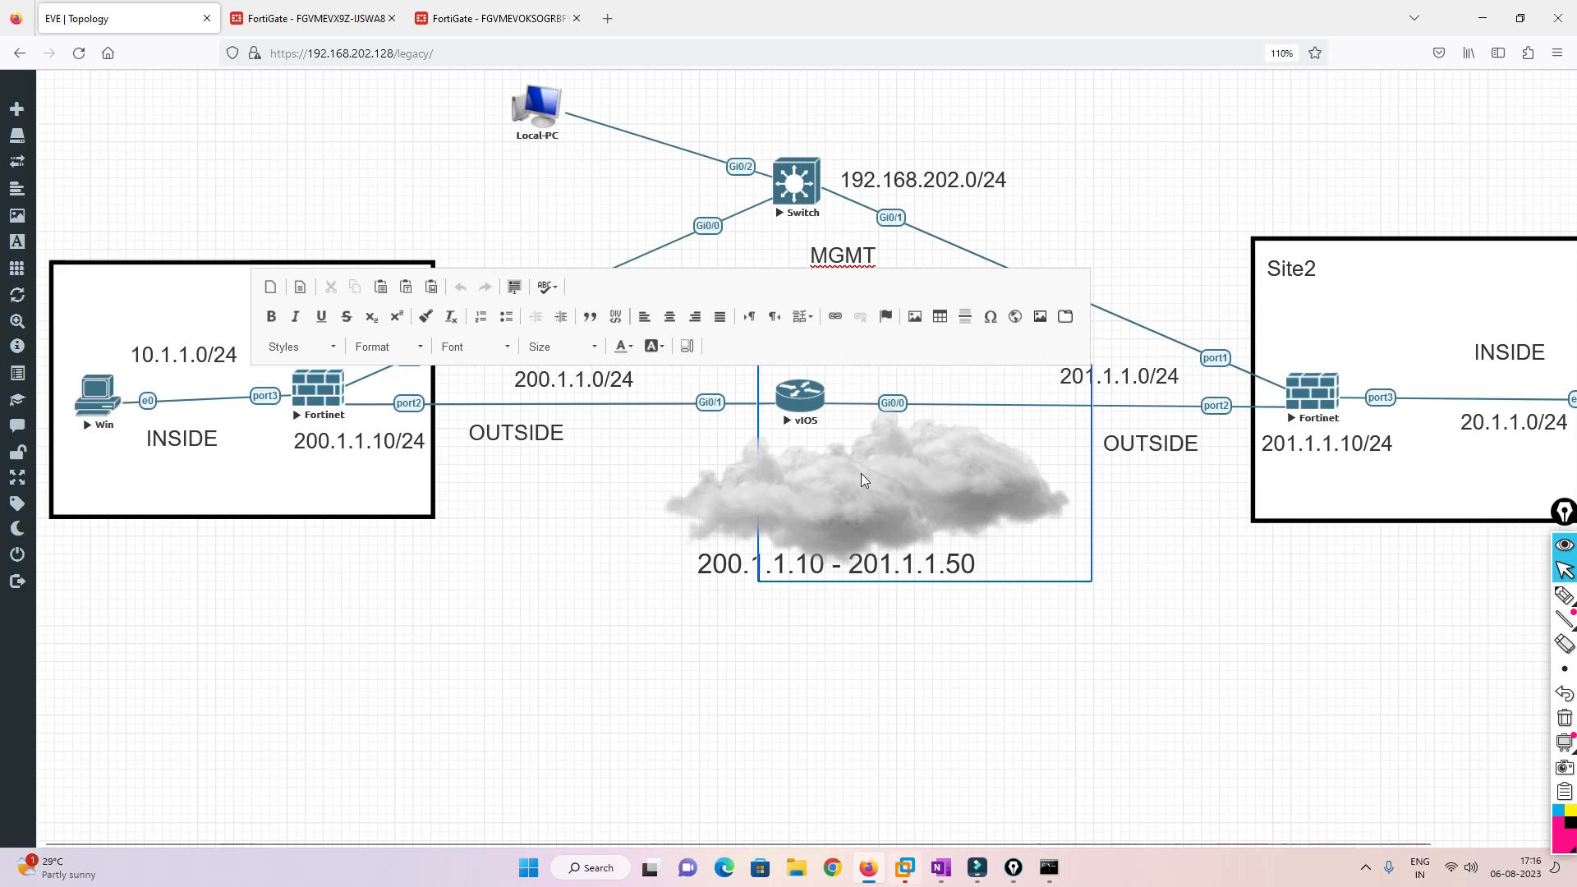
pyautogui.click(1355, 598)
pyautogui.moveTo(897, 493); pyautogui.dragTo(1318, 148)
pyautogui.moveTo(954, 514); pyautogui.dragTo(1195, 186)
# - Open the vIOS router's console, enter privileged mode and list its interface addresses with sh ip int br
pyautogui.click(793, 397)
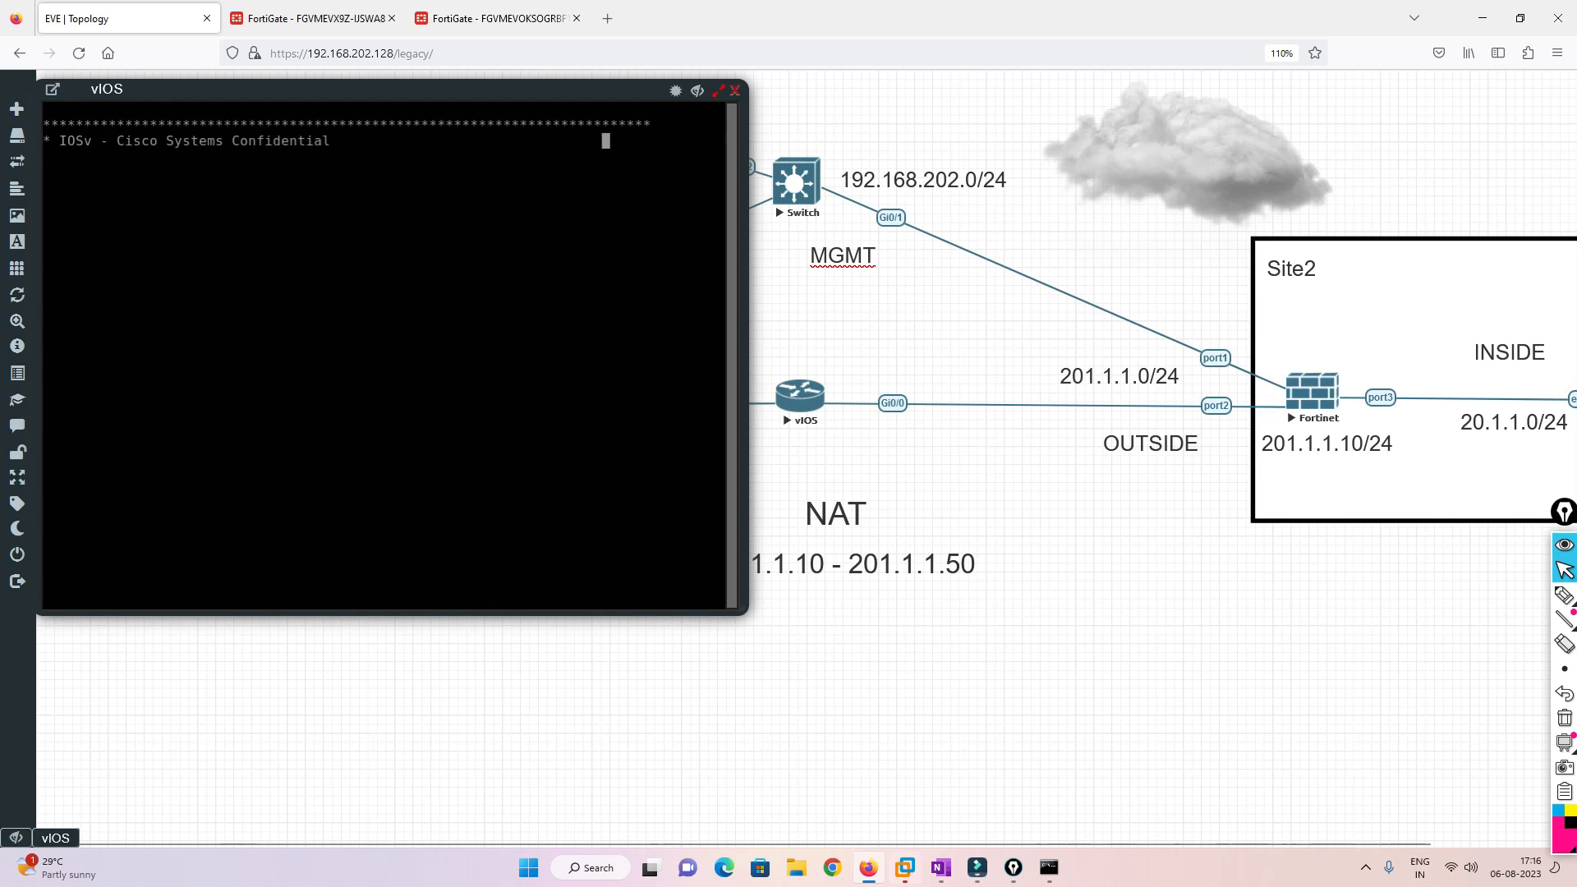
pyautogui.press('Return')
pyautogui.write('en')
pyautogui.press('Return')
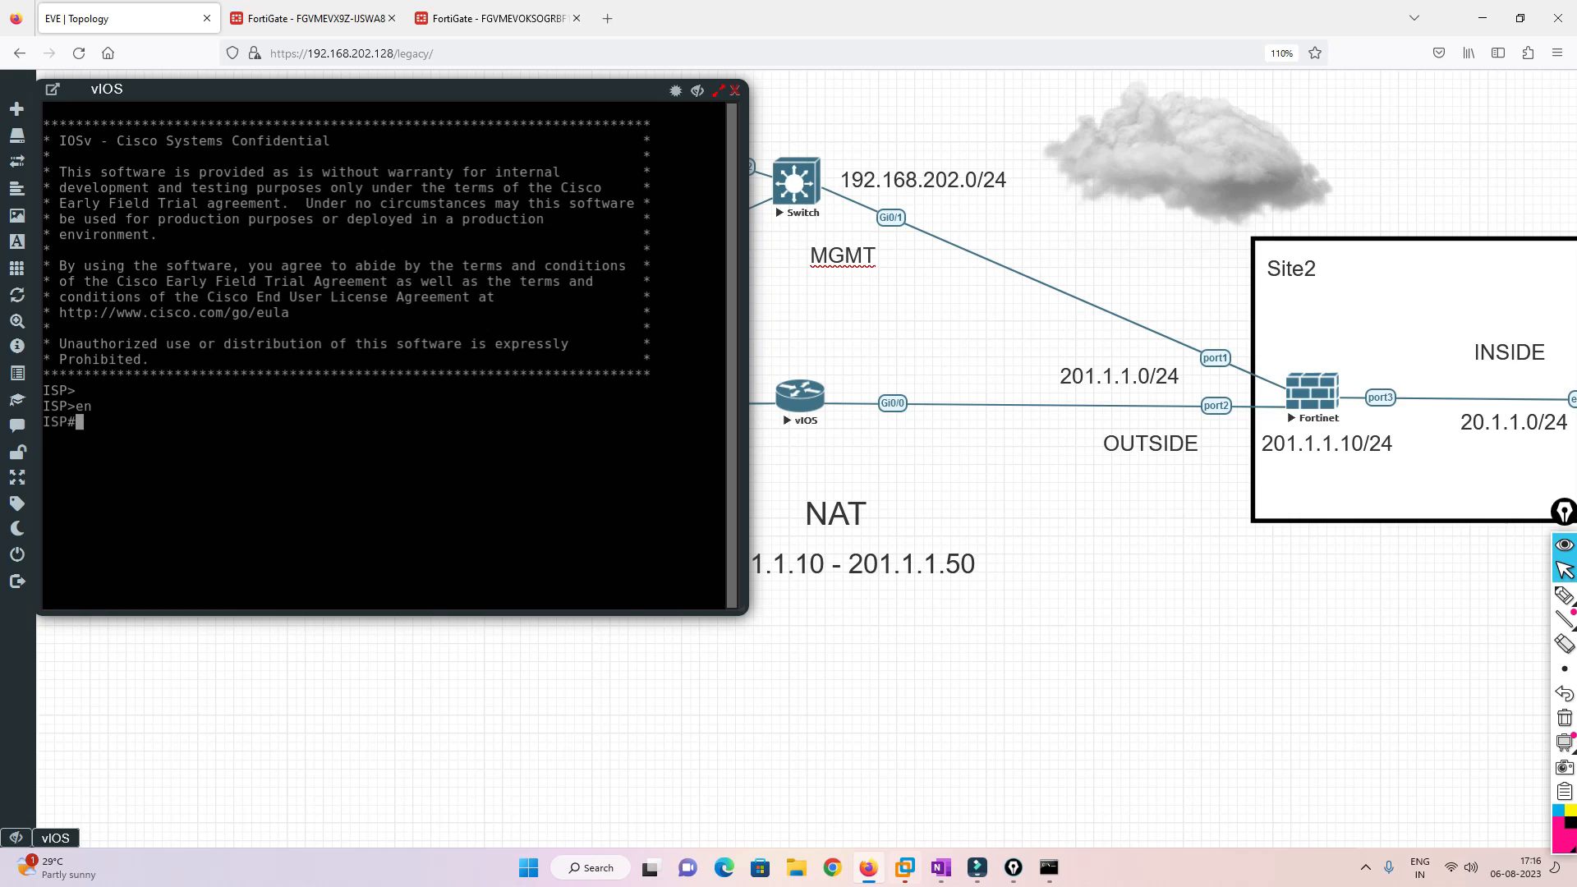
pyautogui.press('Return')
pyautogui.write('sh ip int br')
pyautogui.press('Return')
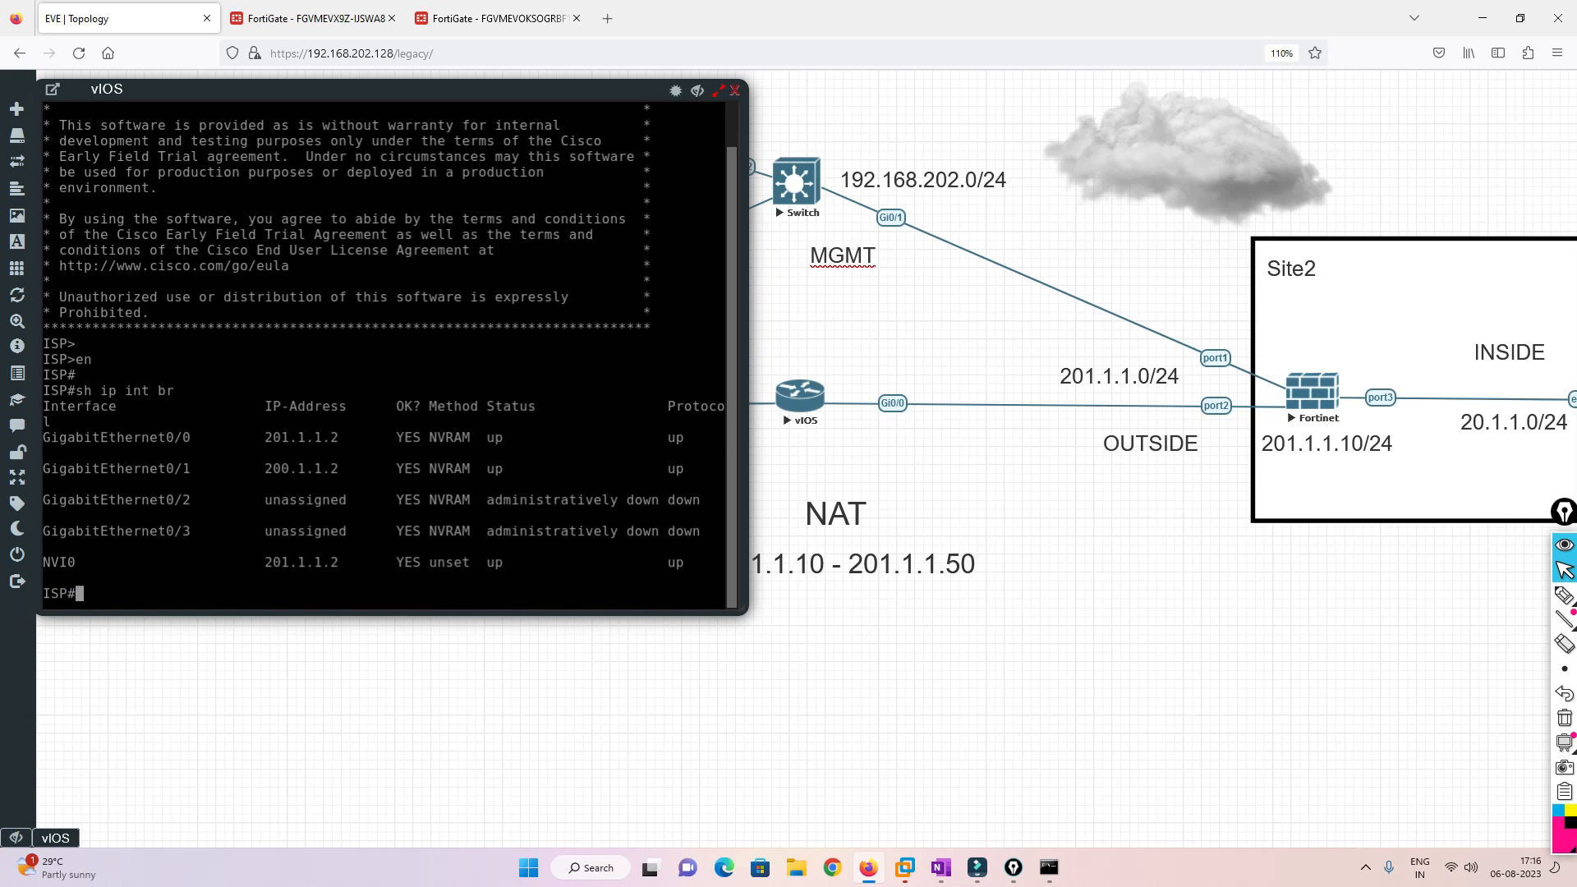
# - Display the router's NAT translations with sh ip nat translations and highlight the UDP entries' inside local and inside global addresses
pyautogui.write('sh ip nat tr')
pyautogui.press('Tab')
pyautogui.press('Return')
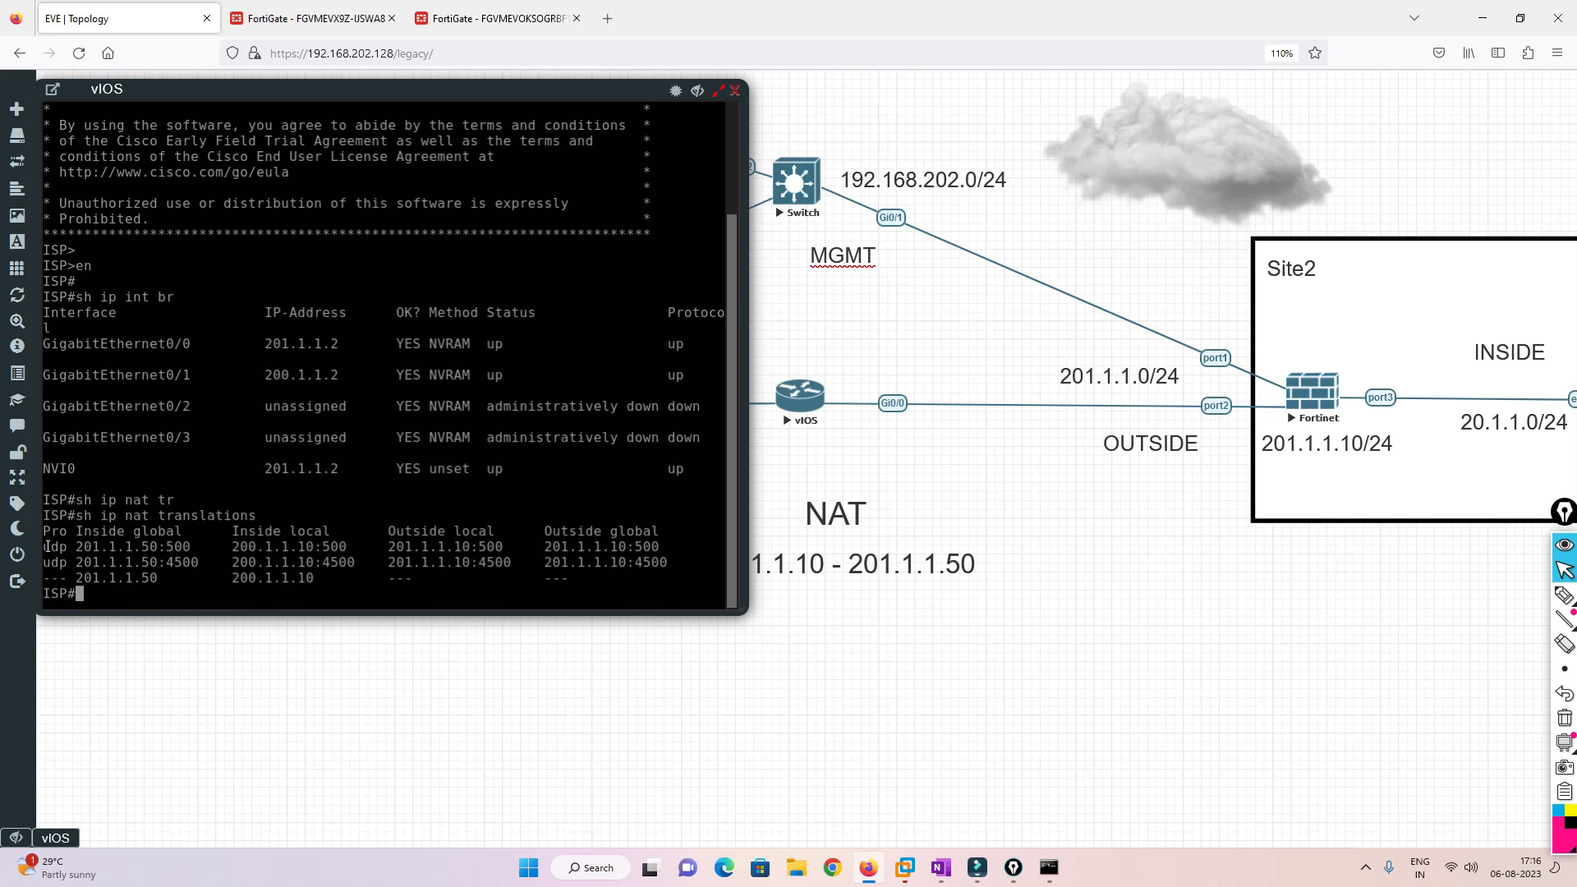
pyautogui.moveTo(43, 546); pyautogui.dragTo(686, 563)
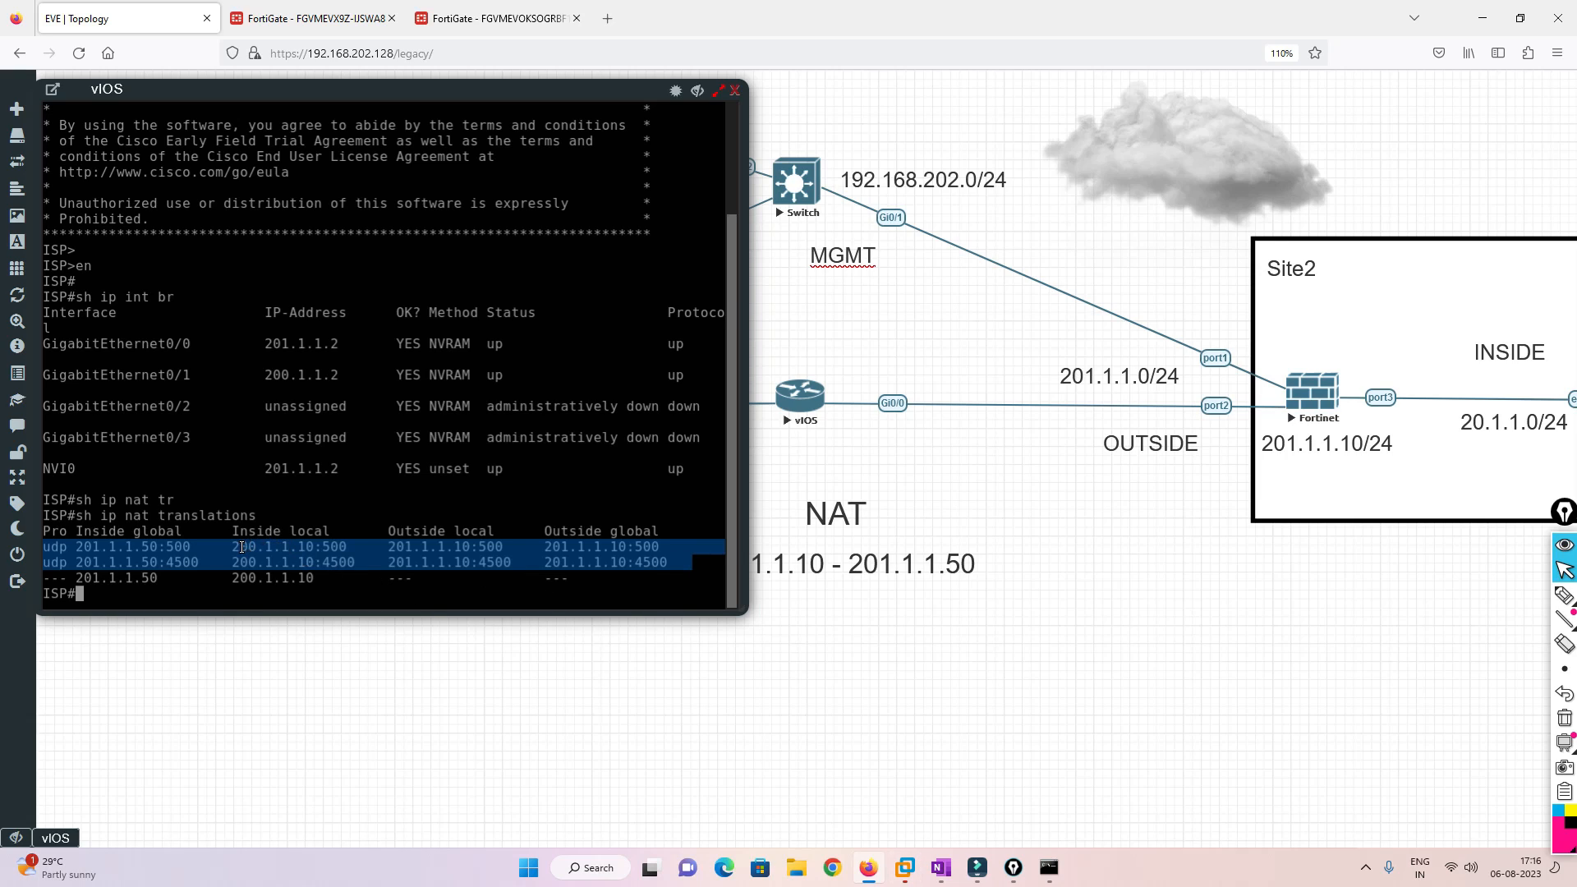
pyautogui.moveTo(232, 547); pyautogui.dragTo(311, 547)
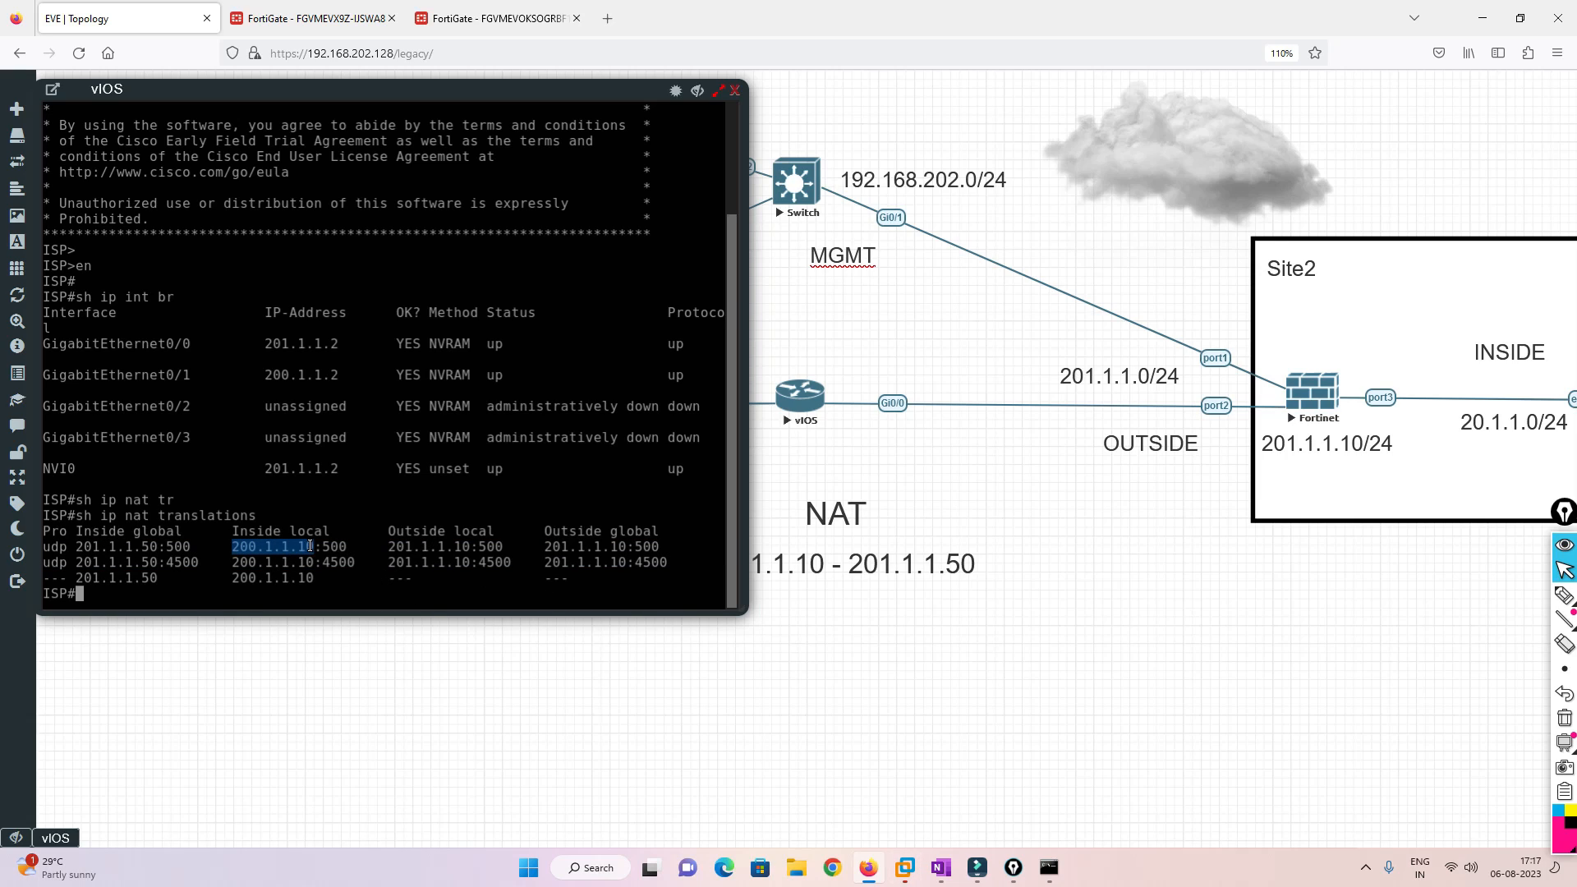
pyautogui.moveTo(74, 547); pyautogui.dragTo(200, 547)
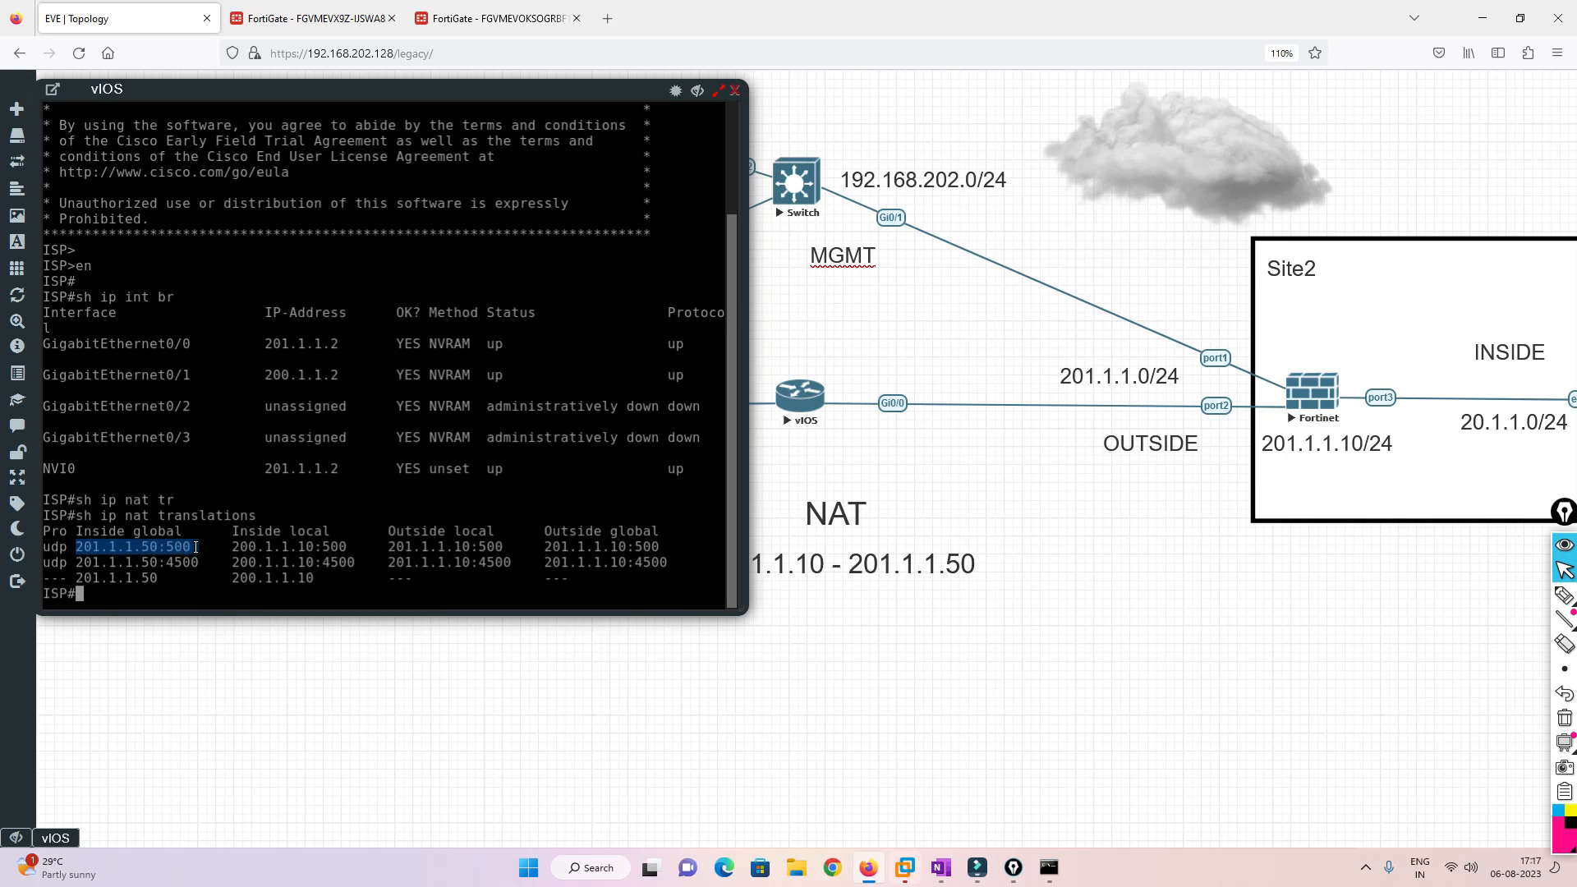
pyautogui.click(211, 563)
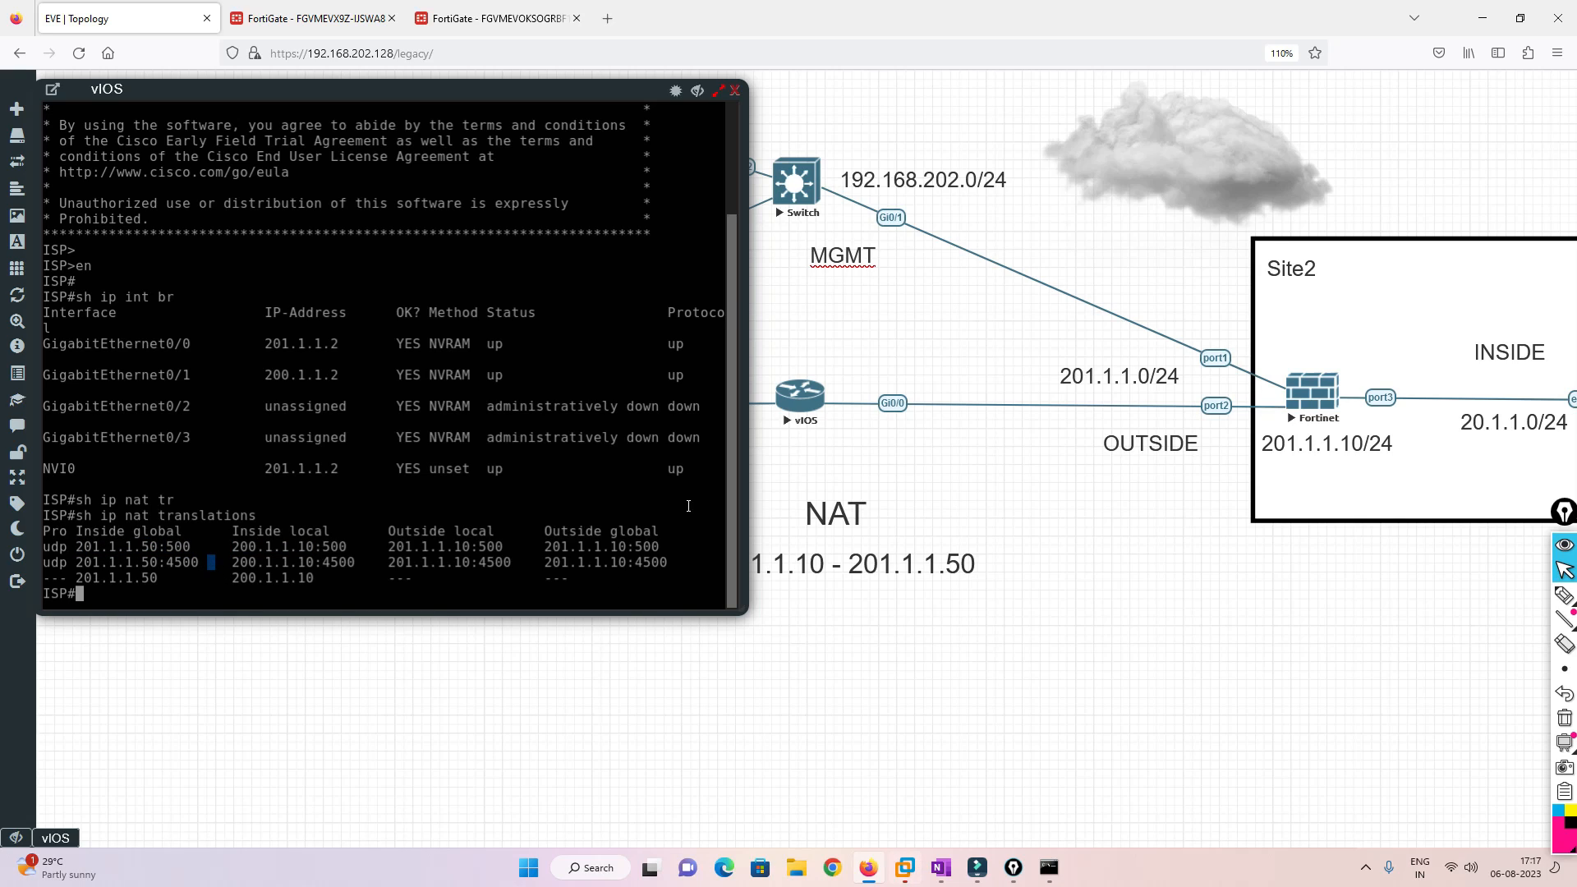
# - Close the vIOS console and move the cloud images back over the router between the two sites
pyautogui.click(736, 90)
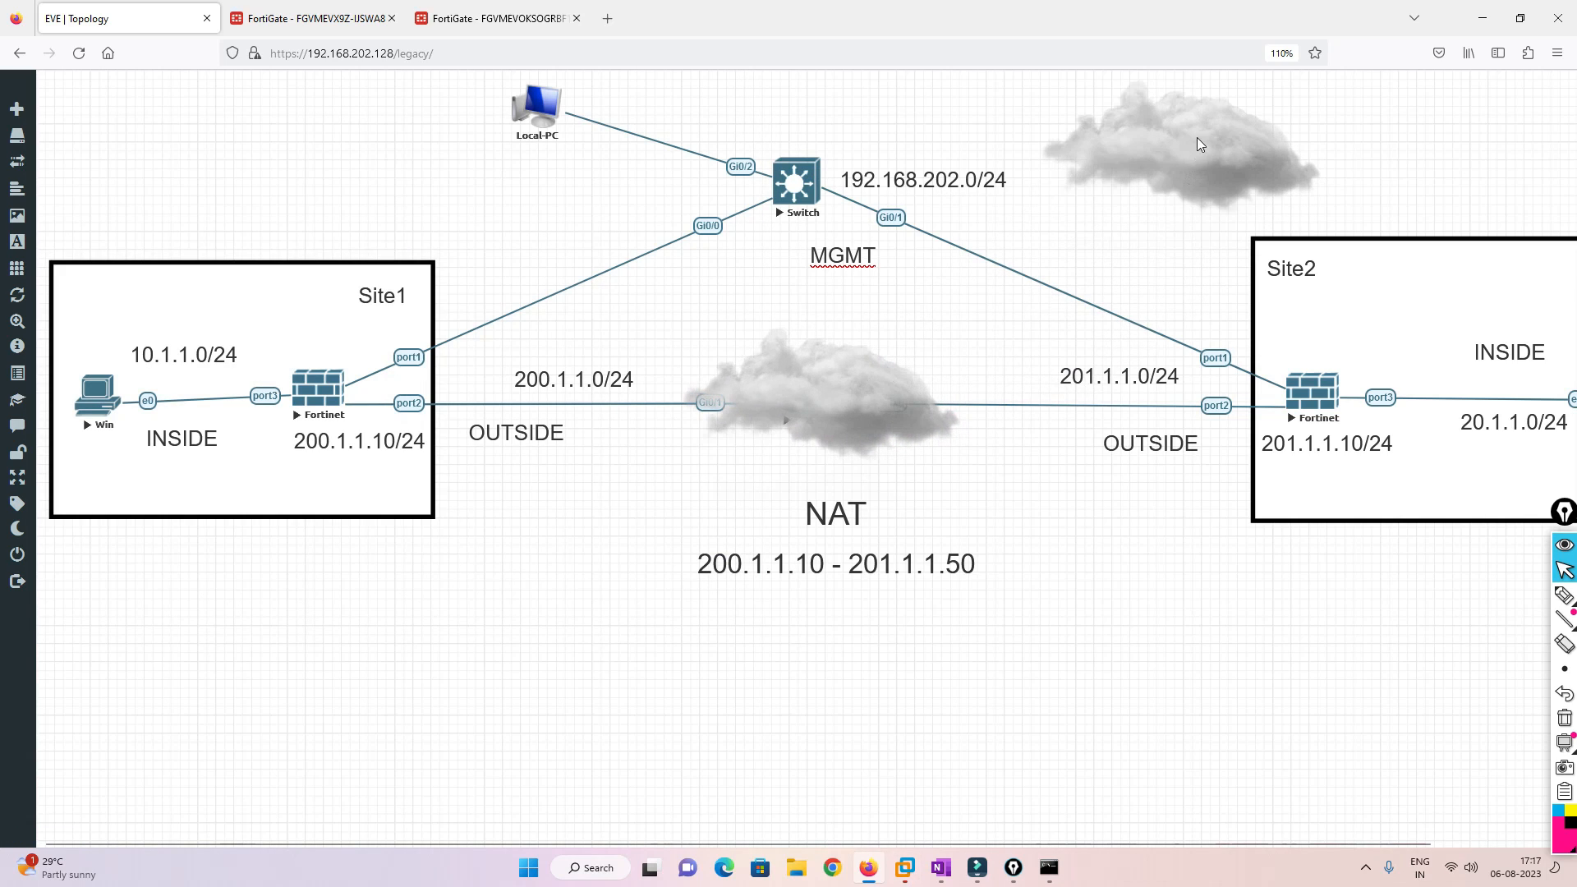
pyautogui.moveTo(1198, 143); pyautogui.dragTo(784, 401)
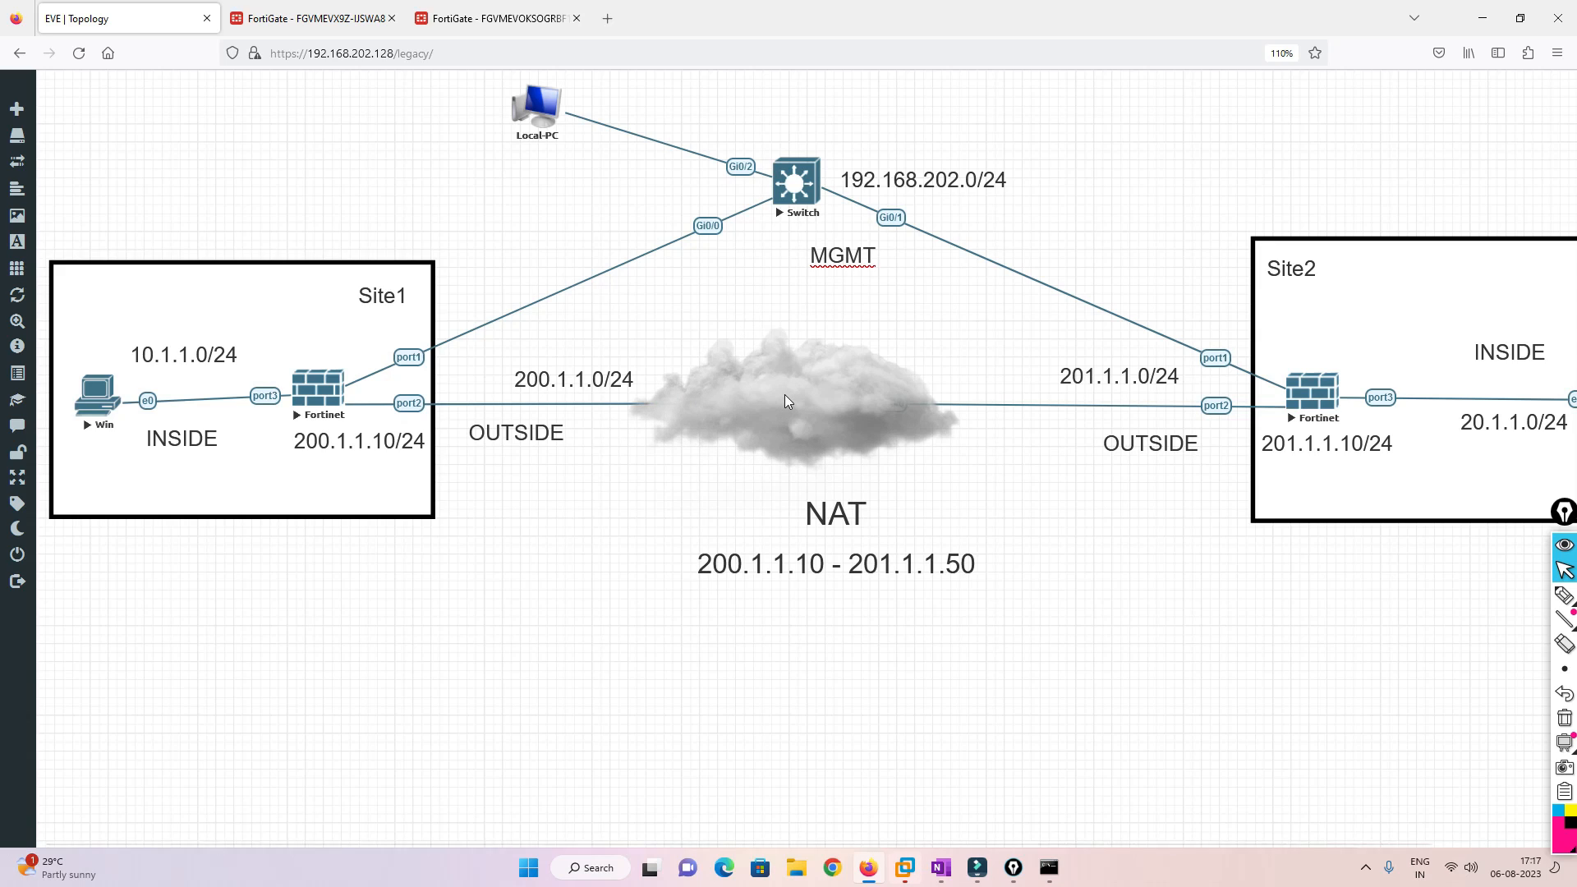
# - Review the Site1 FortiGate's interfaces and Site2's IPsec monitor, and return to the EVE topology
pyautogui.click(308, 18)
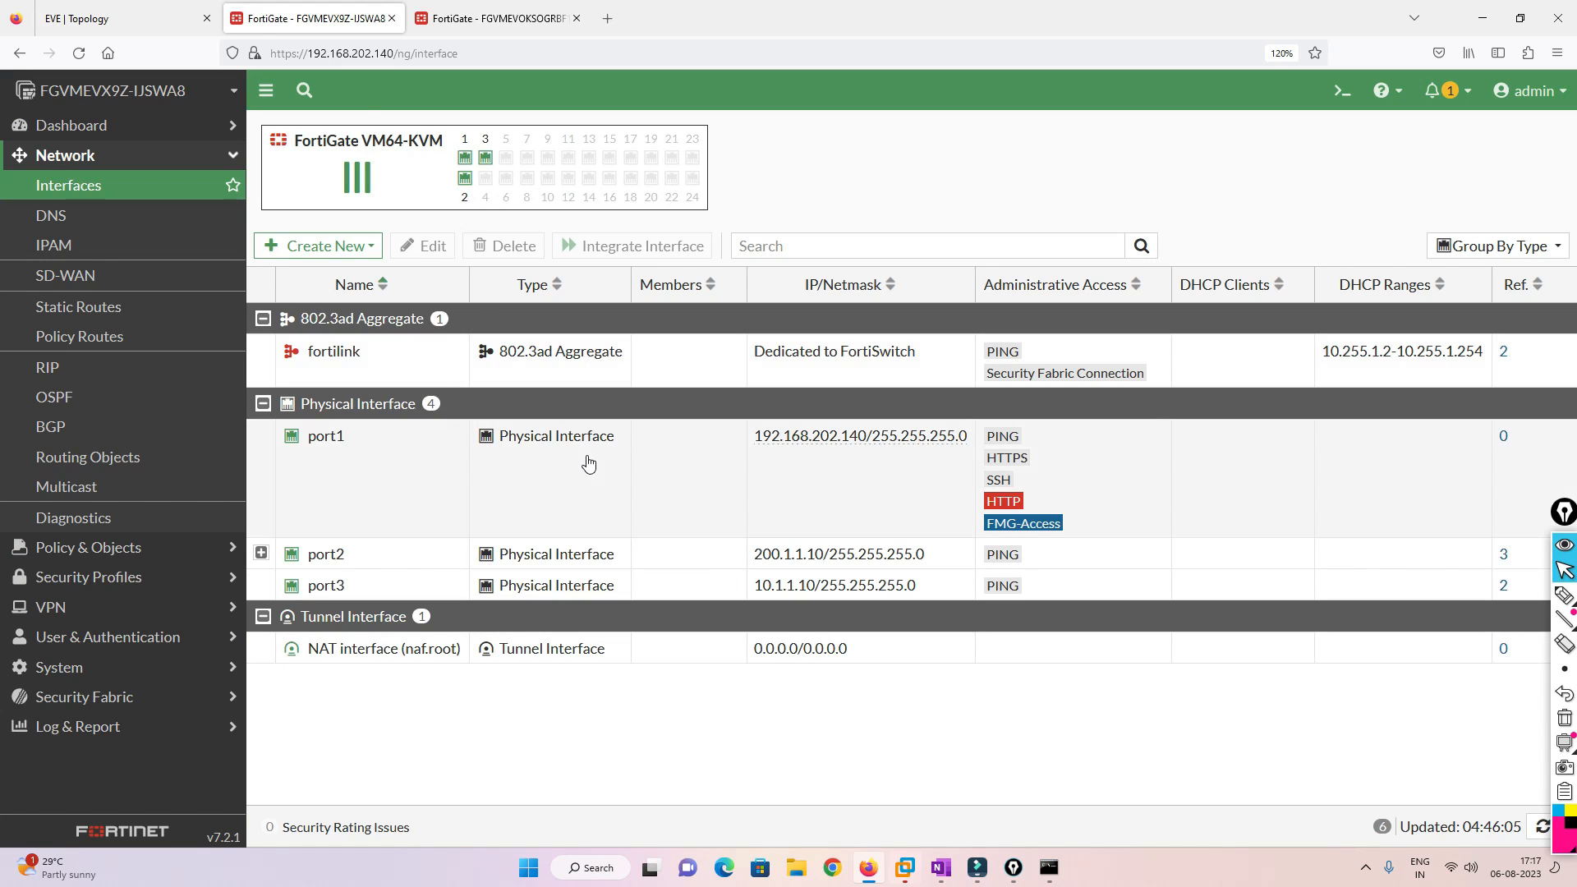
pyautogui.click(493, 18)
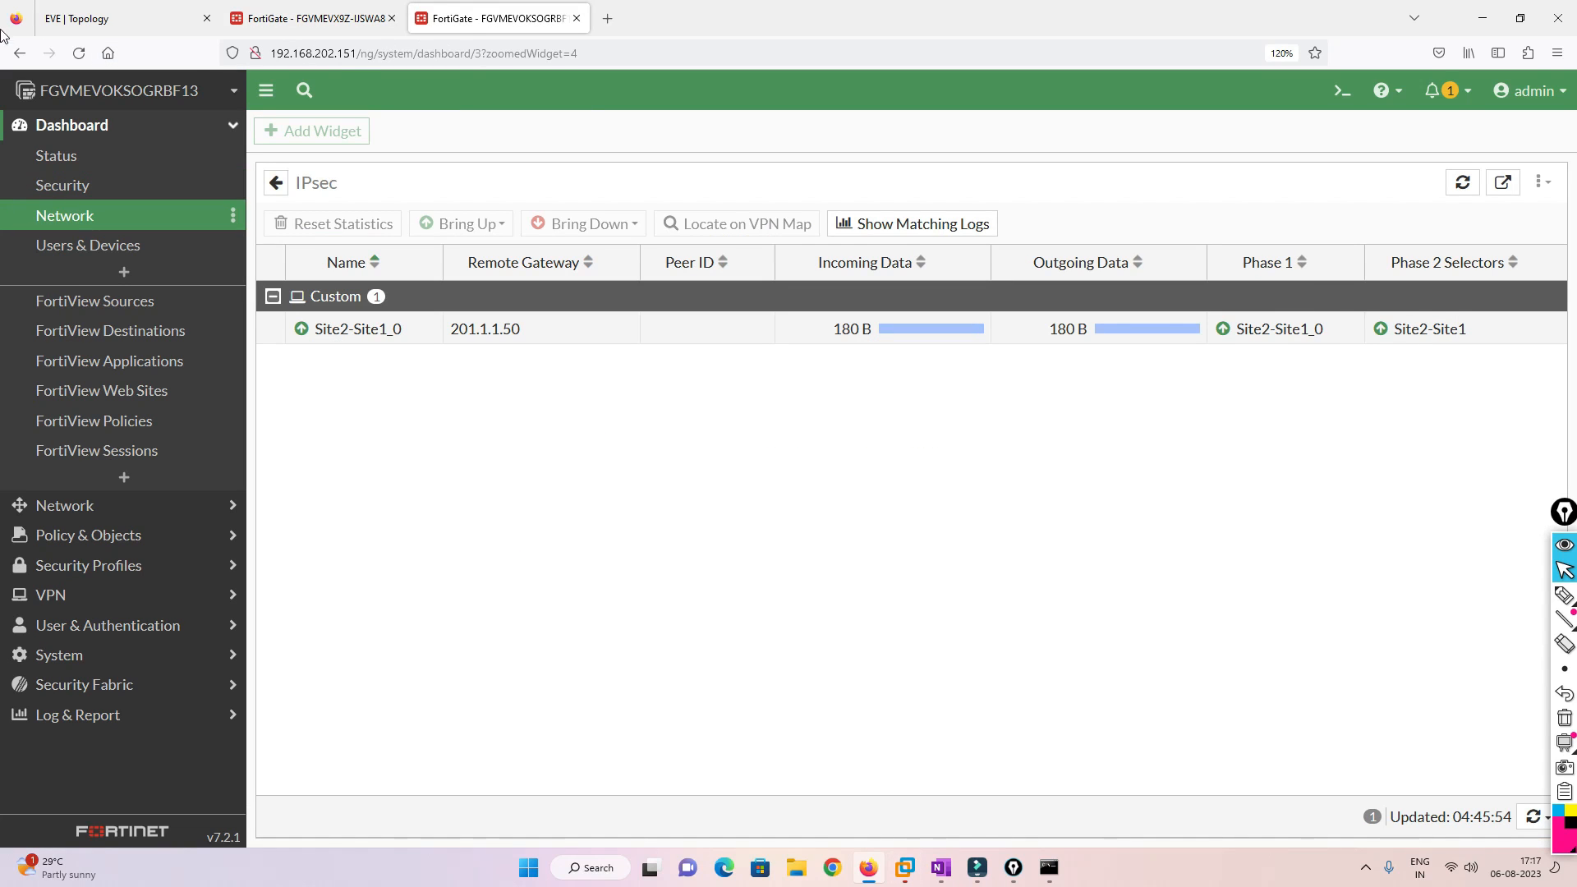
pyautogui.click(131, 8)
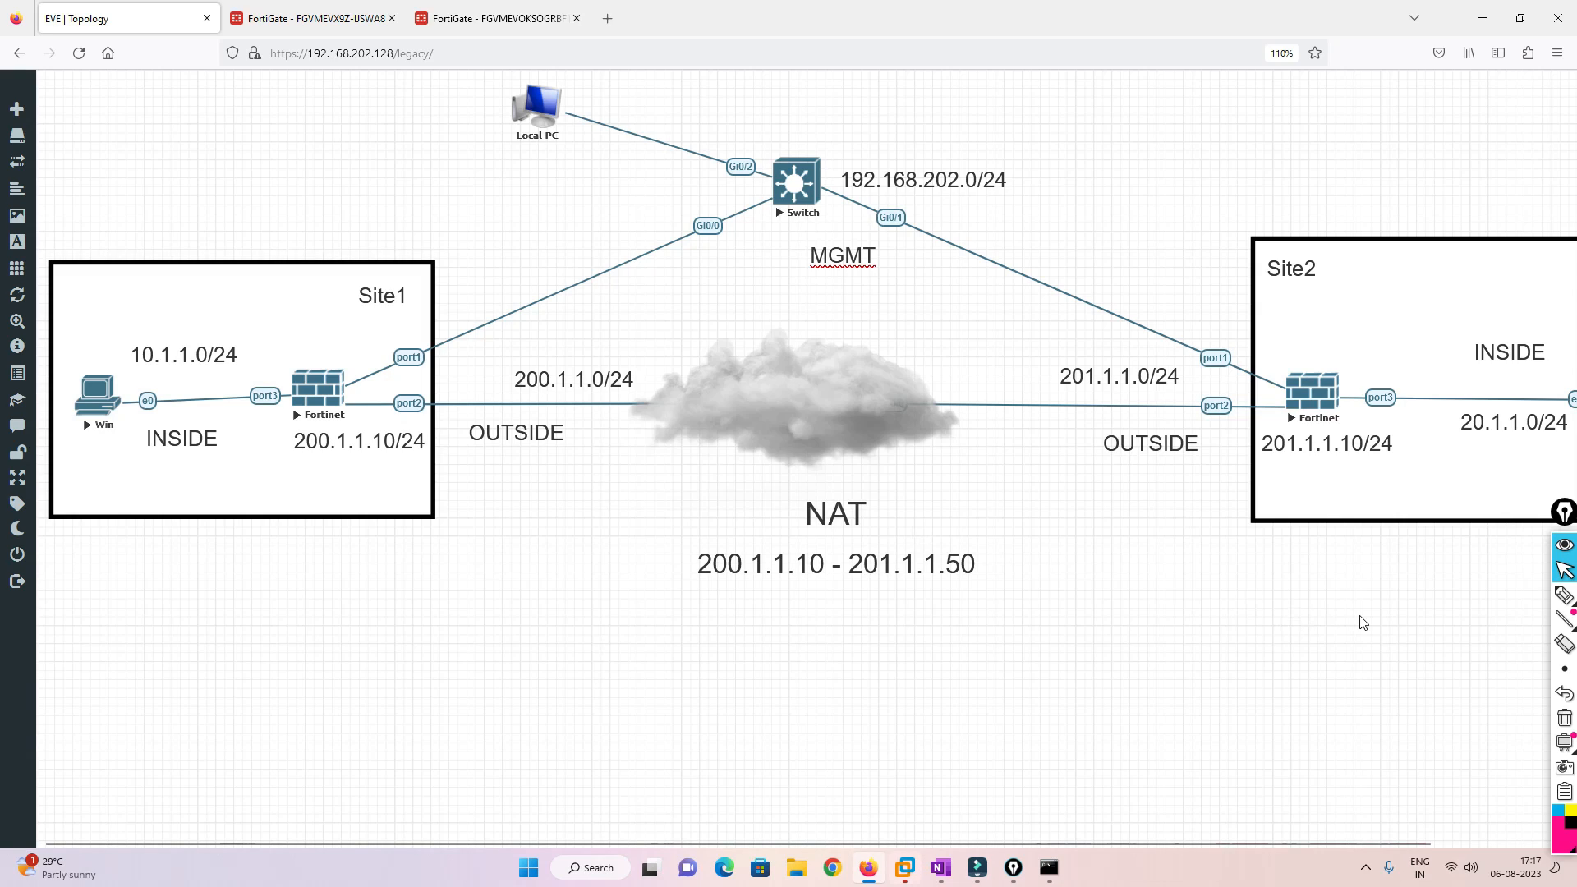
# - Annotate the blank area between the NAT label and the Site2 box with pink freehand notes, arrows and a curly bracket
pyautogui.click(1565, 596)
pyautogui.moveTo(1111, 565)
pyautogui.mouseDown()
pyautogui.moveTo(1078, 602)
pyautogui.moveTo(1168, 563)
pyautogui.moveTo(1142, 631)
pyautogui.moveTo(1157, 628)
pyautogui.moveTo(1166, 687)
pyautogui.moveTo(1180, 667)
pyautogui.moveTo(1124, 743)
pyautogui.moveTo(1183, 719)
pyautogui.moveTo(1195, 760)
pyautogui.mouseUp()
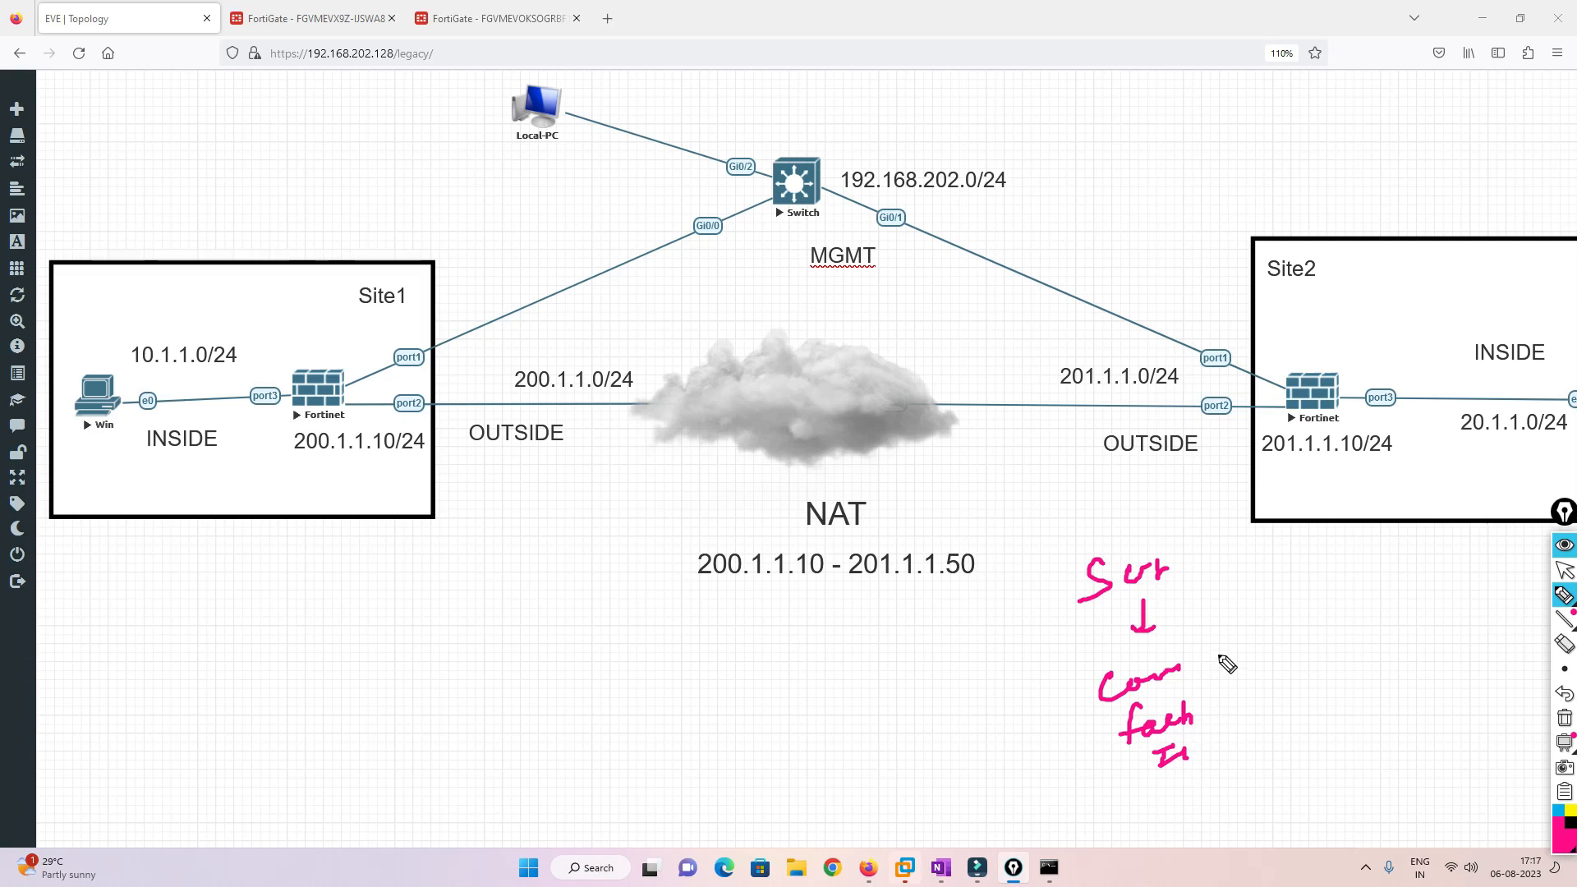
pyautogui.moveTo(1267, 614); pyautogui.dragTo(1240, 648)
pyautogui.moveTo(1239, 630); pyautogui.dragTo(1281, 676)
pyautogui.moveTo(1280, 662); pyautogui.dragTo(1296, 674)
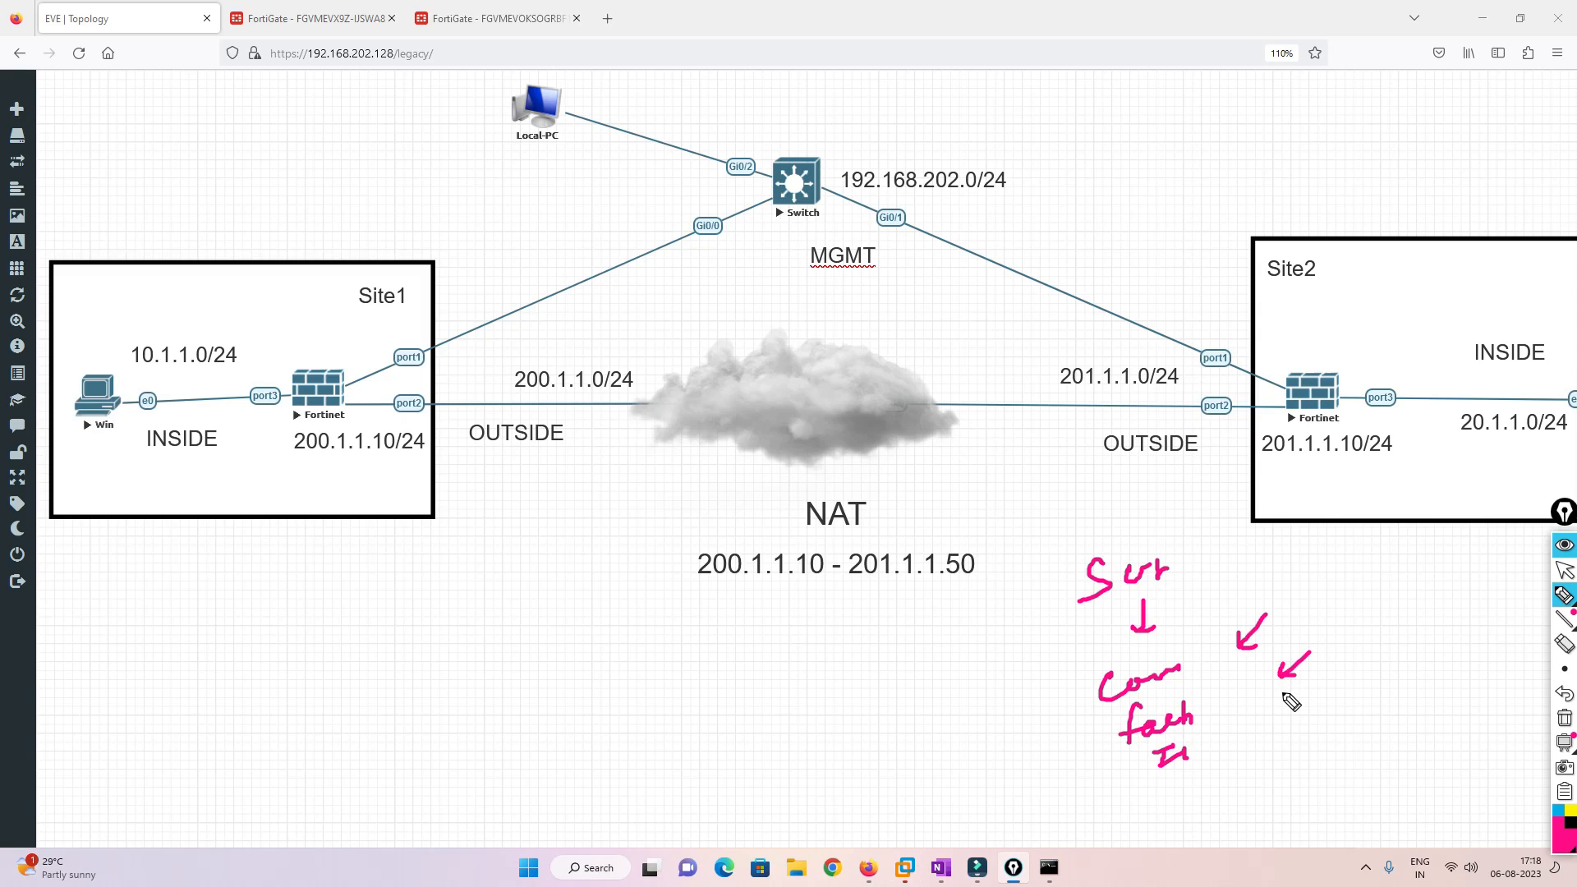
pyautogui.moveTo(1322, 577); pyautogui.dragTo(1335, 656)
pyautogui.moveTo(1372, 575)
pyautogui.mouseDown()
pyautogui.moveTo(1355, 598)
pyautogui.moveTo(1430, 593)
pyautogui.moveTo(1421, 630)
pyautogui.mouseUp()
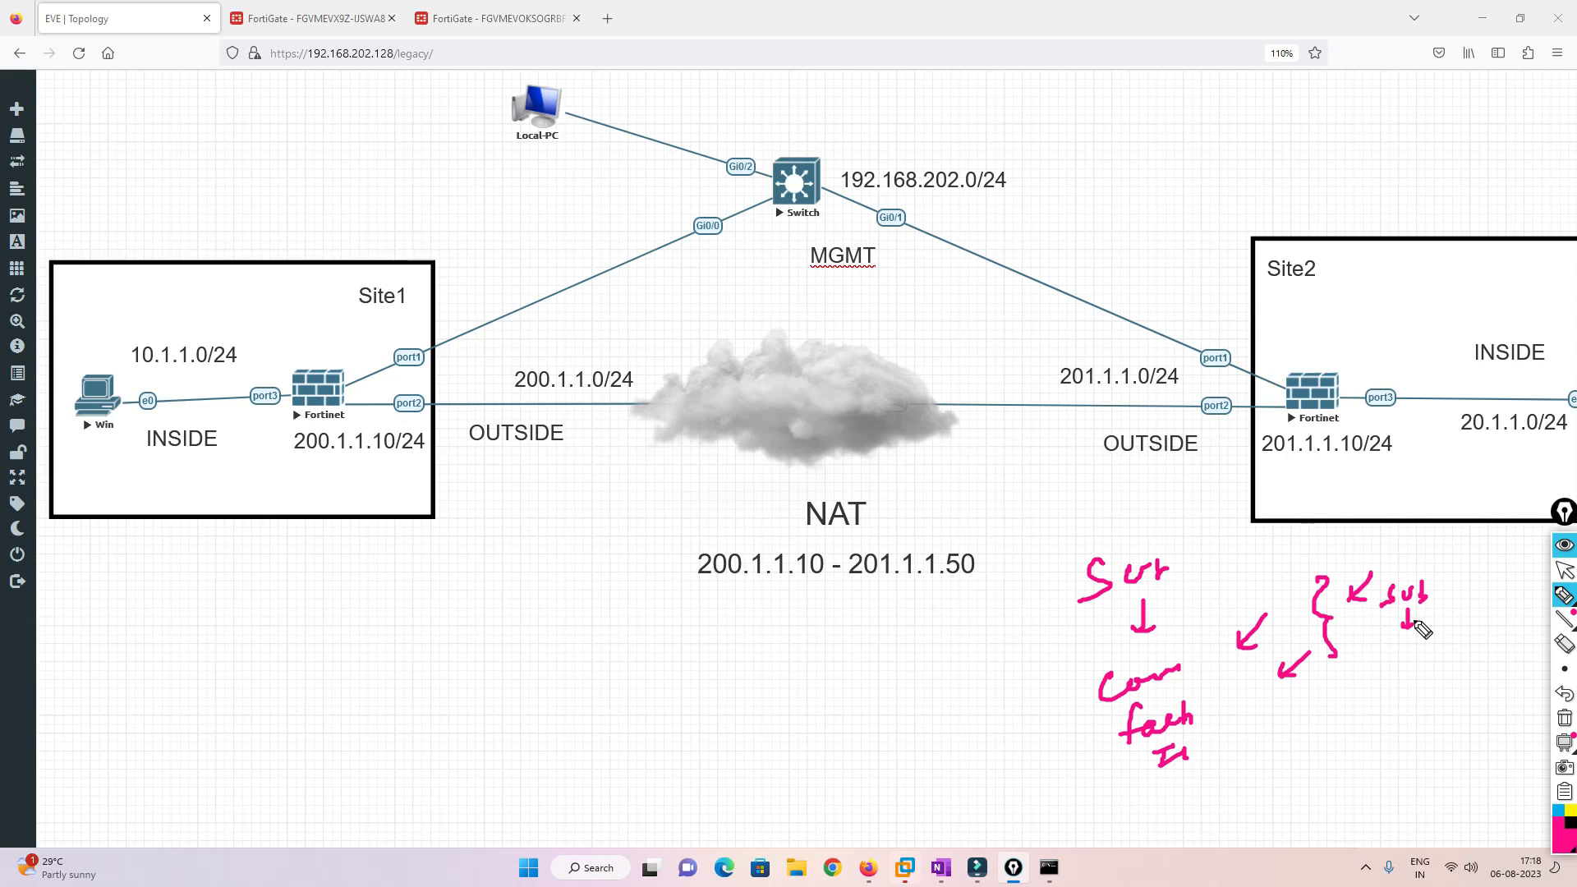